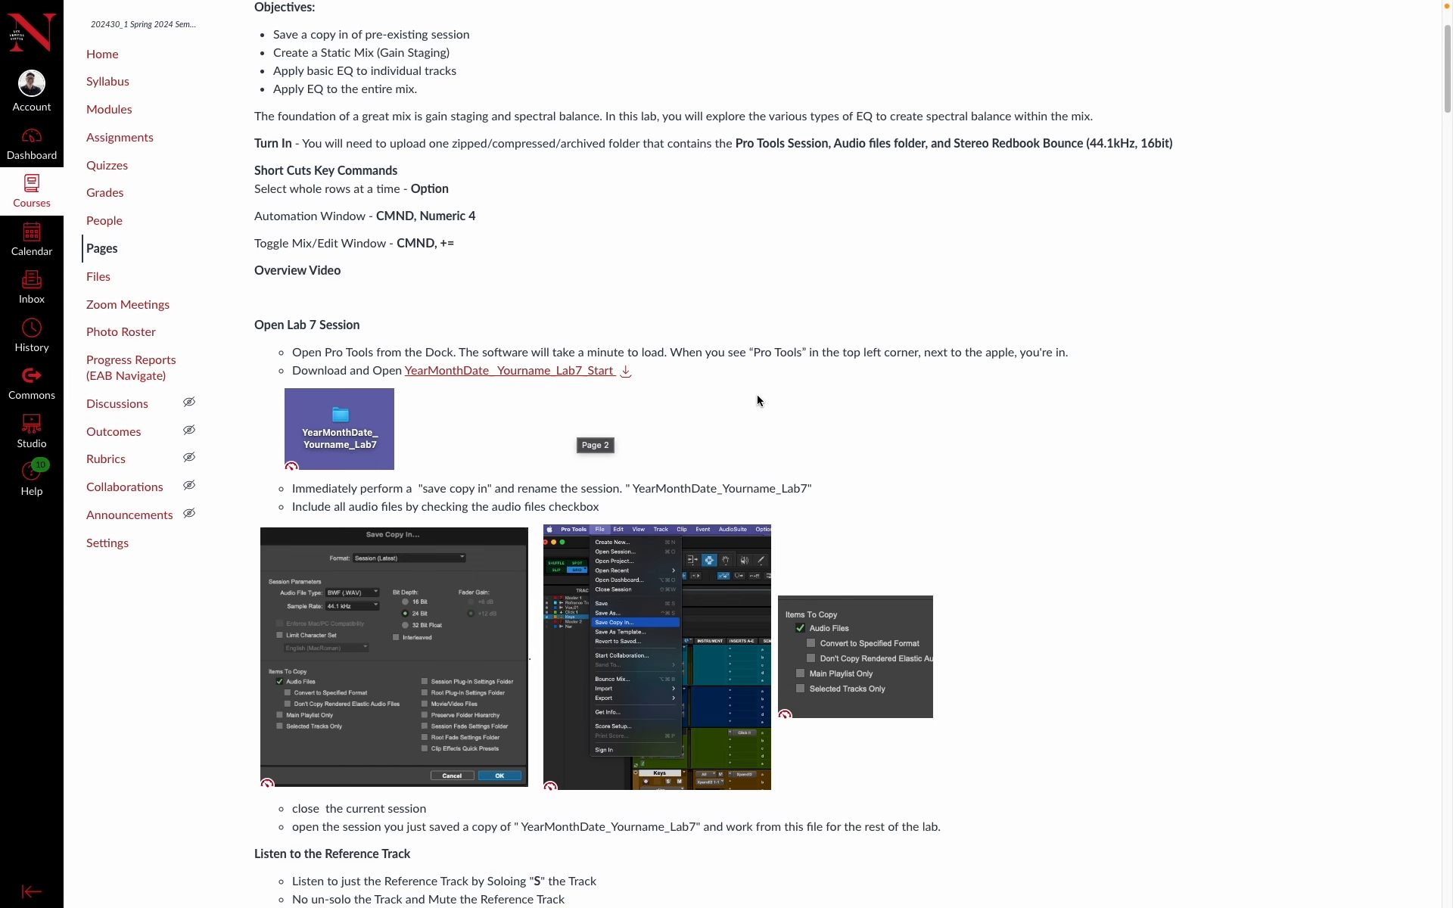
Step: Switch to Pro Tools and set up a Save Copy In of the session that includes the audio files
{"action": "key", "text": "super+Tab"}
{"action": "key", "text": "Tab"}
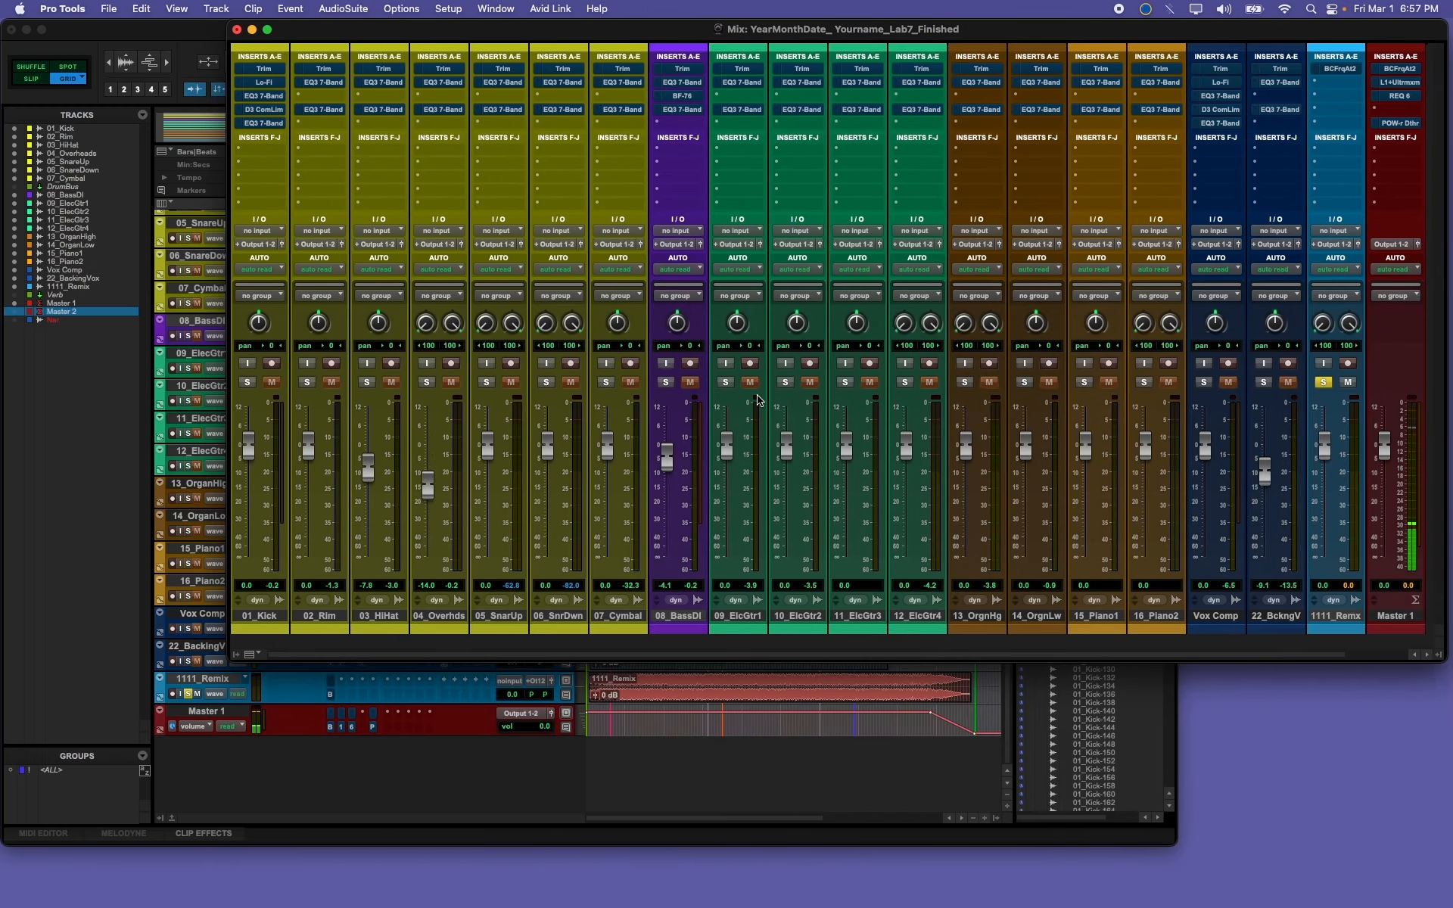
{"action": "left_click", "coordinate": [110, 10]}
{"action": "left_click", "coordinate": [167, 174]}
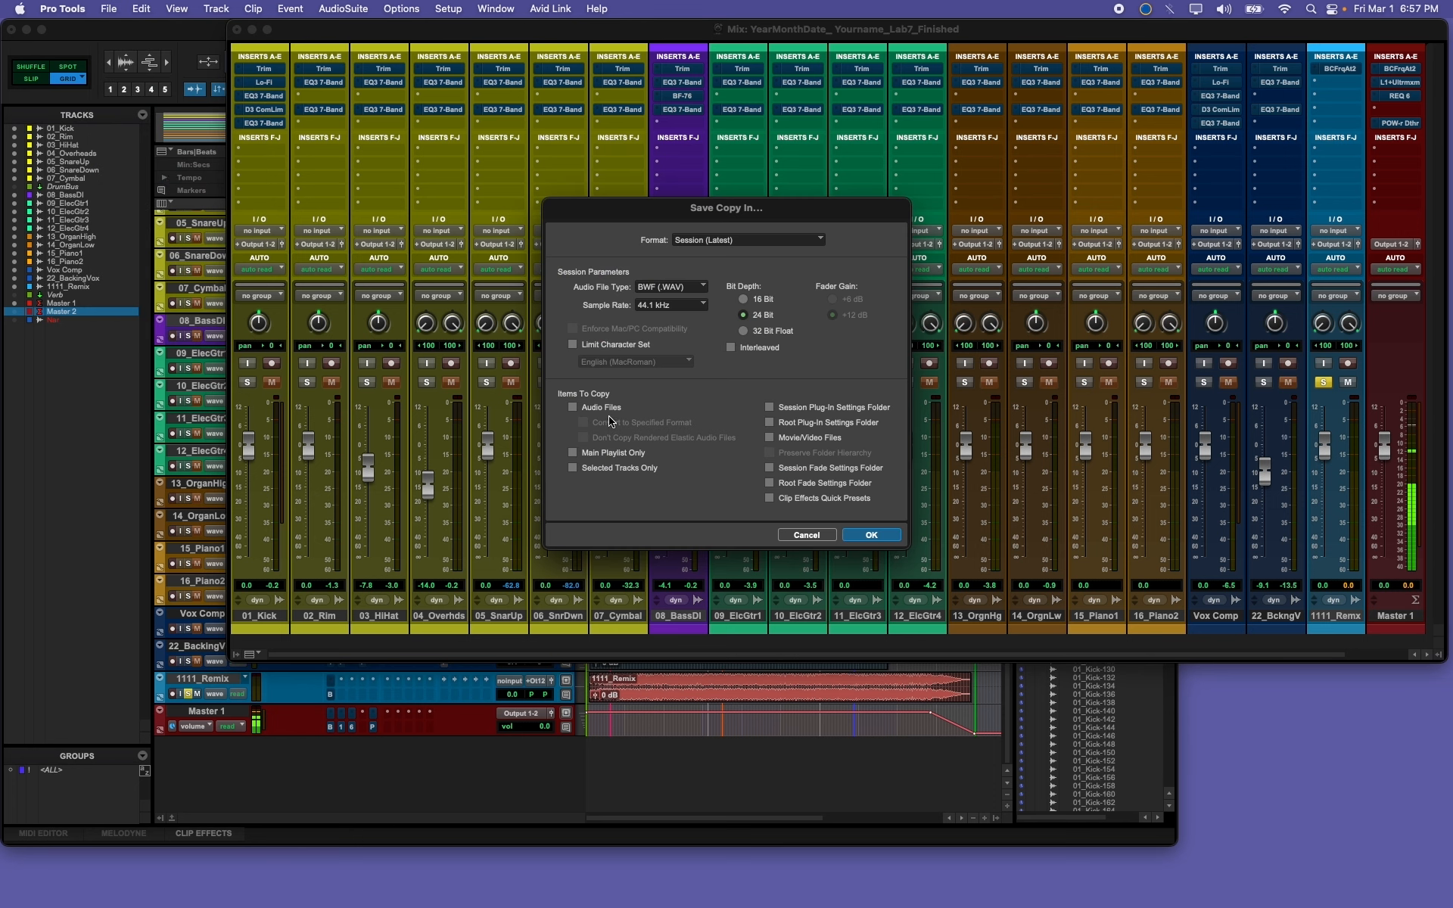
{"action": "left_click", "coordinate": [573, 409]}
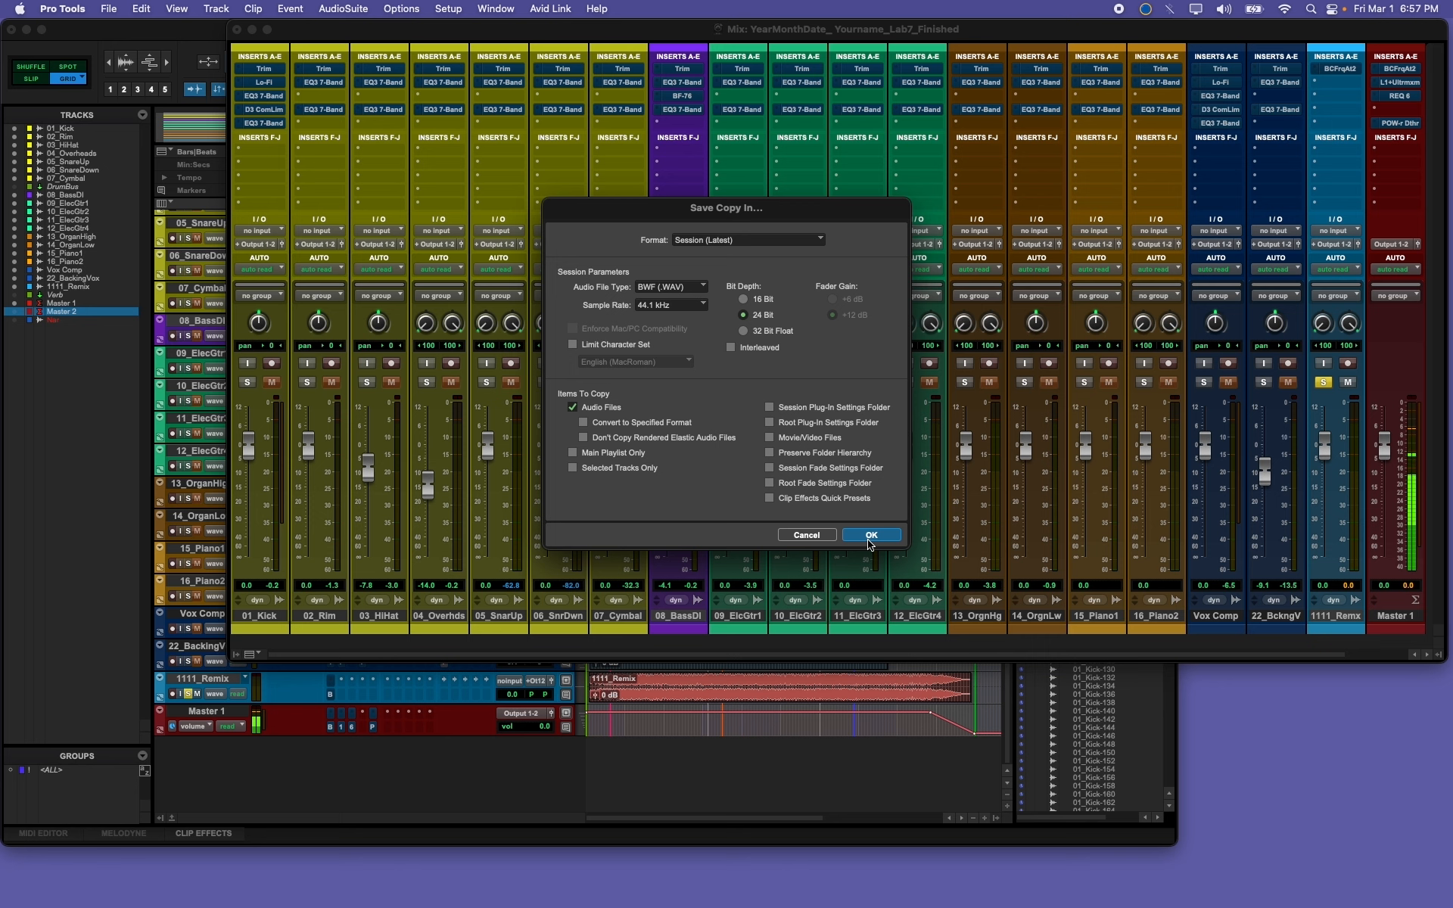
{"action": "left_click", "coordinate": [875, 536]}
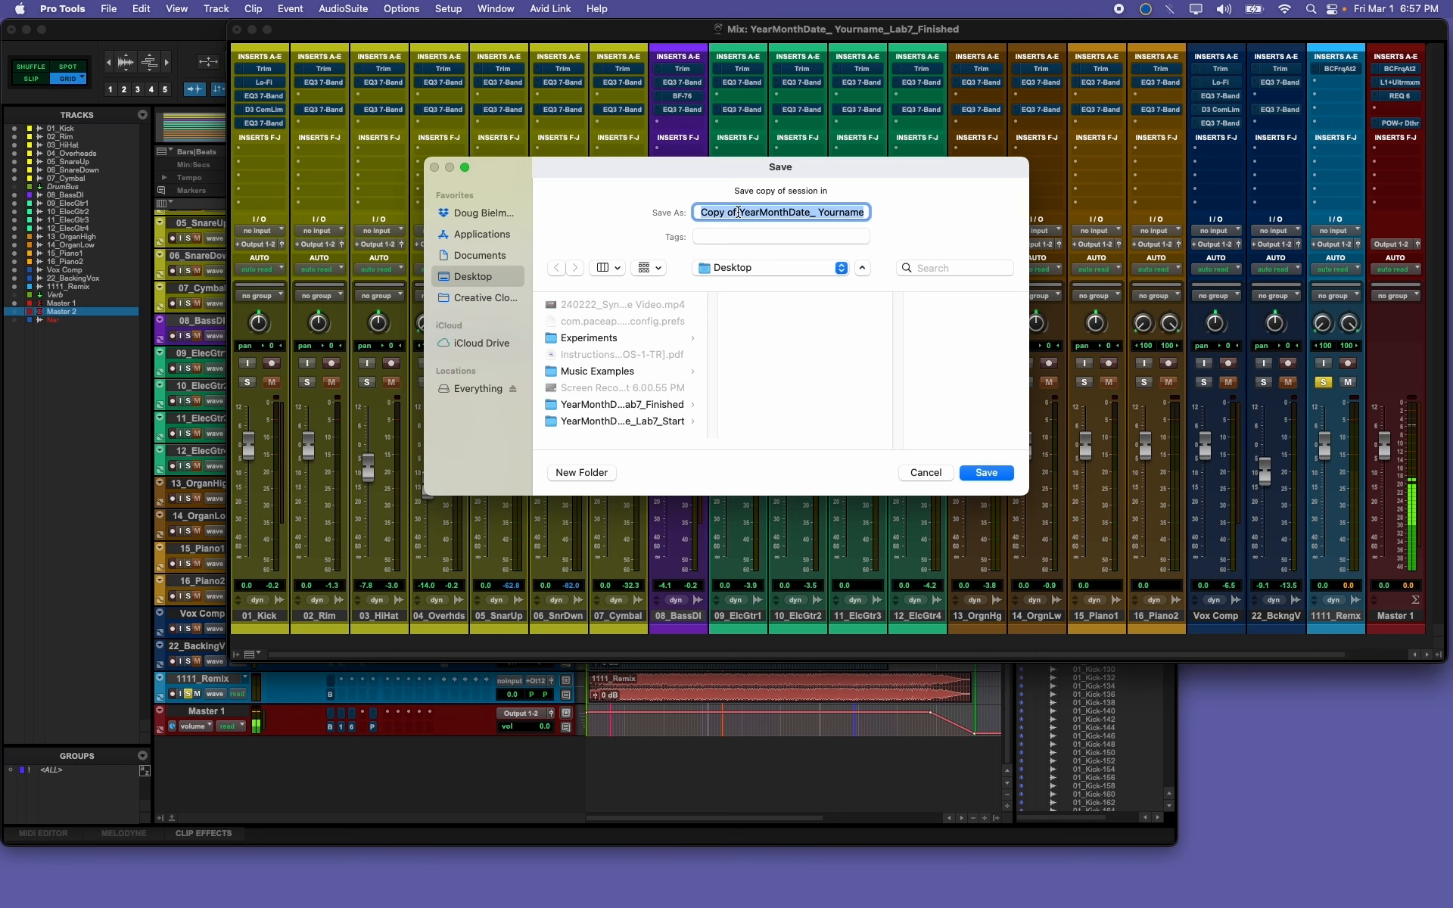
Step: Change the session copy's name to YearMonthDate_ Yourname_Lab7, removing "Copy of" and "_Finished", and cancel the save
{"action": "left_click_drag", "start_coordinate": [739, 213], "coordinate": [678, 203]}
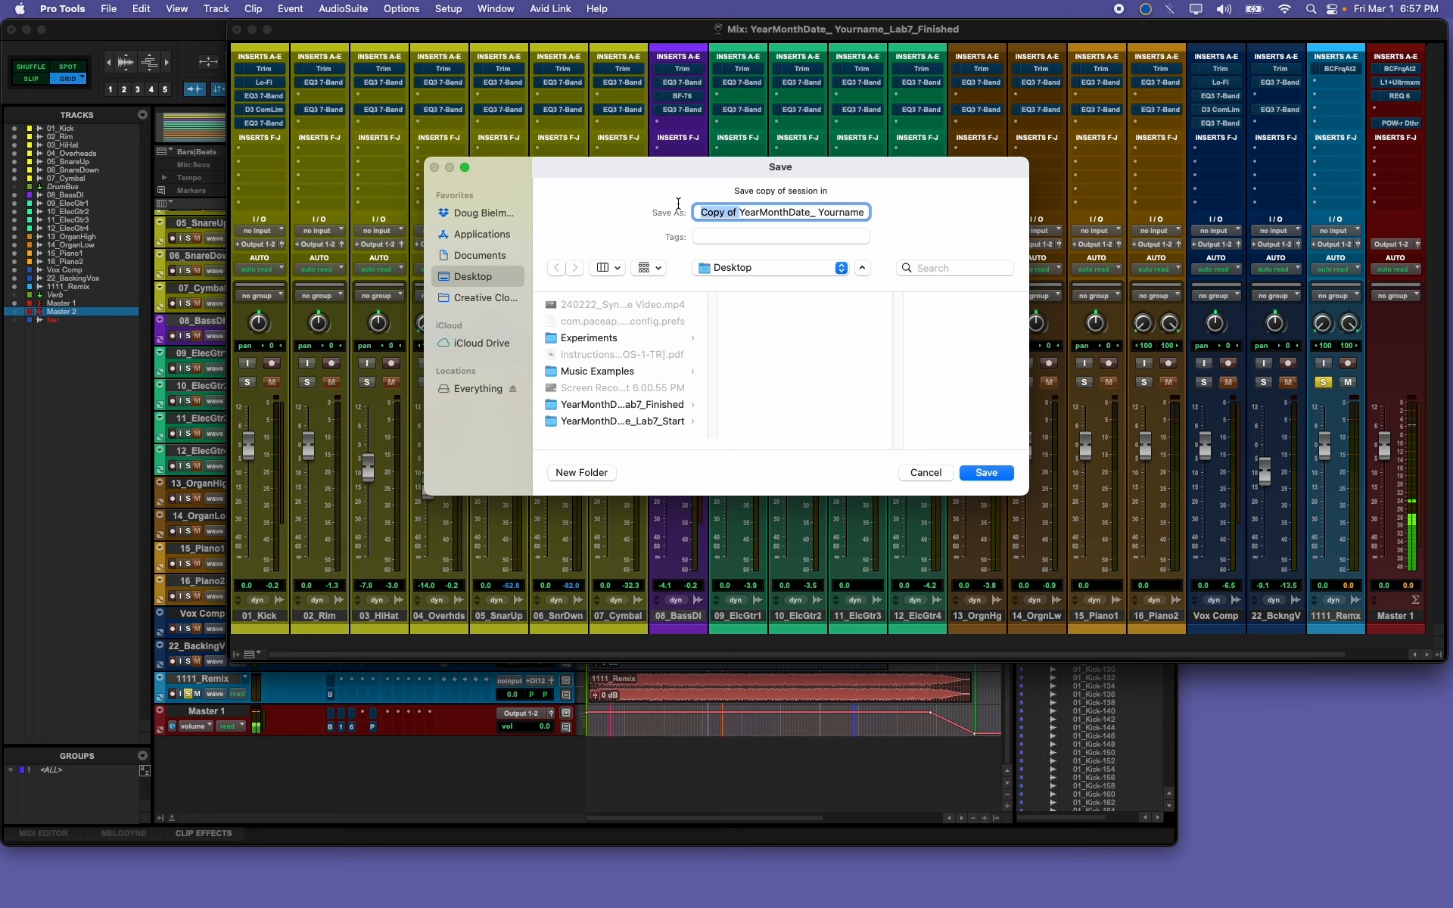
{"action": "key", "text": "BackSpace"}
{"action": "left_click_drag", "start_coordinate": [798, 214], "coordinate": [895, 212]}
{"action": "left_click", "coordinate": [827, 215]}
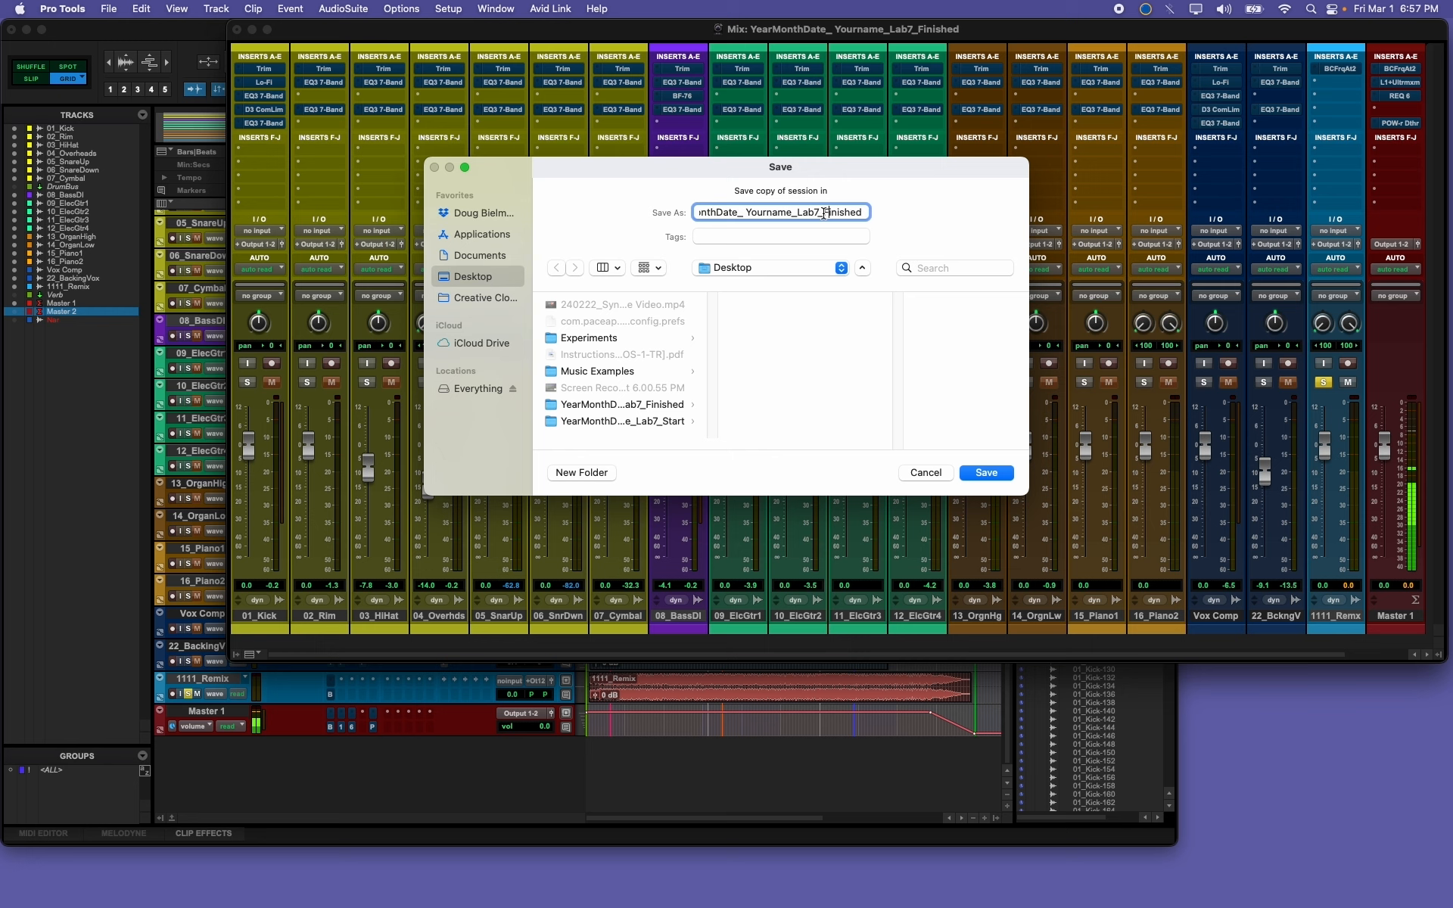
{"action": "left_click_drag", "start_coordinate": [825, 213], "coordinate": [883, 207]}
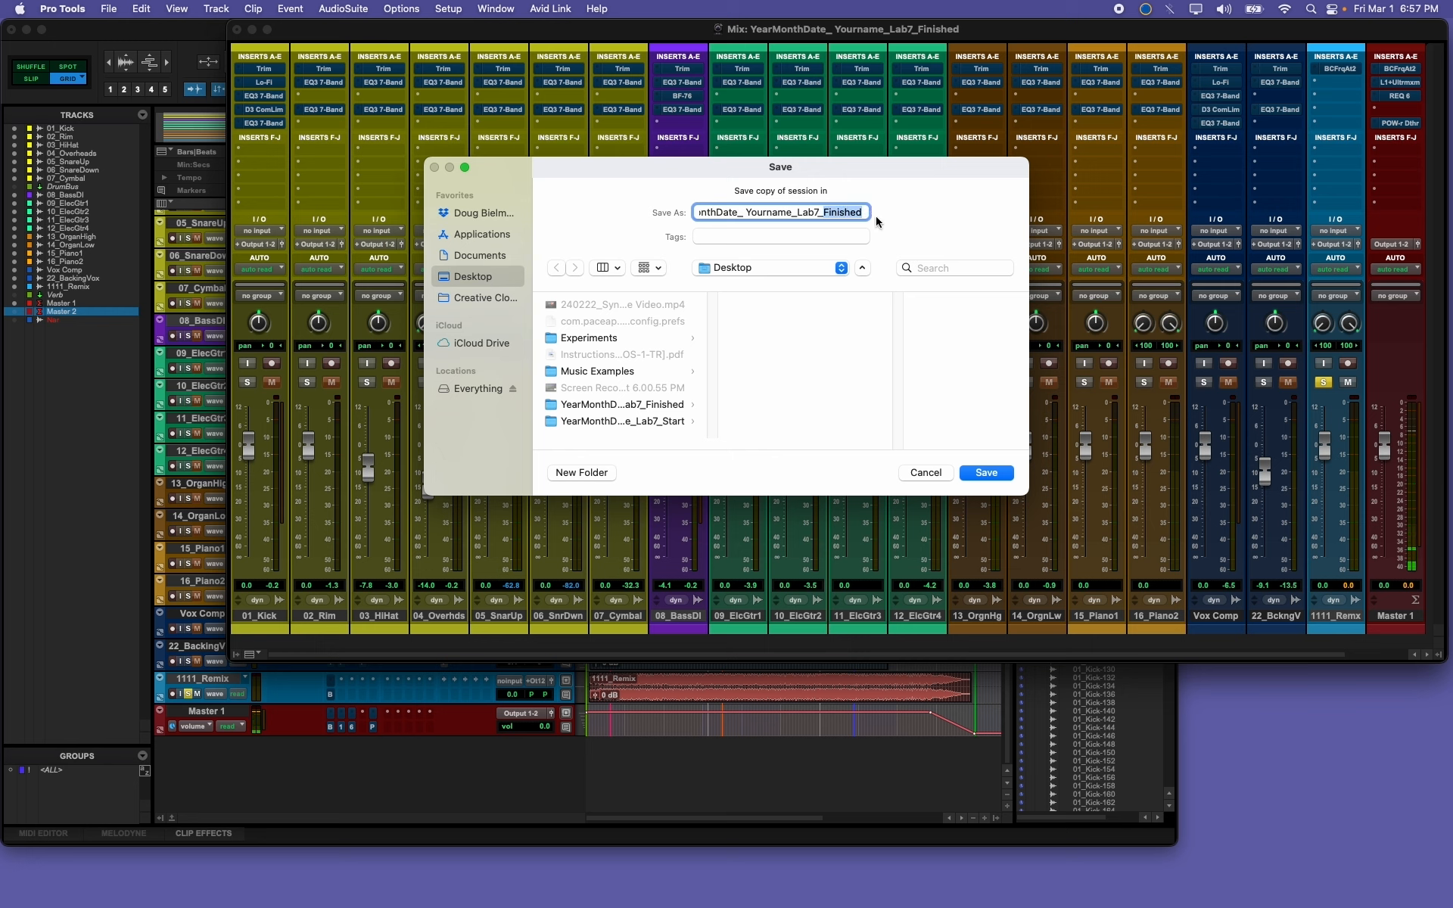
{"action": "key", "text": "BackSpace"}
{"action": "key", "text": "BackSpace"}
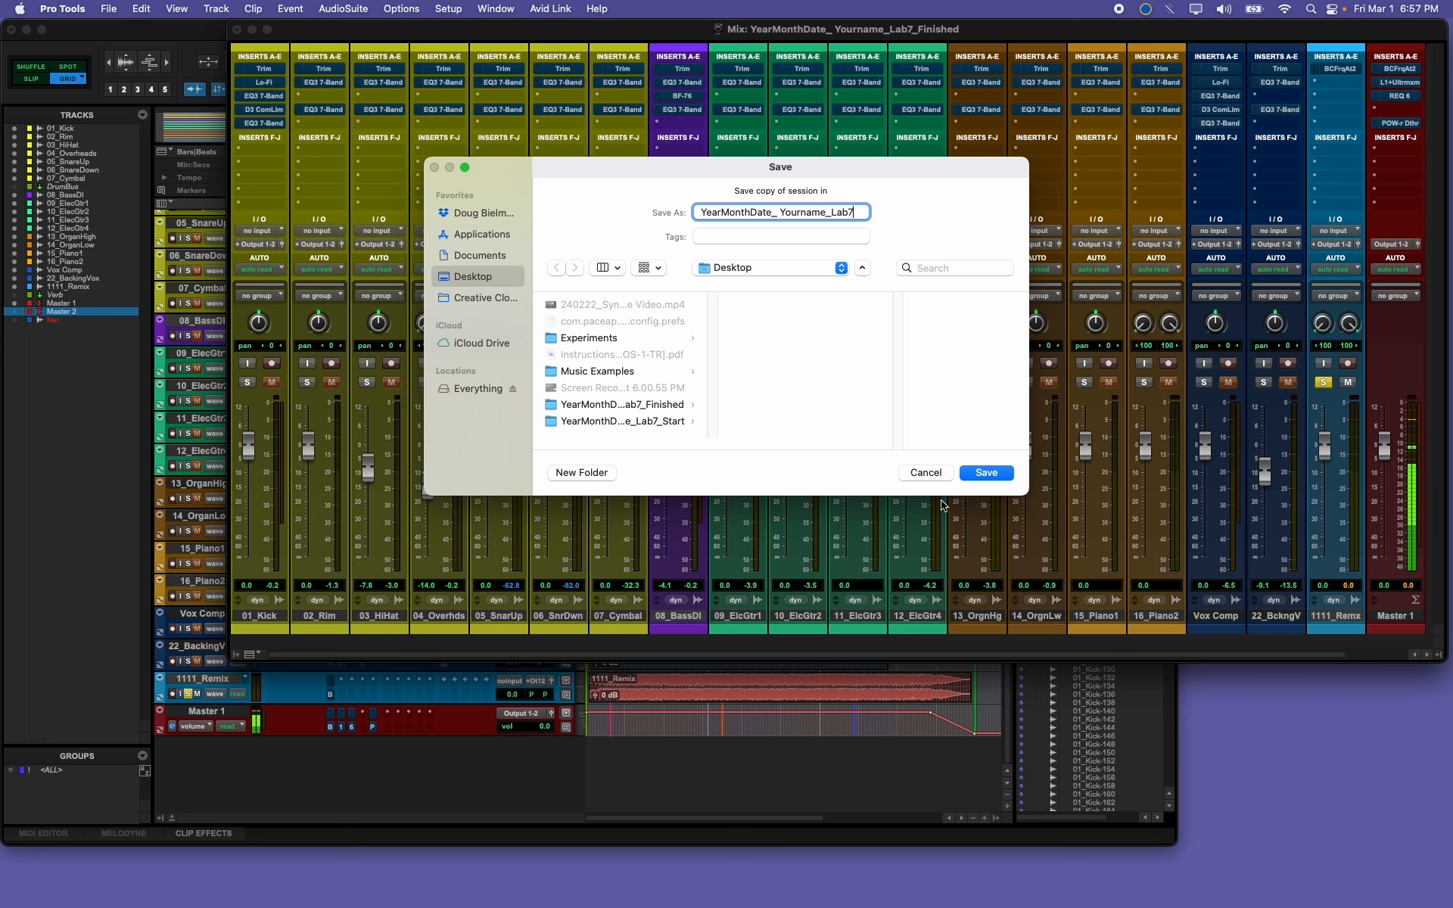
{"action": "left_click", "coordinate": [925, 473]}
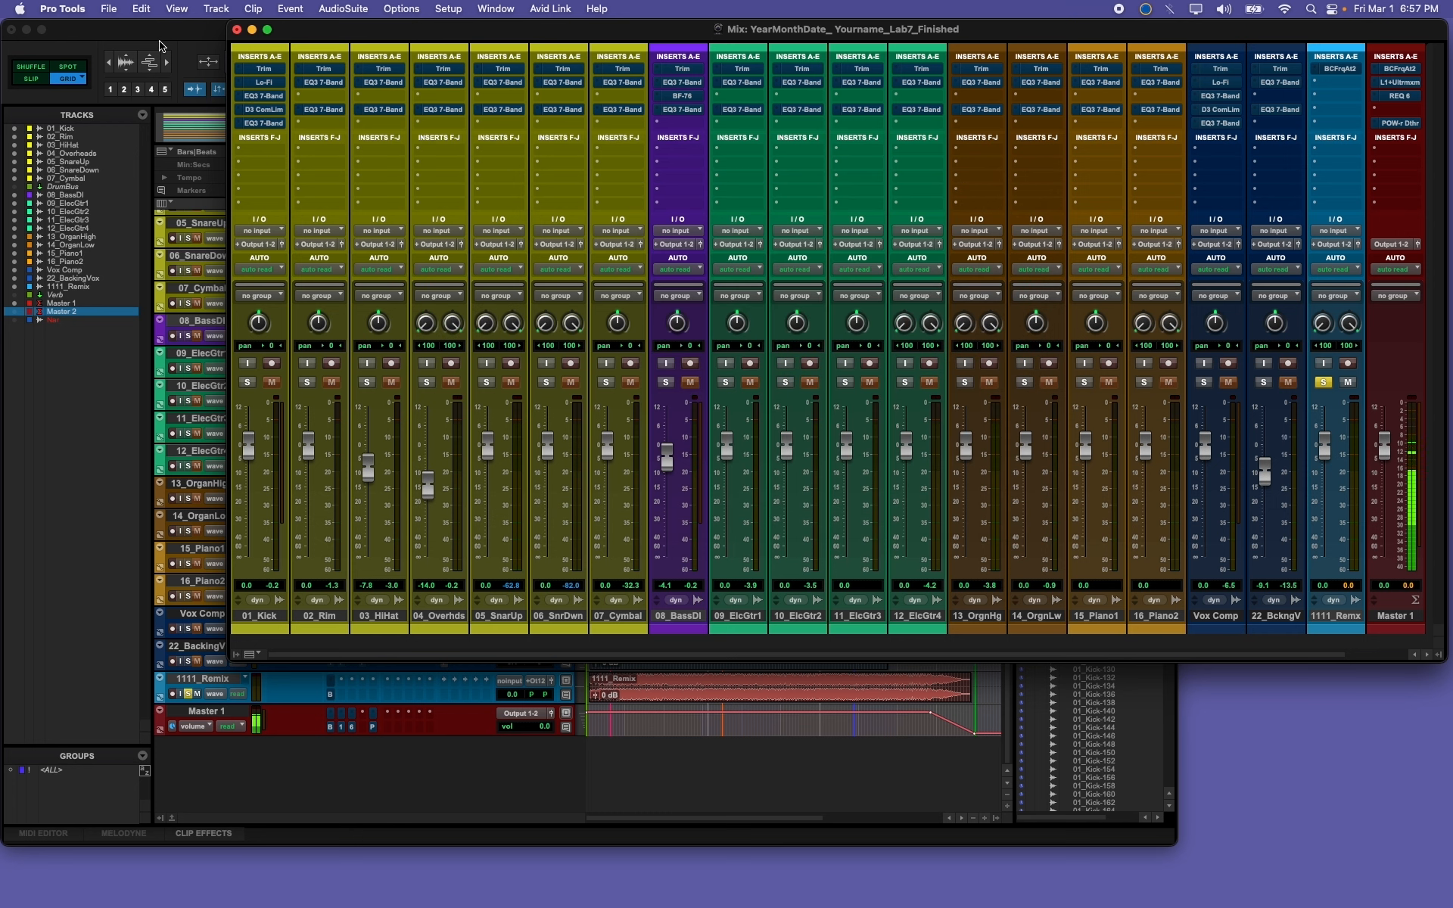
{"action": "left_click", "coordinate": [108, 8]}
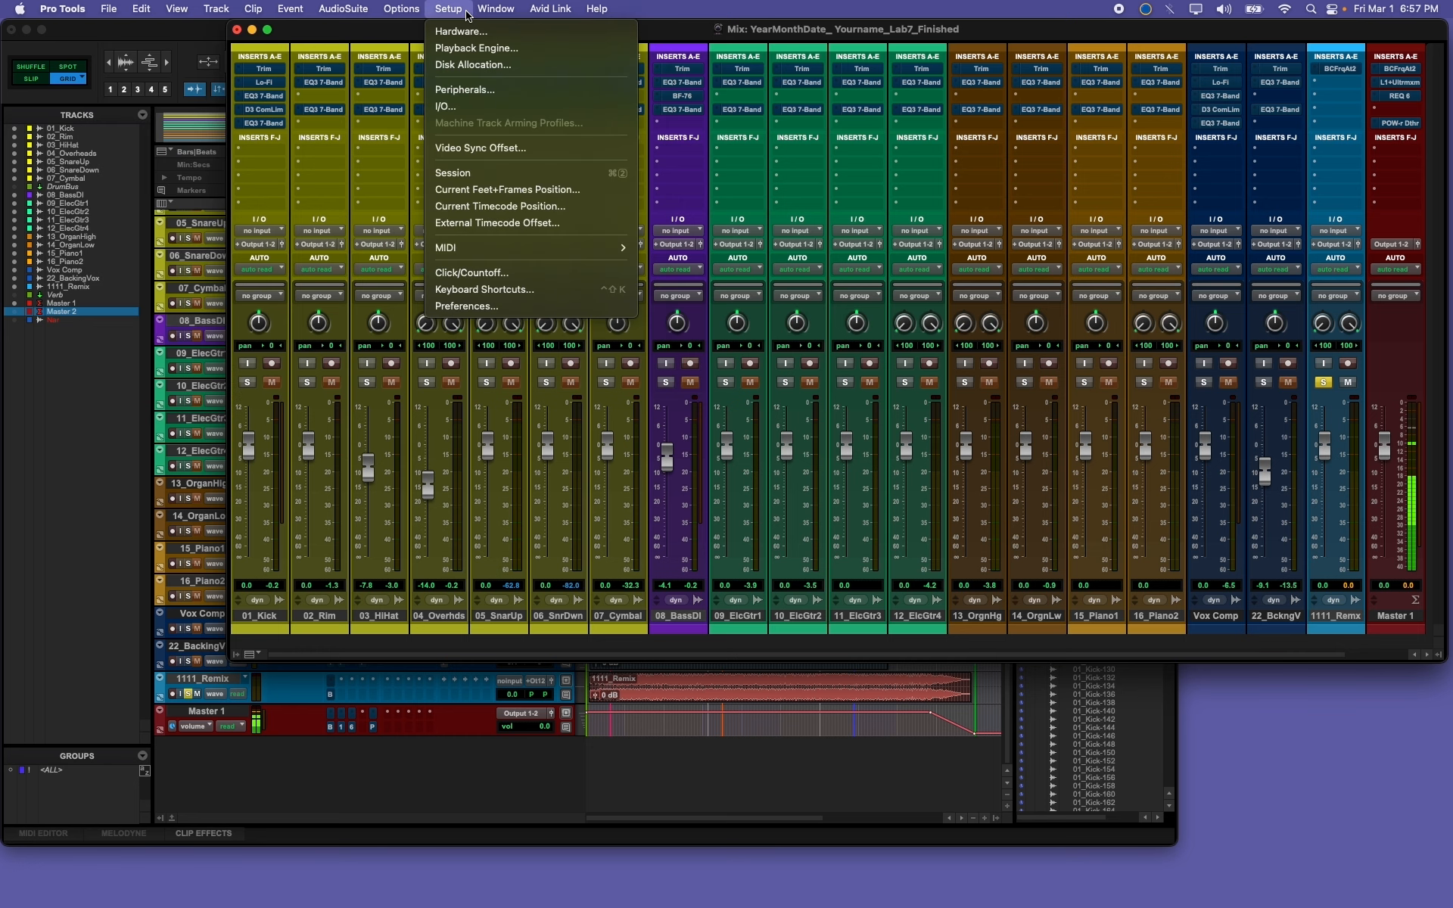
{"action": "mouse_move", "coordinate": [476, 8]}
{"action": "left_click", "coordinate": [388, 39]}
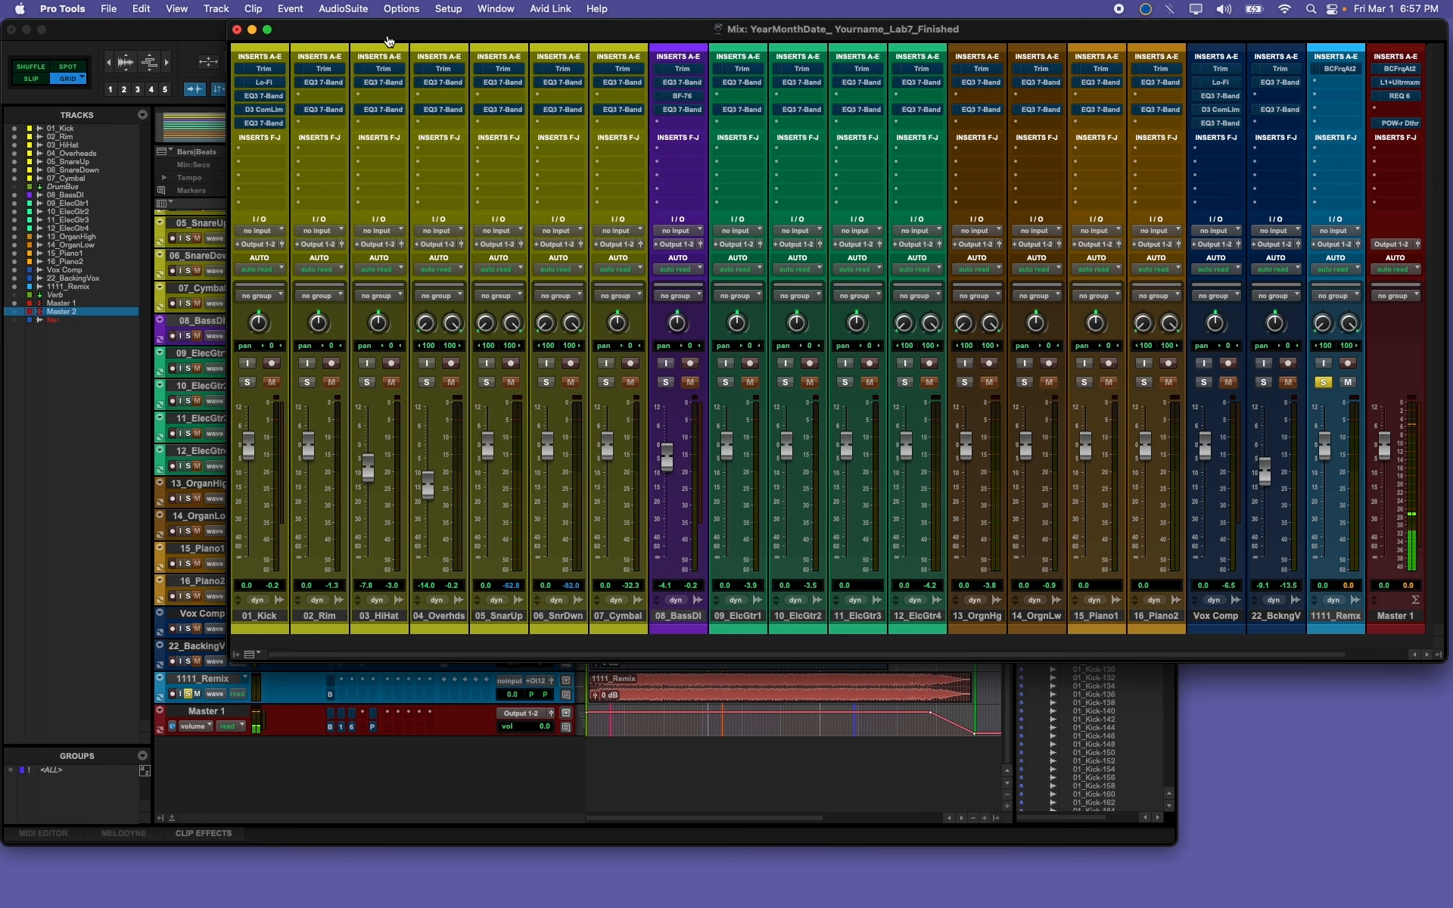
Step: Switch to the Canvas lab page and read the instructions for listening to the reference track
{"action": "key", "text": "super+Tab"}
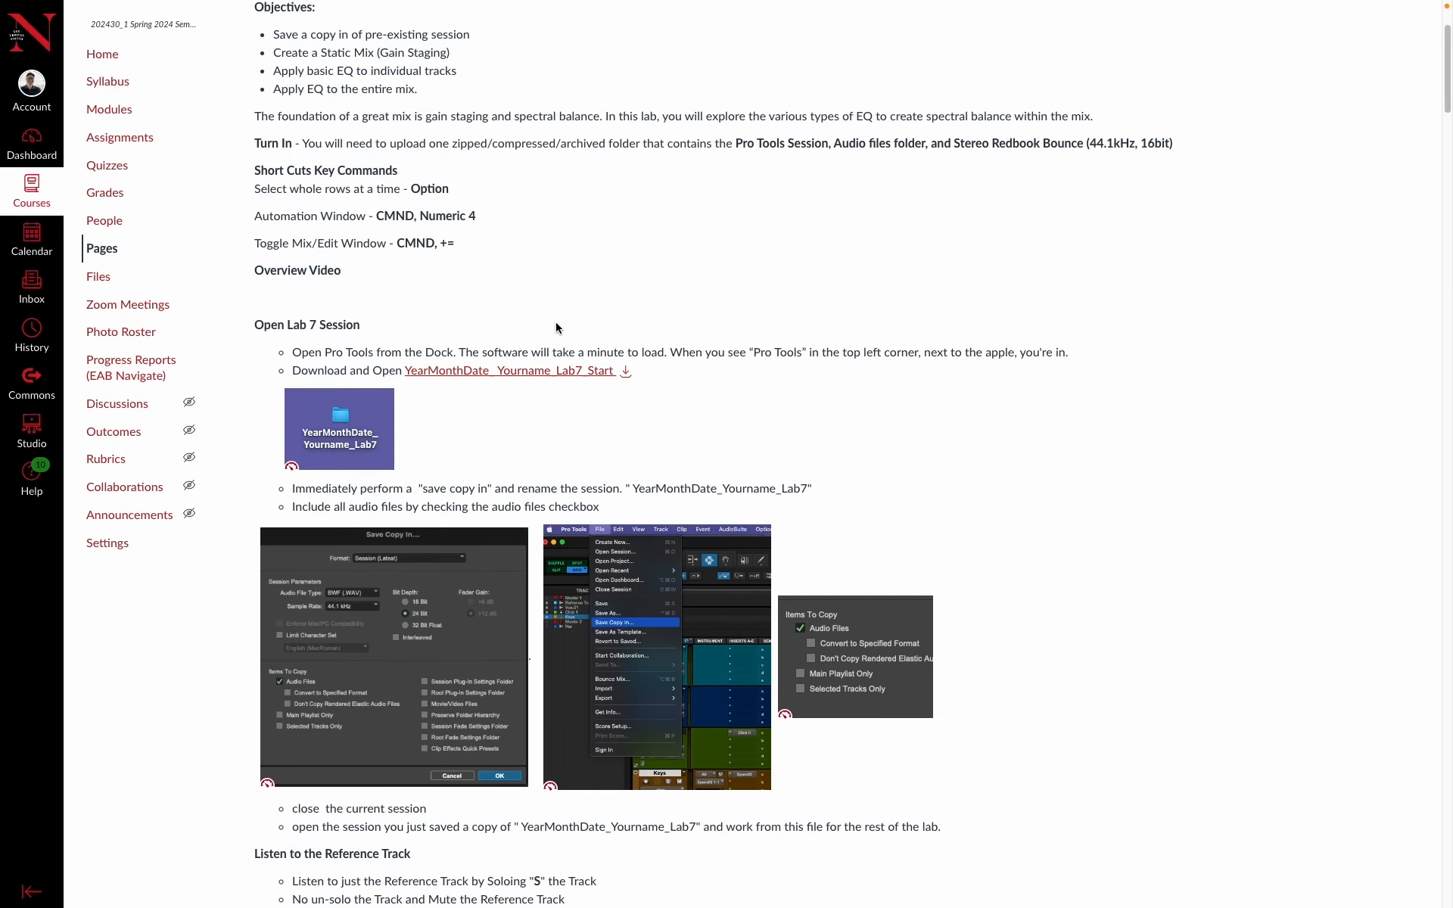
{"action": "scroll", "coordinate": [557, 324], "scroll_direction": "down", "scroll_amount": 5}
{"action": "scroll", "coordinate": [556, 324], "scroll_direction": "down", "scroll_amount": 5}
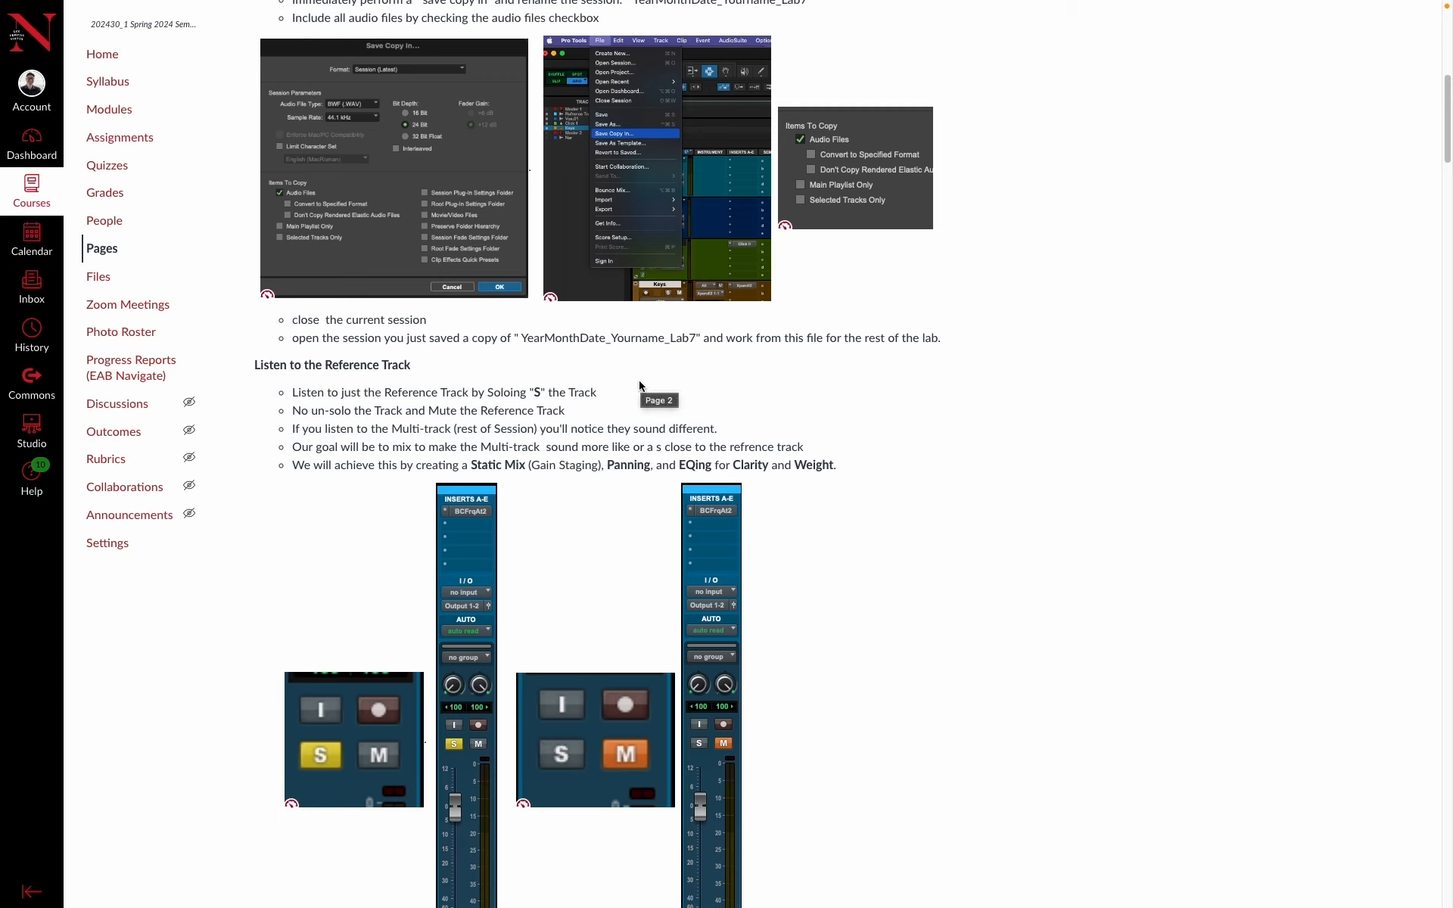
Step: Switch to Pro Tools and mute the 1111_Remix reference track, taking it out of solo
{"action": "key", "text": "super+Tab"}
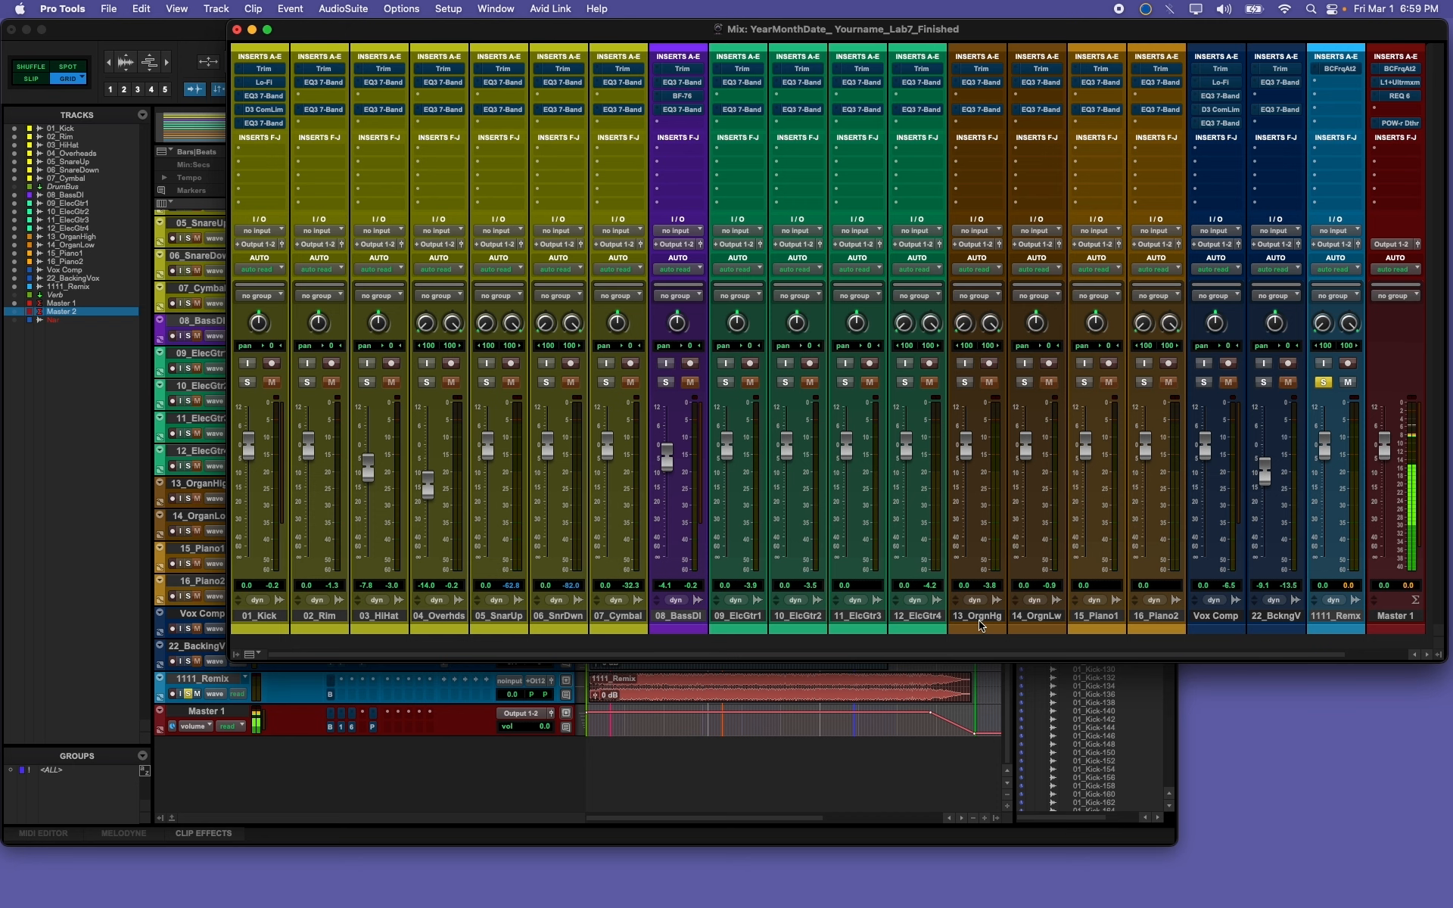
{"action": "scroll", "coordinate": [980, 621], "scroll_direction": "right", "scroll_amount": 1}
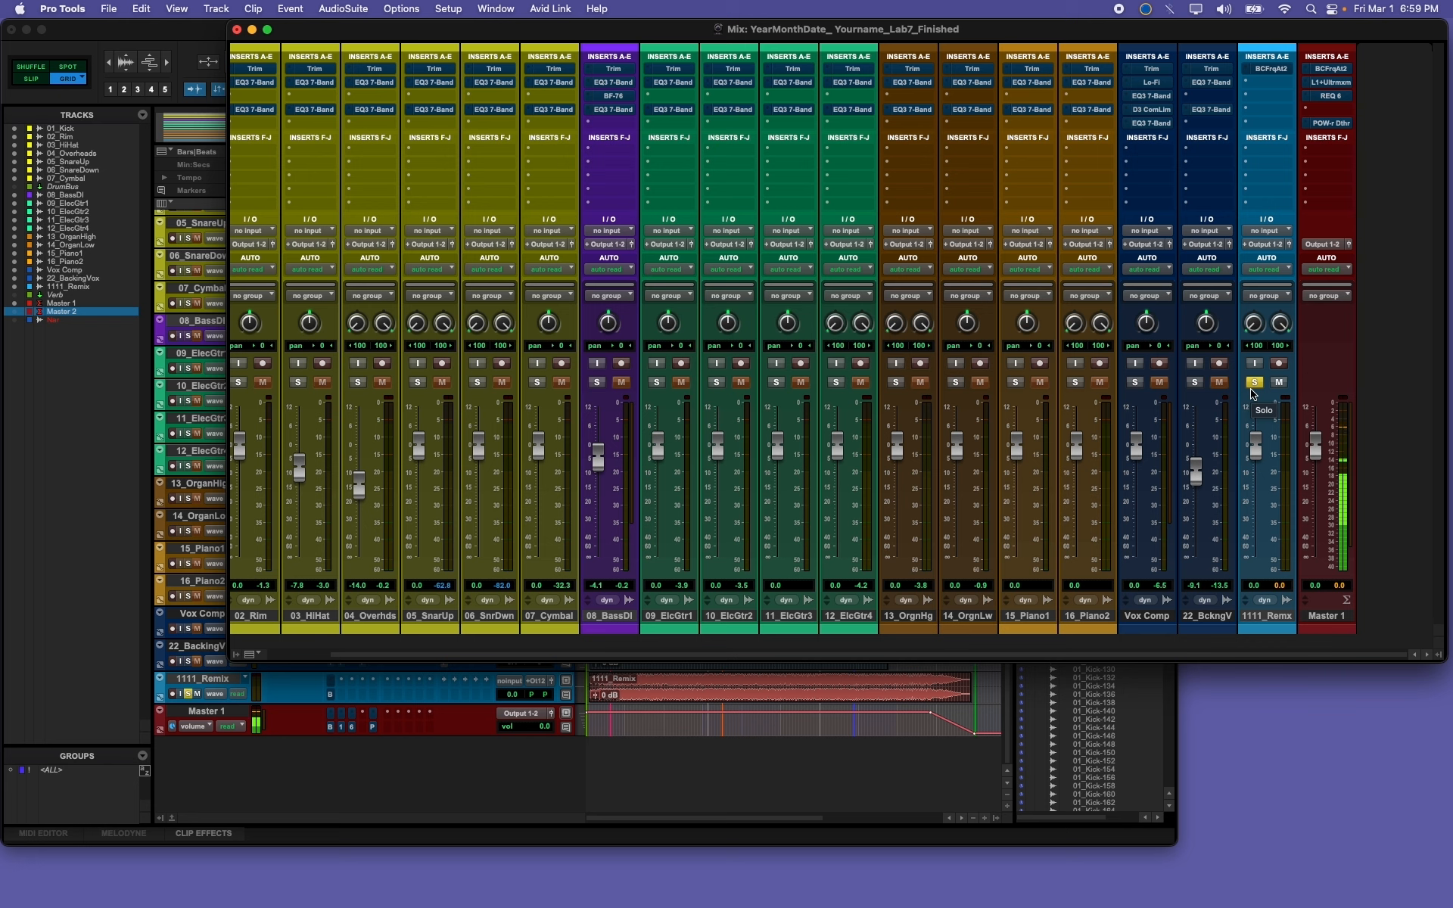
{"action": "key", "text": "space"}
{"action": "left_click", "coordinate": [1280, 383]}
{"action": "left_click", "coordinate": [1258, 385]}
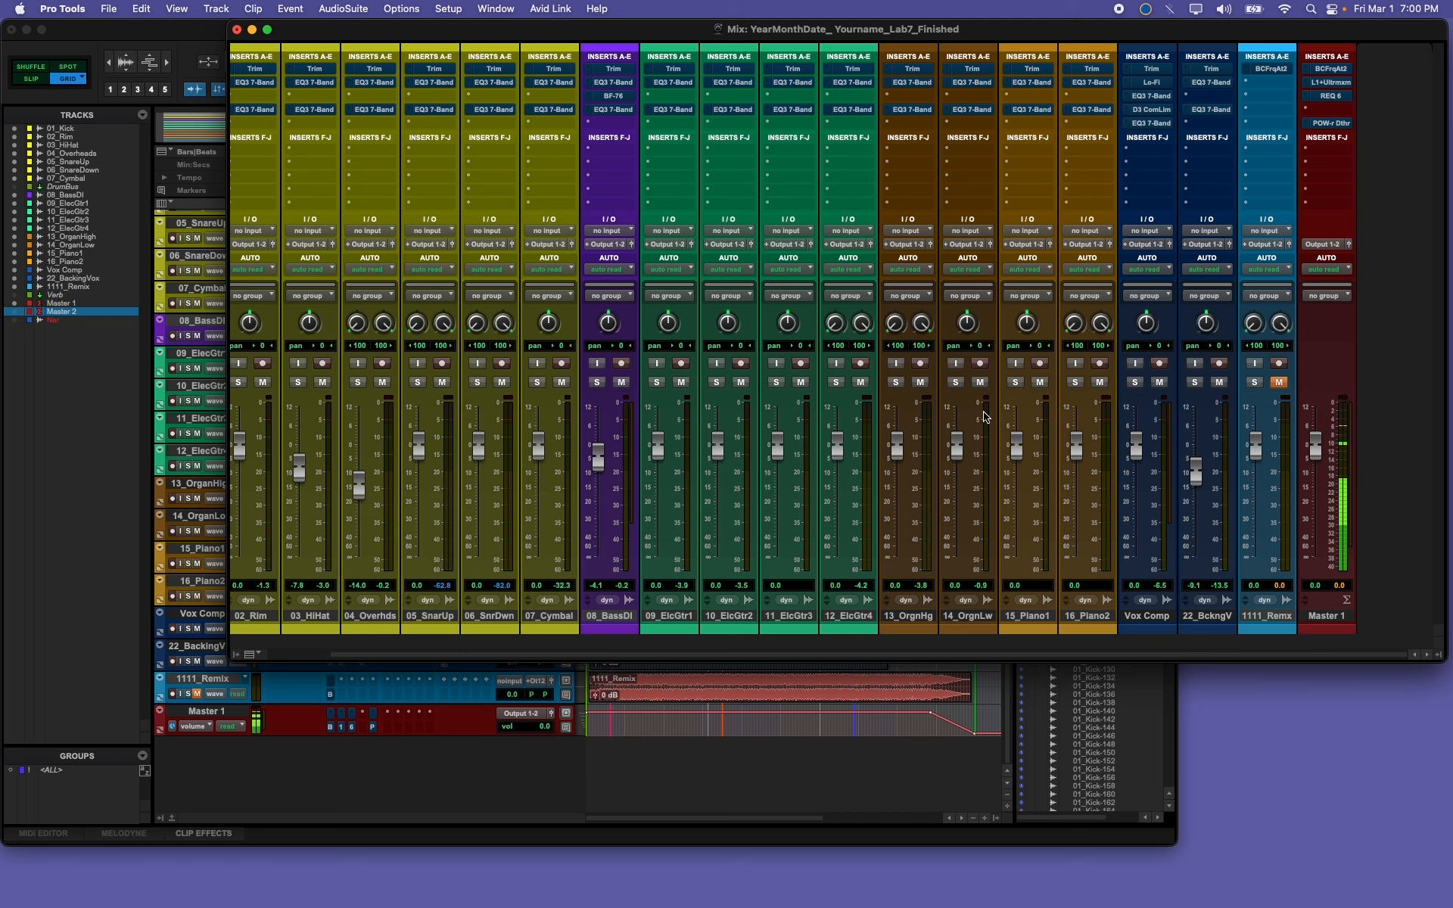
Step: Play the multitrack, compare it with the unmuted and soloed 1111_Remix reference, and return the reference to muted and unsoloed
{"action": "key", "text": "space"}
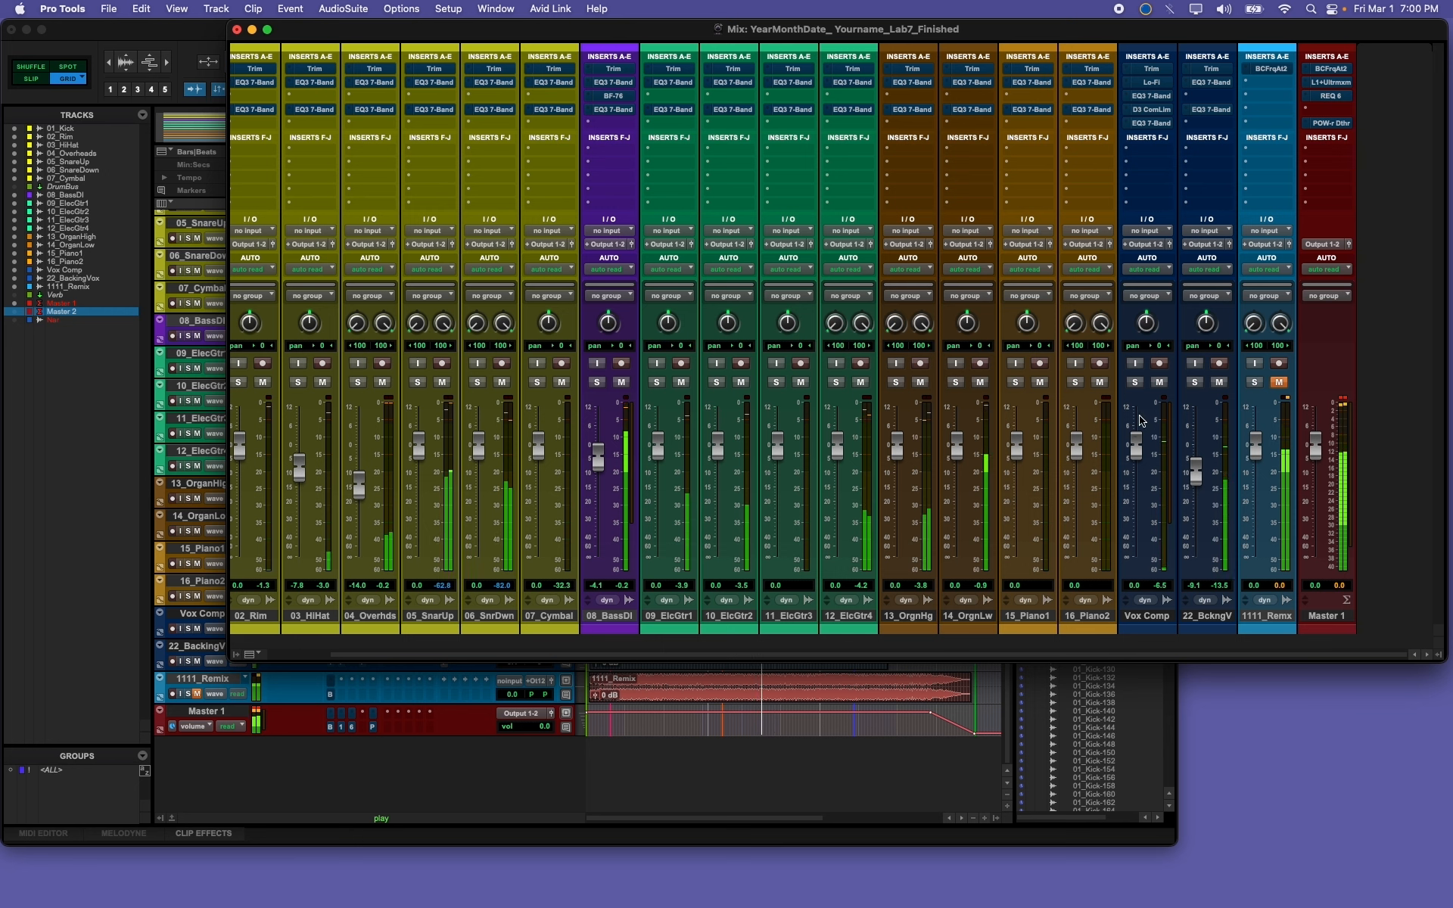
{"action": "left_click", "coordinate": [1277, 383]}
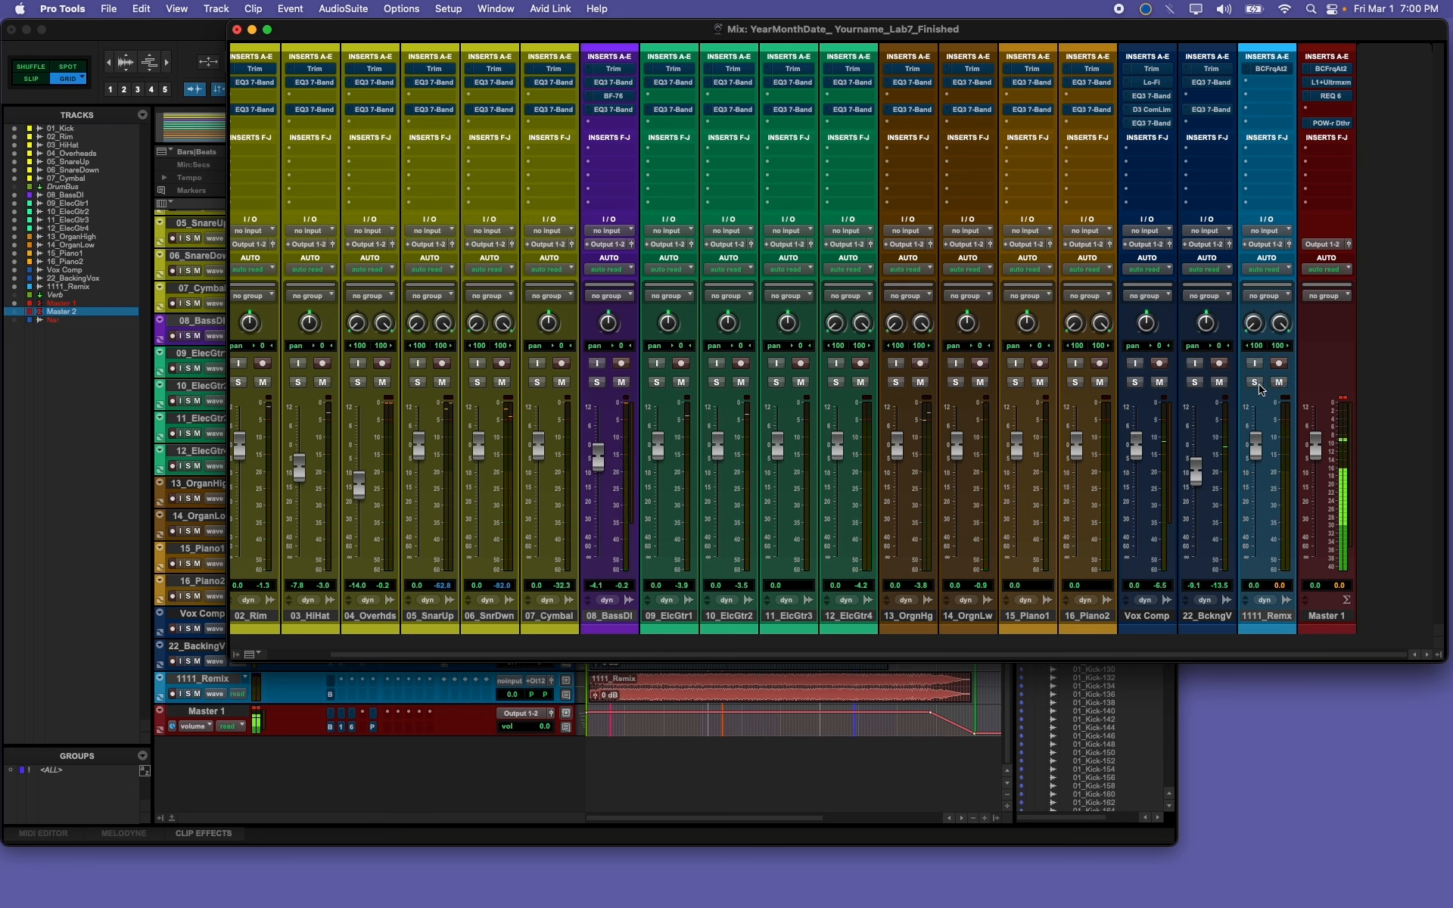
{"action": "left_click", "coordinate": [1254, 384]}
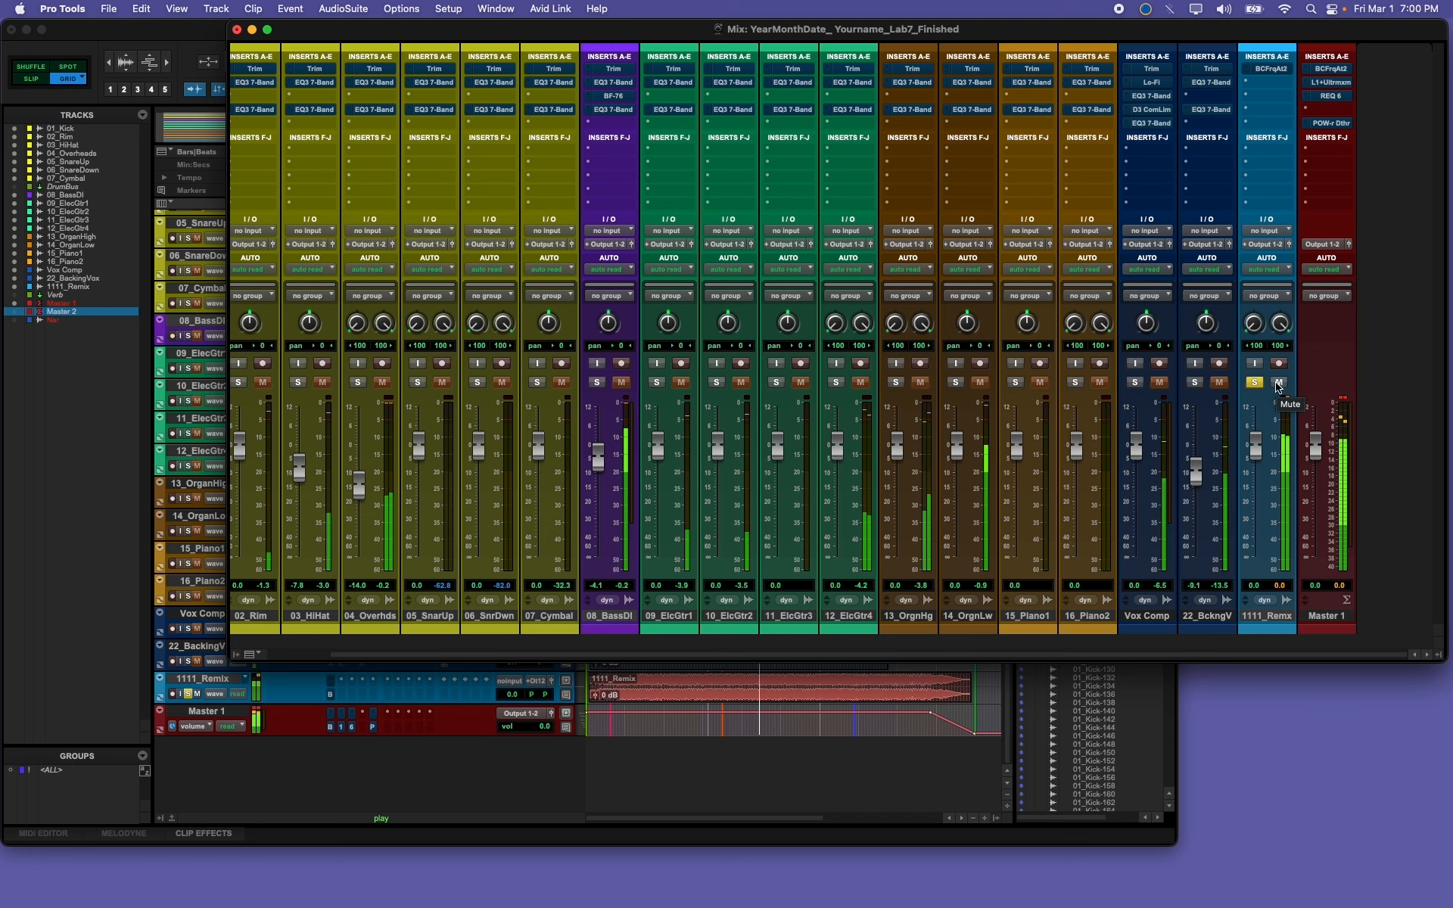
{"action": "left_click", "coordinate": [1278, 383]}
{"action": "left_click", "coordinate": [1255, 383]}
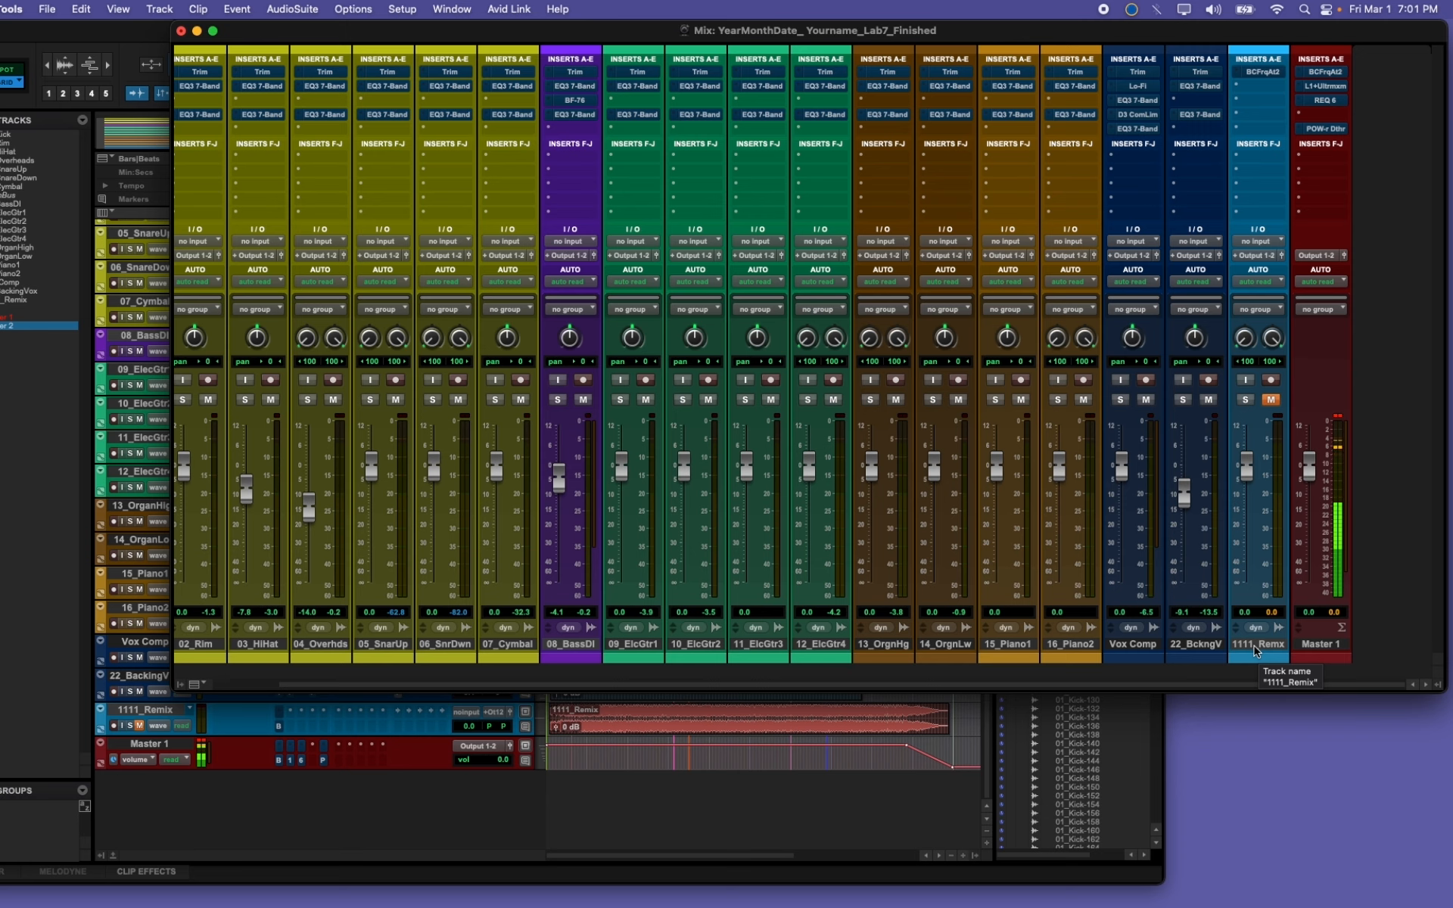
Step: Switch to the Canvas lab page and read the Static Mix (Gain Staging) instructions on clipping and the Trim plug-in
{"action": "key", "text": "super+Tab"}
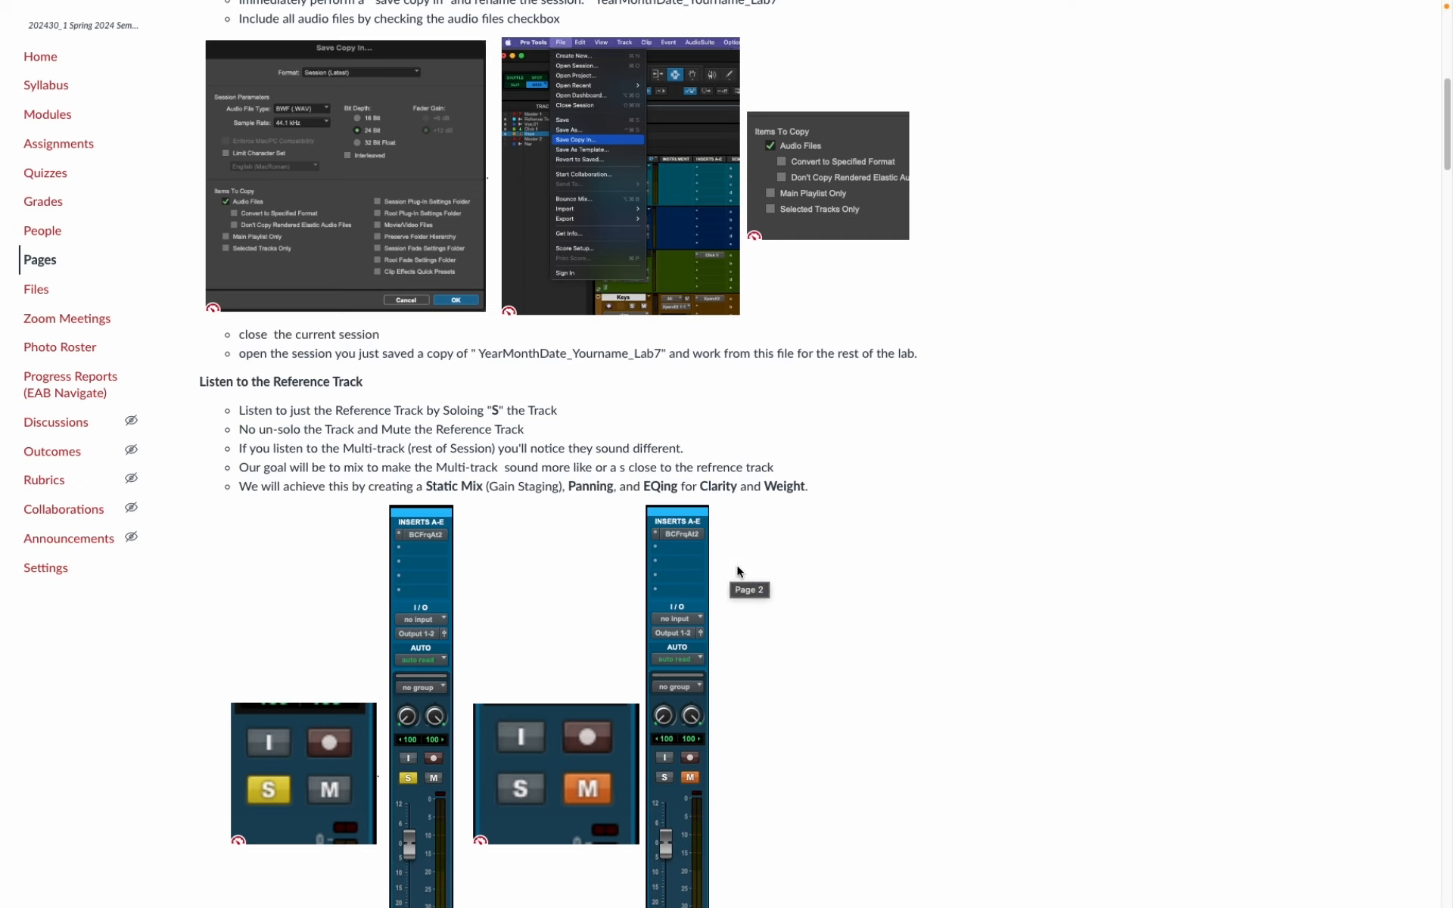
{"action": "scroll", "coordinate": [737, 569], "scroll_direction": "down", "scroll_amount": 1}
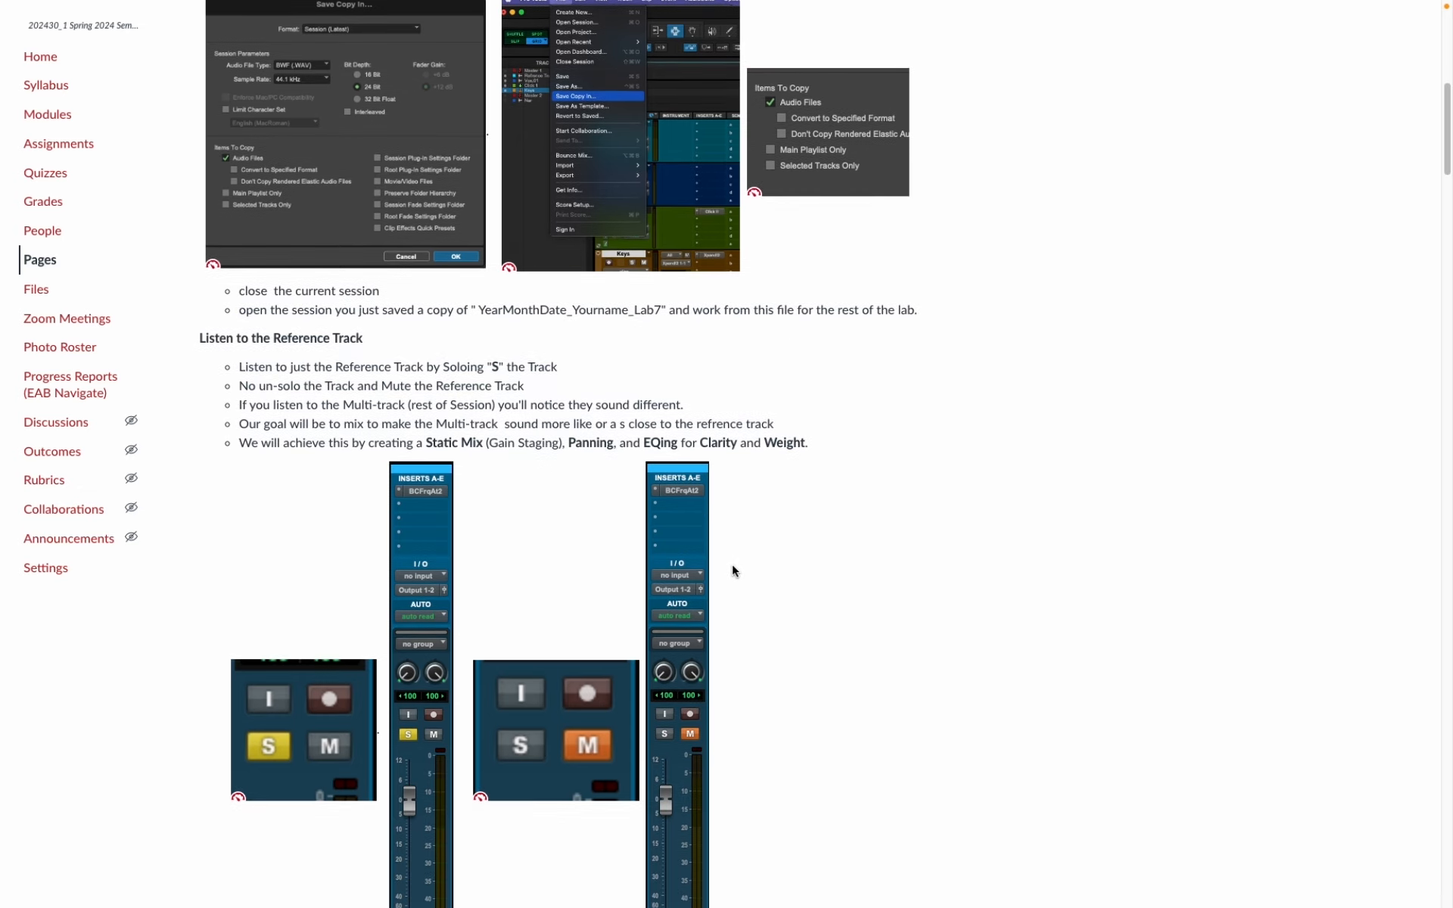
{"action": "scroll", "coordinate": [729, 565], "scroll_direction": "down", "scroll_amount": 3}
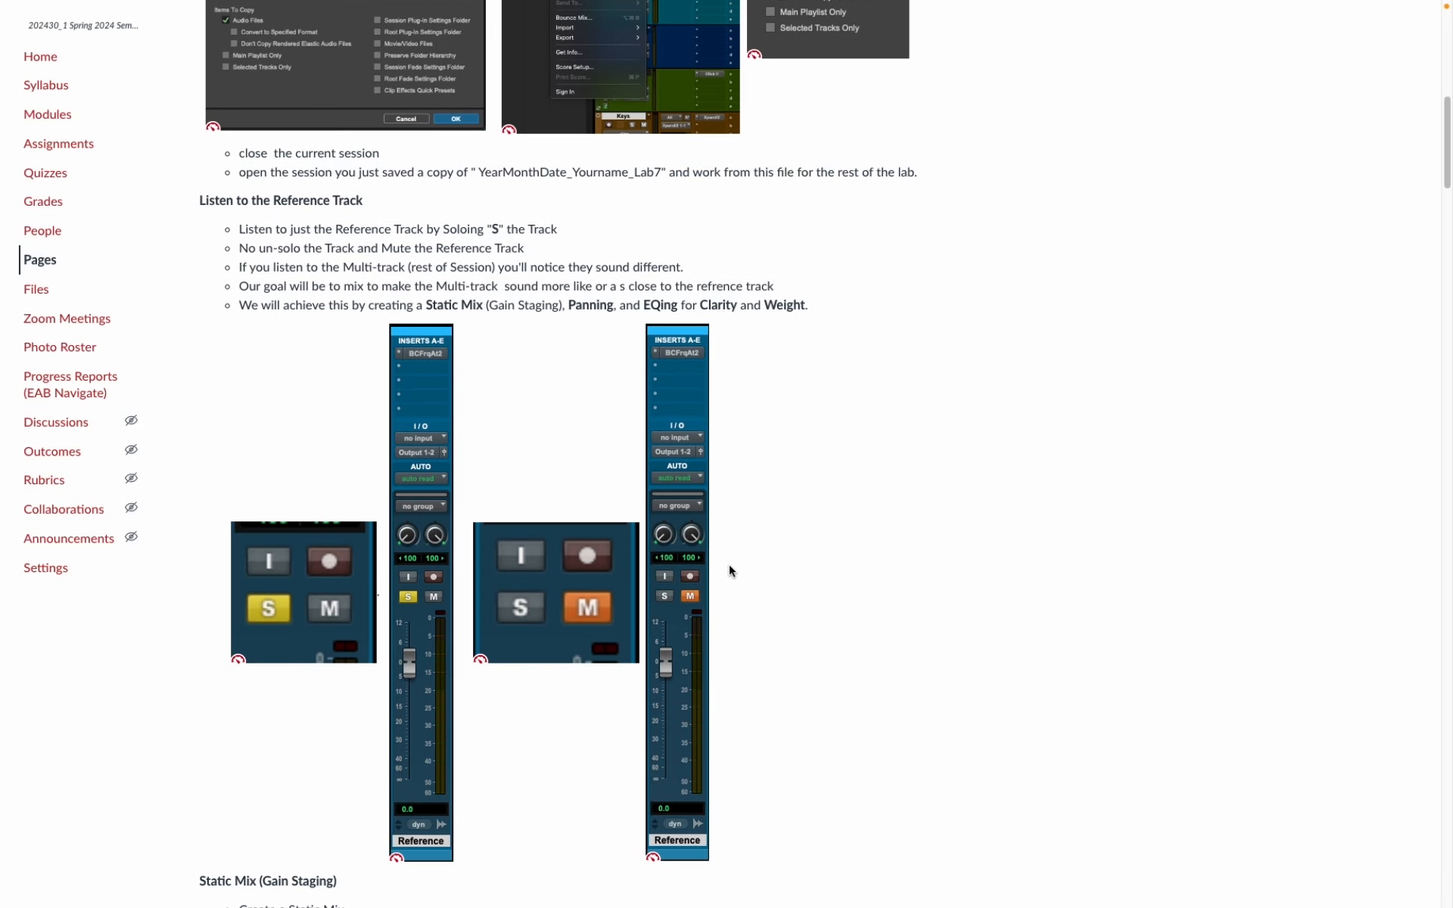
{"action": "scroll", "coordinate": [728, 563], "scroll_direction": "down", "scroll_amount": 5}
{"action": "scroll", "coordinate": [728, 569], "scroll_direction": "down", "scroll_amount": 8}
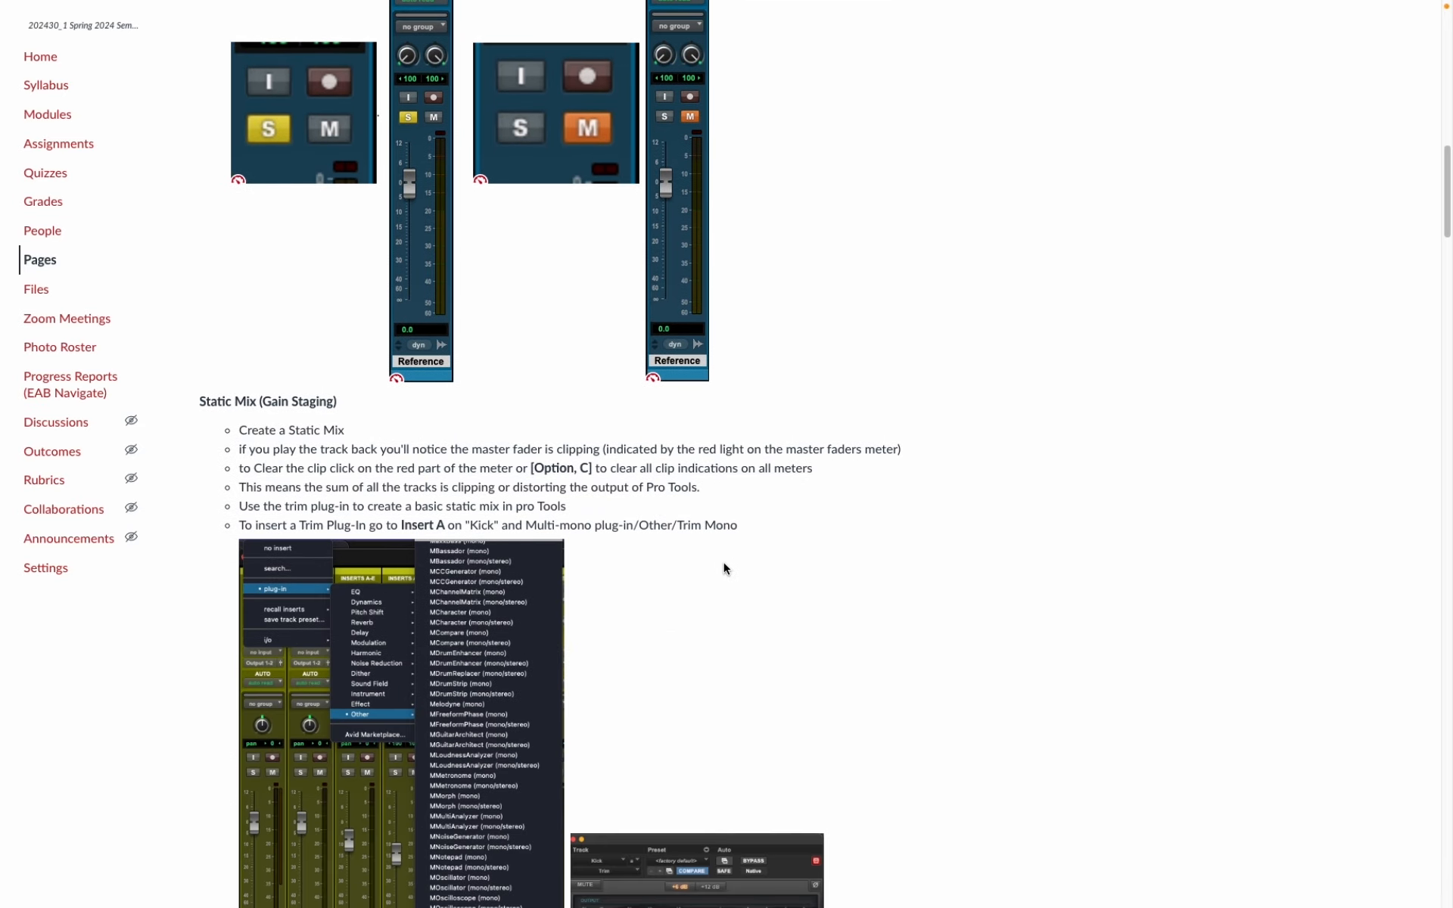
{"action": "scroll", "coordinate": [723, 569], "scroll_direction": "down", "scroll_amount": 2}
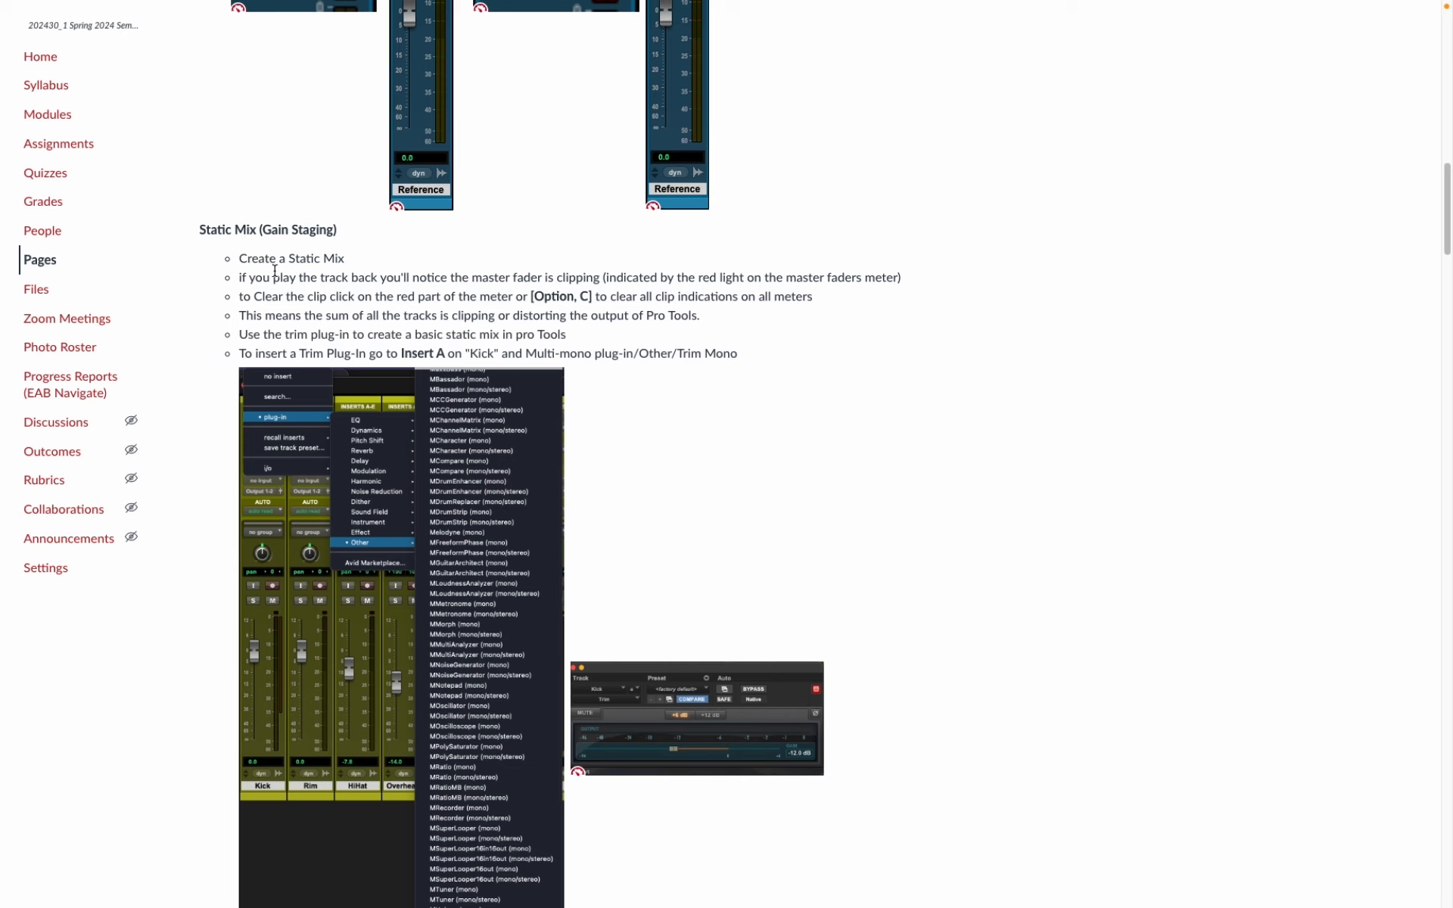
{"action": "scroll", "coordinate": [314, 312], "scroll_direction": "down", "scroll_amount": 1}
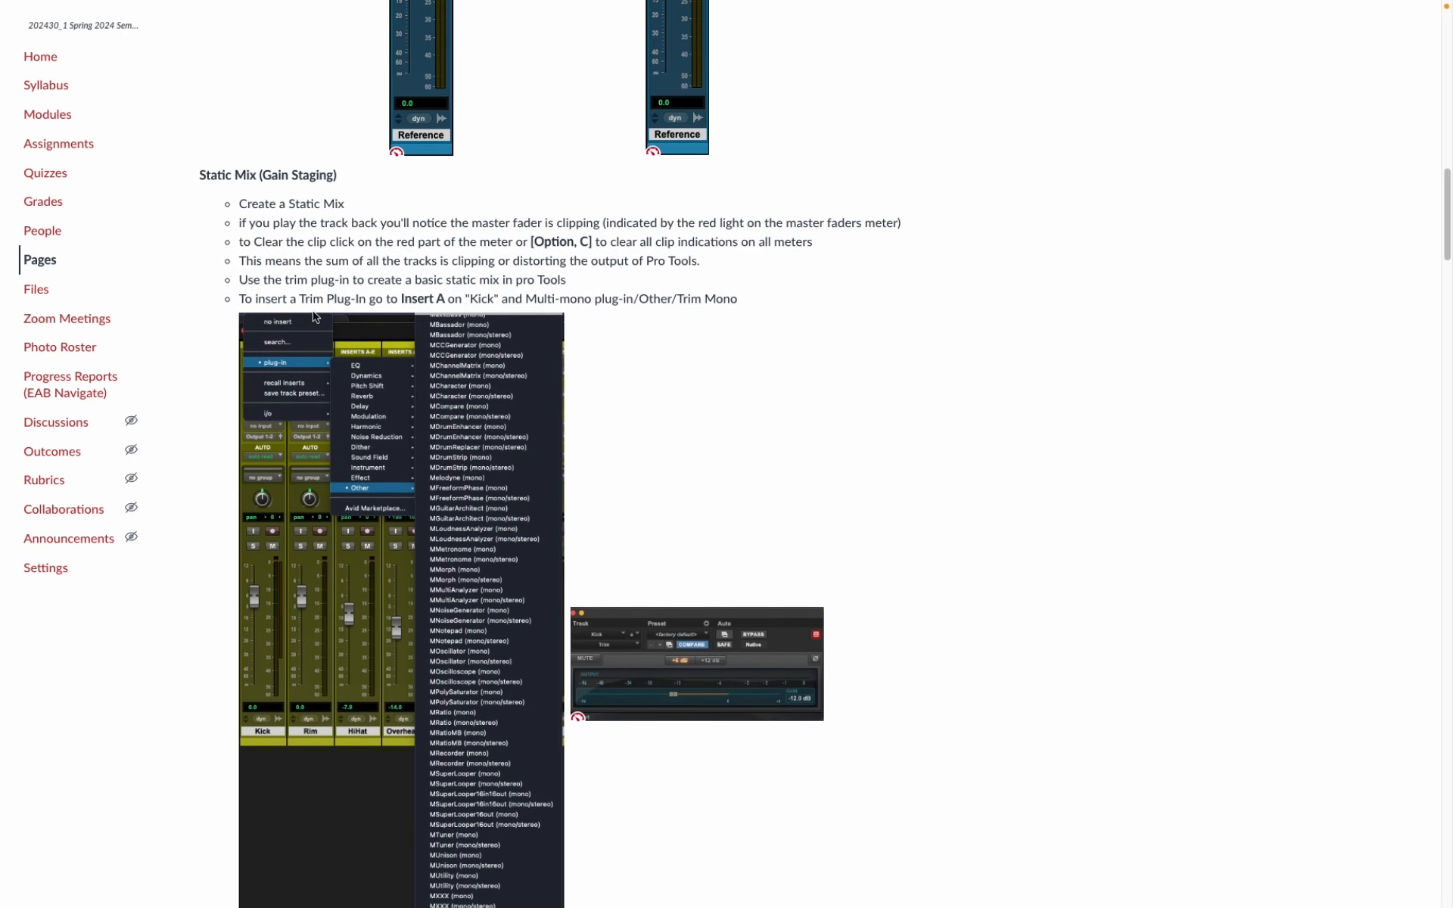
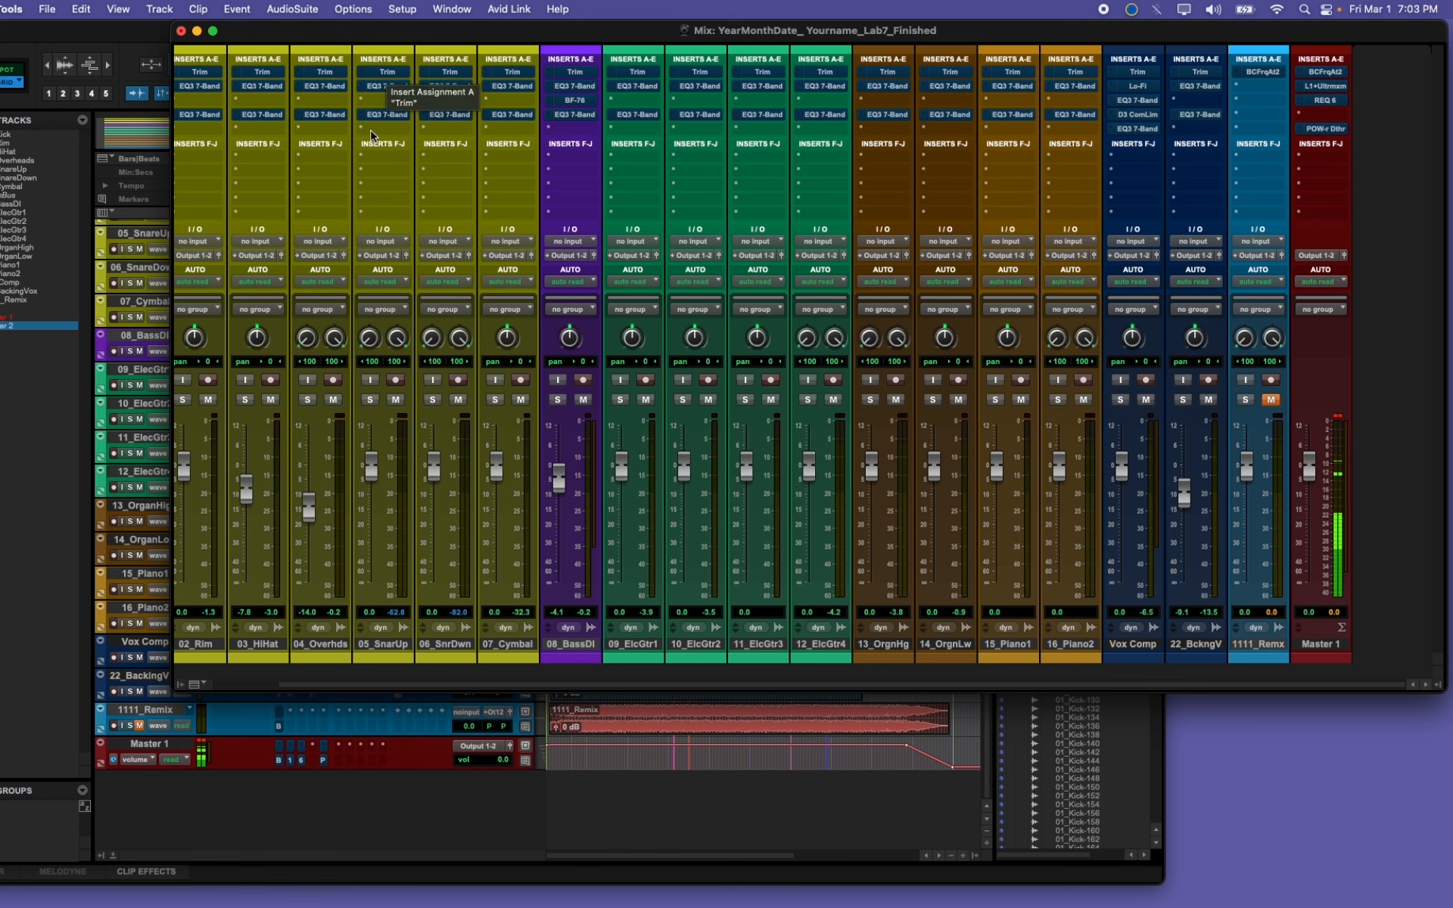
Step: Select all tracks in the mixer and take the plug-ins in their first insert slot out of bypass
{"action": "left_click", "coordinate": [449, 644], "text": "alt"}
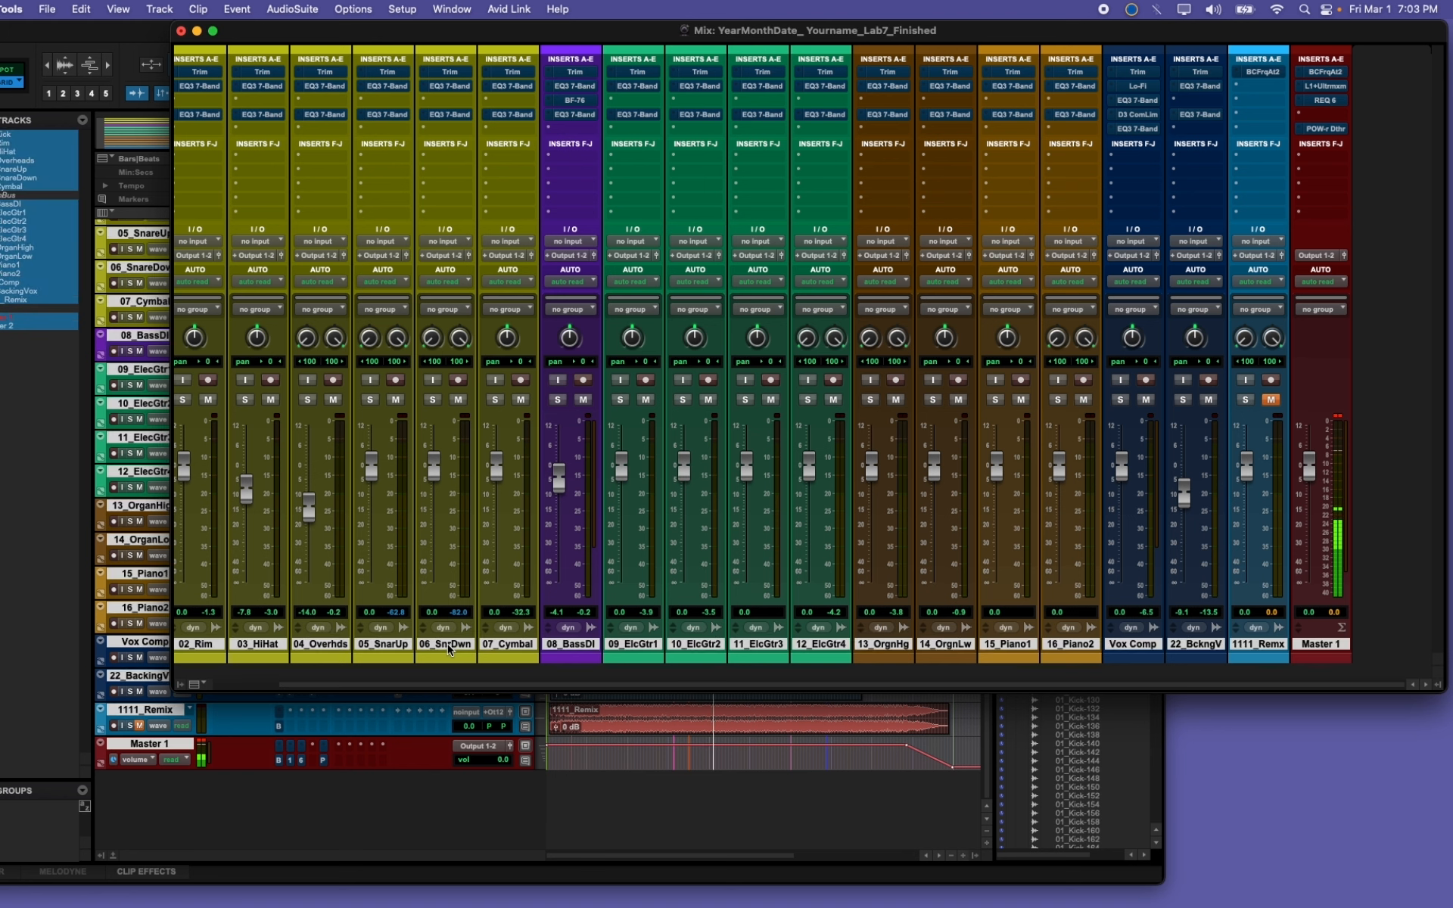
{"action": "left_click", "coordinate": [448, 73], "text": "alt+shift+super"}
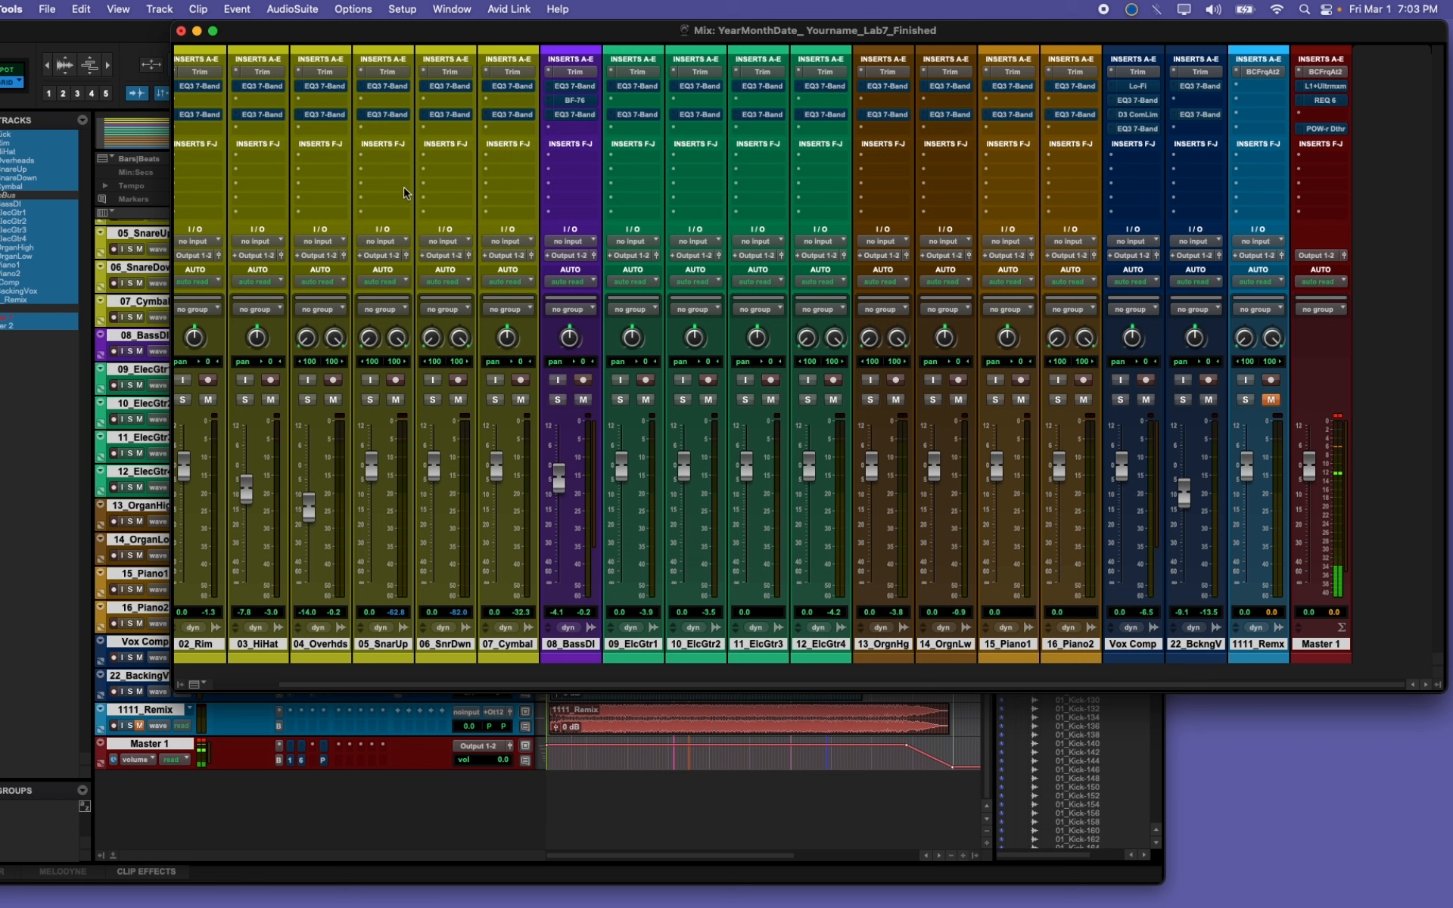
Step: Inspect the Trim gain settings on the drum tracks from 01_Kick through 06_SnareDown and close the plug-in window
{"action": "scroll", "coordinate": [405, 193], "scroll_direction": "left", "scroll_amount": 2}
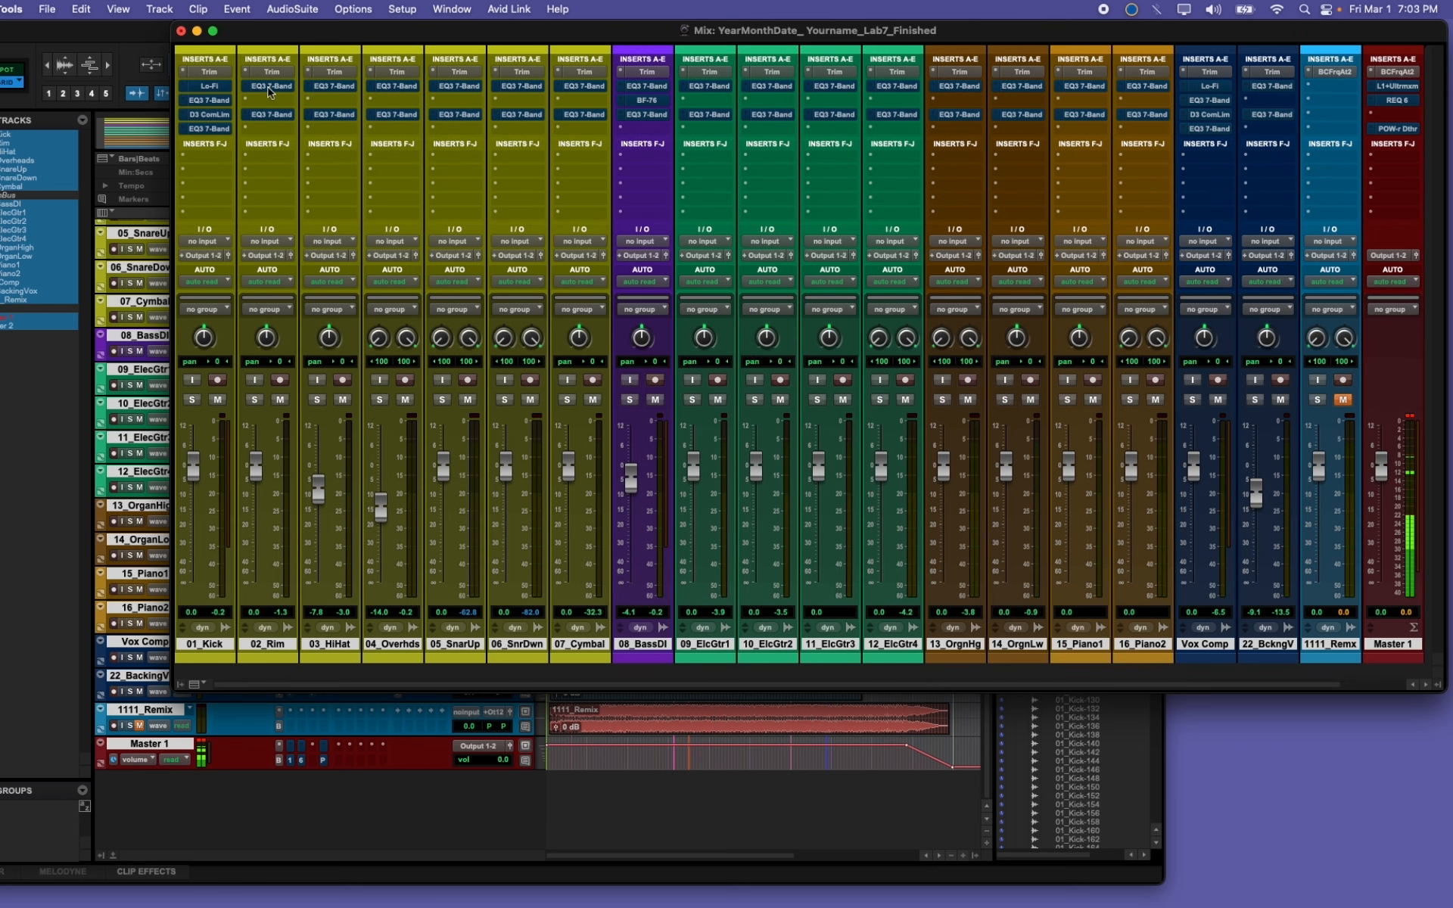
{"action": "left_click", "coordinate": [209, 72]}
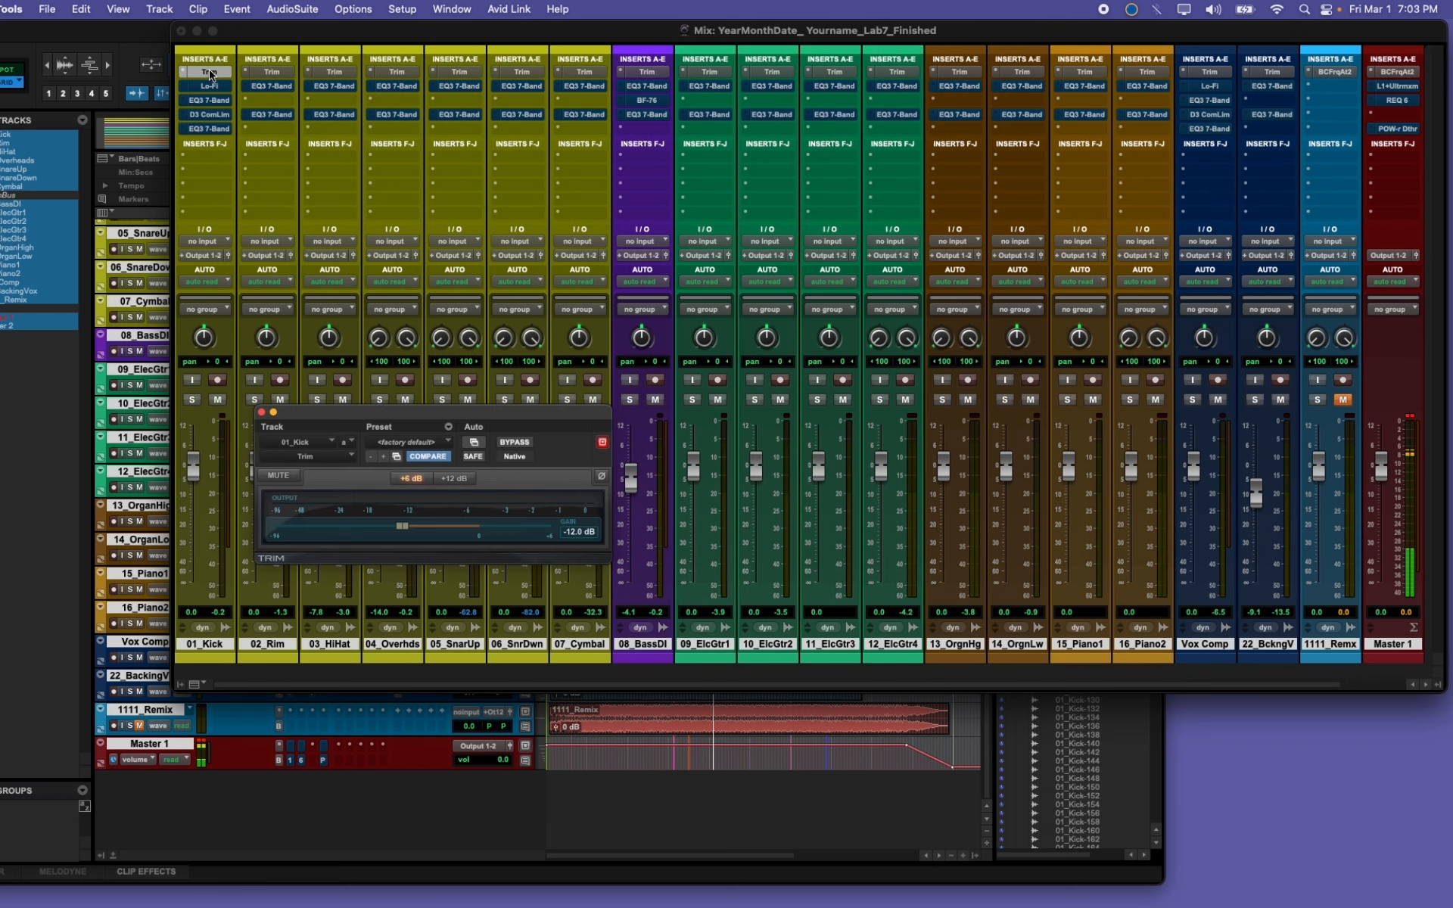
{"action": "left_click", "coordinate": [274, 72]}
{"action": "left_click", "coordinate": [333, 71]}
{"action": "left_click", "coordinate": [396, 73]}
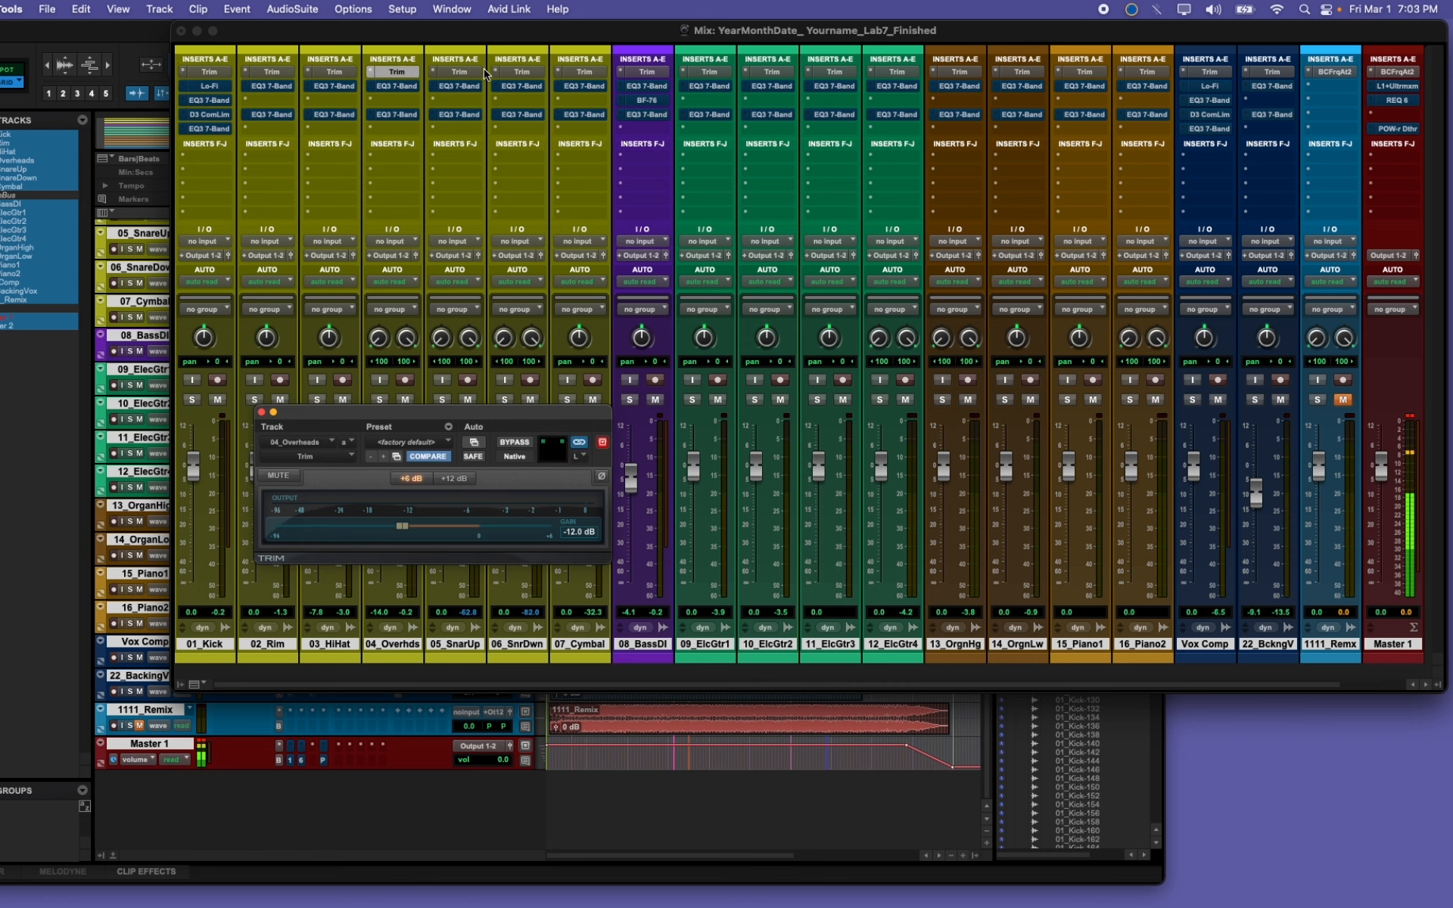
{"action": "left_click", "coordinate": [458, 72]}
{"action": "left_click", "coordinate": [522, 71]}
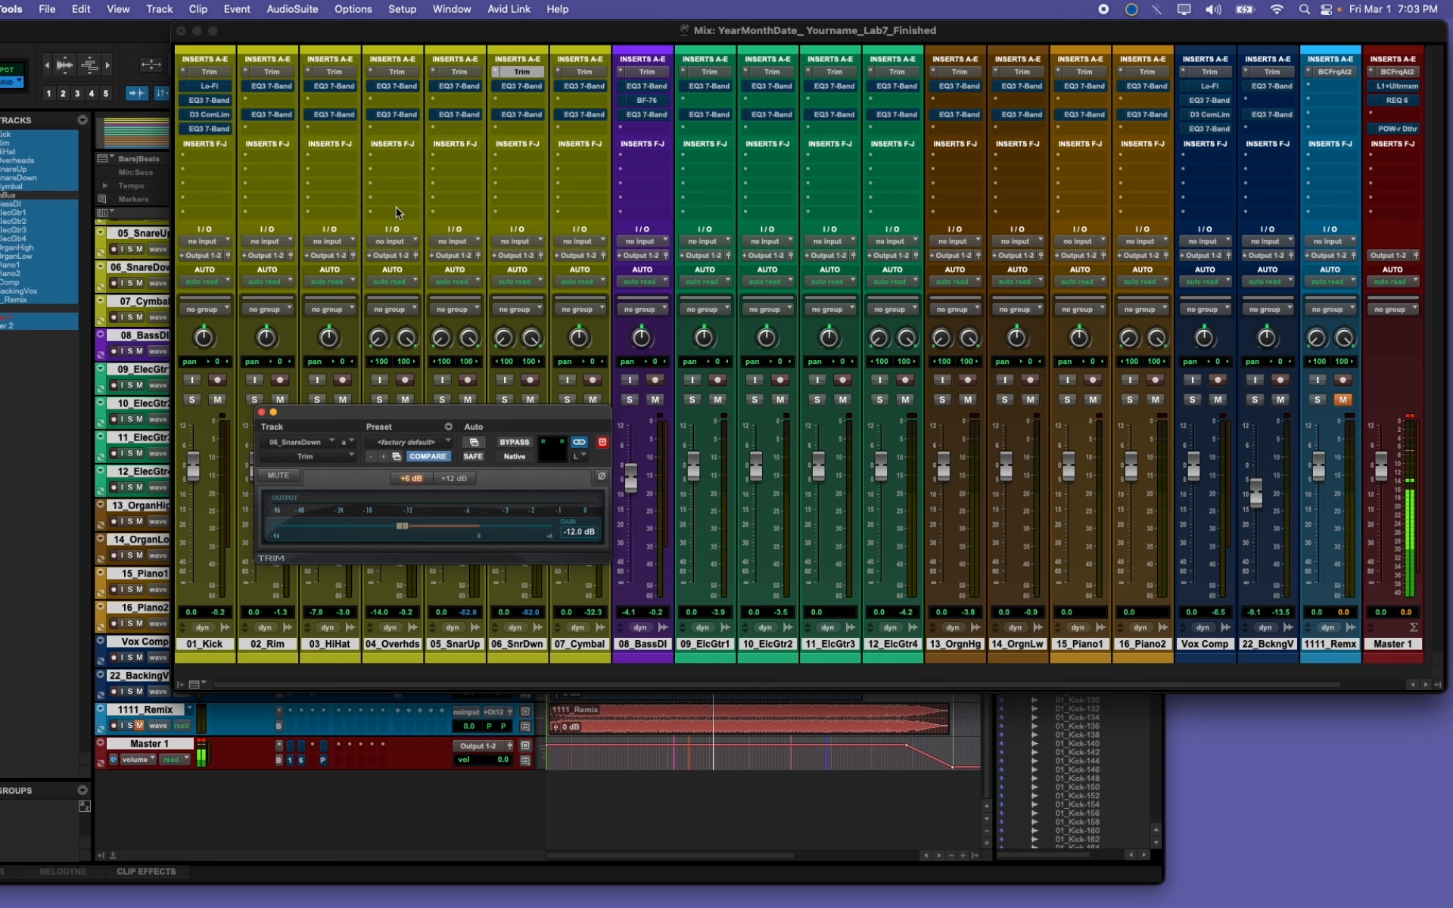
{"action": "left_click", "coordinate": [261, 412]}
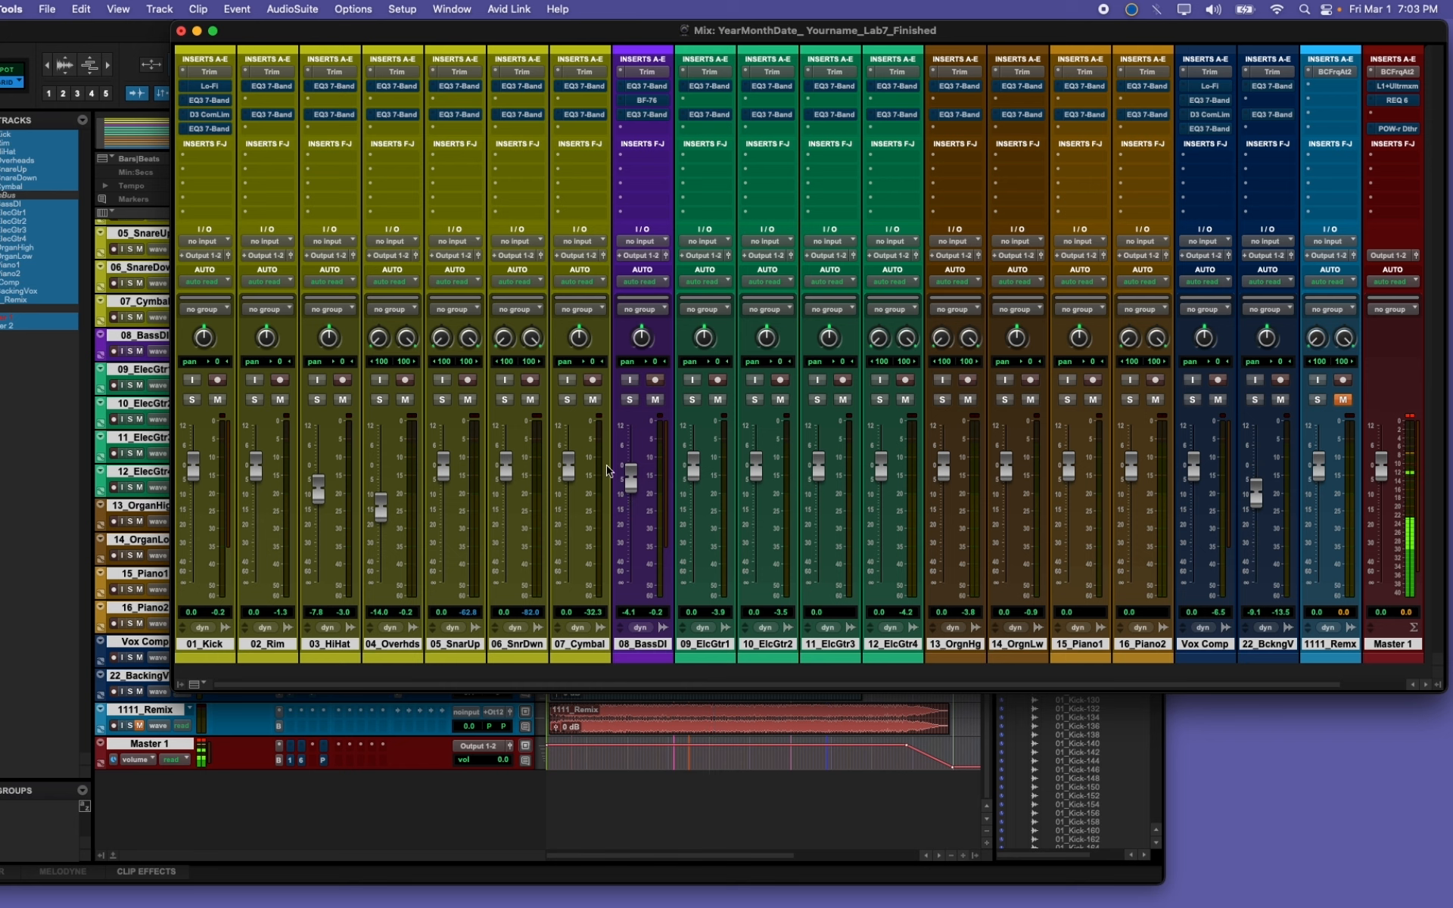
Step: Inspect the Trim gain settings on 08_BassDI and the electric guitar tracks from 09_ElecGtr1 through 12_ElecGtr4
{"action": "key", "text": "space"}
{"action": "key", "text": "space"}
{"action": "left_click", "coordinate": [647, 72]}
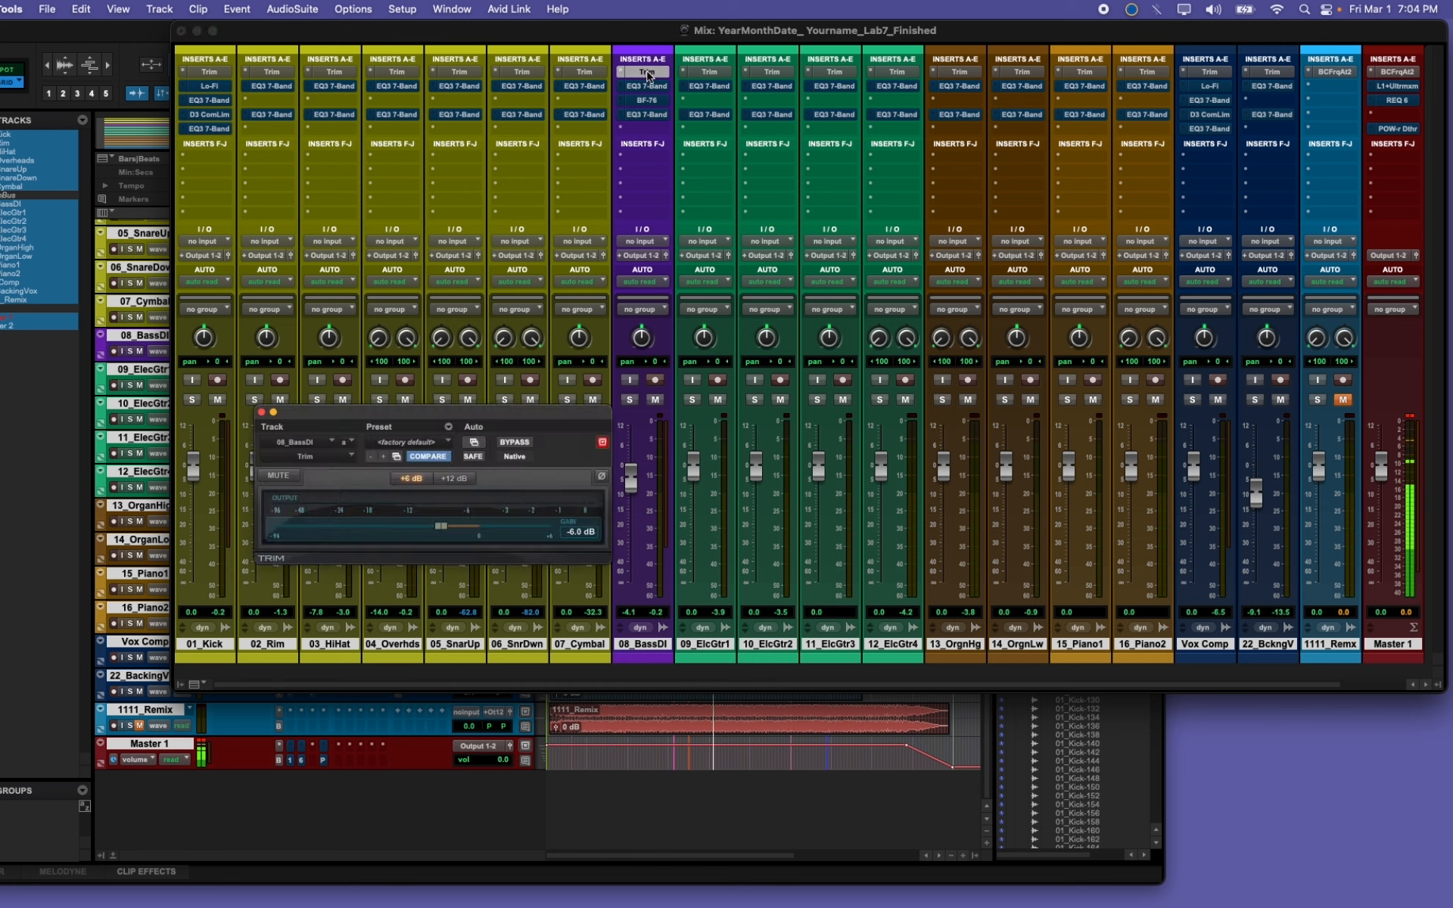
{"action": "left_click", "coordinate": [709, 72]}
{"action": "left_click", "coordinate": [785, 72]}
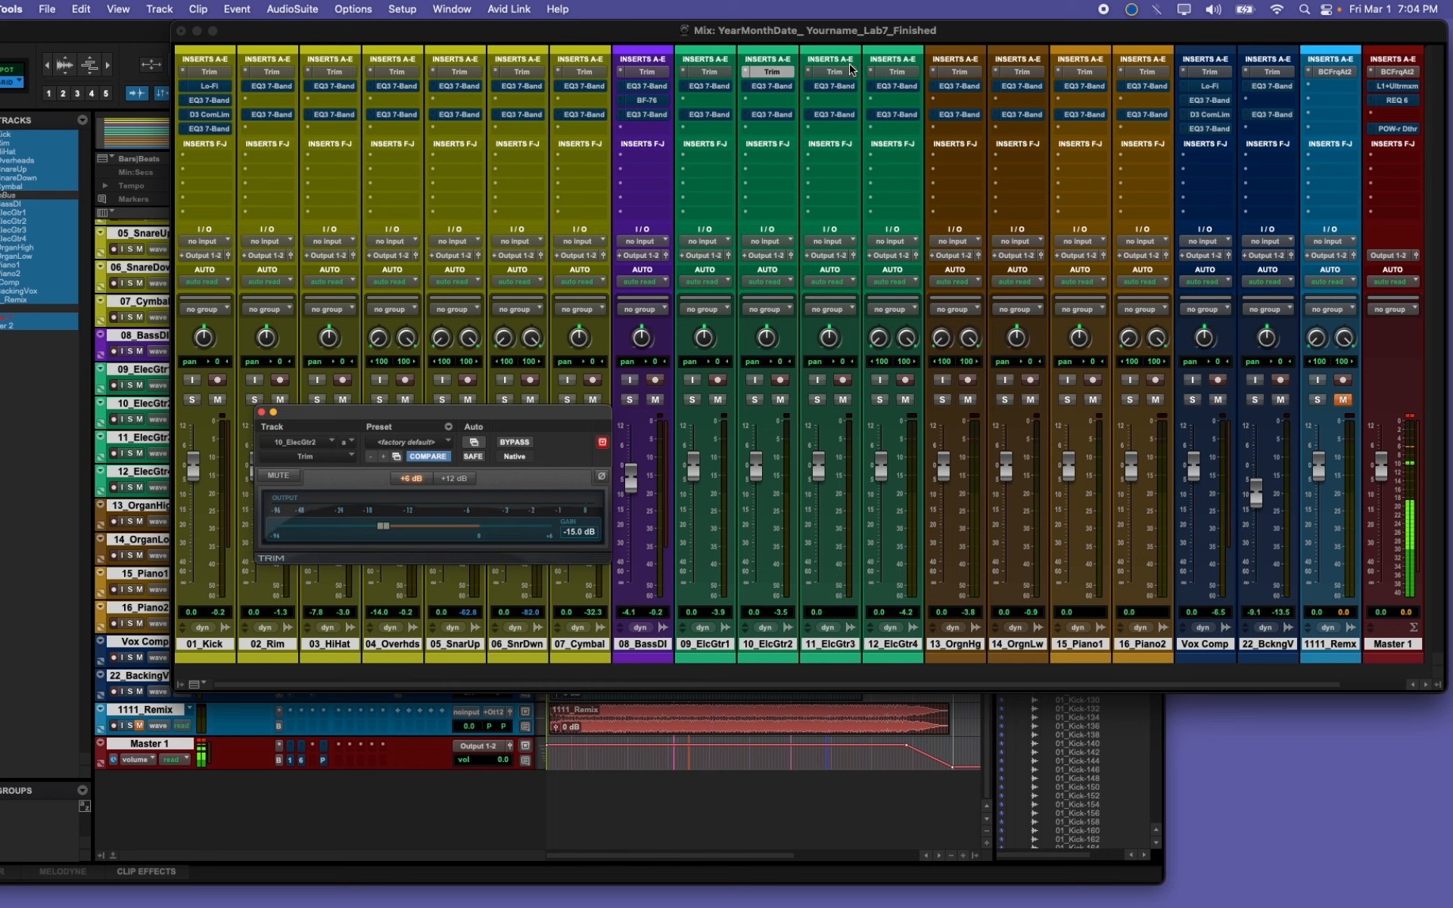
{"action": "left_click", "coordinate": [835, 72]}
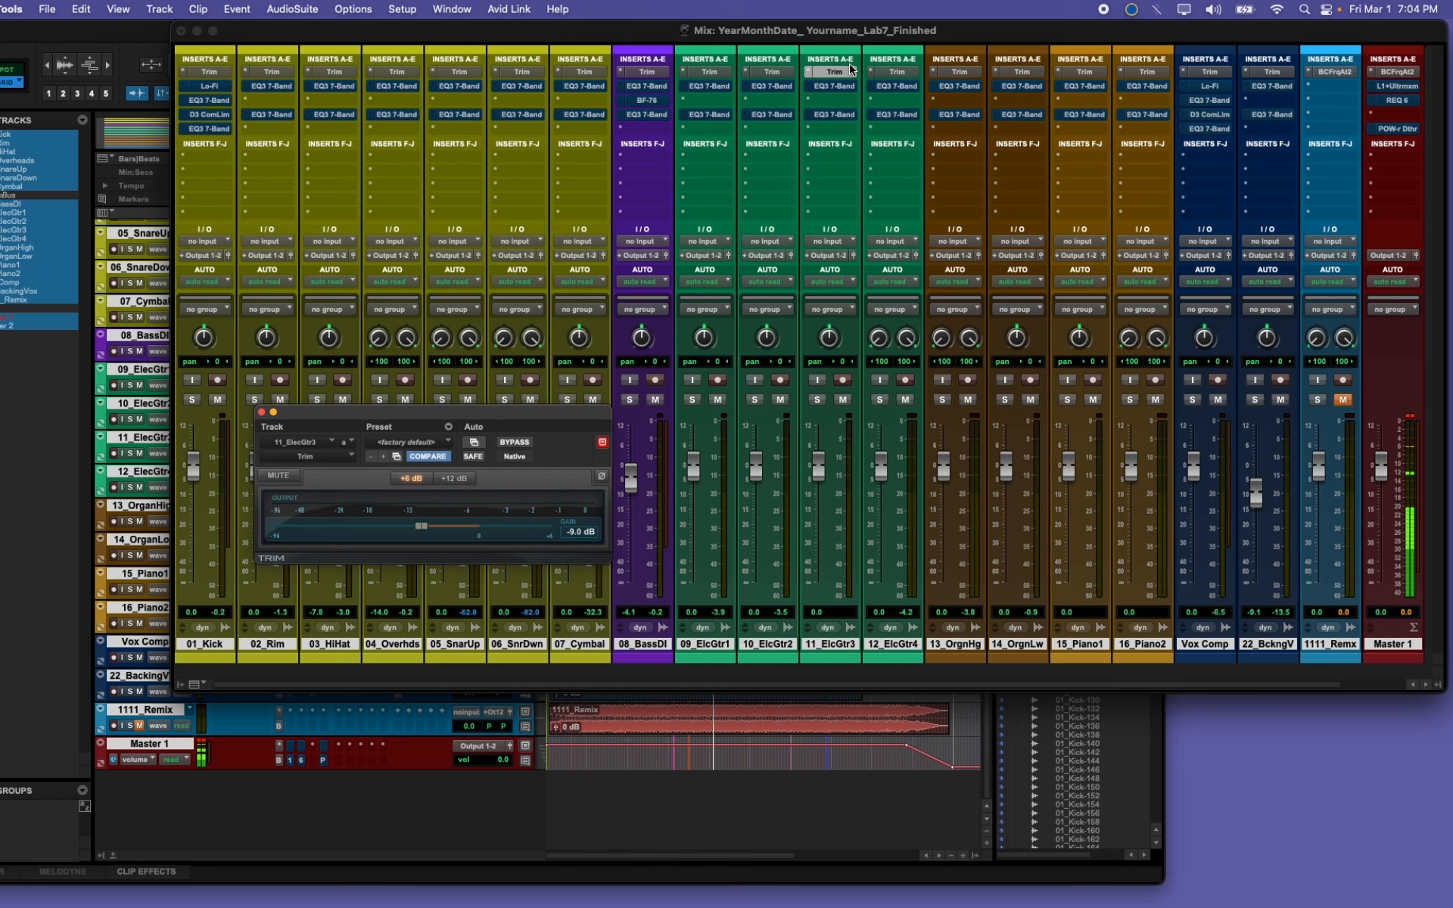
{"action": "left_click", "coordinate": [900, 73]}
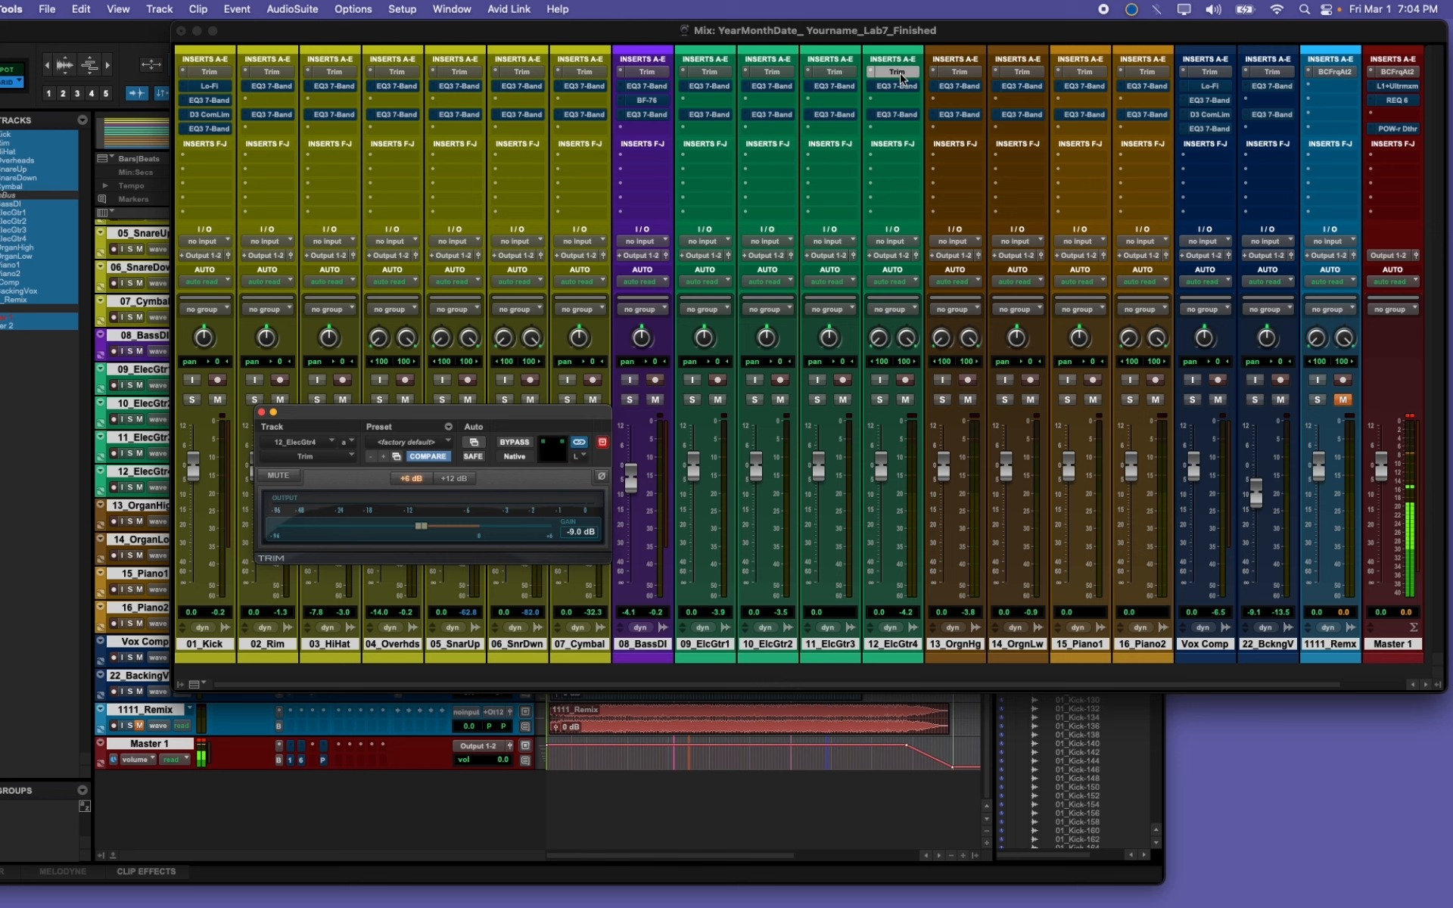
Step: Inspect the Trim gain settings on the organ, piano, Vox Comp and 22_BackingVox tracks
{"action": "left_click", "coordinate": [960, 74]}
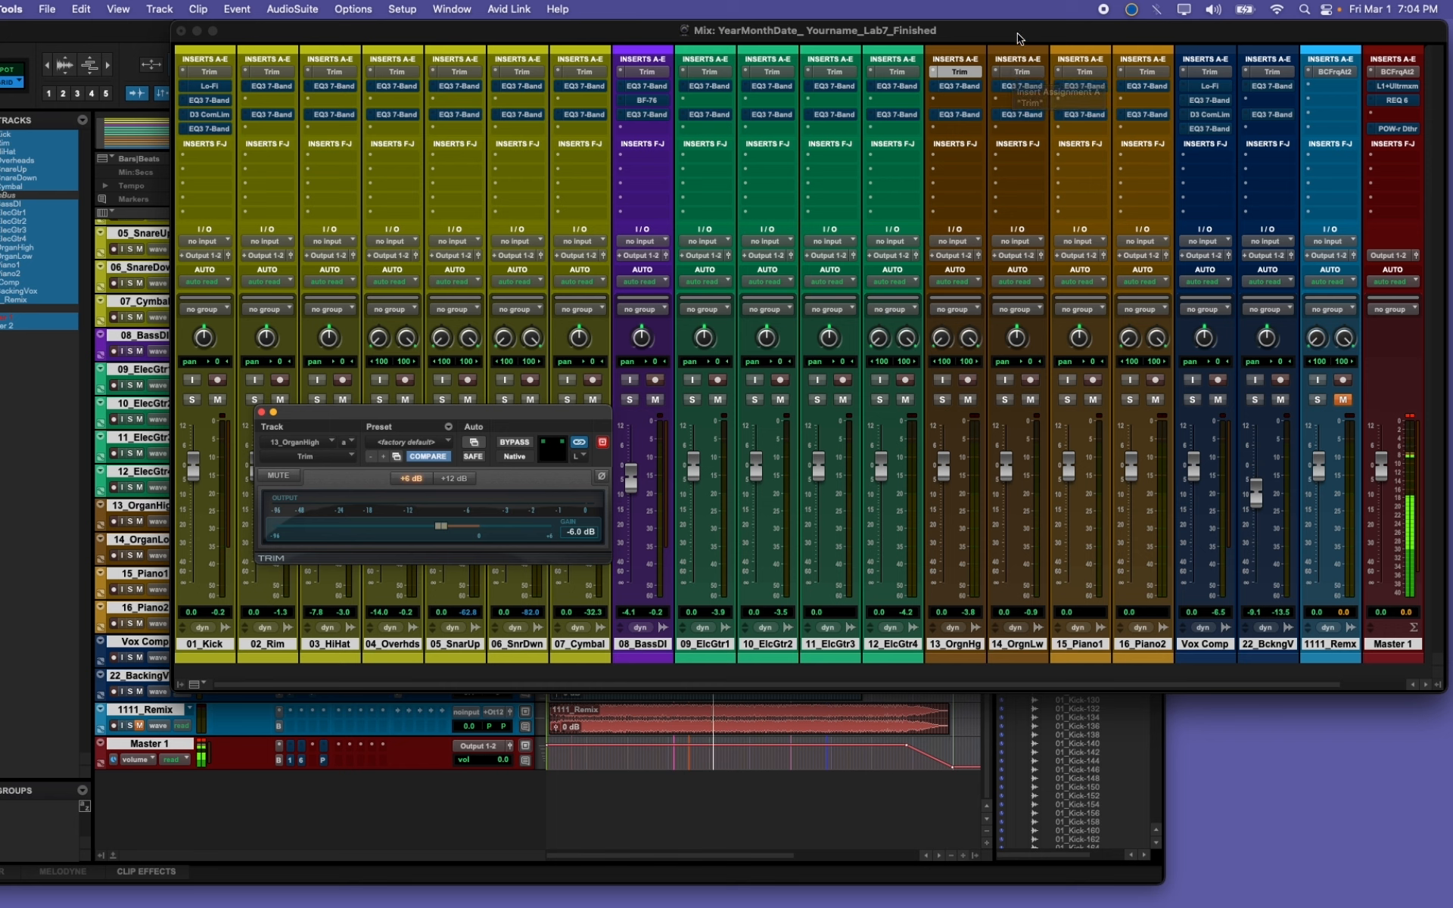
{"action": "left_click", "coordinate": [1020, 73]}
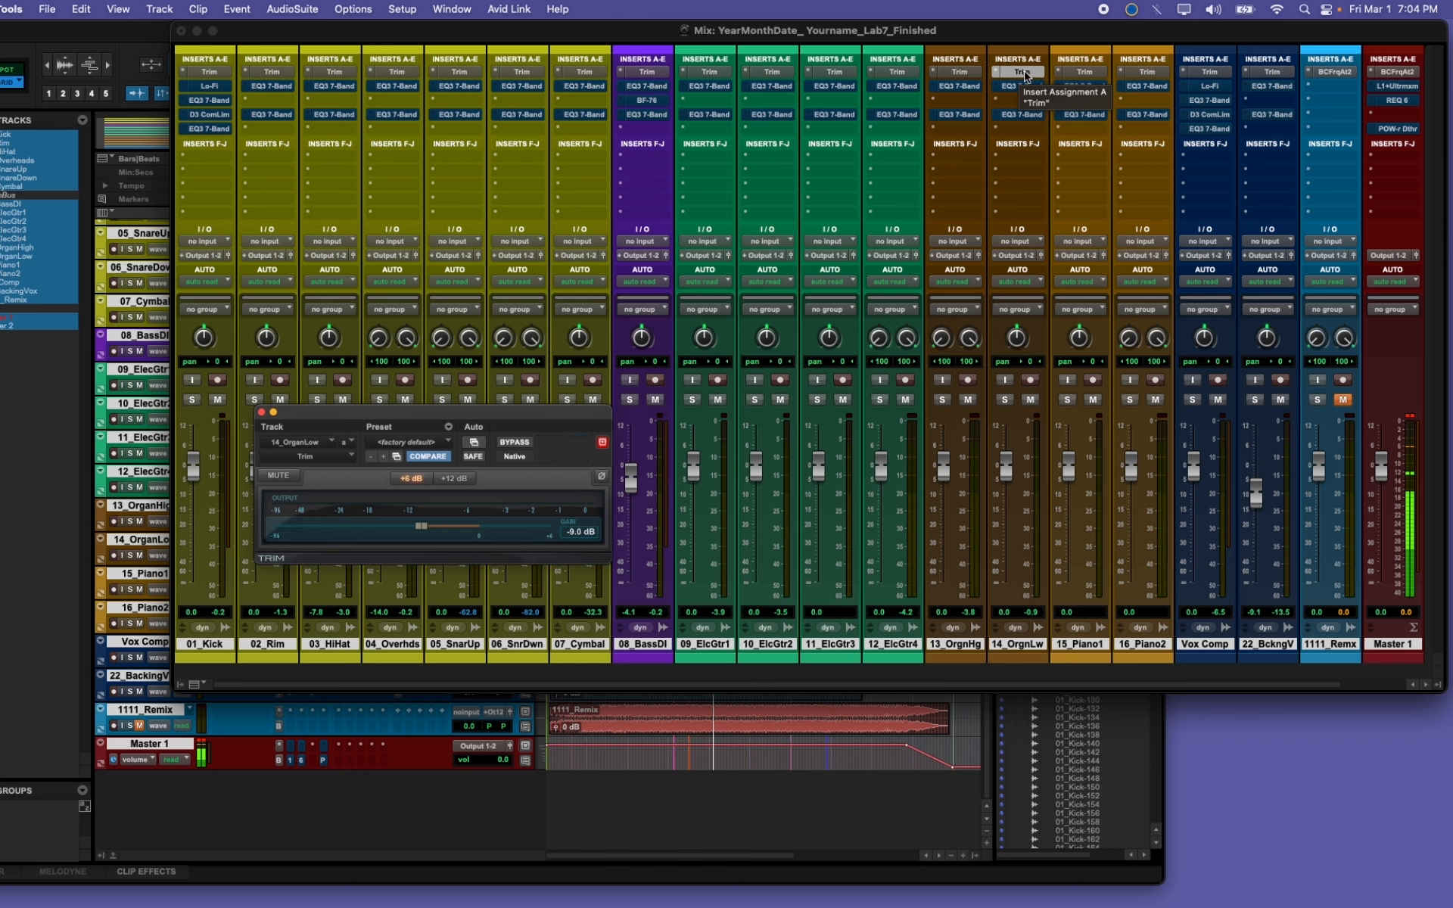
{"action": "left_click", "coordinate": [1097, 74]}
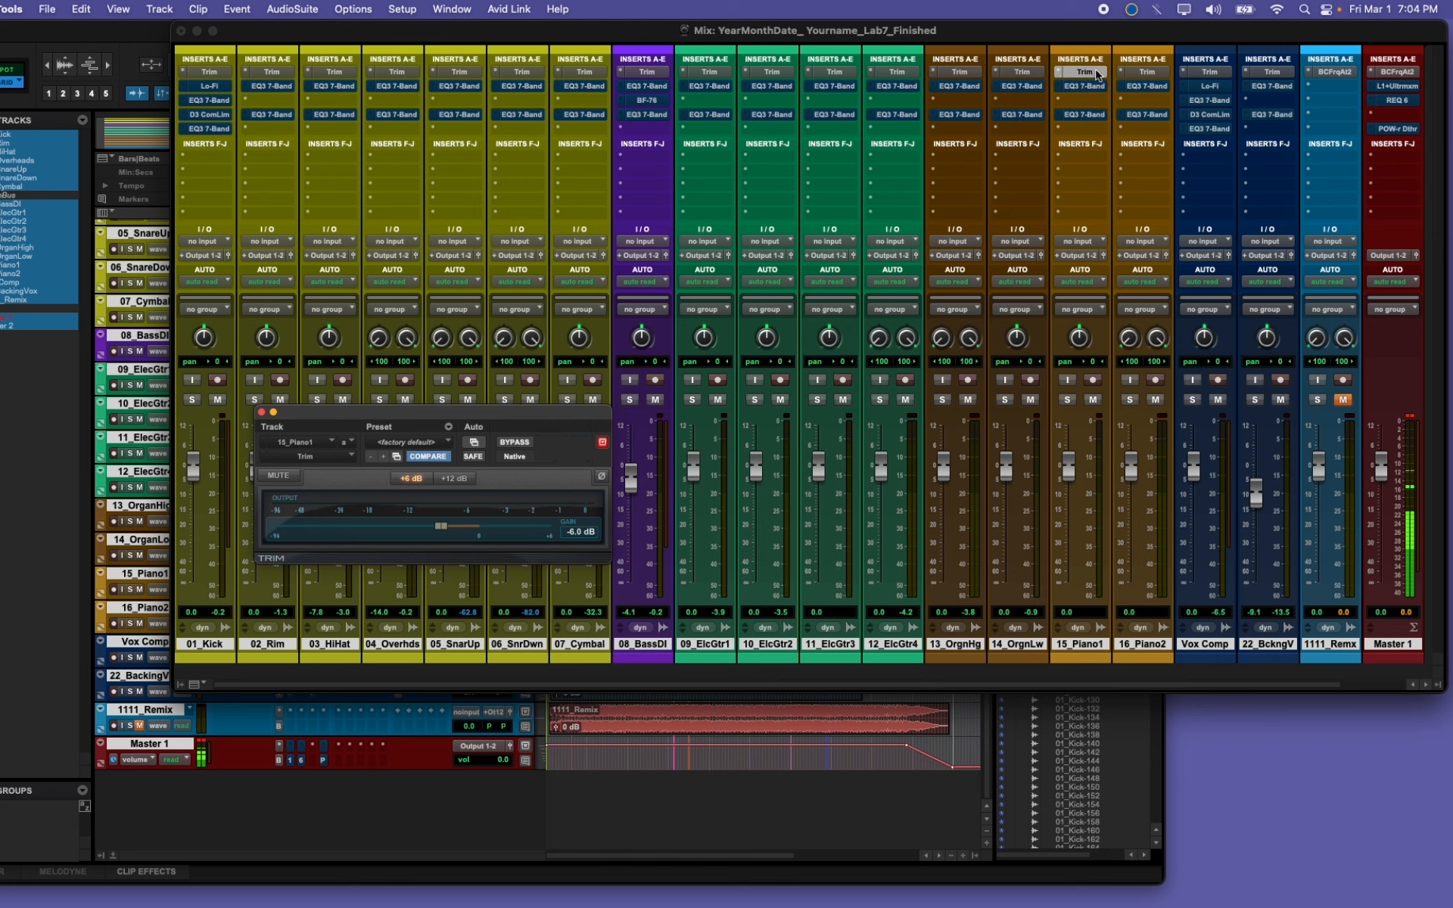
{"action": "left_click", "coordinate": [1139, 72]}
{"action": "left_click", "coordinate": [1223, 74]}
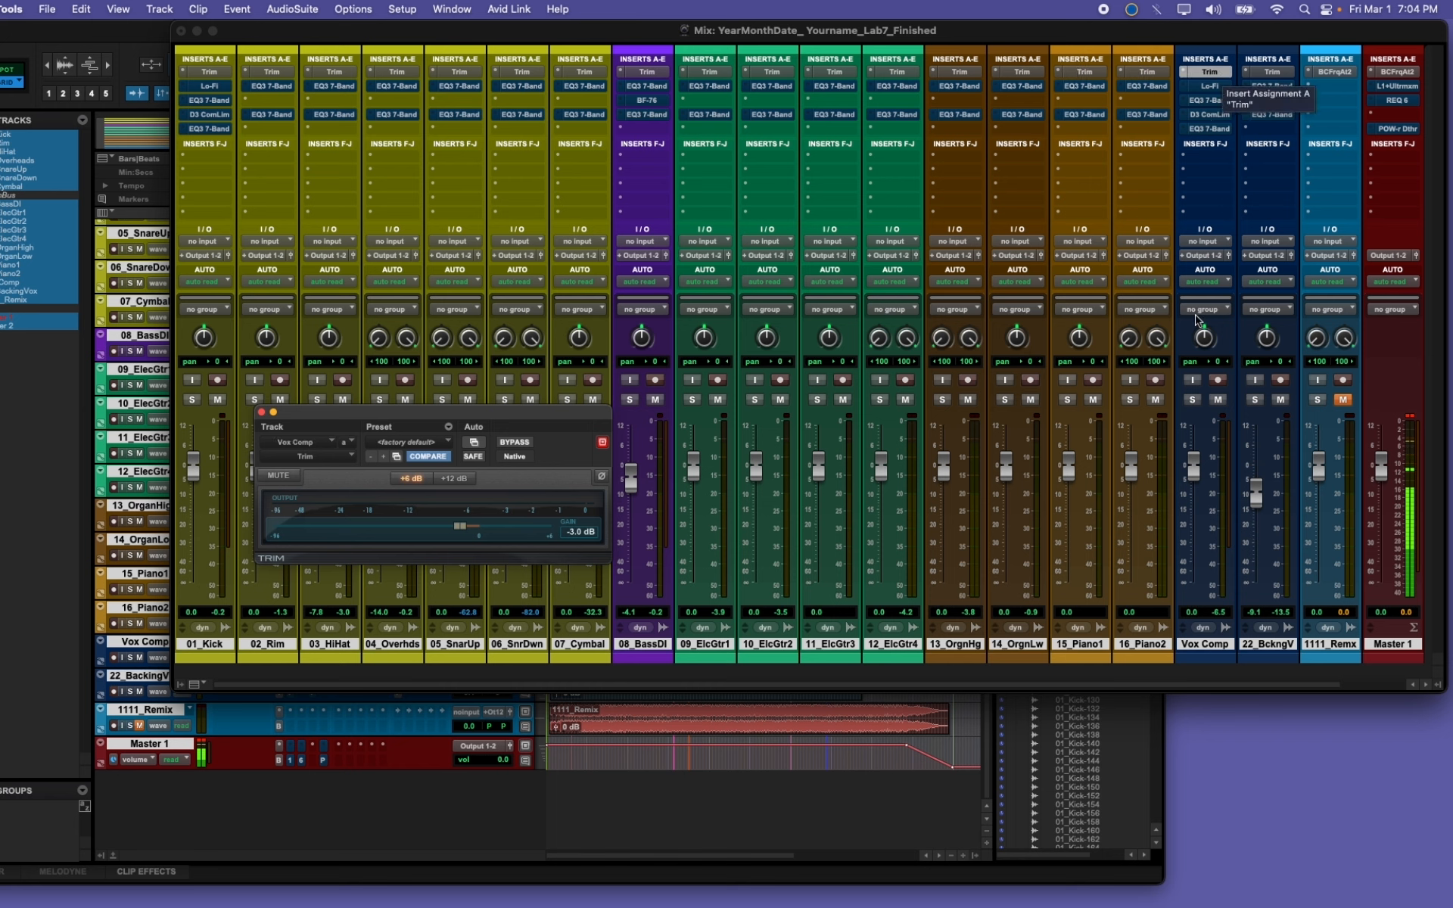
{"action": "left_click", "coordinate": [1262, 72]}
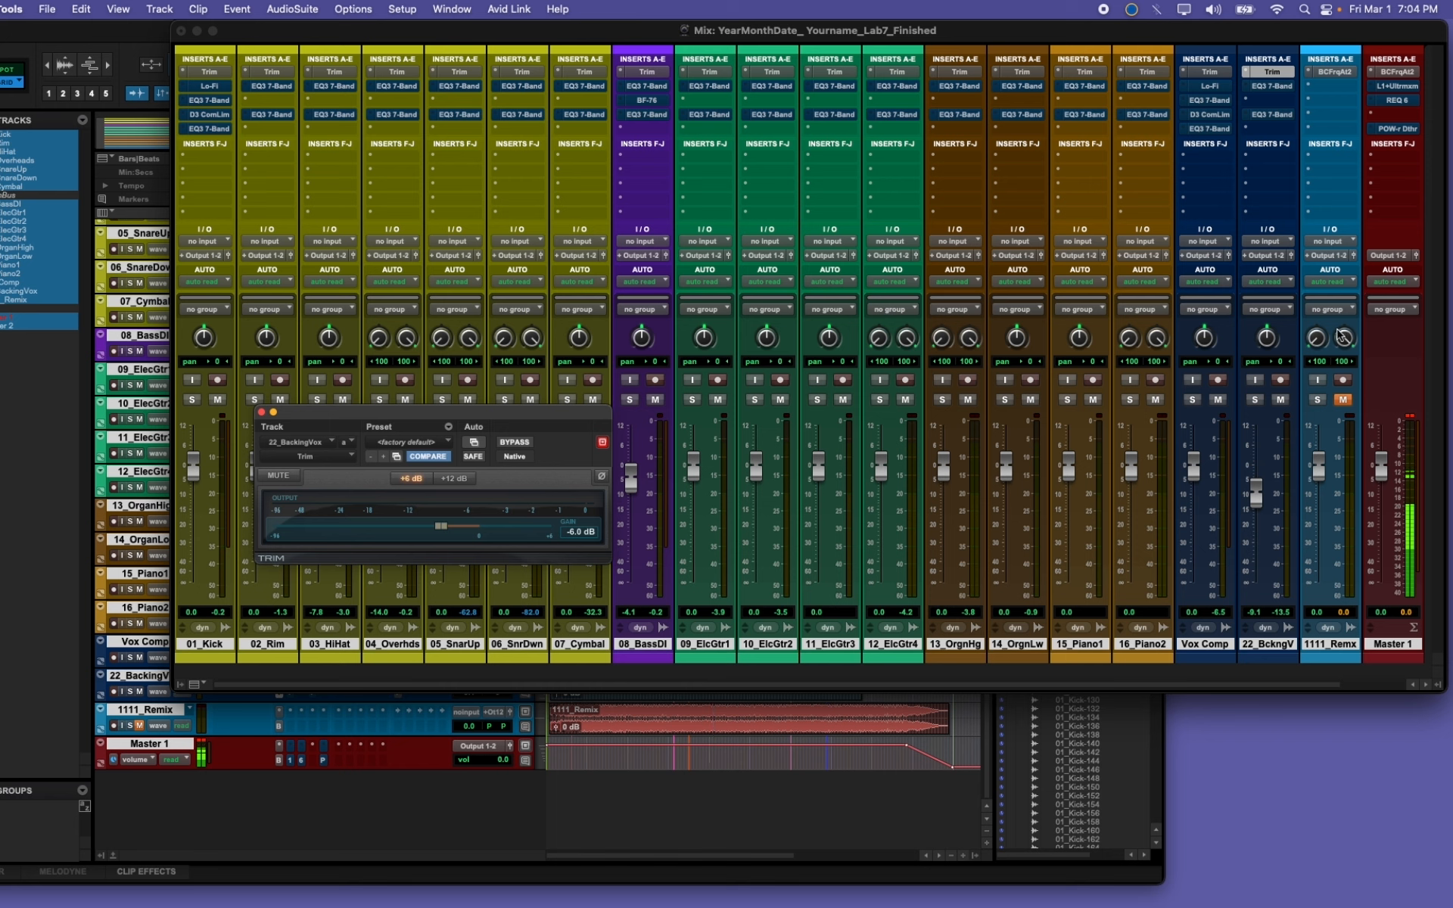
Step: Clear the Master 1 clip indicator and compare playback with all Trim plug-ins bypassed and active again
{"action": "left_click", "coordinate": [1410, 416]}
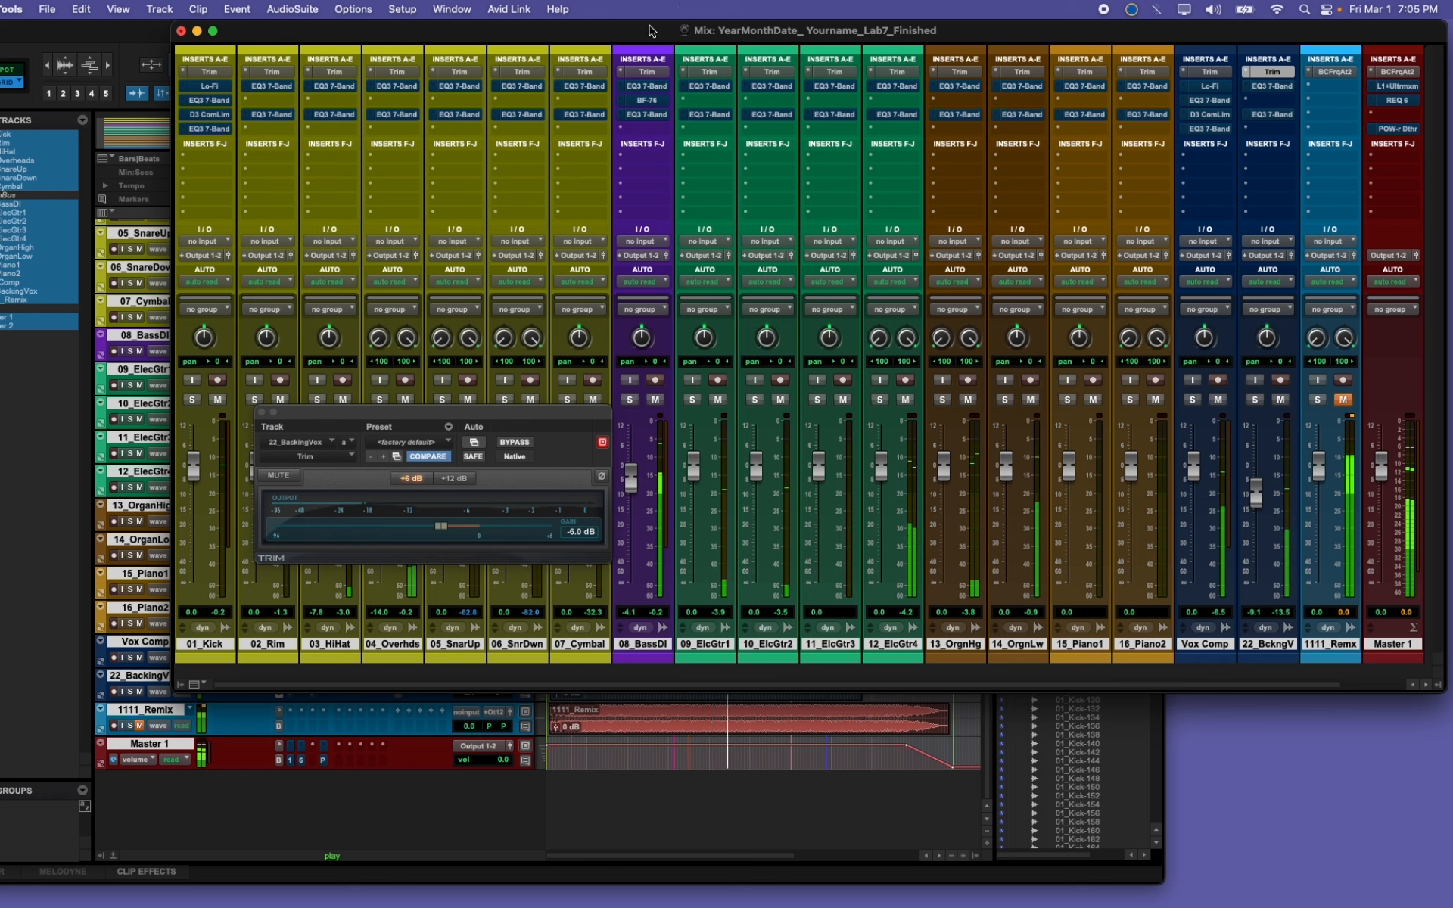
{"action": "left_click", "coordinate": [709, 75], "text": "alt+super"}
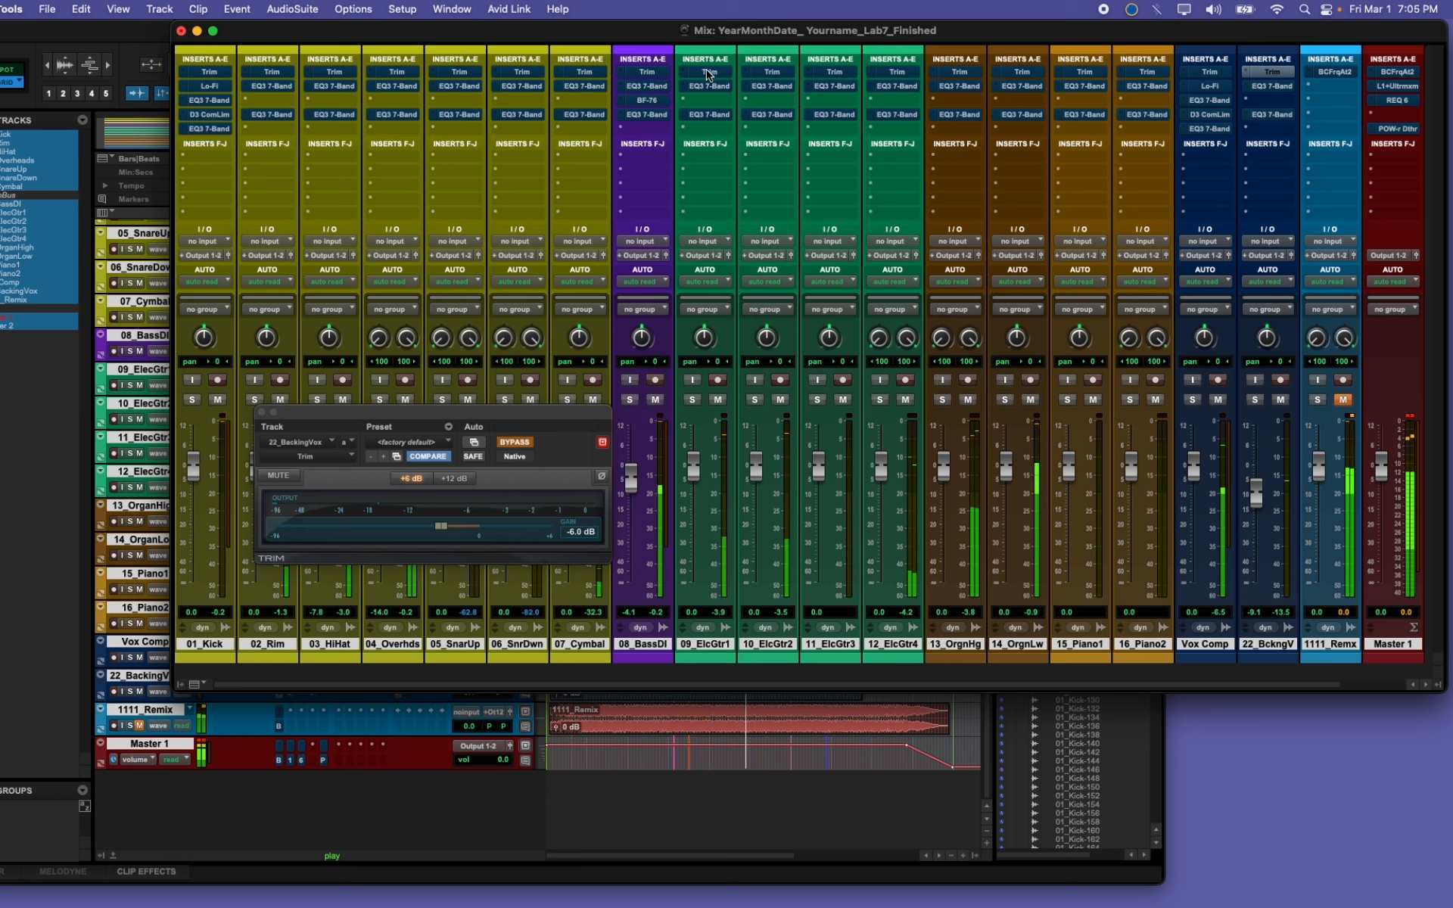
{"action": "left_click", "coordinate": [707, 75], "text": "alt+super"}
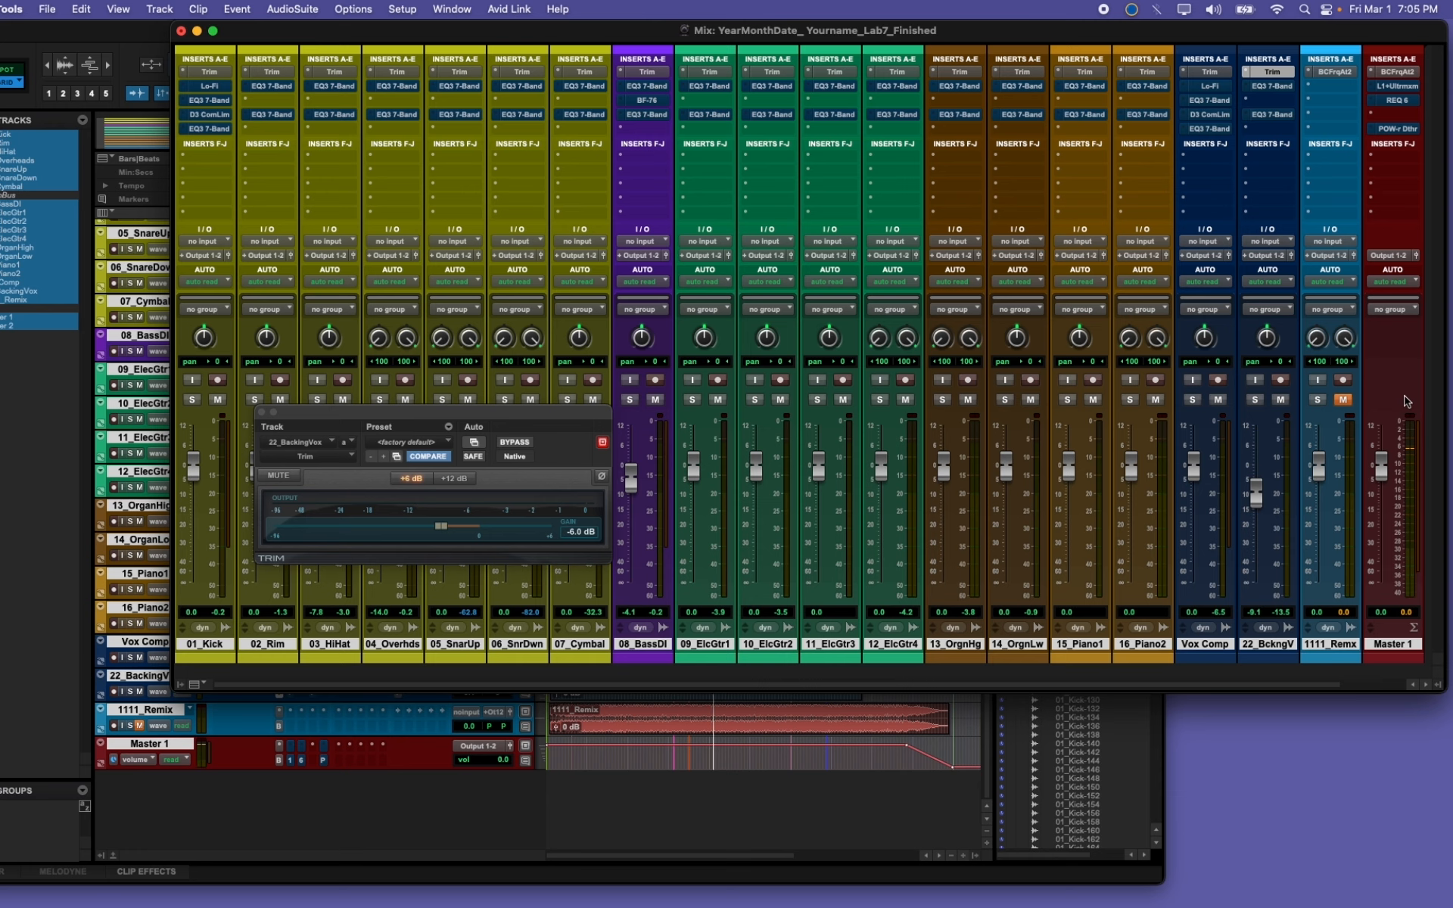
Step: Read the Panning section on the Canvas lab page, close the Trim window in Pro Tools and pan 03_HiHat 35 left
{"action": "key", "text": "super+Tab"}
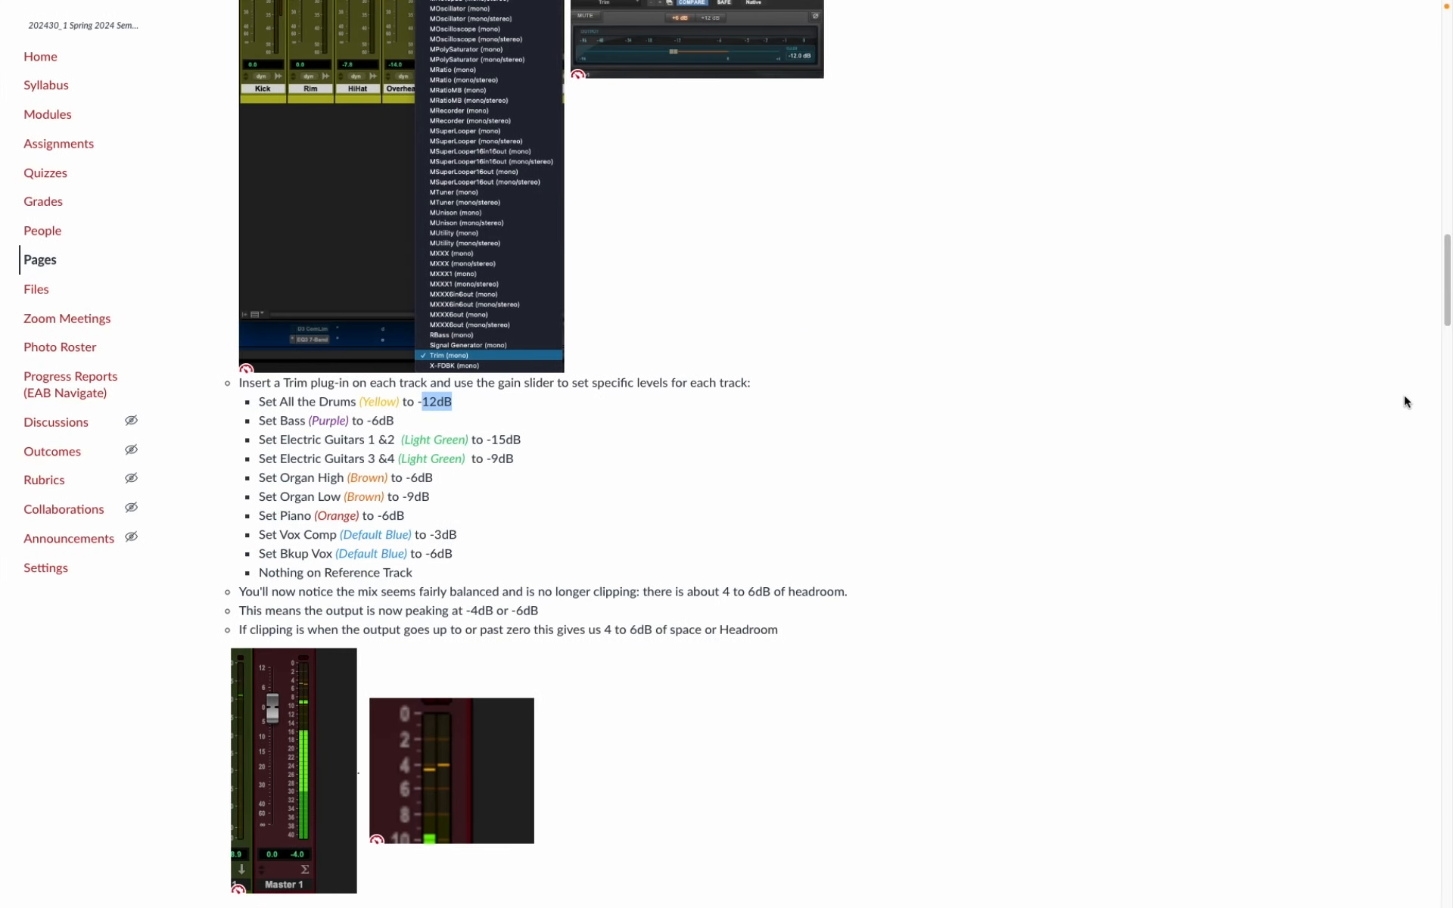
{"action": "scroll", "coordinate": [681, 464], "scroll_direction": "down", "scroll_amount": 10}
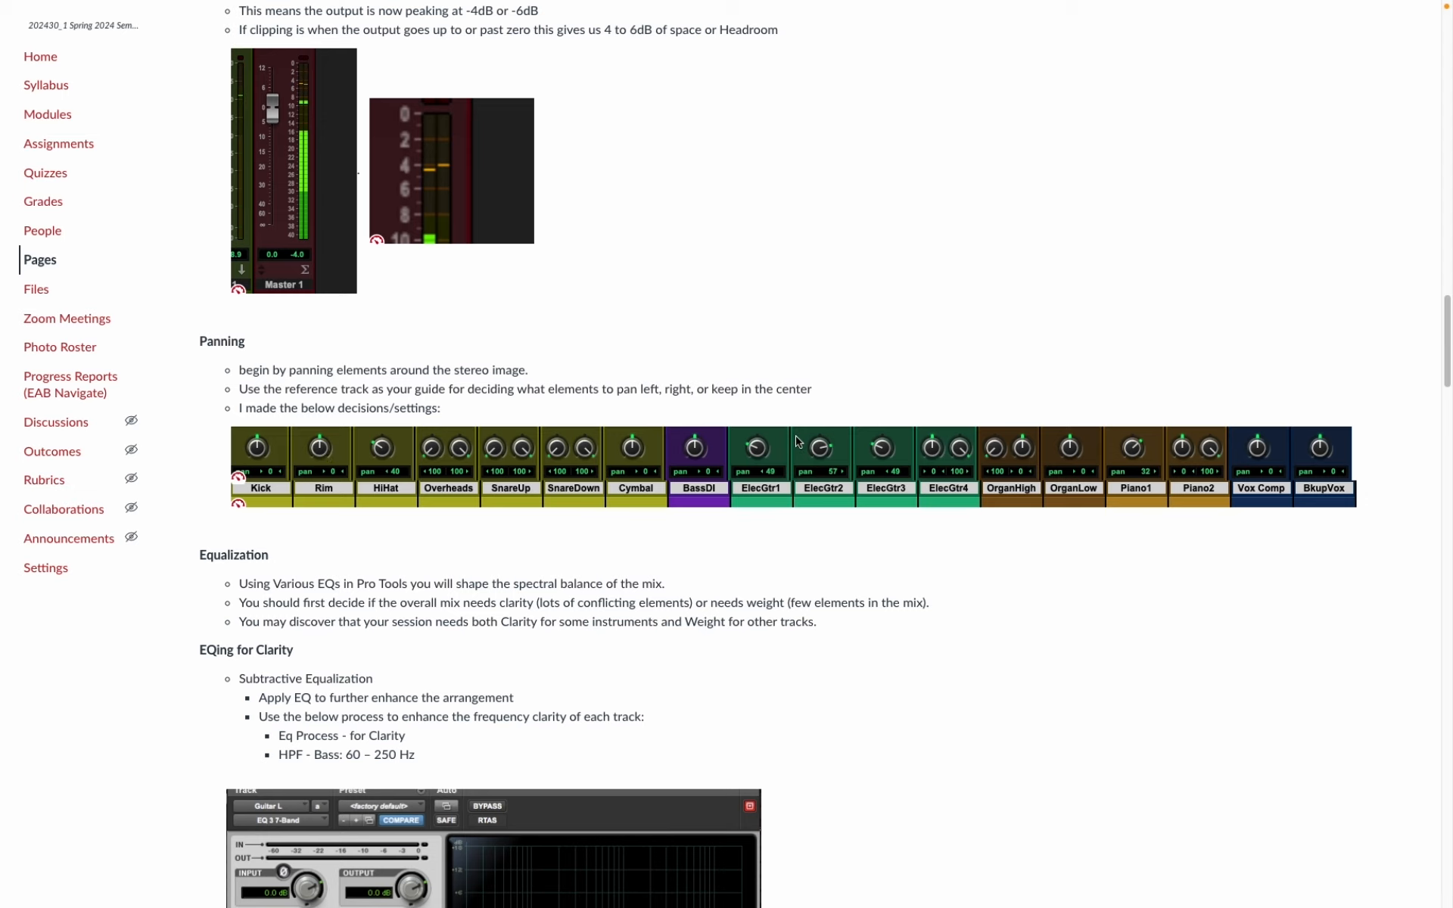
{"action": "key", "text": "super+Tab"}
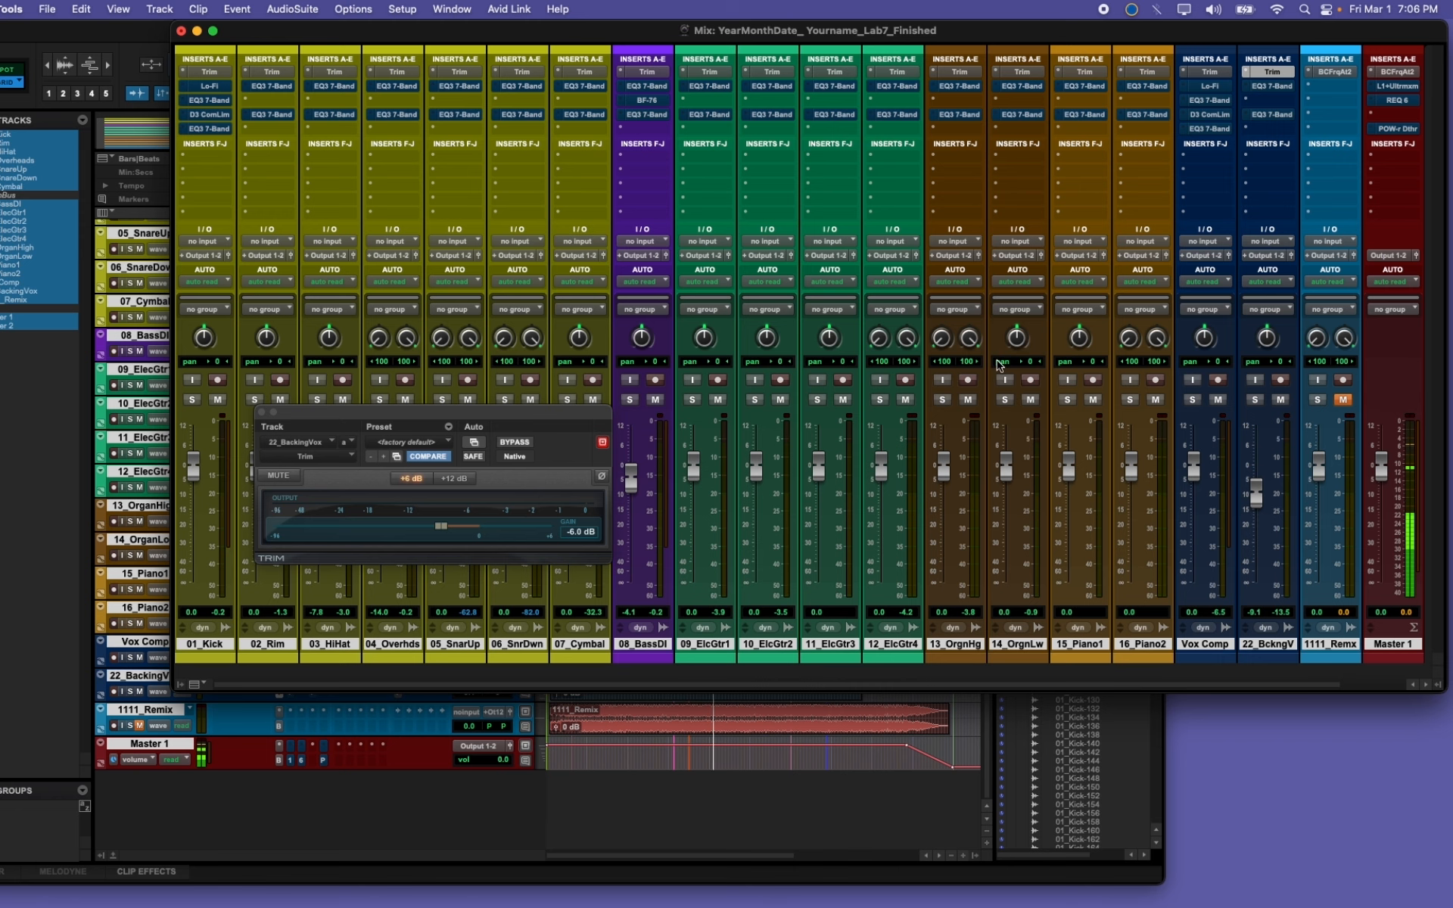
{"action": "key", "text": "super+Tab"}
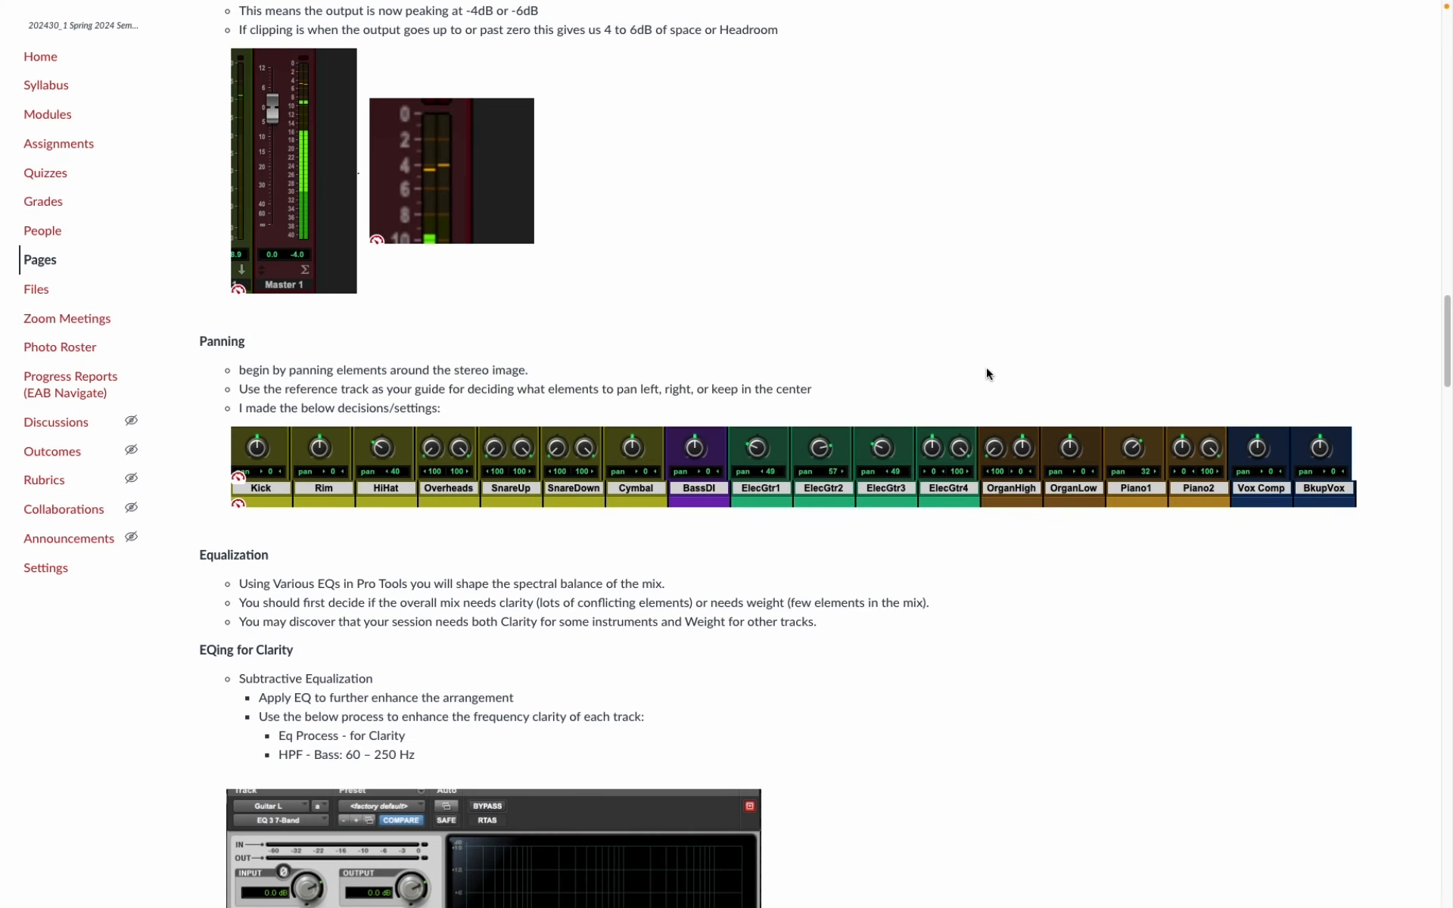
{"action": "key", "text": "super+Tab"}
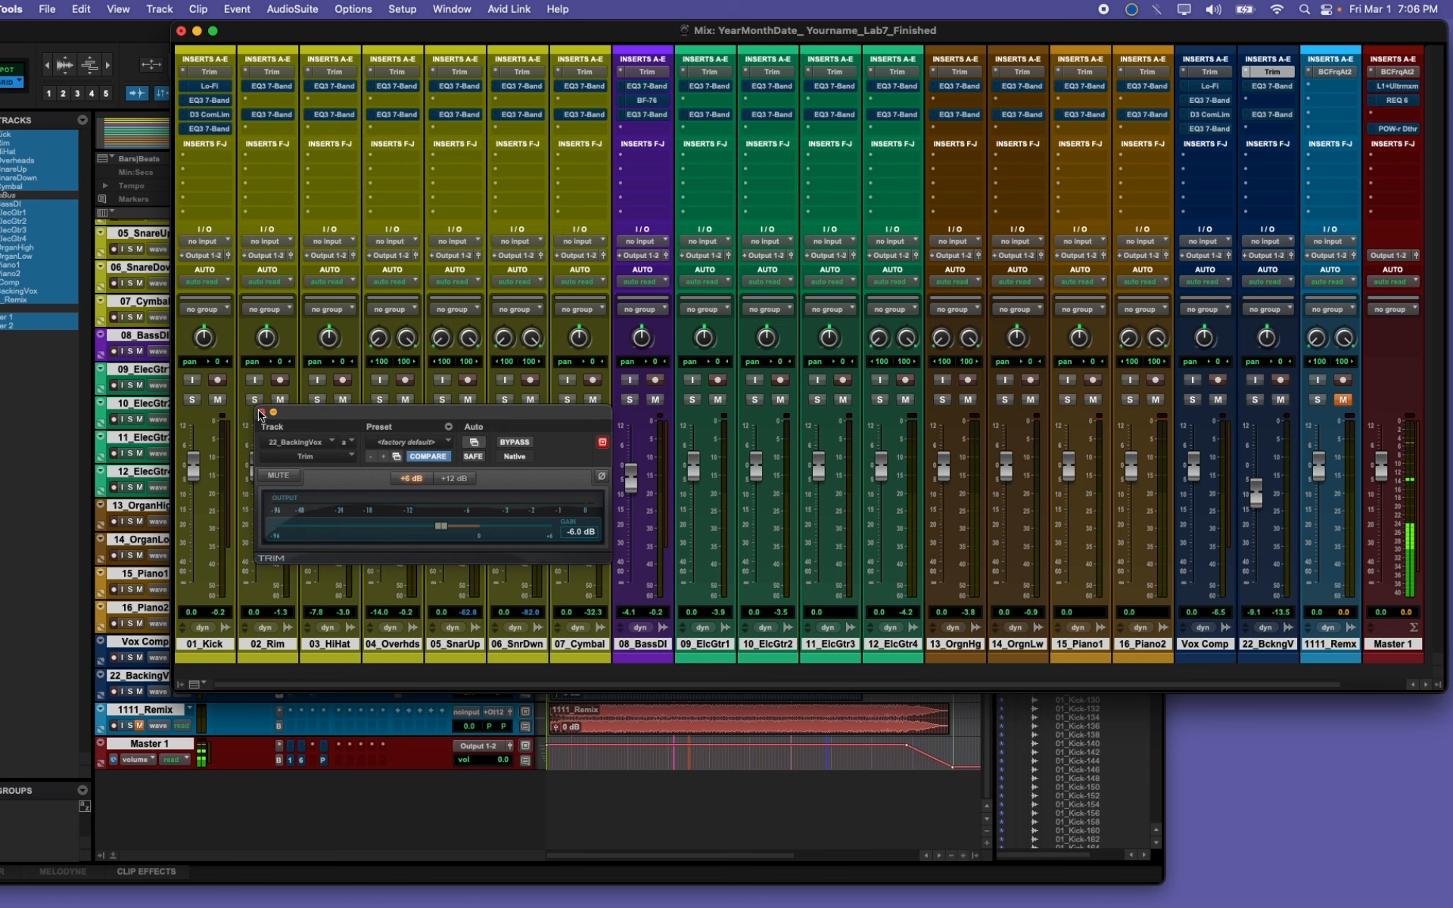
{"action": "left_click", "coordinate": [261, 412]}
{"action": "left_click_drag", "start_coordinate": [326, 342], "coordinate": [324, 351]}
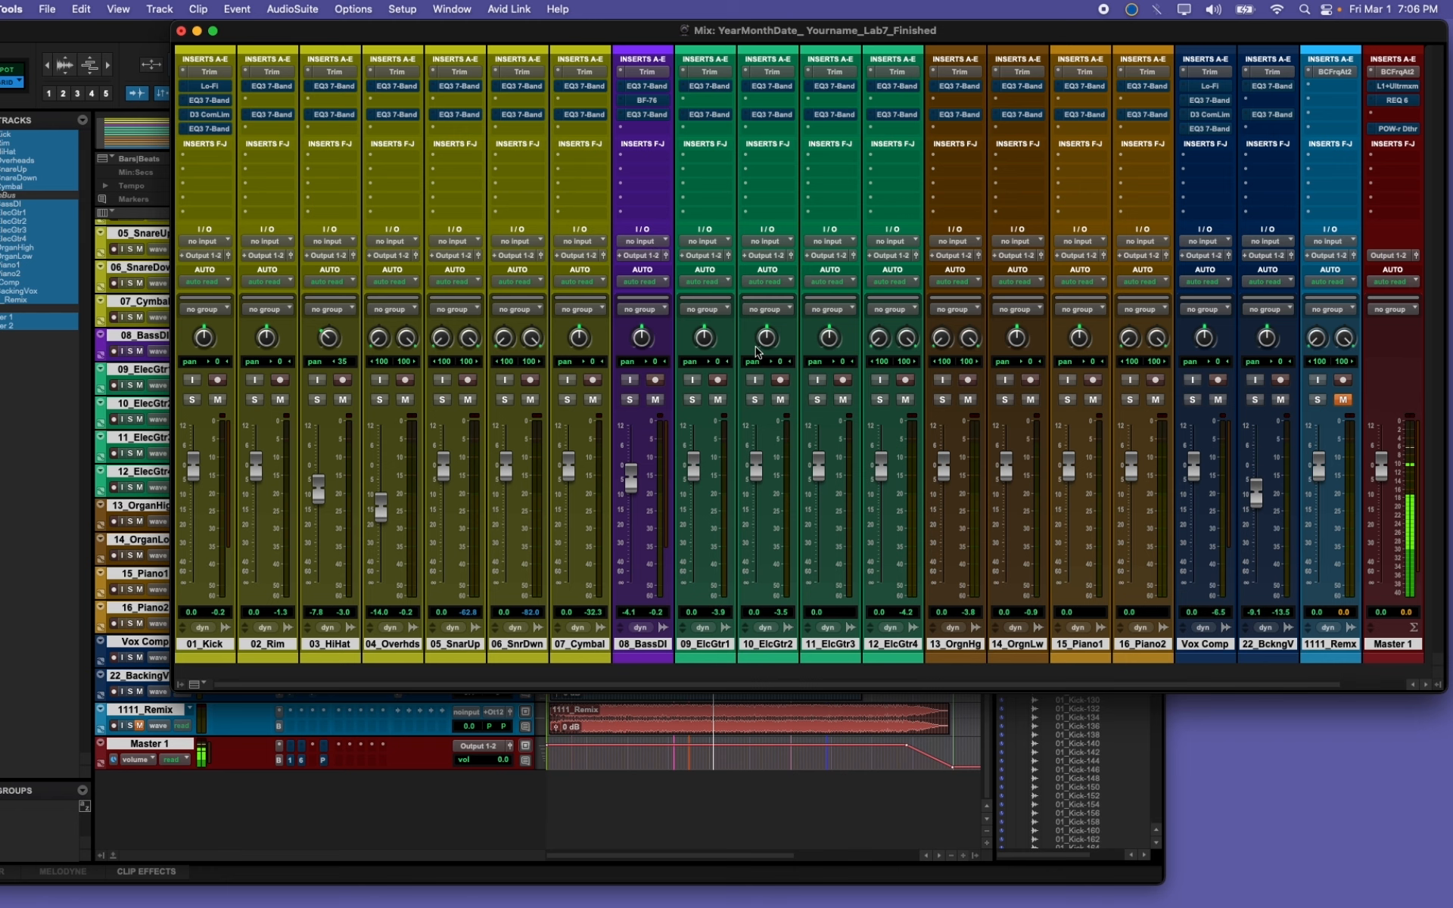
Step: Following the Canvas panning reference, pan 09_ElecGtr1 47 left, 10_ElecGtr2 53 right, 11_ElecGtr3 64 left, and centre 12_ElecGtr4's left pan
{"action": "key", "text": "super+Tab"}
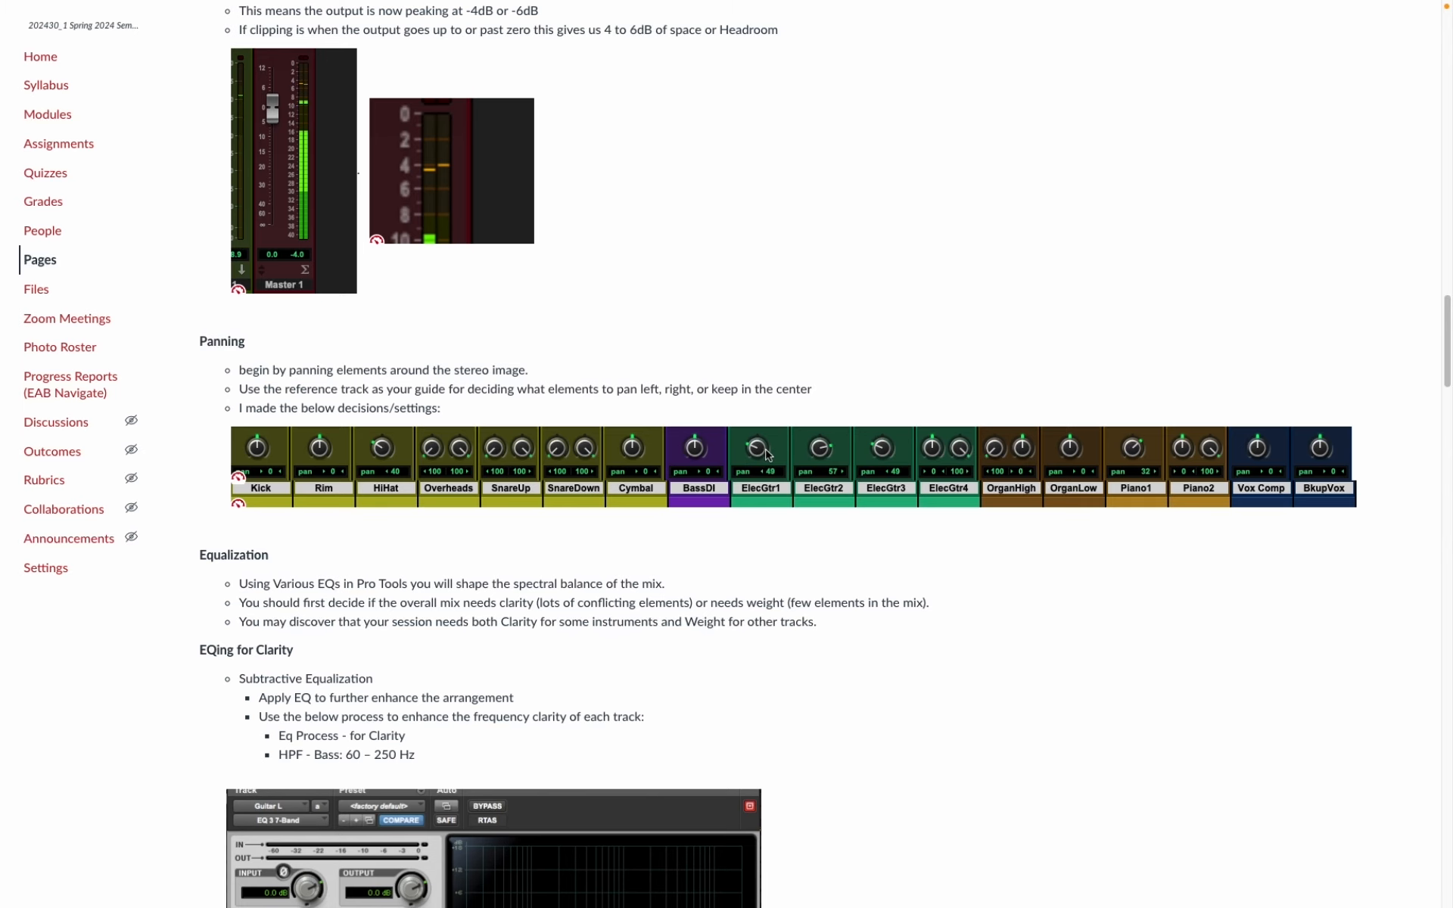
{"action": "key", "text": "super+Tab"}
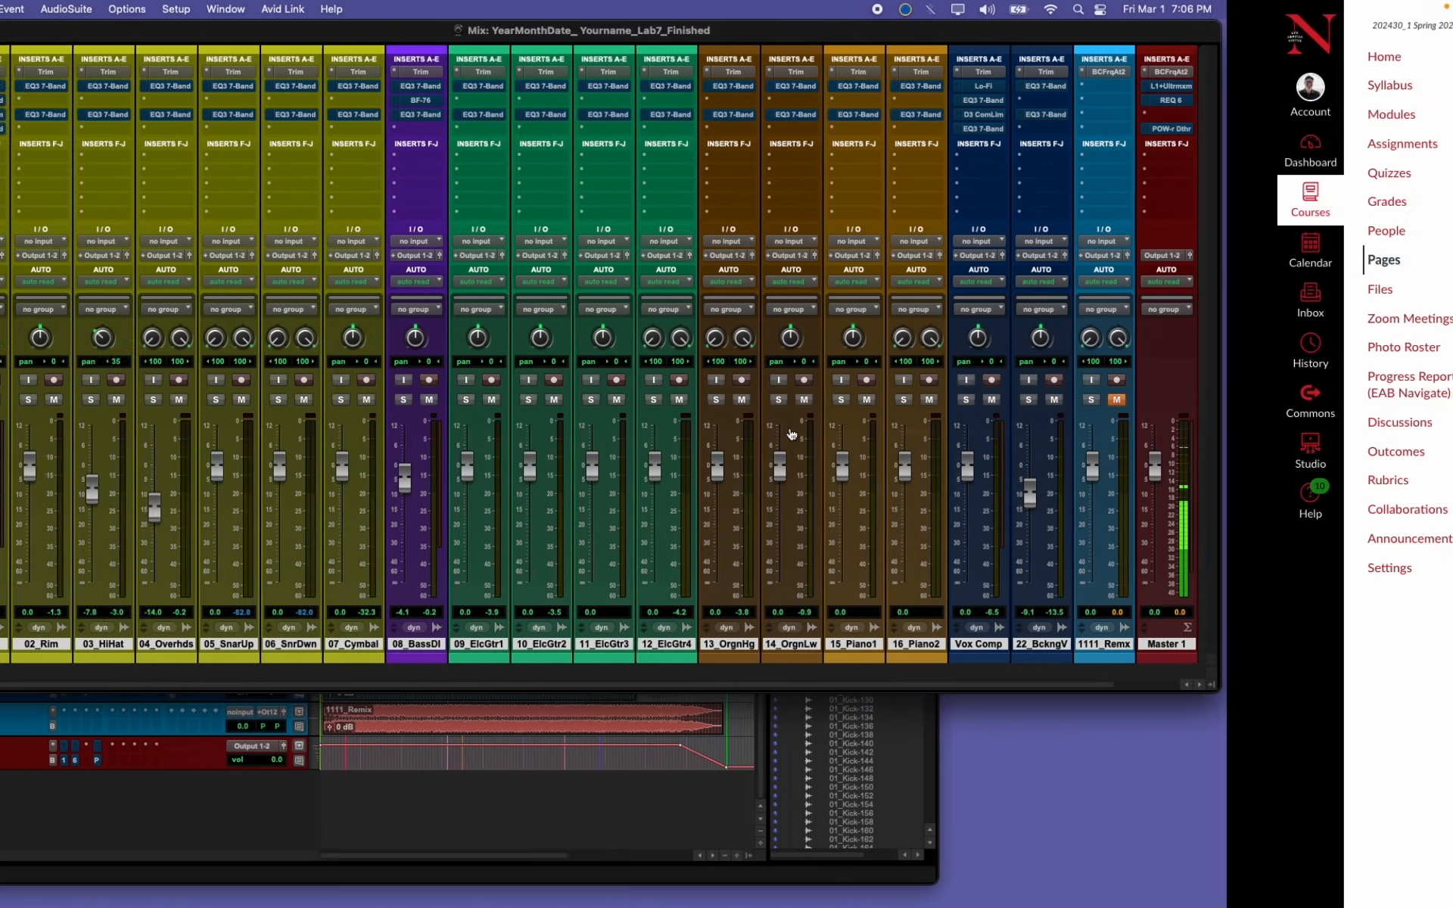
{"action": "left_click_drag", "start_coordinate": [706, 353], "coordinate": [825, 378]}
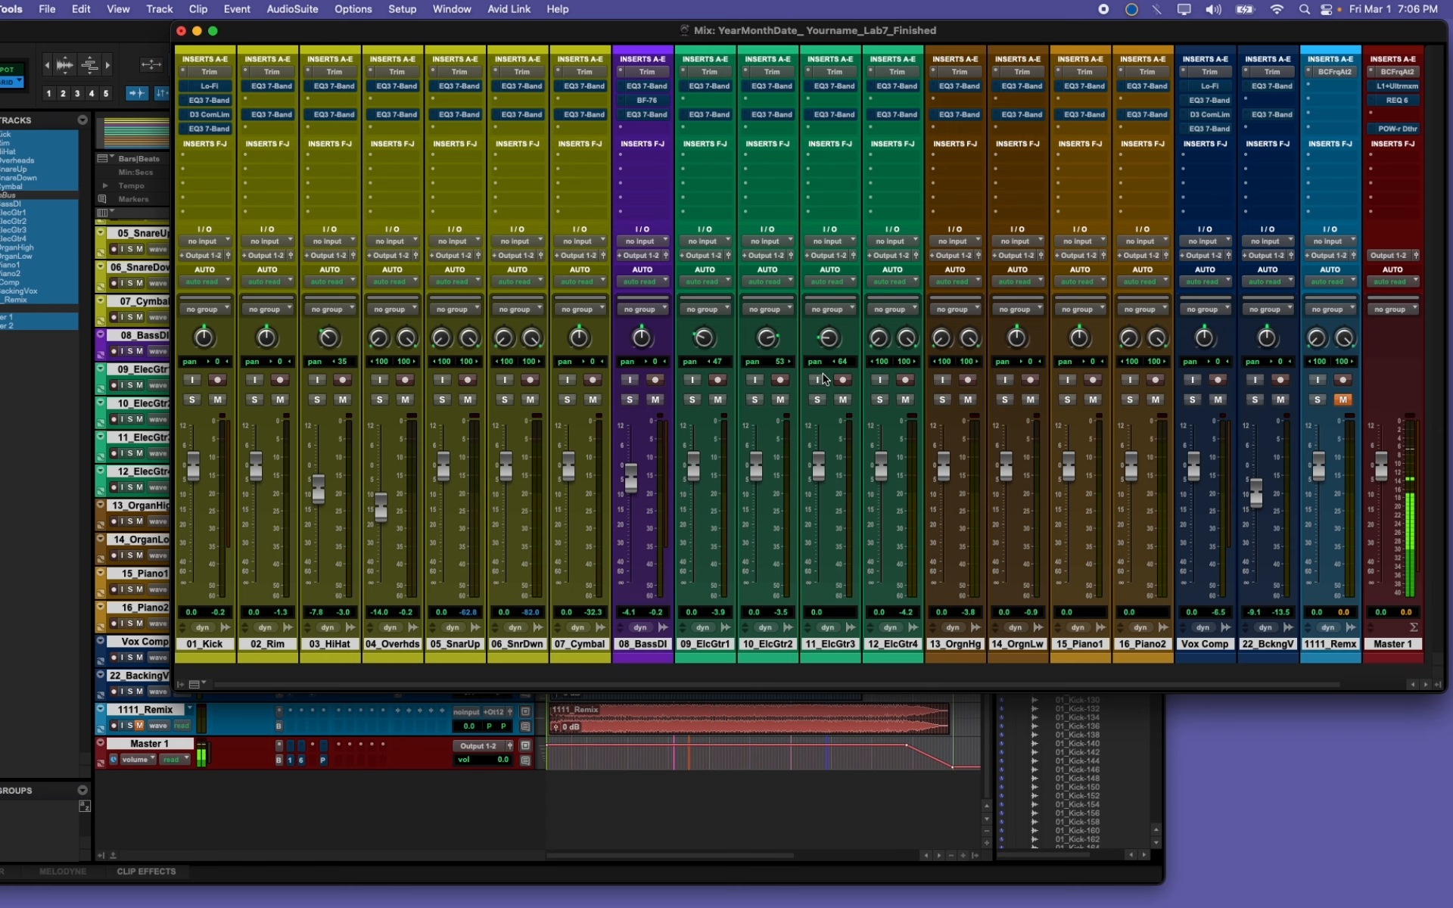
{"action": "key", "text": "super+Tab"}
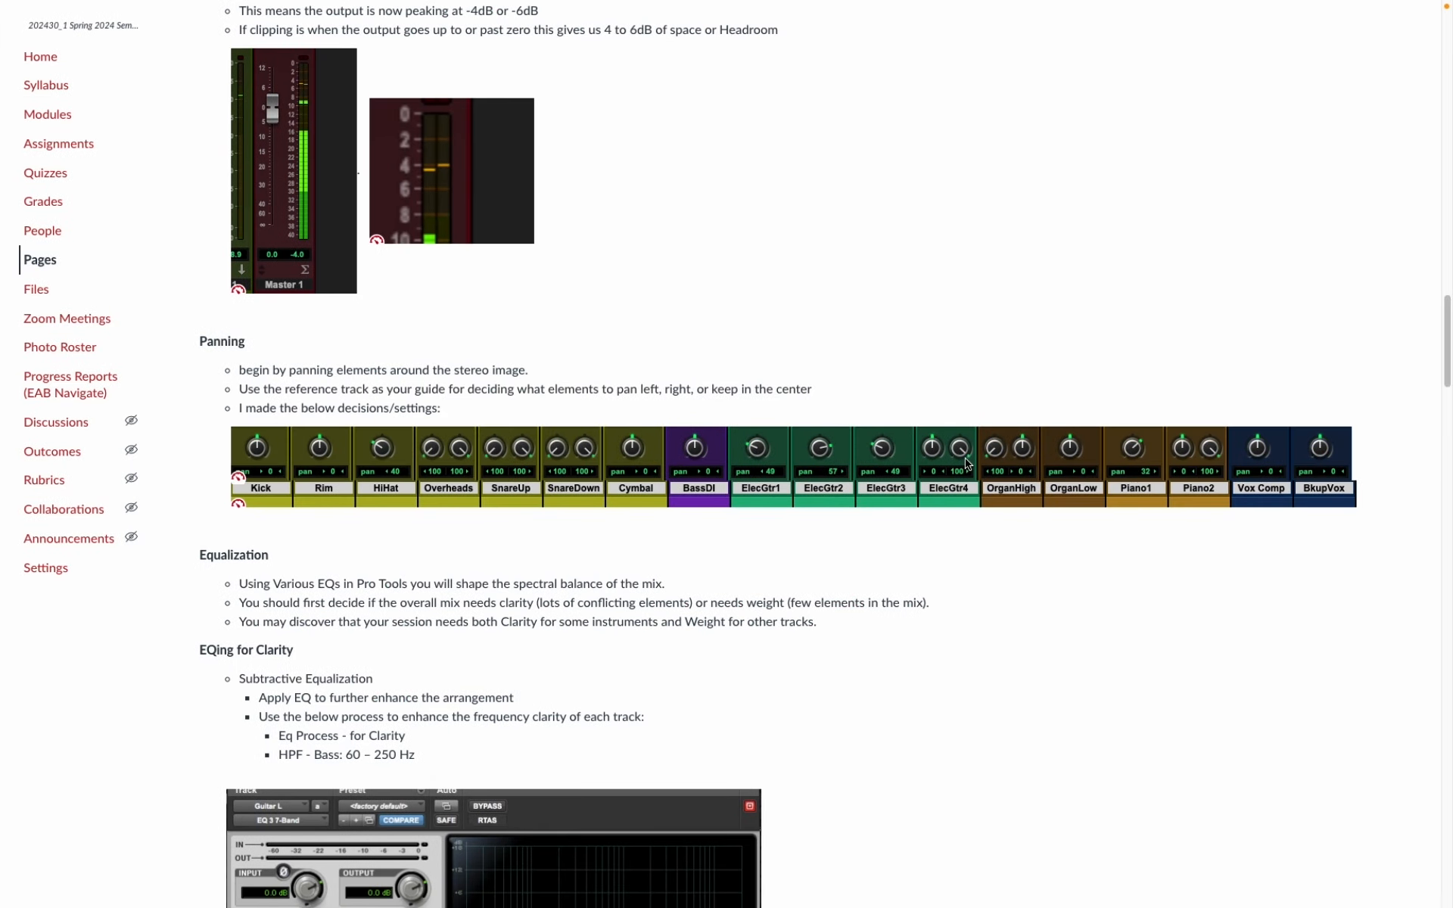
{"action": "key", "text": "super+Tab"}
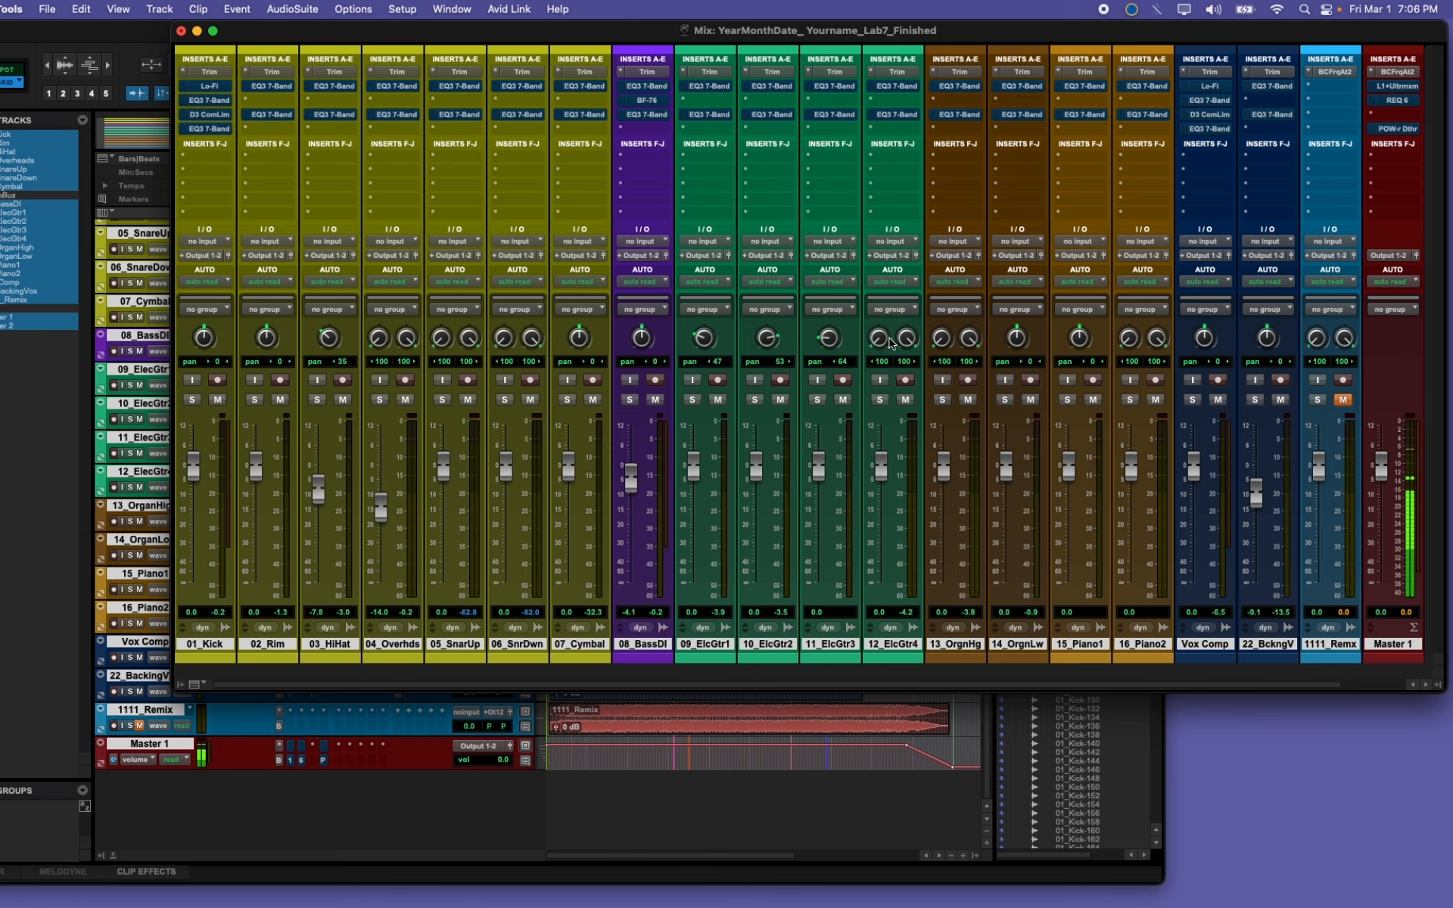
{"action": "left_click", "coordinate": [881, 340], "text": "alt"}
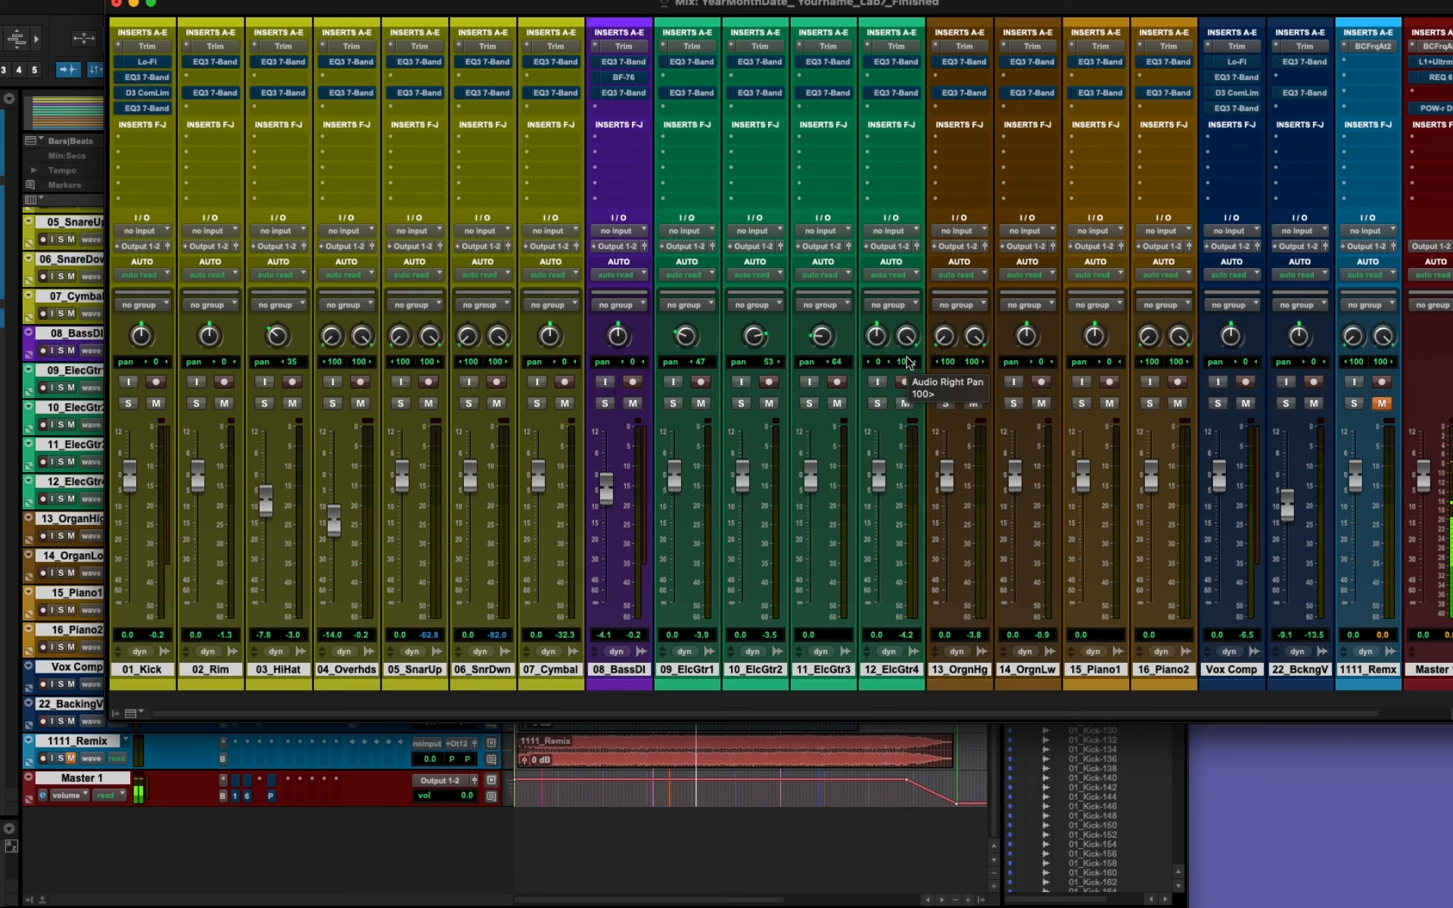
Step: Following the Canvas panning reference, centre 13_OrganHigh's right pan and 16_Piano2's left pan, and pan 15_Piano1 53 right
{"action": "key", "text": "super+Tab"}
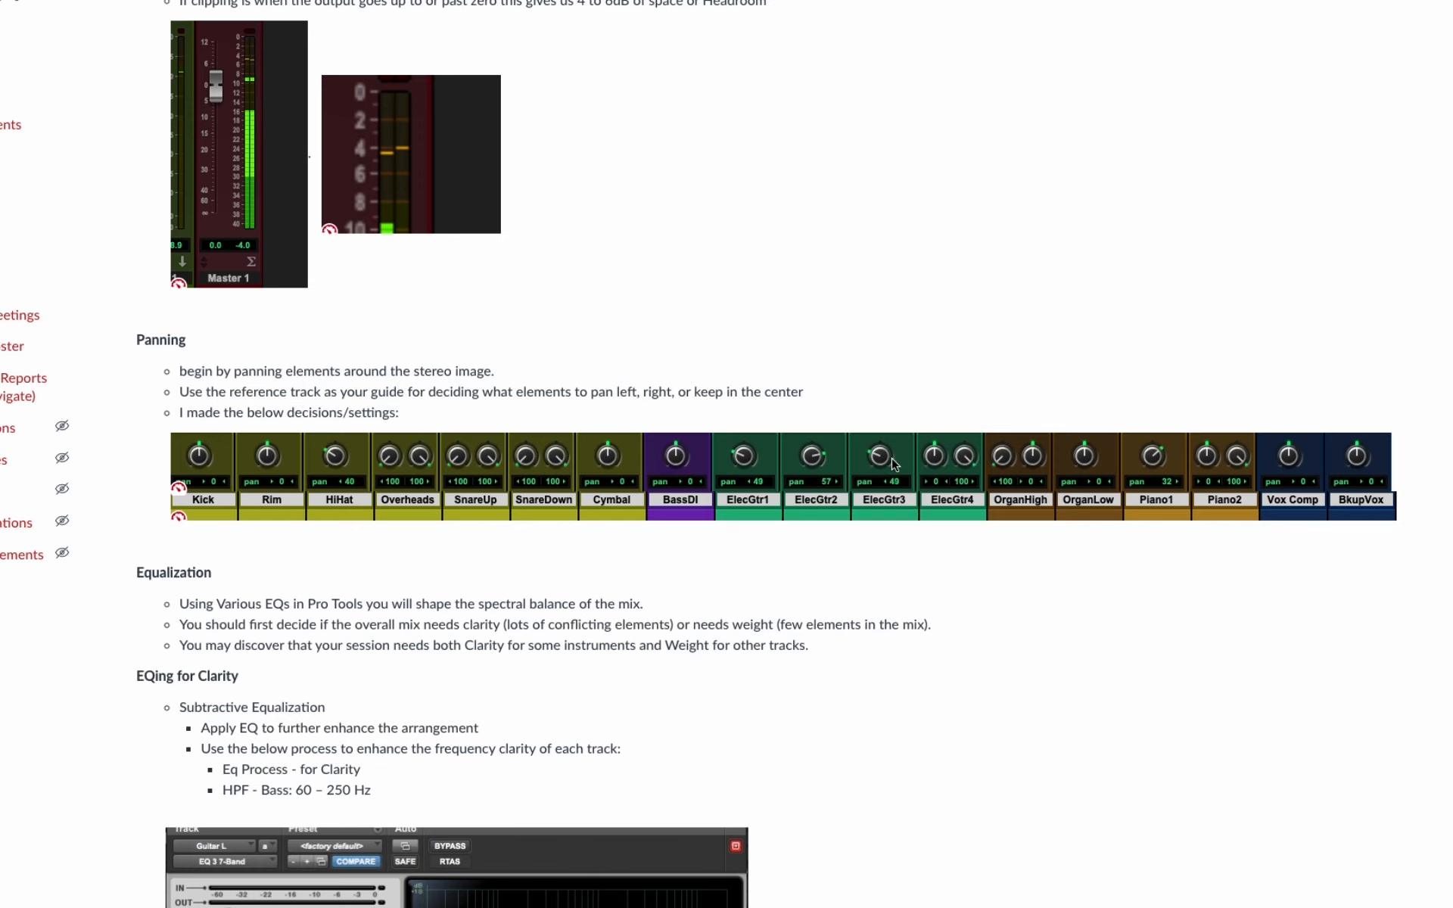
{"action": "key", "text": "super+Tab"}
{"action": "key", "text": "Tab"}
{"action": "key", "text": "Tab"}
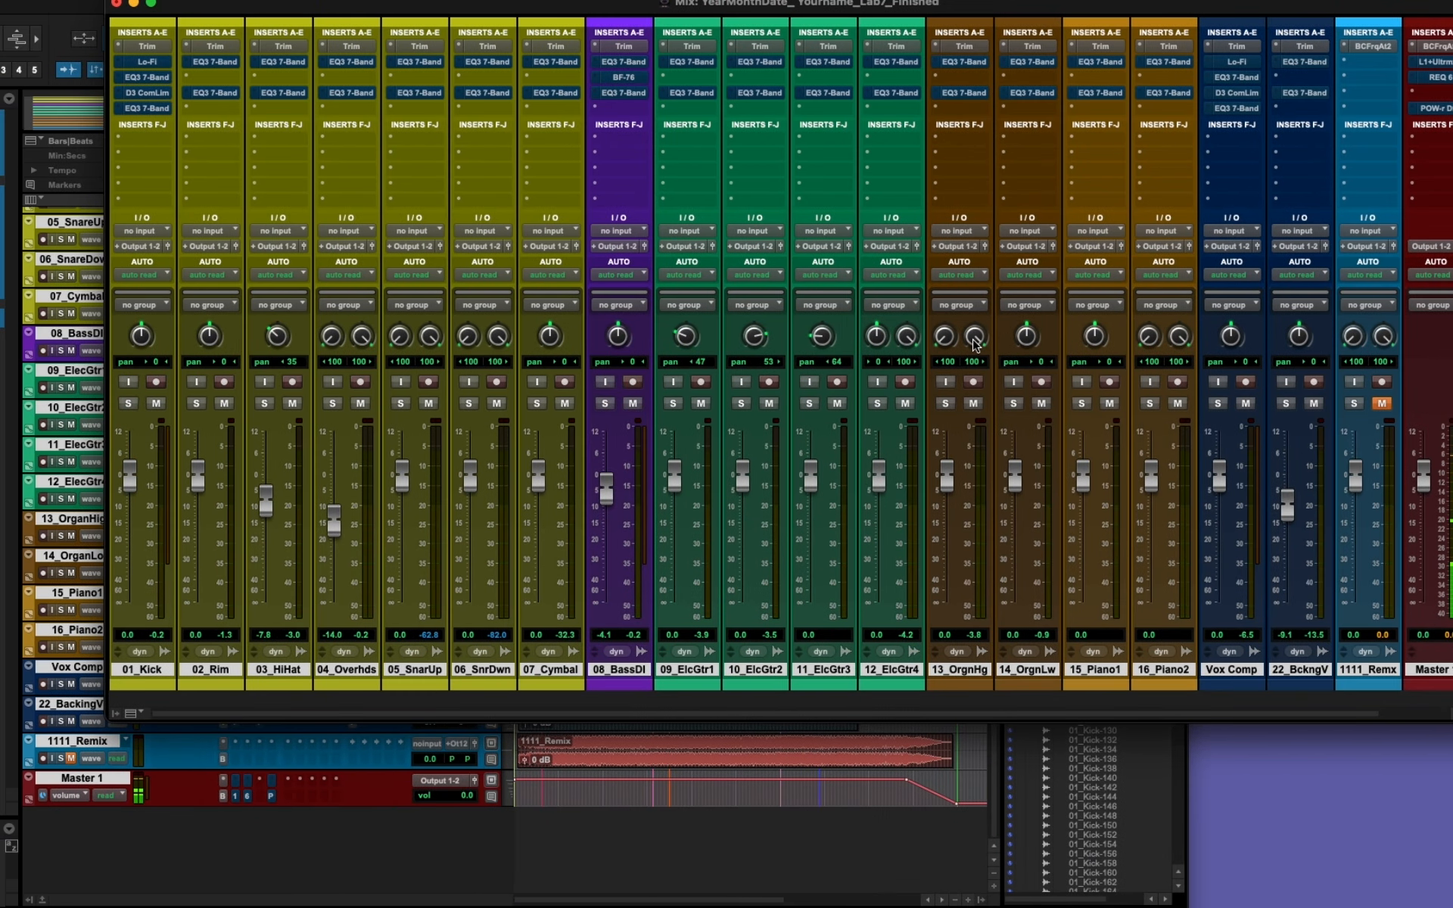
{"action": "left_click_drag", "start_coordinate": [1095, 335], "coordinate": [1147, 292]}
Step: Compare the mixer with the Canvas lab page's panning reference and read its Equalization instructions
{"action": "key", "text": "super+Tab"}
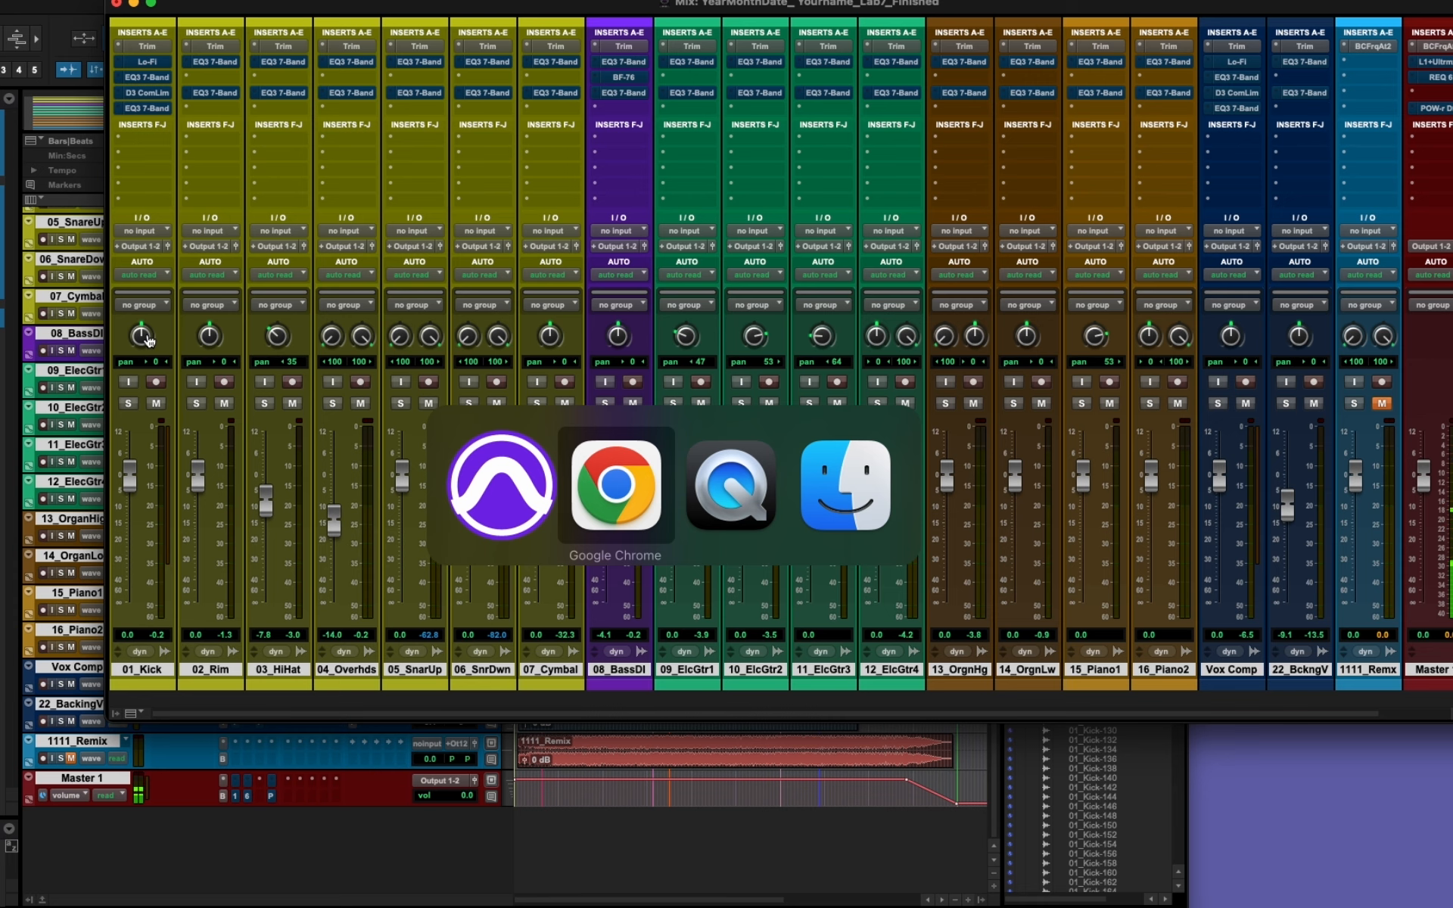
{"action": "key", "text": "super+Tab"}
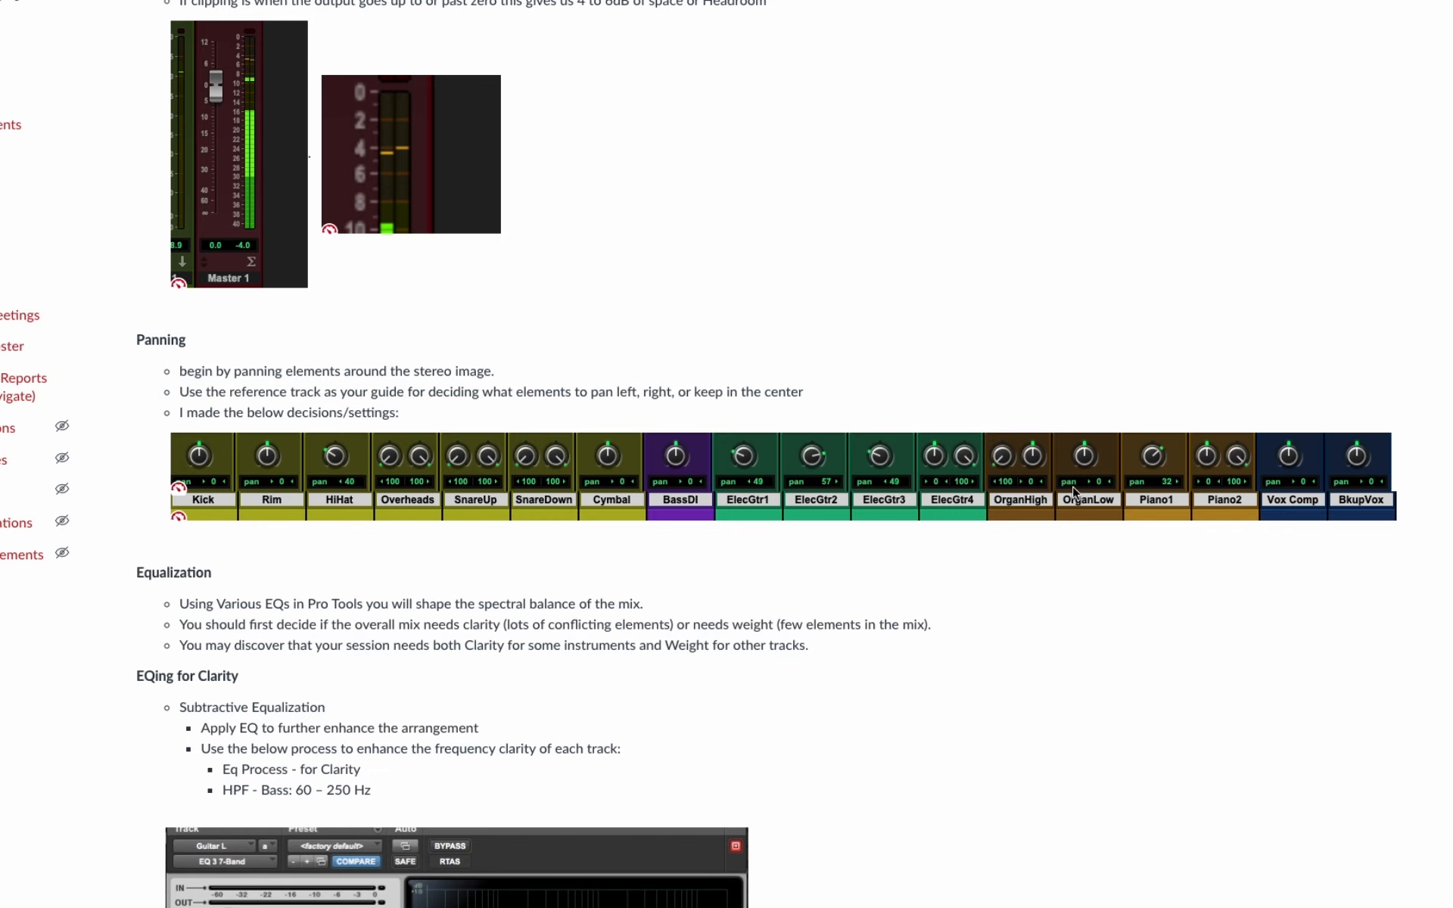
{"action": "key", "text": "super+Tab"}
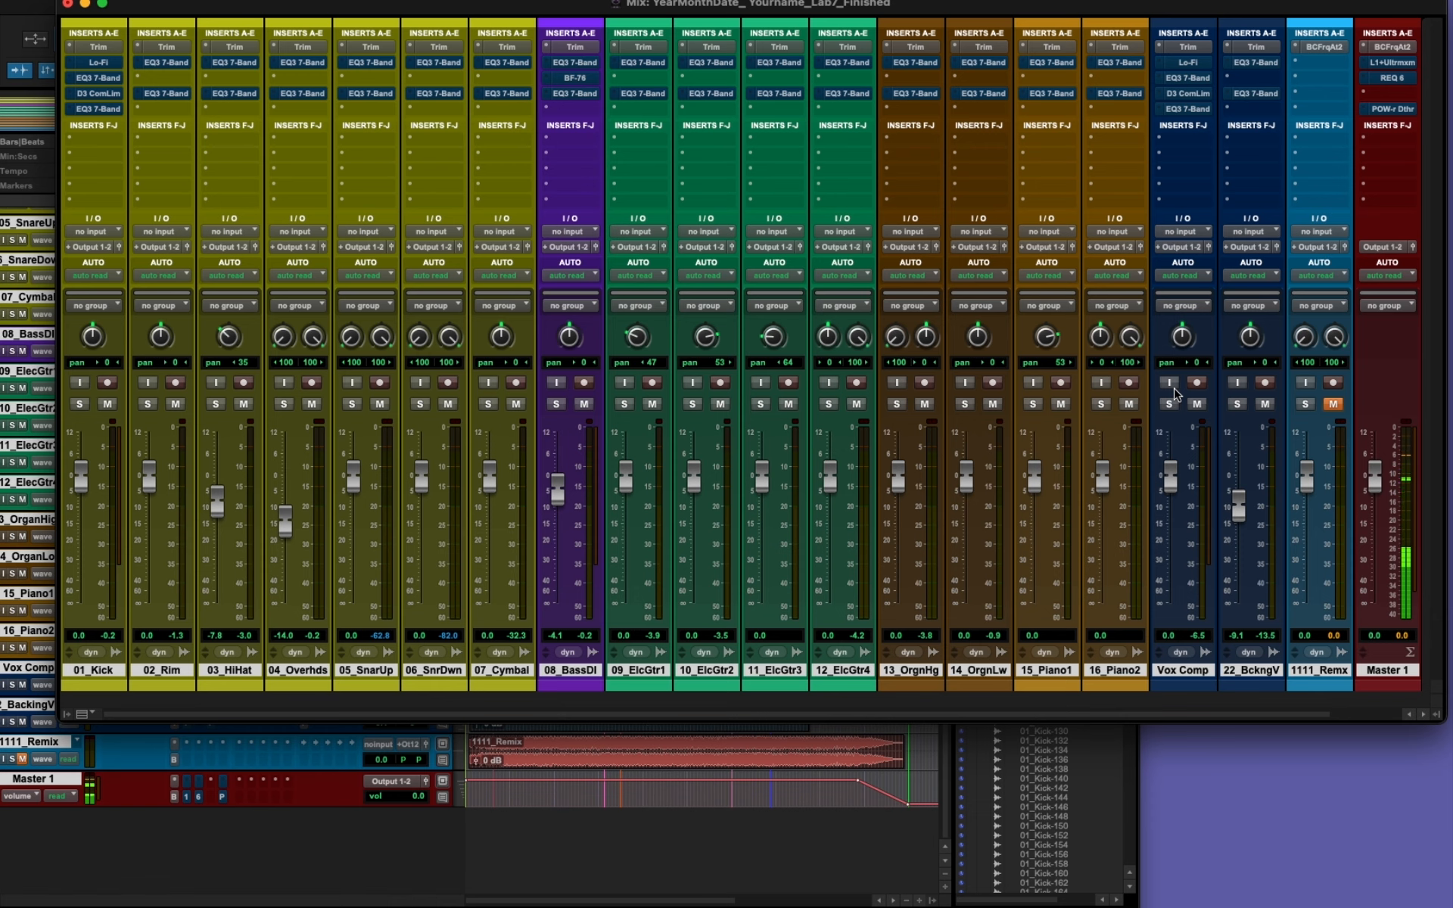
{"action": "key", "text": "super+Tab"}
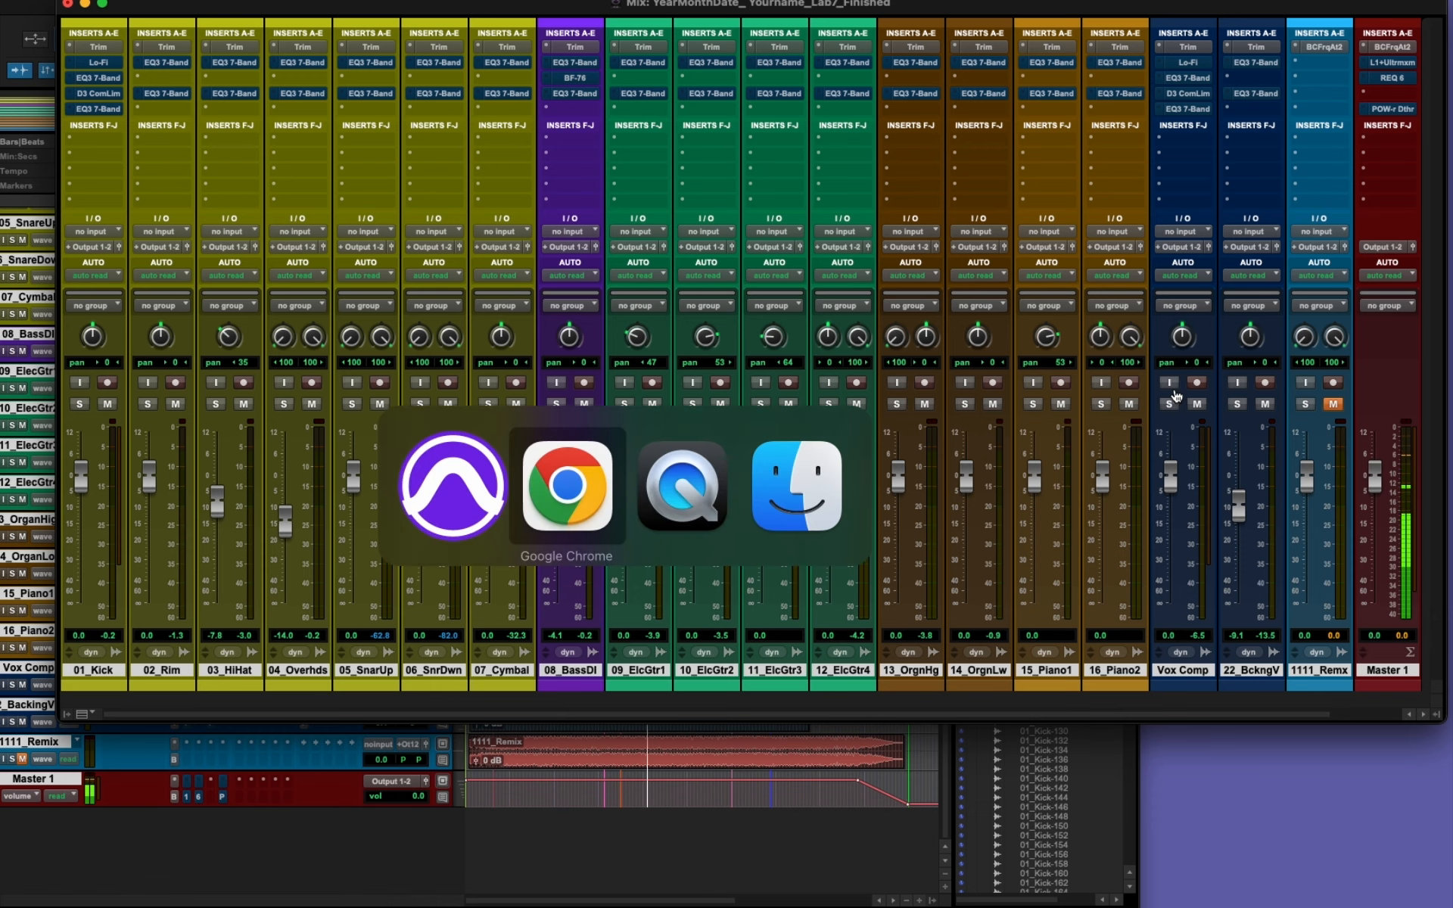
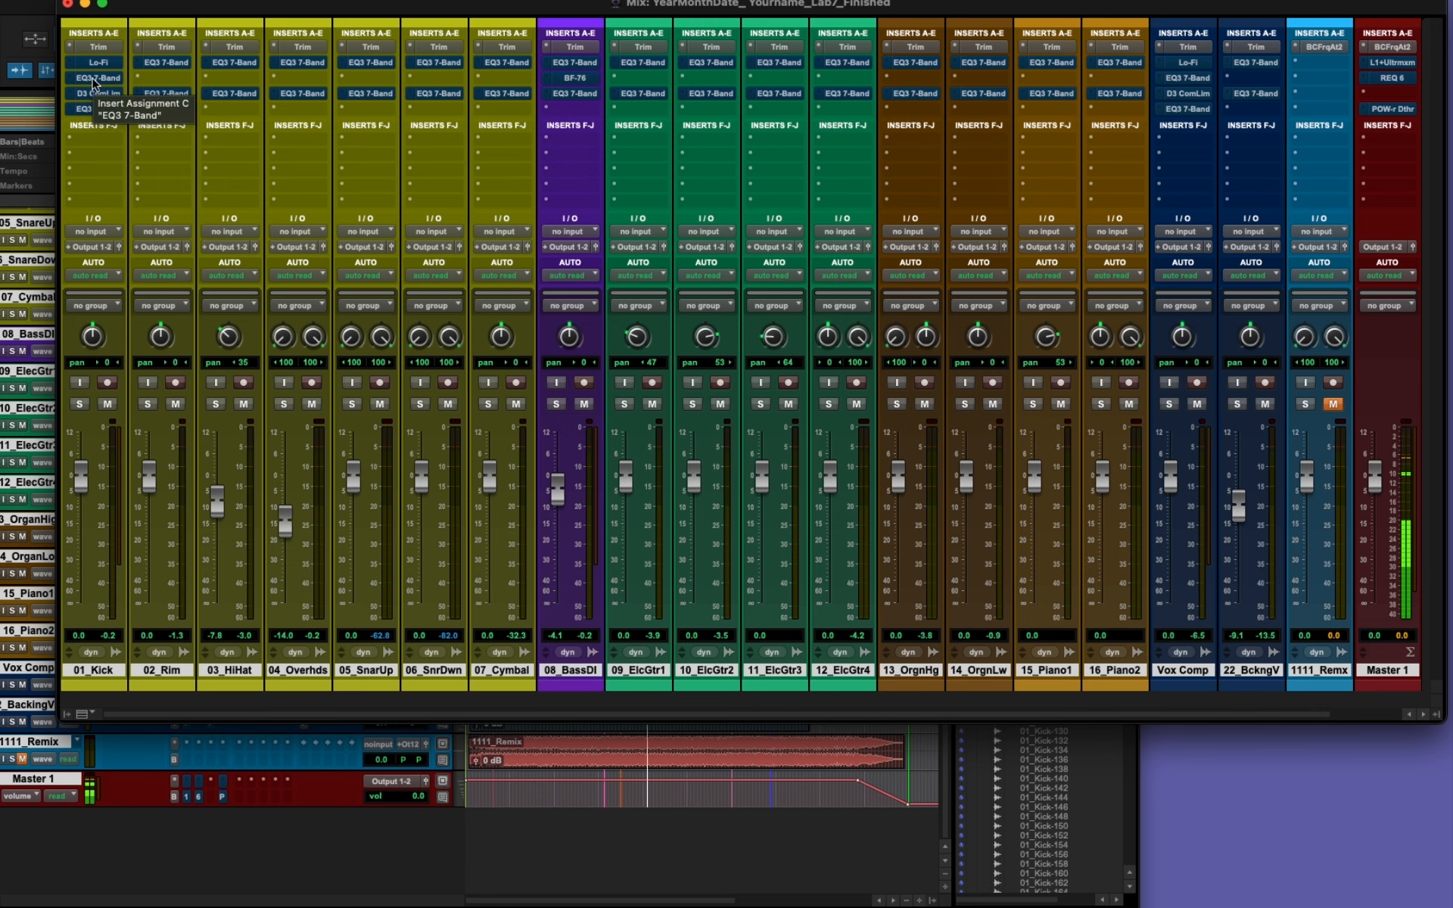
Step: Take the first EQ3 7-Band plug-ins on 01_Kick and 02_Rim out of bypass and open 02_Rim's EQ settings
{"action": "left_click", "coordinate": [95, 78]}
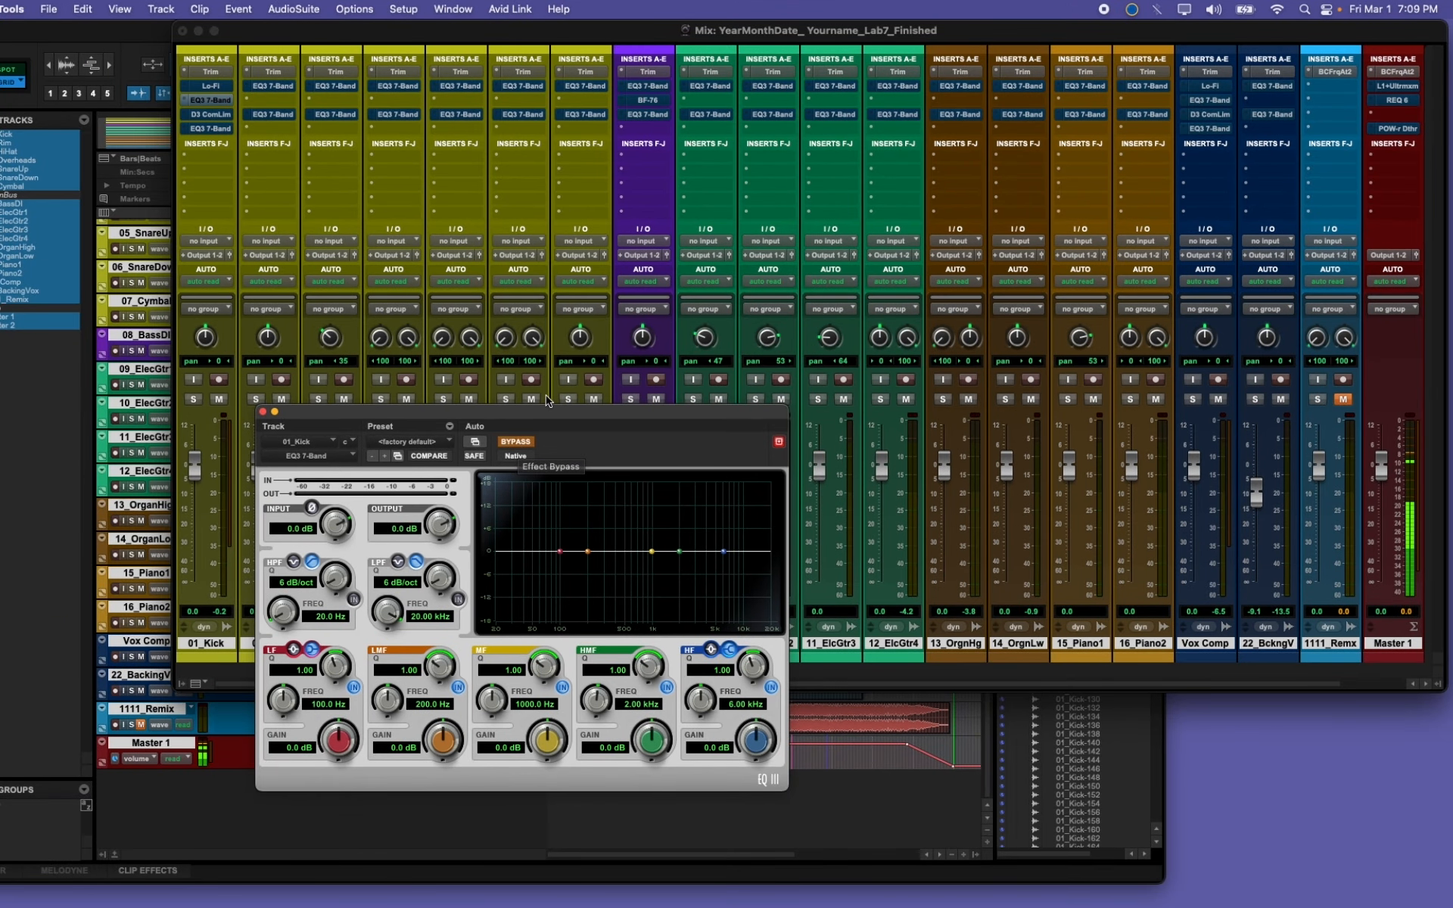
{"action": "left_click", "coordinate": [523, 444]}
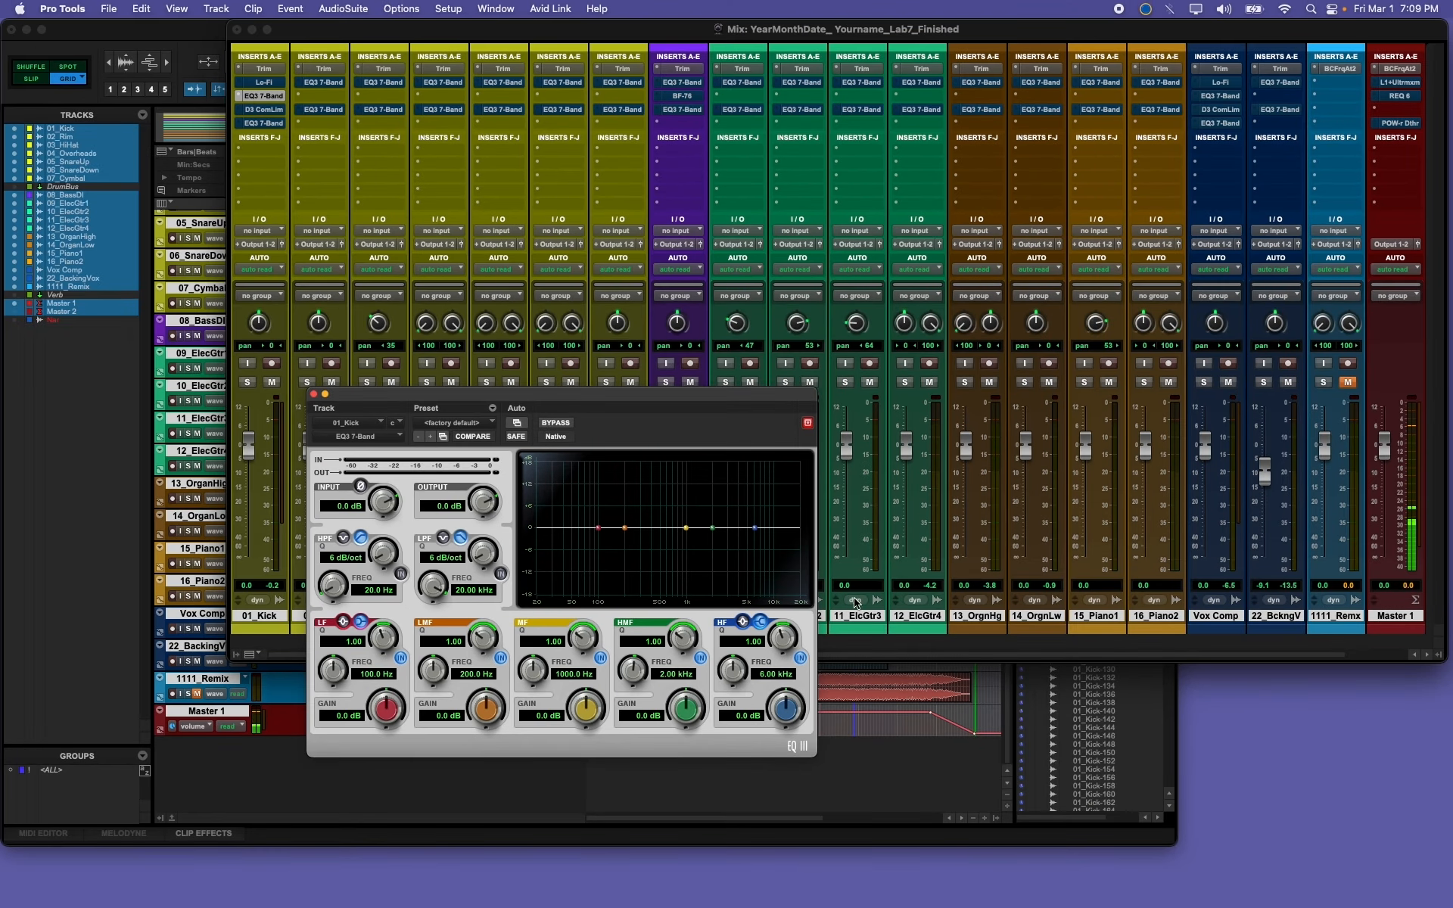
{"action": "left_click", "coordinate": [315, 394]}
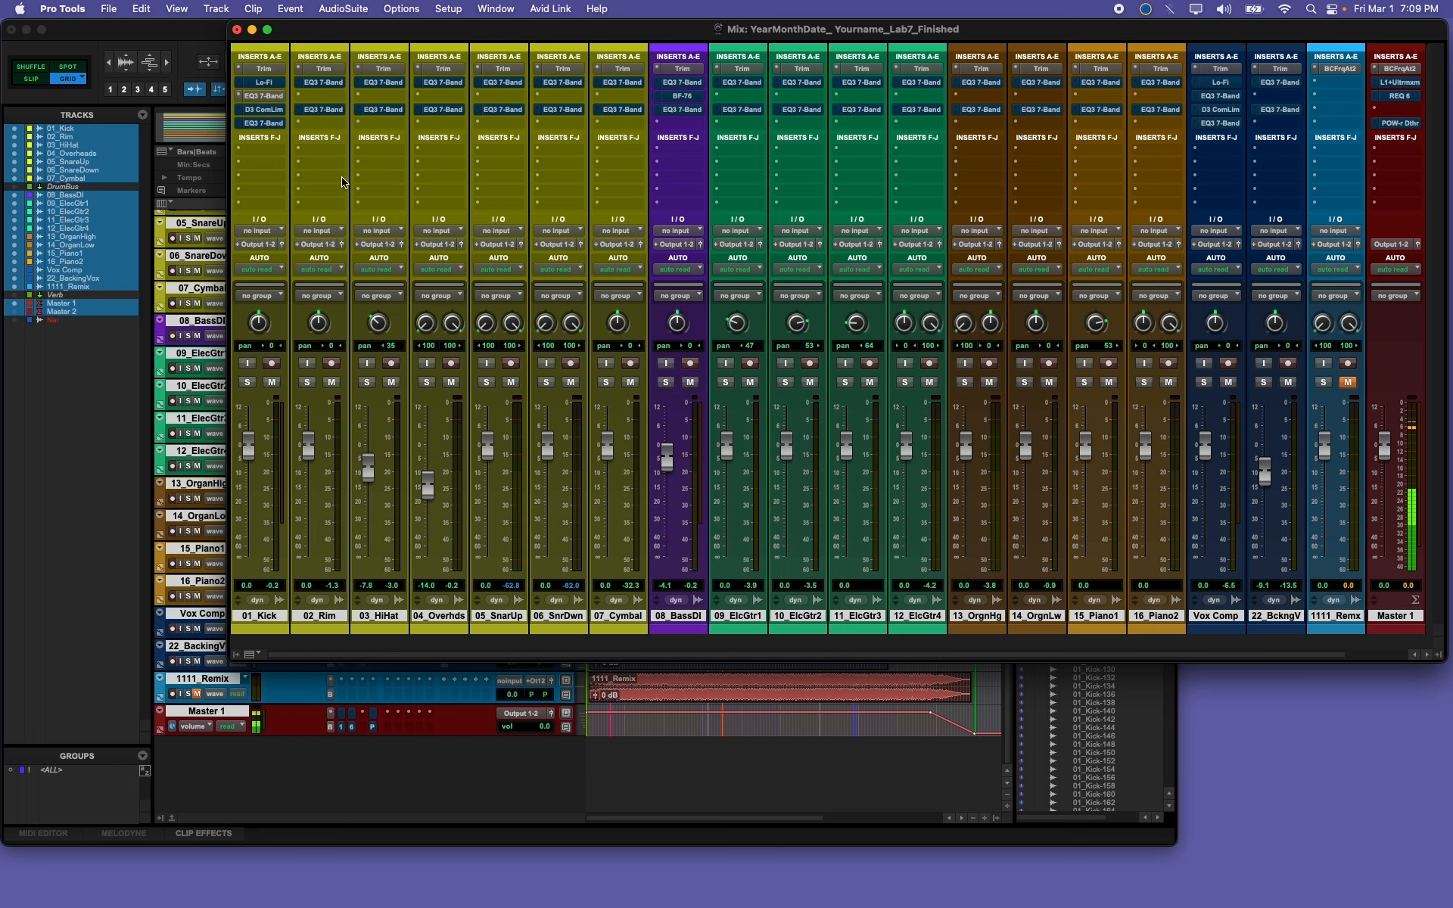
{"action": "left_click", "coordinate": [322, 82], "text": "super"}
{"action": "left_click", "coordinate": [331, 86]}
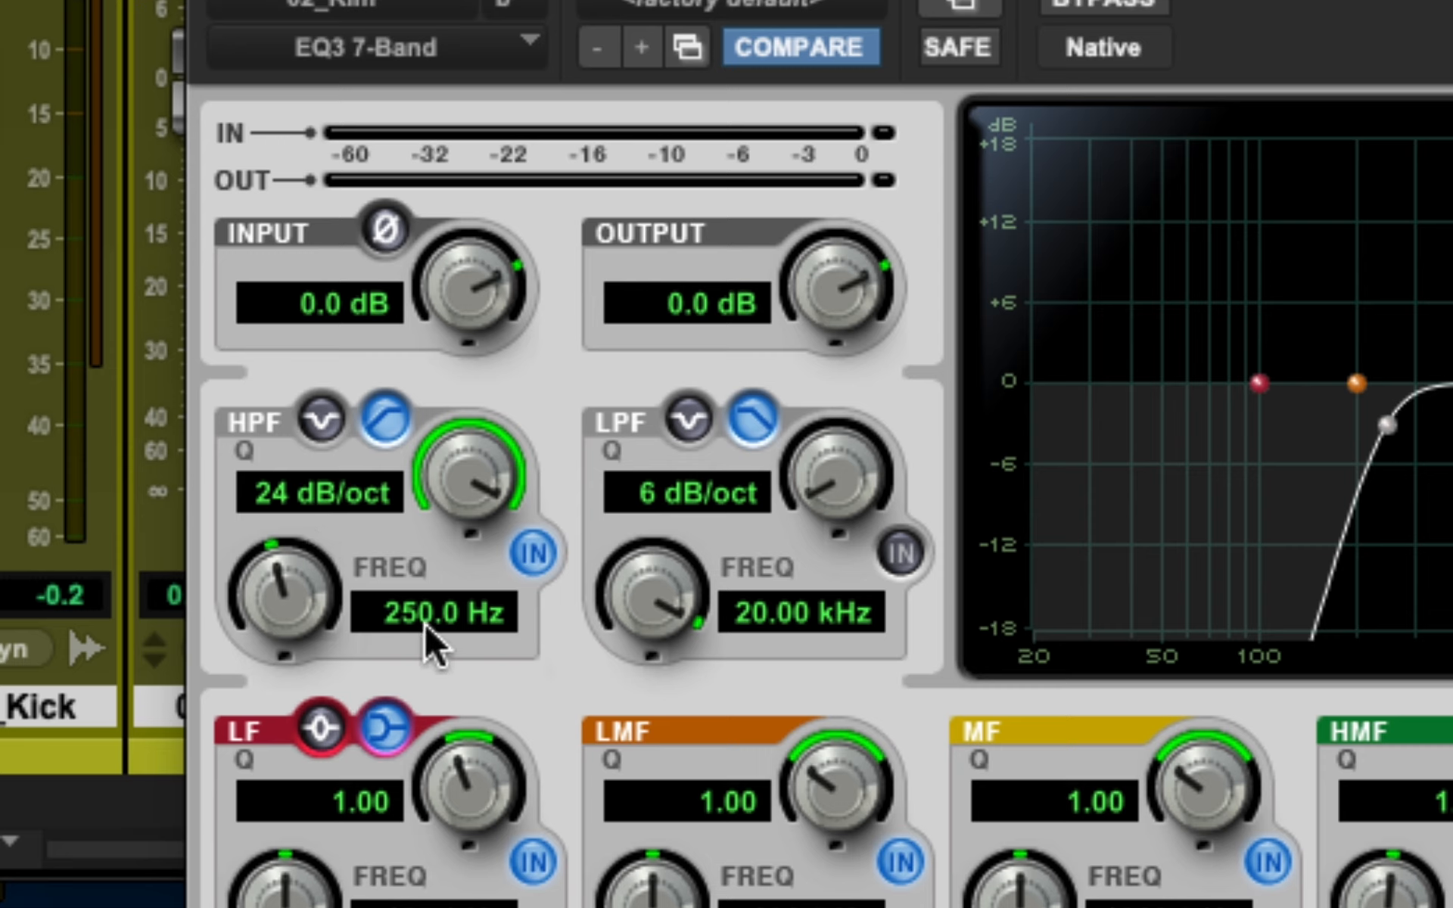
Step: Compare 02_Rim's EQ with the 250 Hz high-pass filter on and off, and with 12 and 24 dB/oct slopes
{"action": "left_click", "coordinate": [533, 552]}
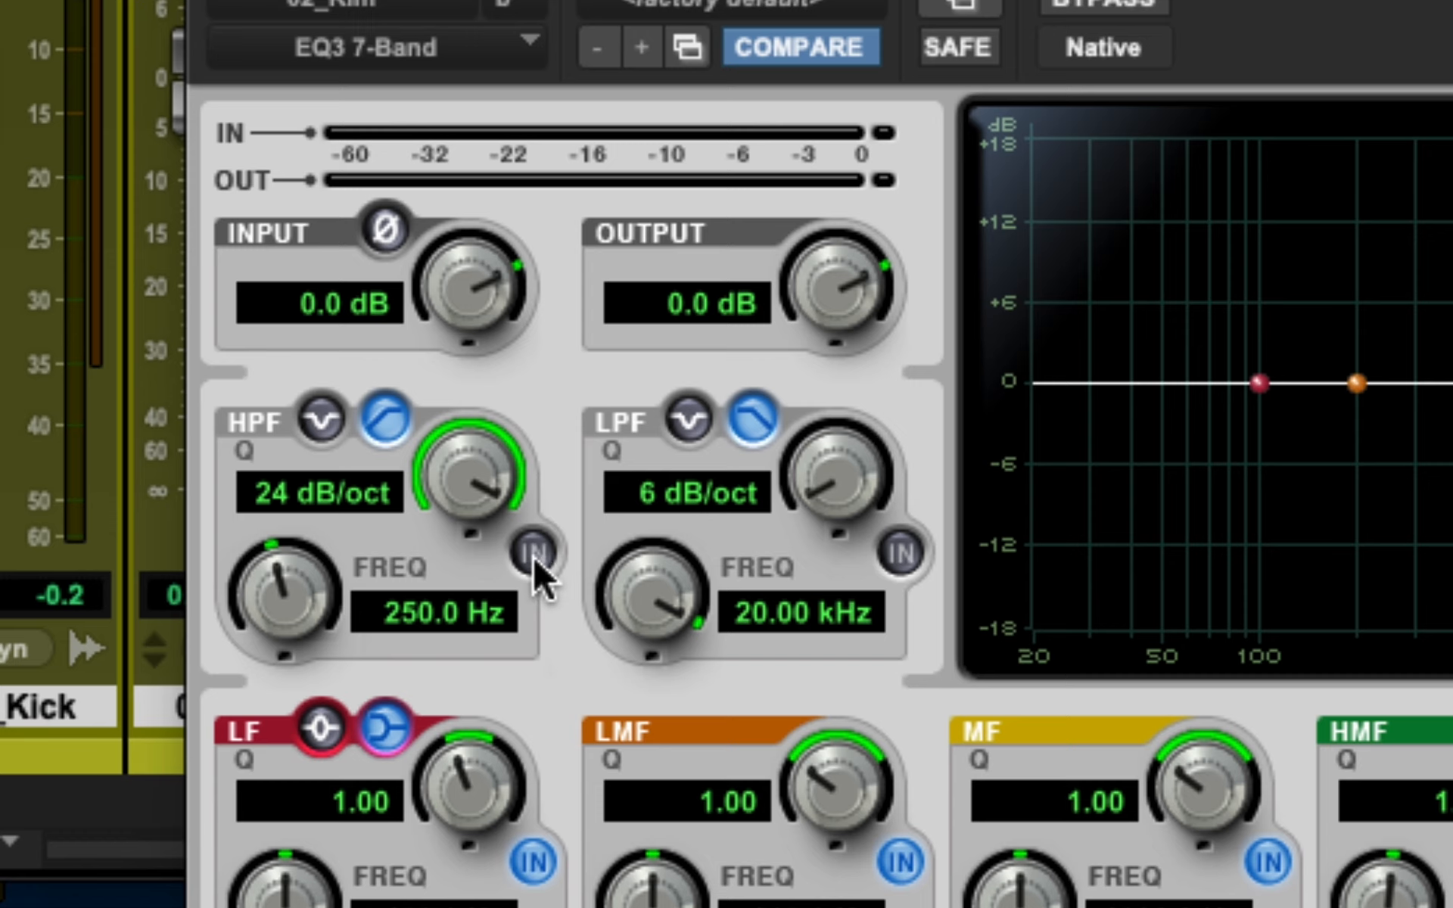
{"action": "left_click", "coordinate": [533, 555]}
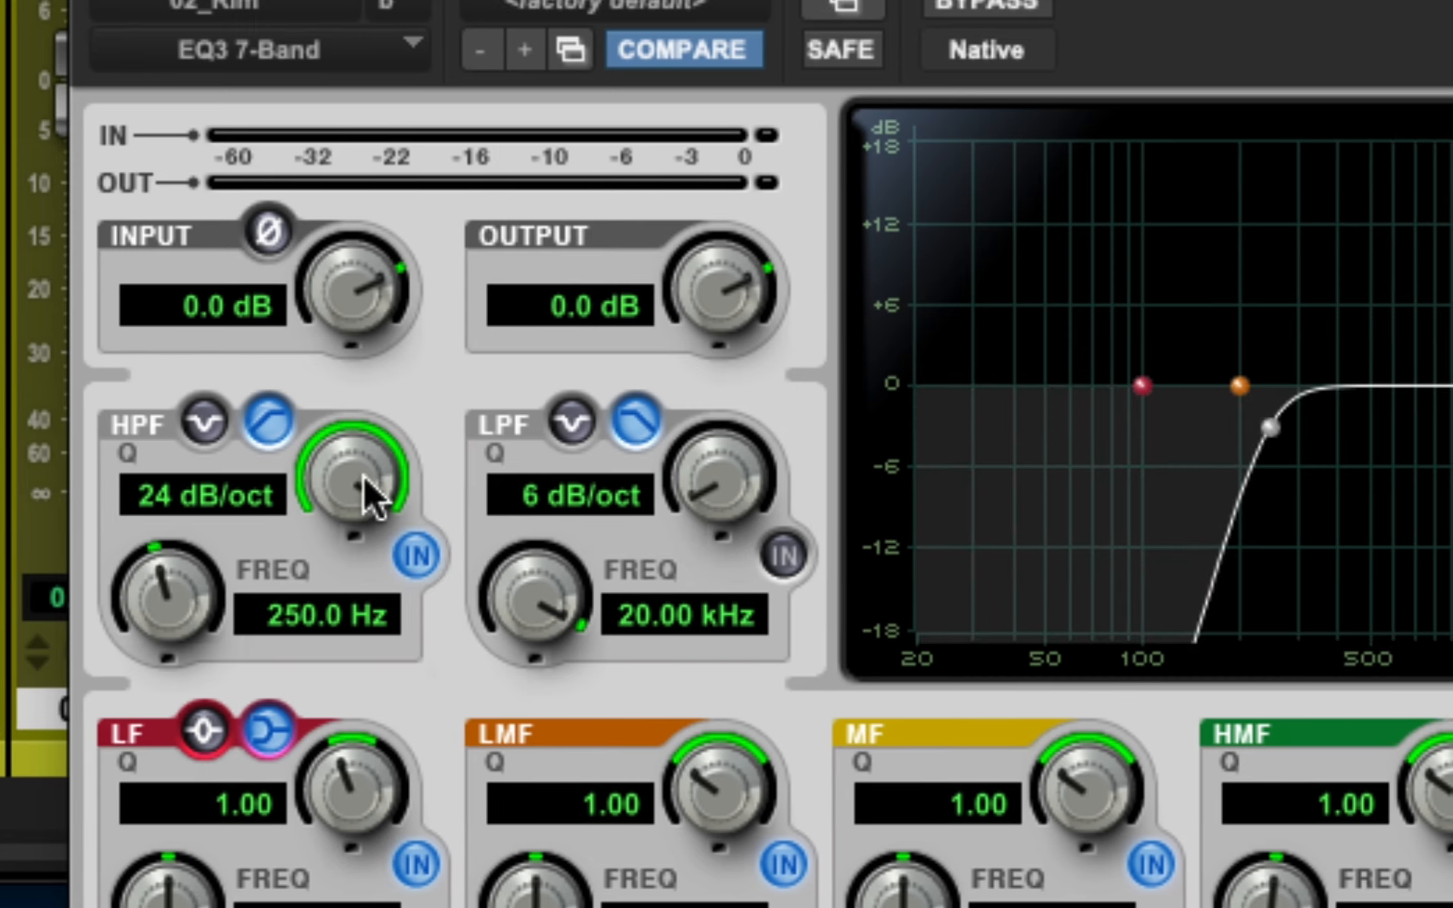
{"action": "left_click_drag", "start_coordinate": [348, 498], "coordinate": [325, 737]}
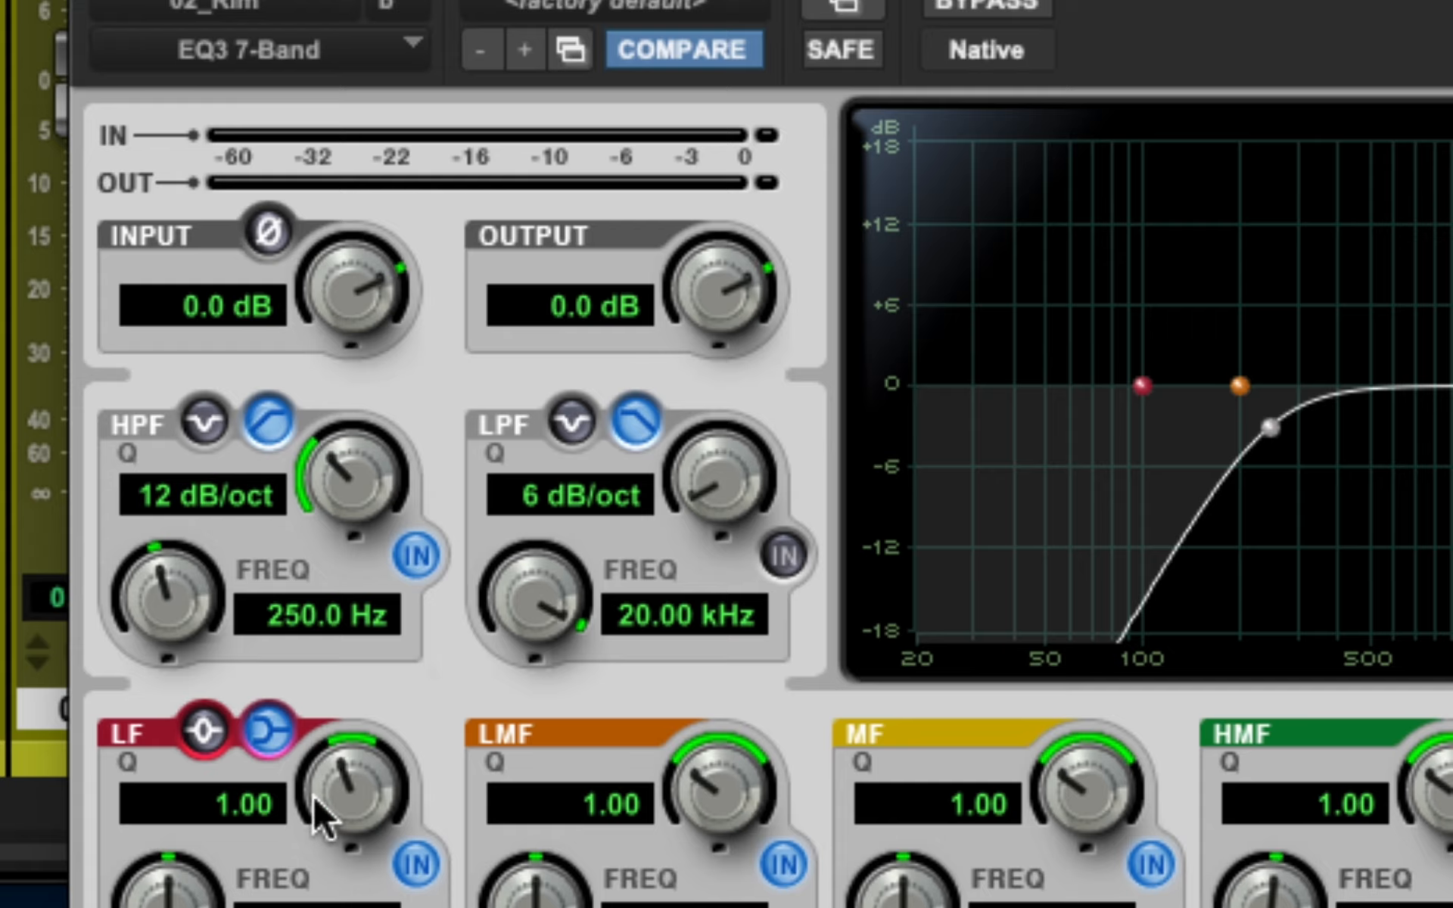
{"action": "left_click_drag", "start_coordinate": [318, 832], "coordinate": [310, 551]}
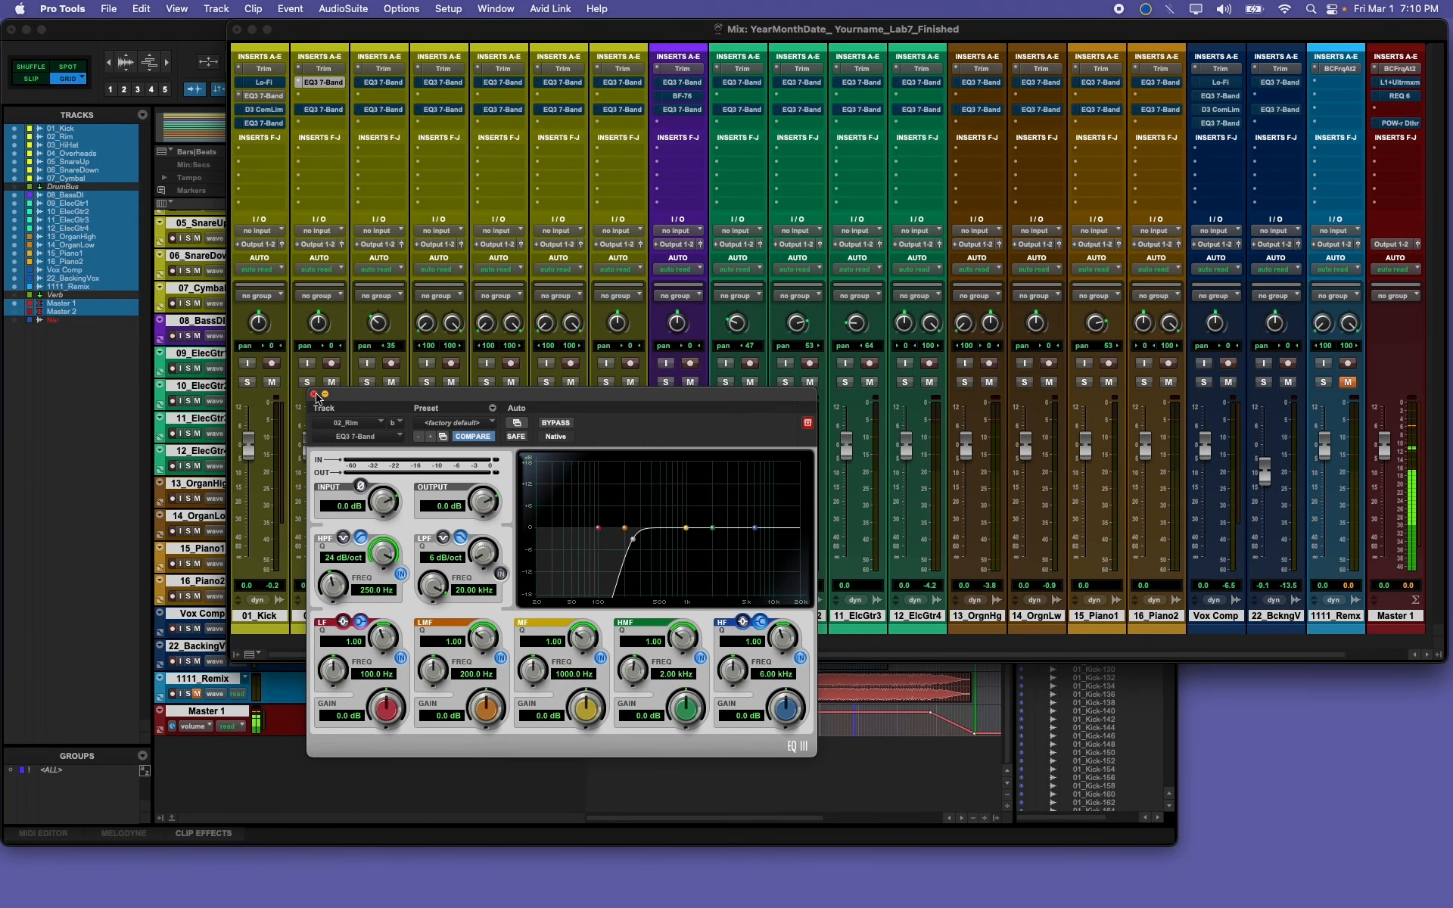
{"action": "left_click", "coordinate": [315, 395]}
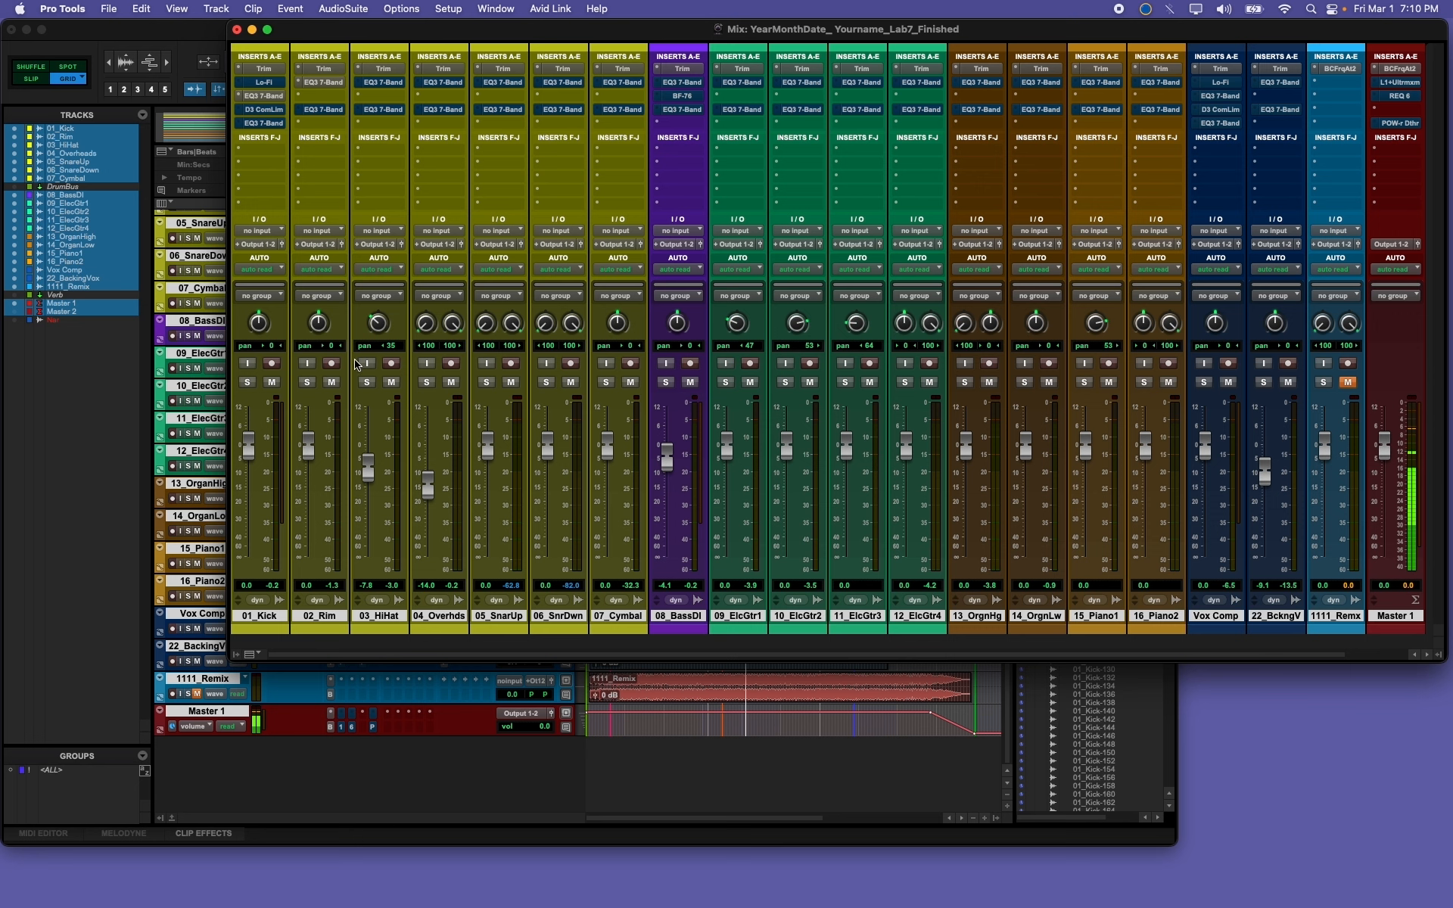
Step: Take the first EQ3 7-Band plug-ins on the remaining drum tracks out of bypass and open 03_HiHat's and 04_Overheads' EQ settings
{"action": "left_click", "coordinate": [382, 82]}
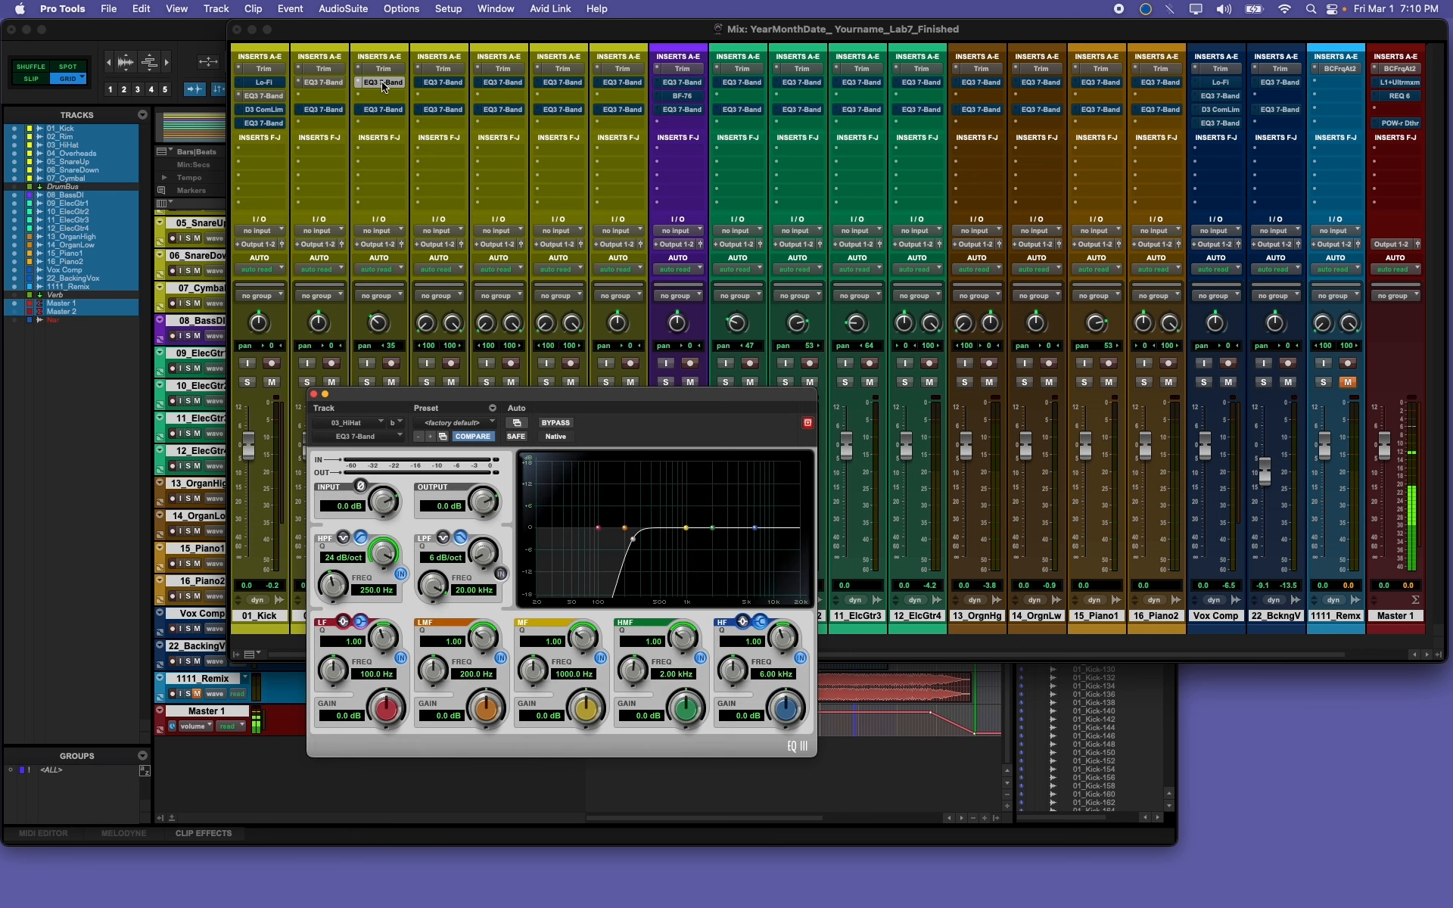
{"action": "left_click", "coordinate": [314, 394]}
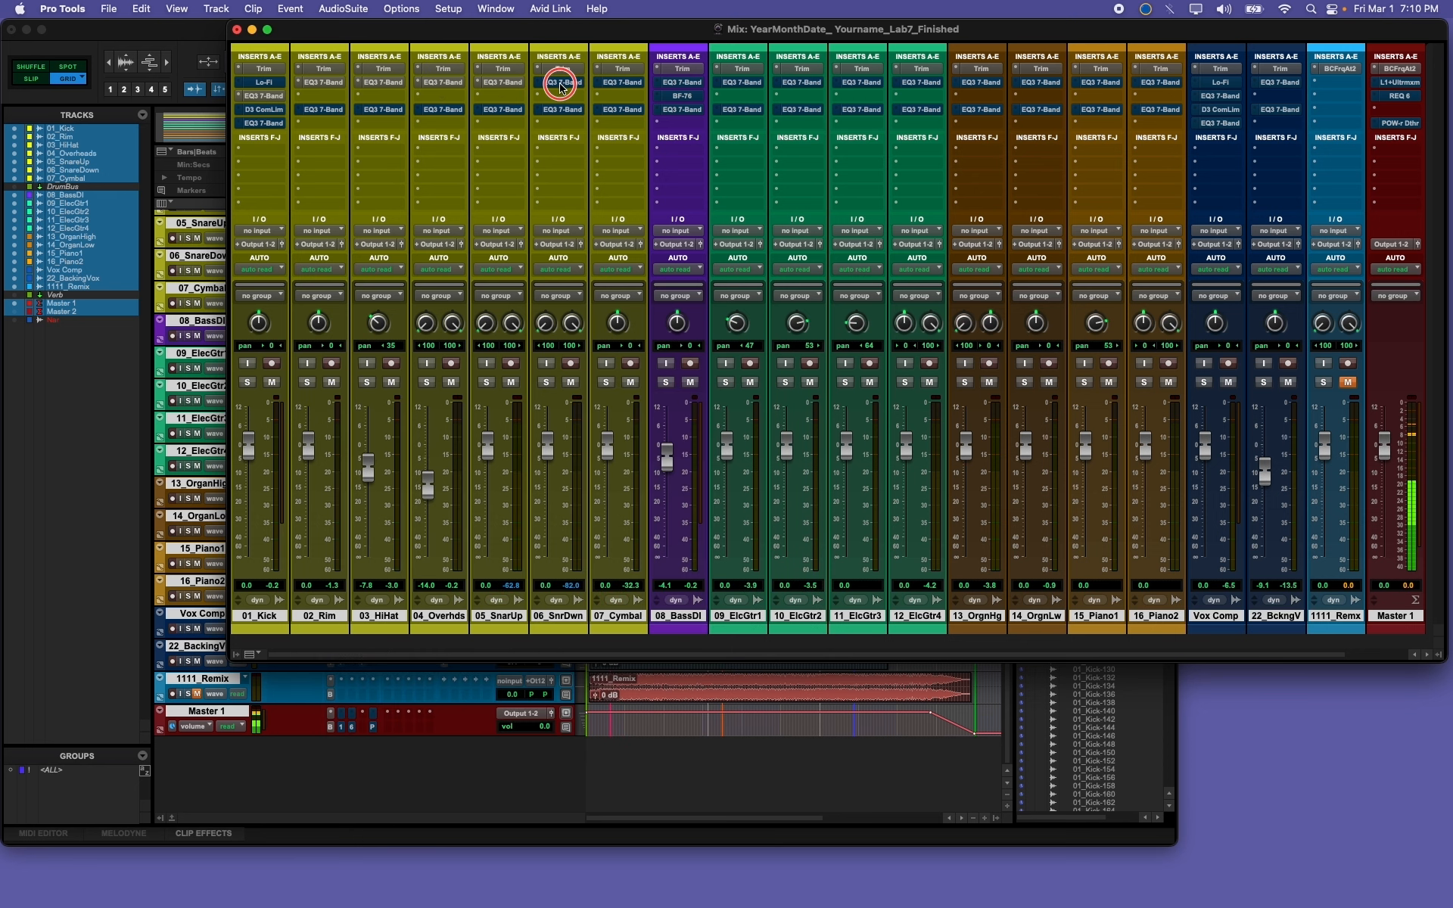
{"action": "left_click", "coordinate": [450, 83]}
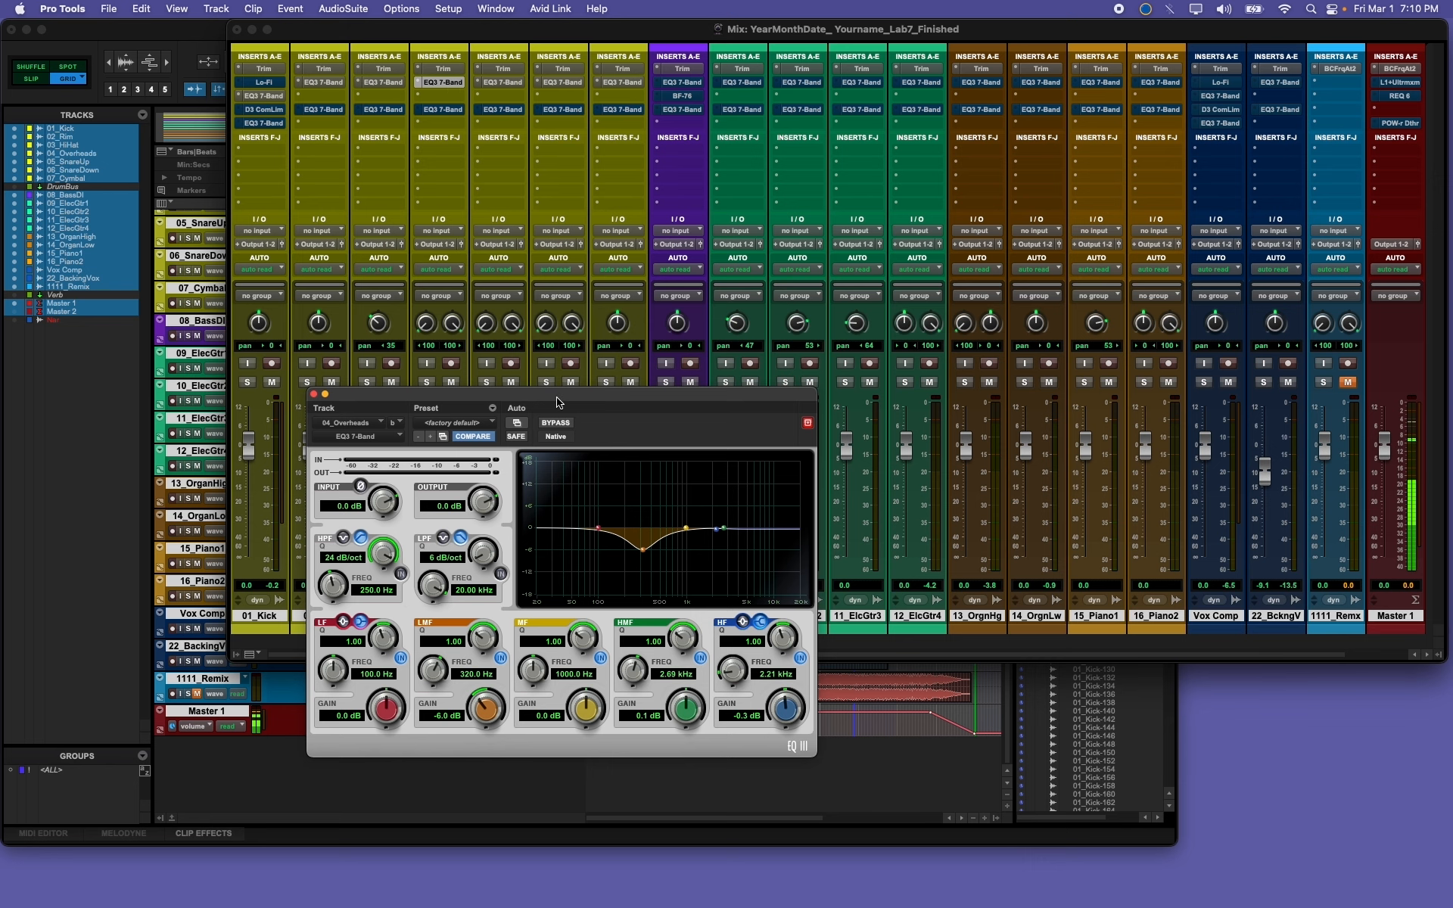
Step: Compare 04_Overheads' LMF cut on and off, and sweep the band to 285.9 Hz at -7.3 dB
{"action": "left_click_drag", "start_coordinate": [557, 401], "coordinate": [466, 389]}
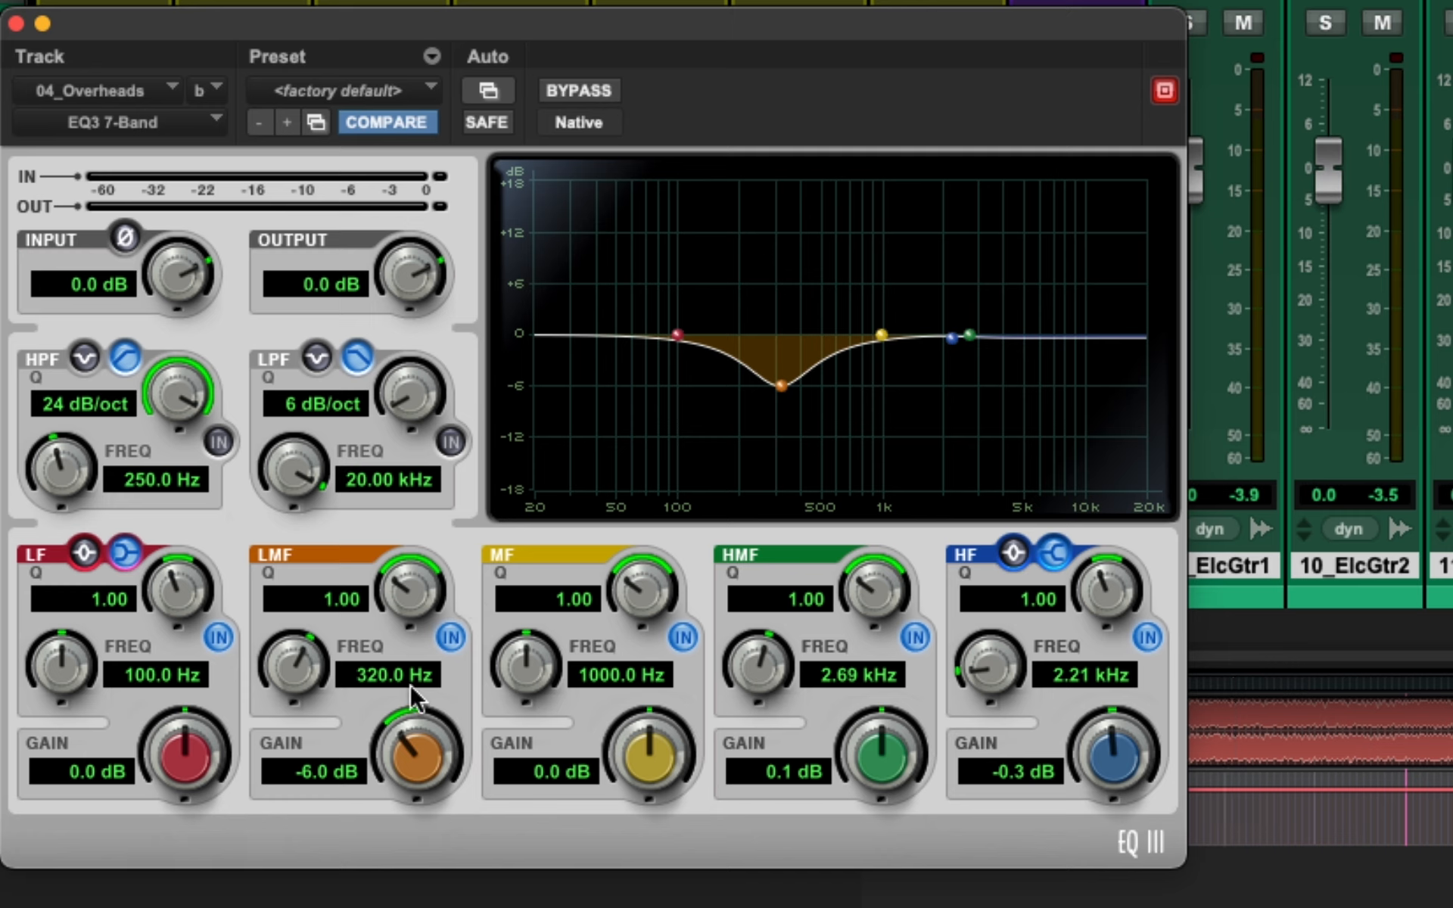
{"action": "left_click", "coordinate": [452, 636]}
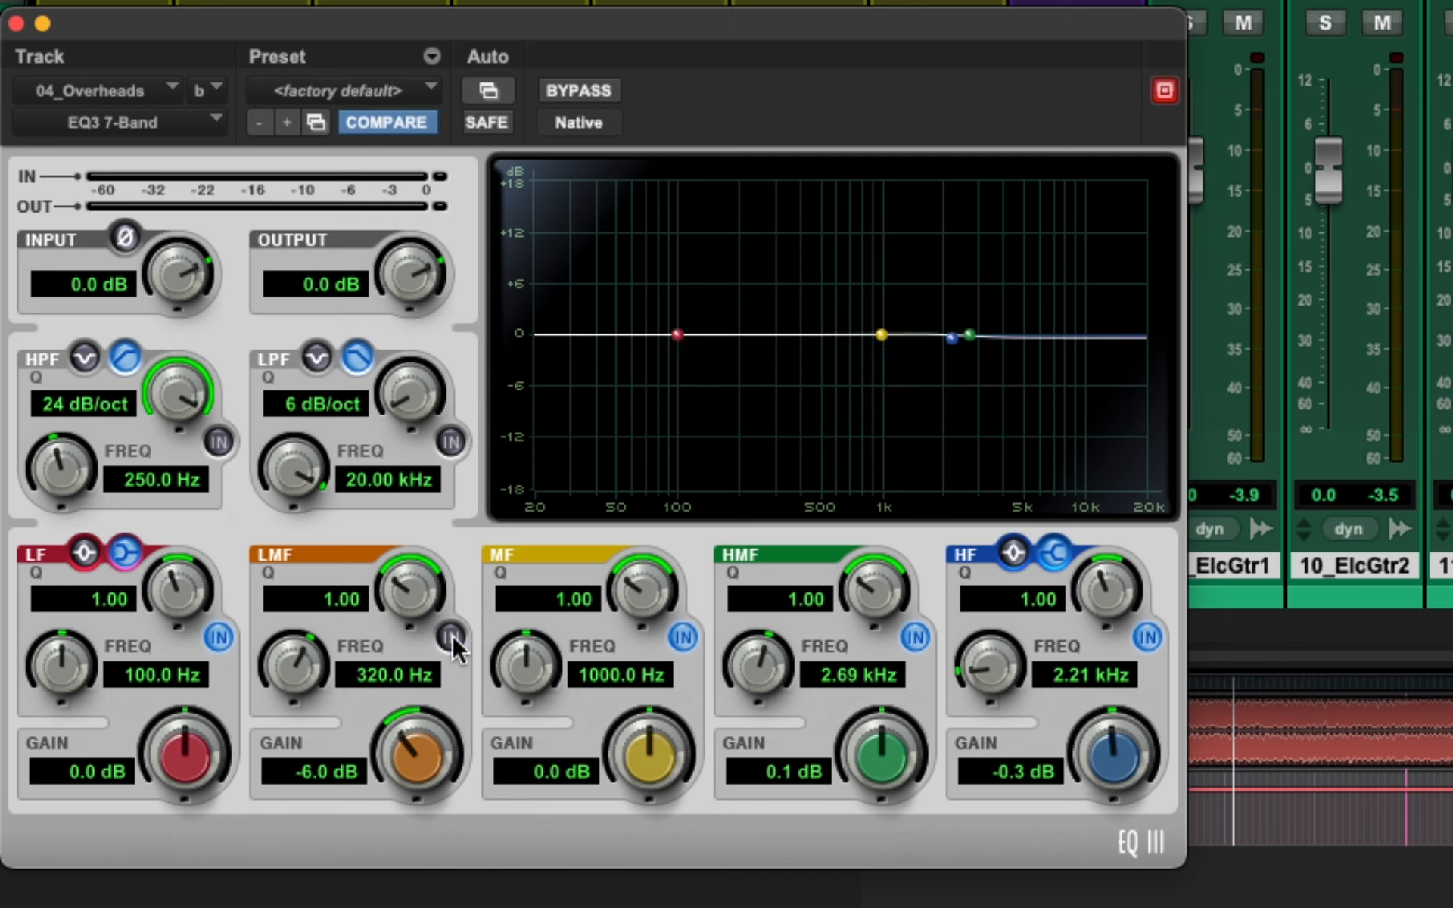
{"action": "left_click", "coordinate": [452, 636]}
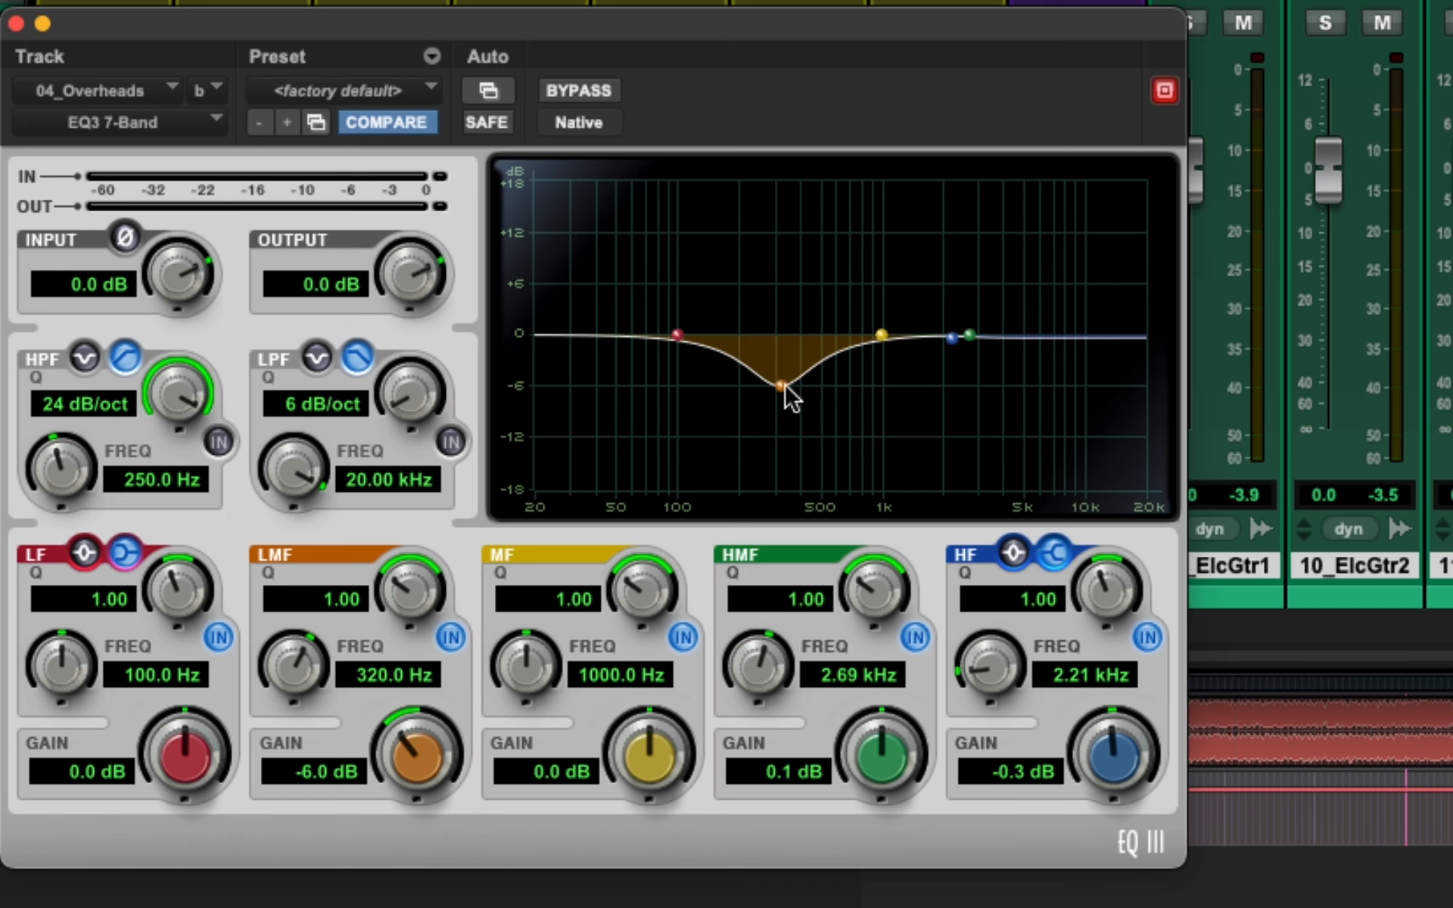
{"action": "mouse_move", "coordinate": [777, 387]}
{"action": "left_mouse_down"}
{"action": "mouse_move", "coordinate": [760, 388]}
{"action": "mouse_move", "coordinate": [791, 383]}
{"action": "mouse_move", "coordinate": [759, 390]}
{"action": "mouse_move", "coordinate": [770, 395]}
{"action": "left_mouse_up"}
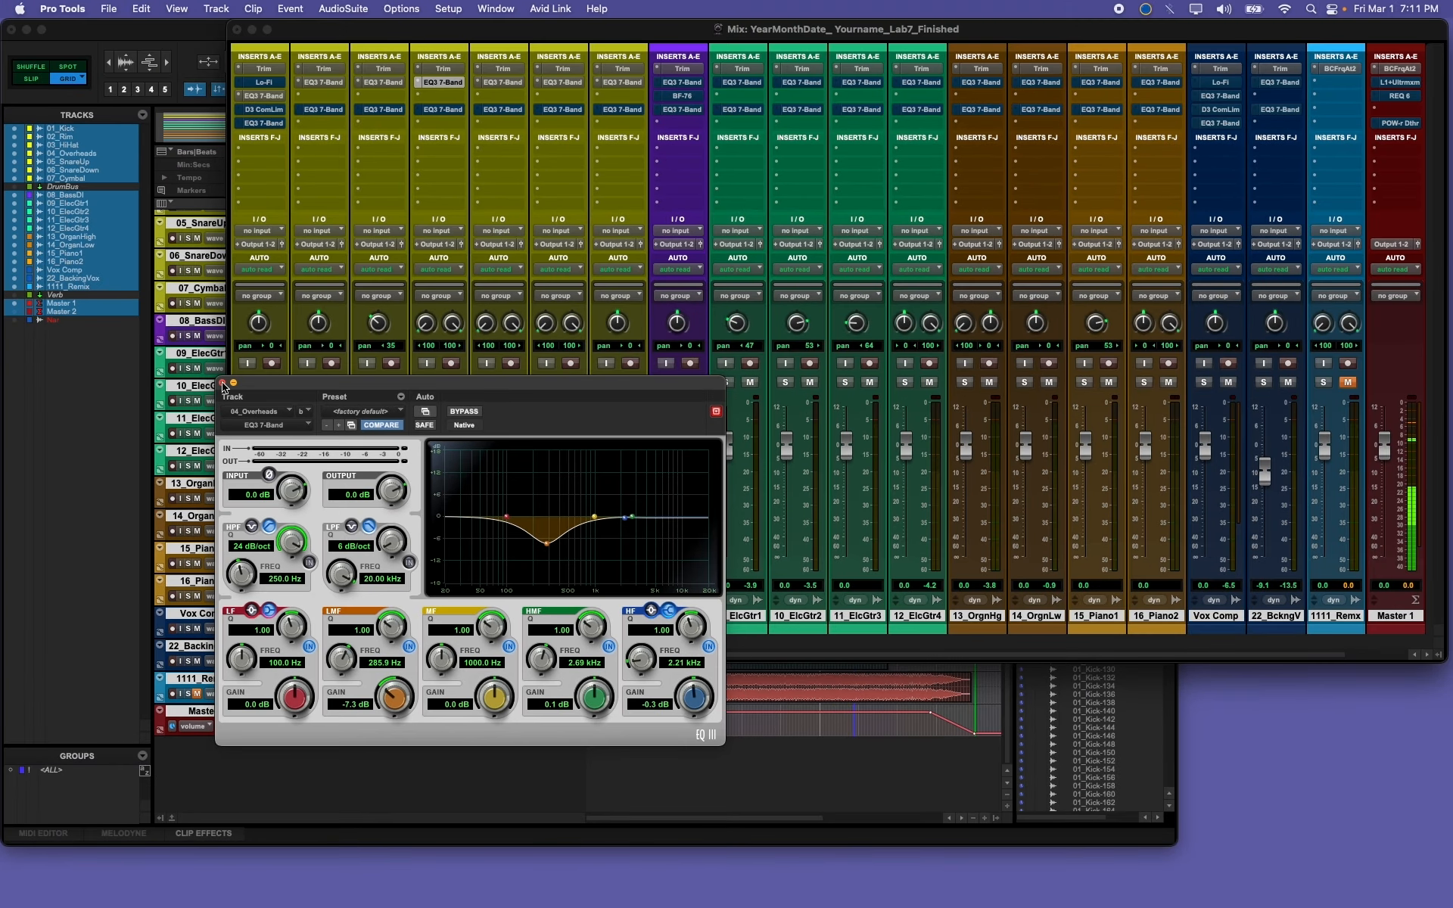
{"action": "left_click", "coordinate": [244, 331]}
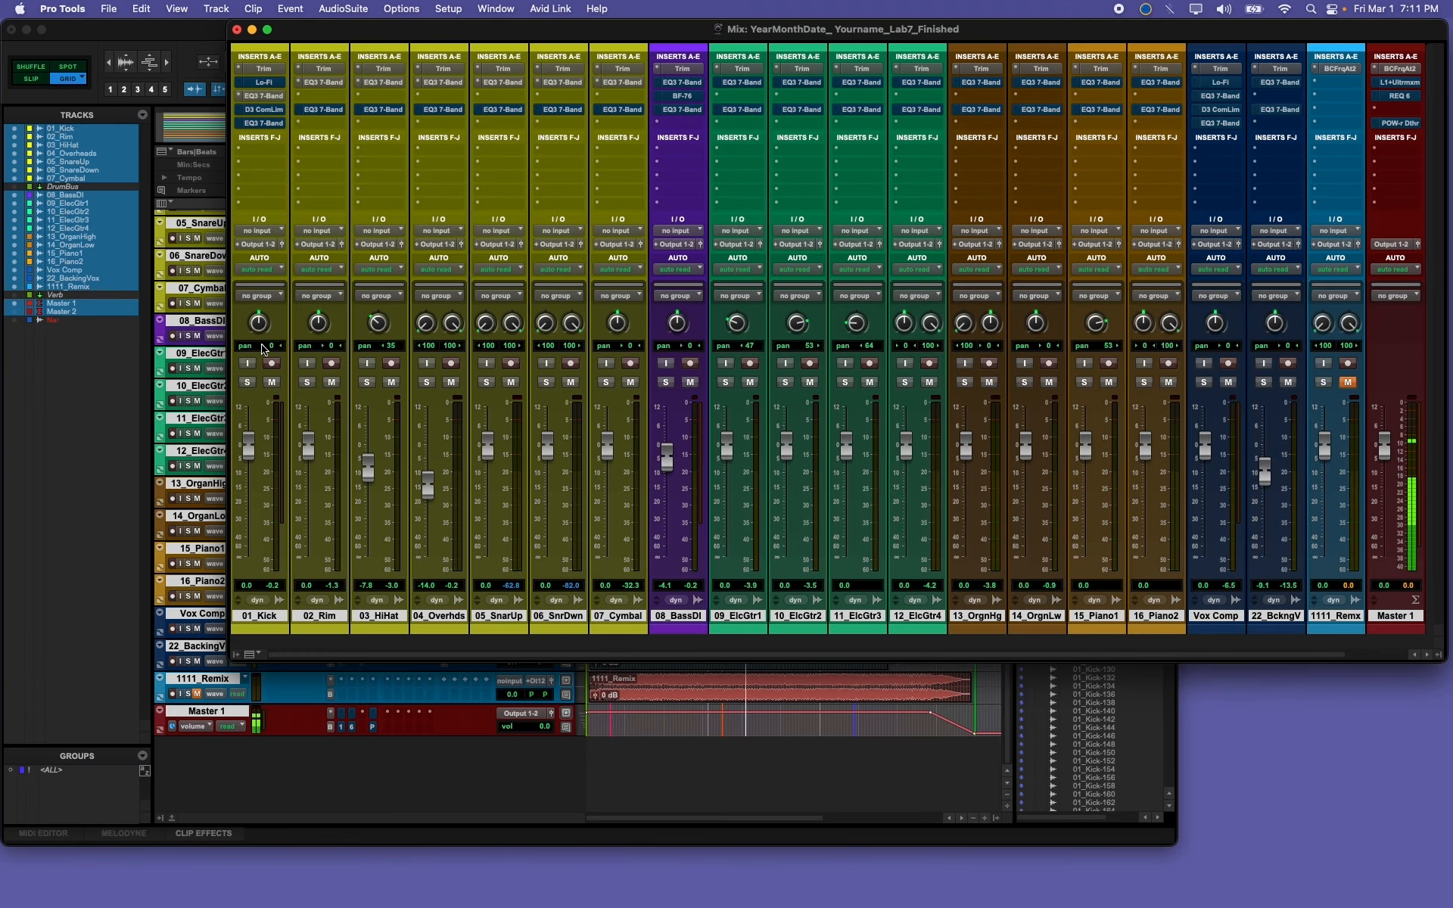
Step: Take the first EQ3 7-Band plug-ins on 08_BassDI and the four ElecGtr tracks out of bypass and check their settings
{"action": "left_click", "coordinate": [683, 82]}
{"action": "left_click", "coordinate": [683, 83], "text": "super"}
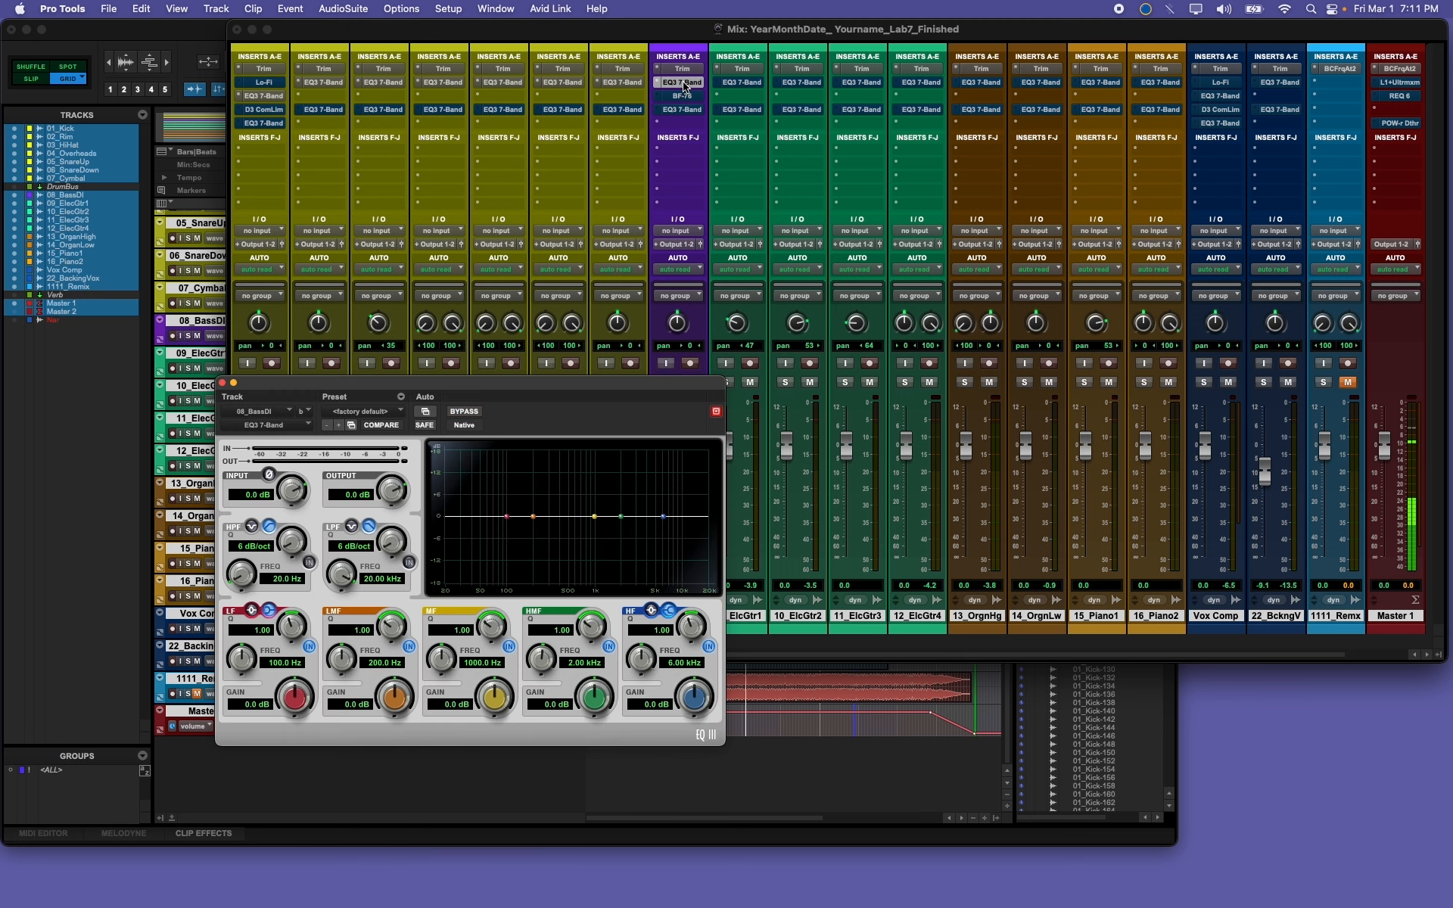
{"action": "left_click", "coordinate": [742, 81]}
{"action": "left_click", "coordinate": [807, 86]}
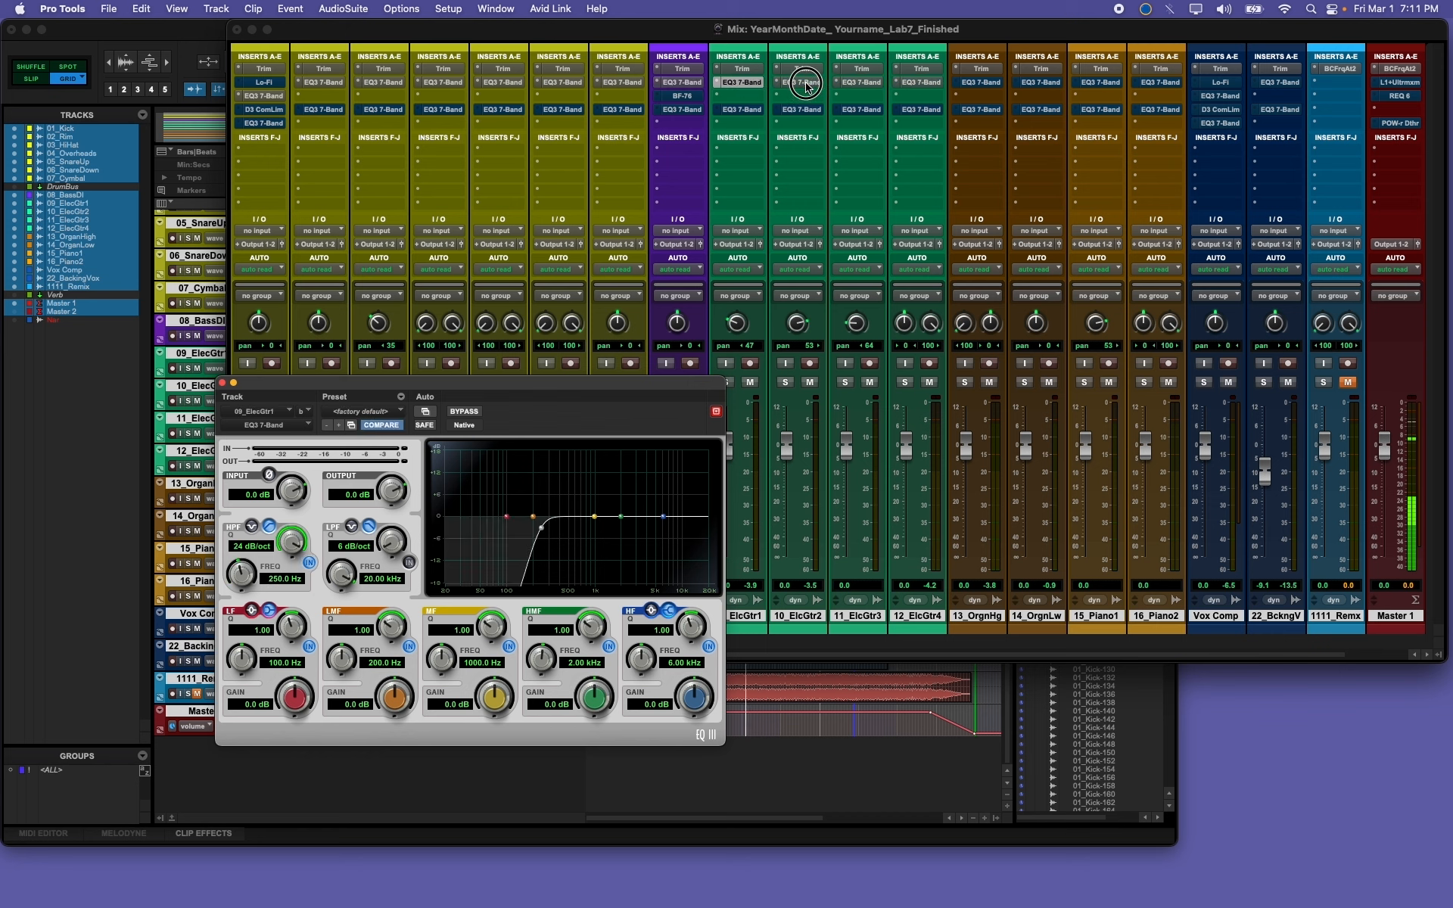
{"action": "left_click", "coordinate": [859, 85]}
{"action": "left_click", "coordinate": [930, 84]}
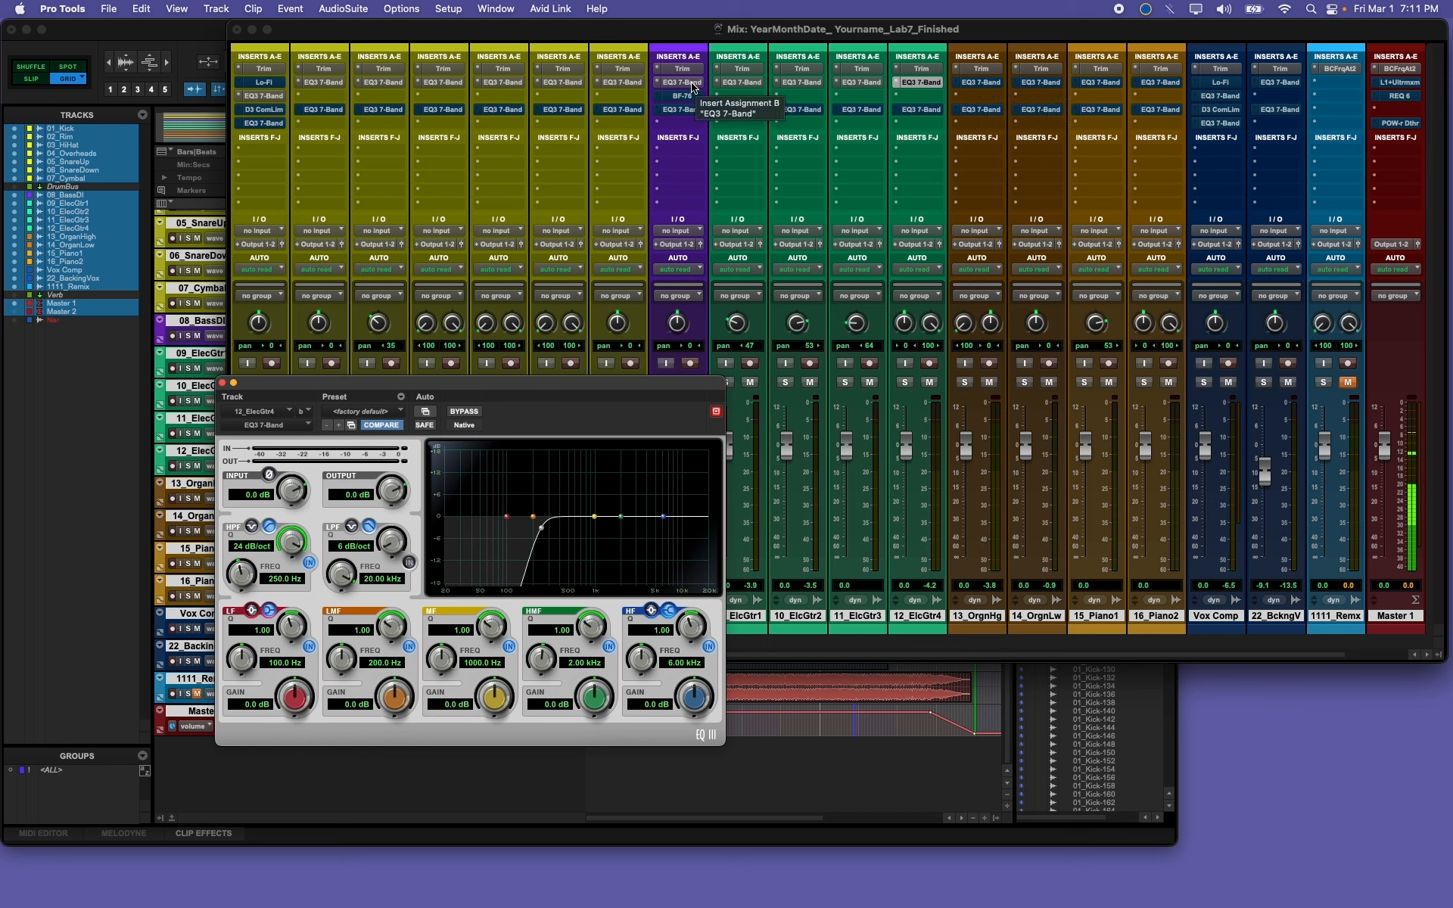
Step: Take the first EQ3 7-Band plug-ins on the organ and piano tracks out of bypass and check their settings
{"action": "left_click", "coordinate": [983, 84]}
{"action": "left_click", "coordinate": [983, 83], "text": "super"}
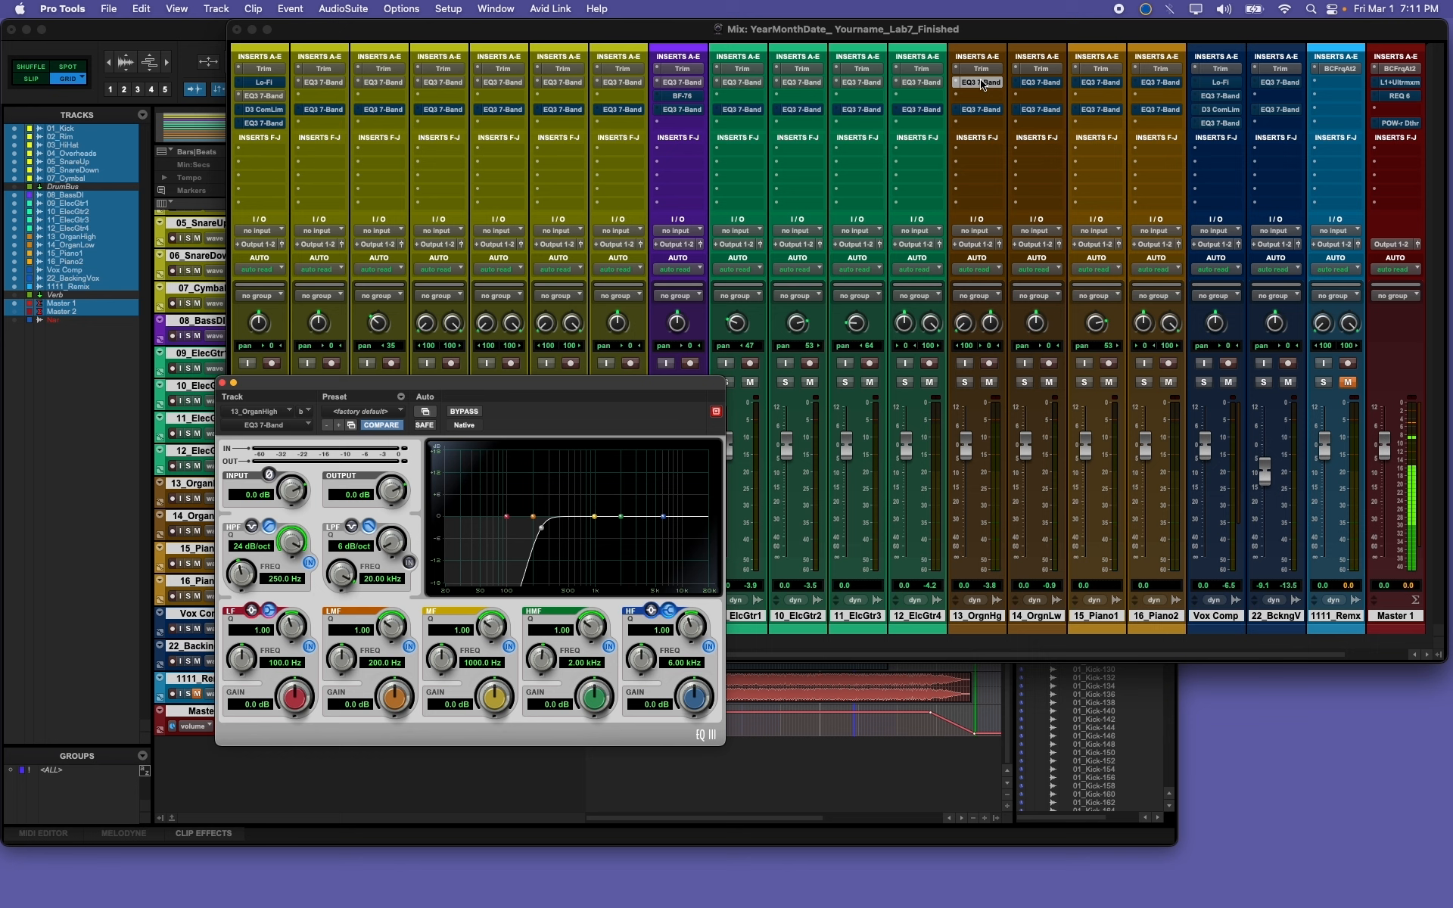
{"action": "left_click", "coordinate": [1040, 83]}
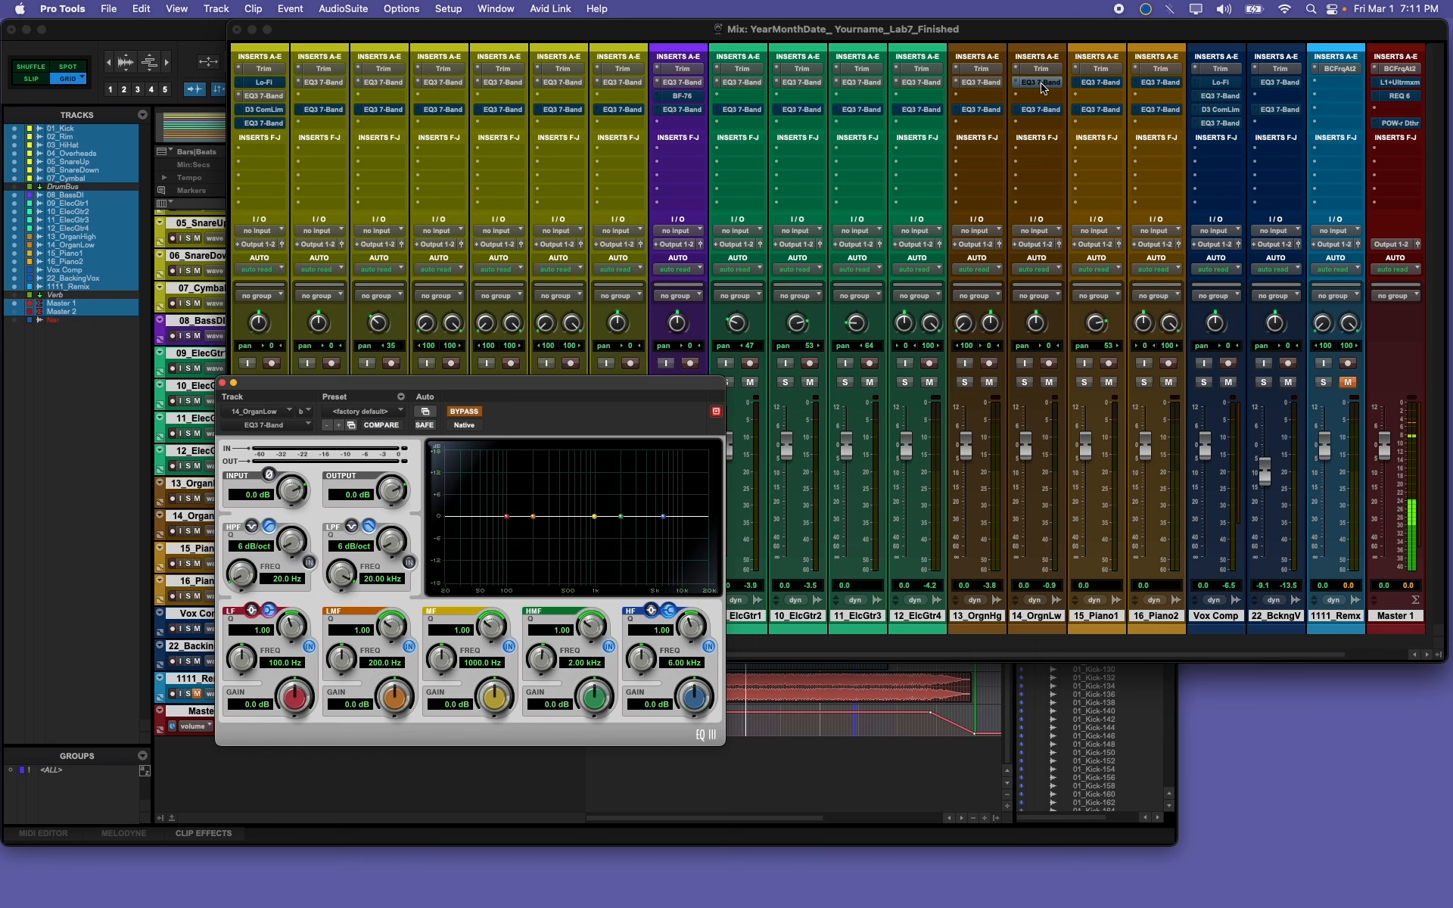
{"action": "left_click", "coordinate": [1038, 83]}
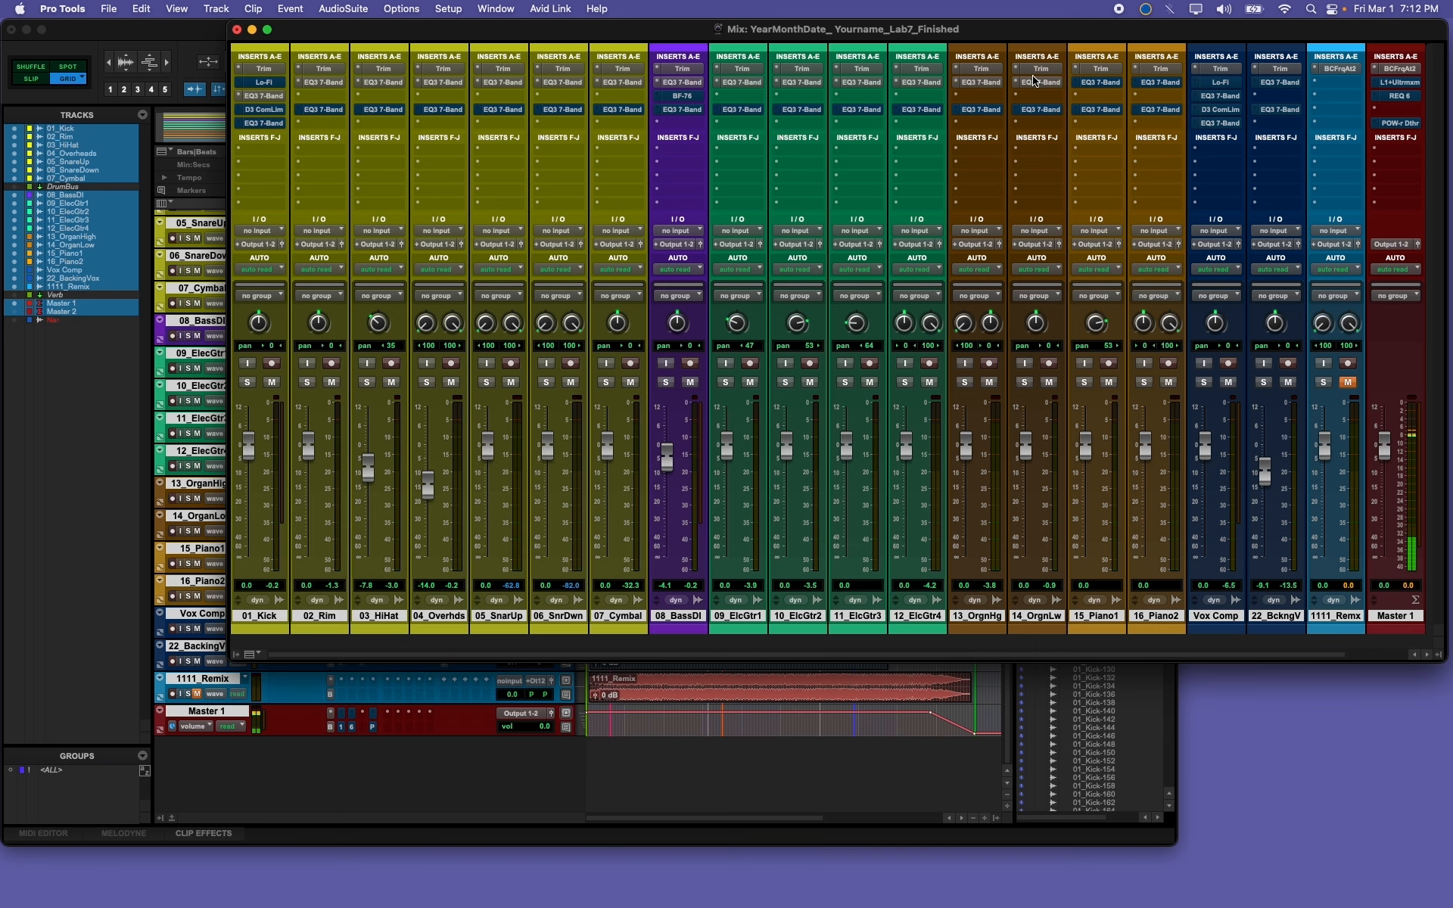
{"action": "left_click", "coordinate": [1035, 82]}
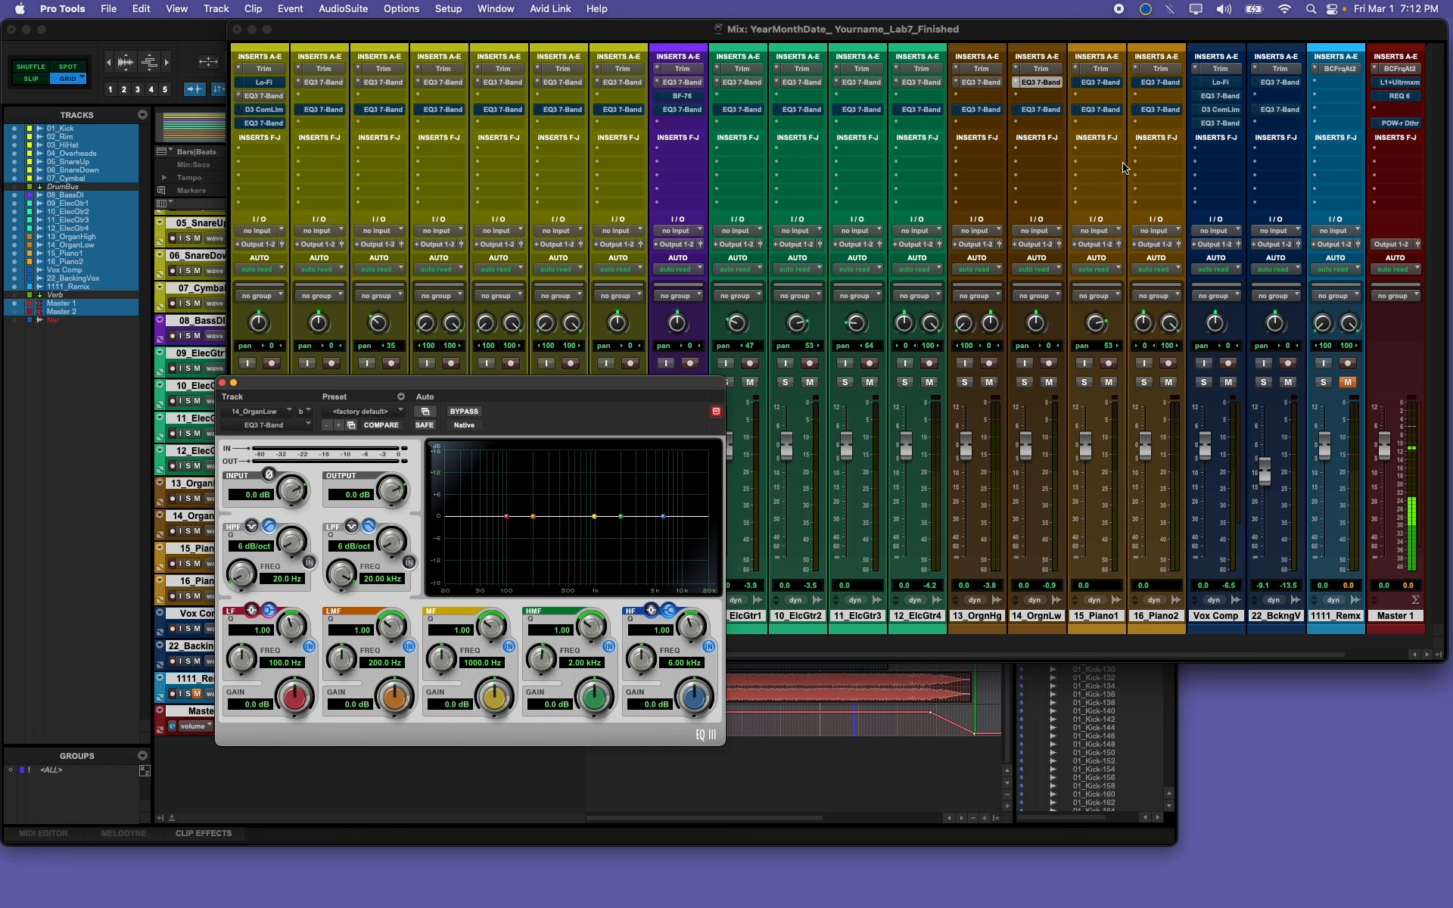
{"action": "left_click", "coordinate": [1110, 84]}
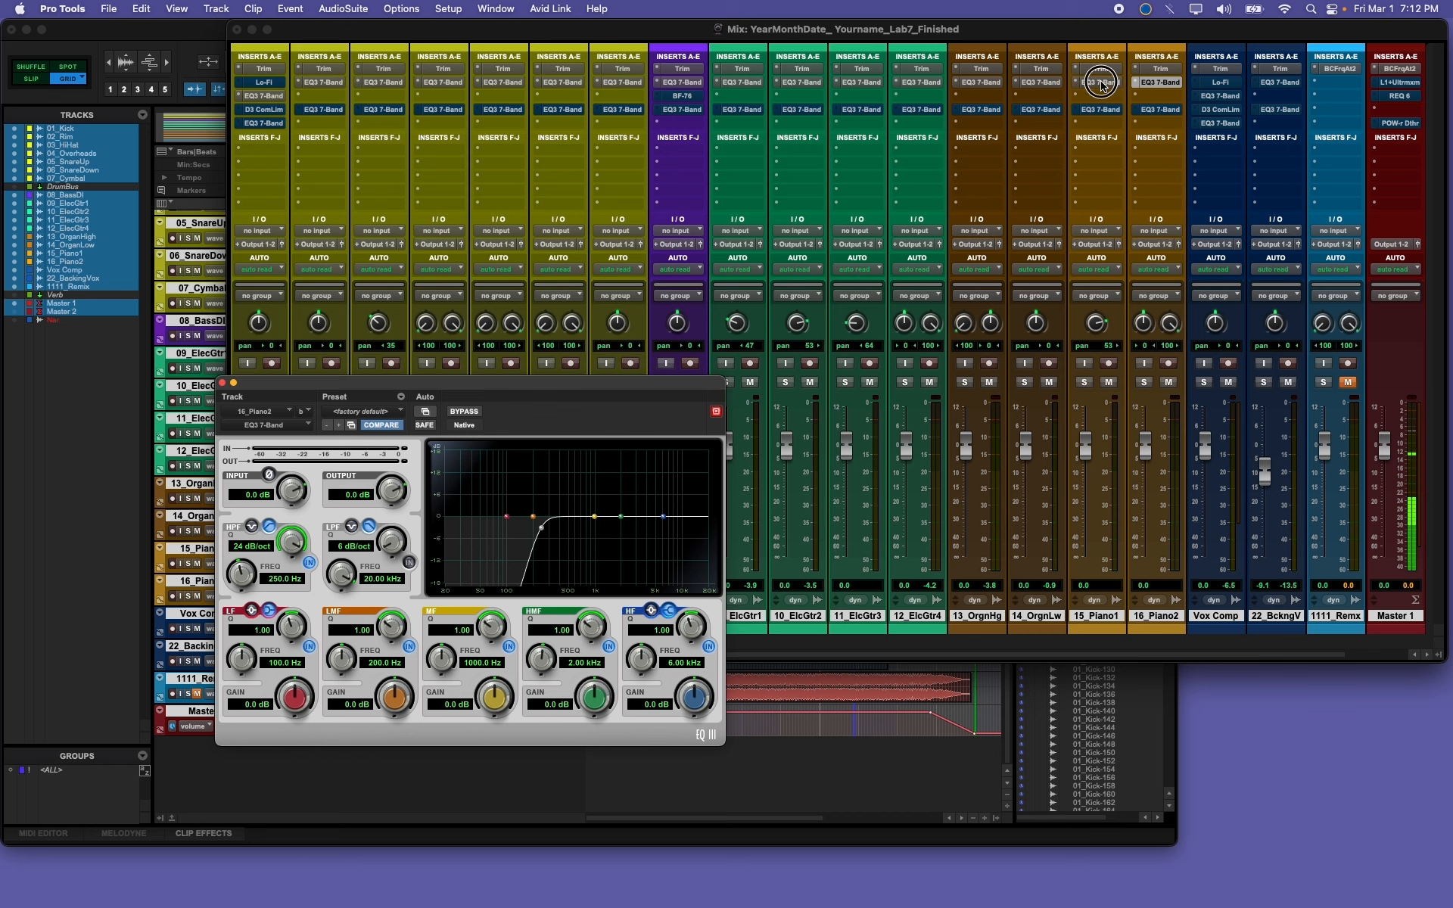
Step: Take the first EQ3 7-Band plug-ins on Vox Comp and 22_BackingVox out of bypass and check their settings
{"action": "left_click", "coordinate": [1221, 97]}
{"action": "left_click", "coordinate": [1221, 97]}
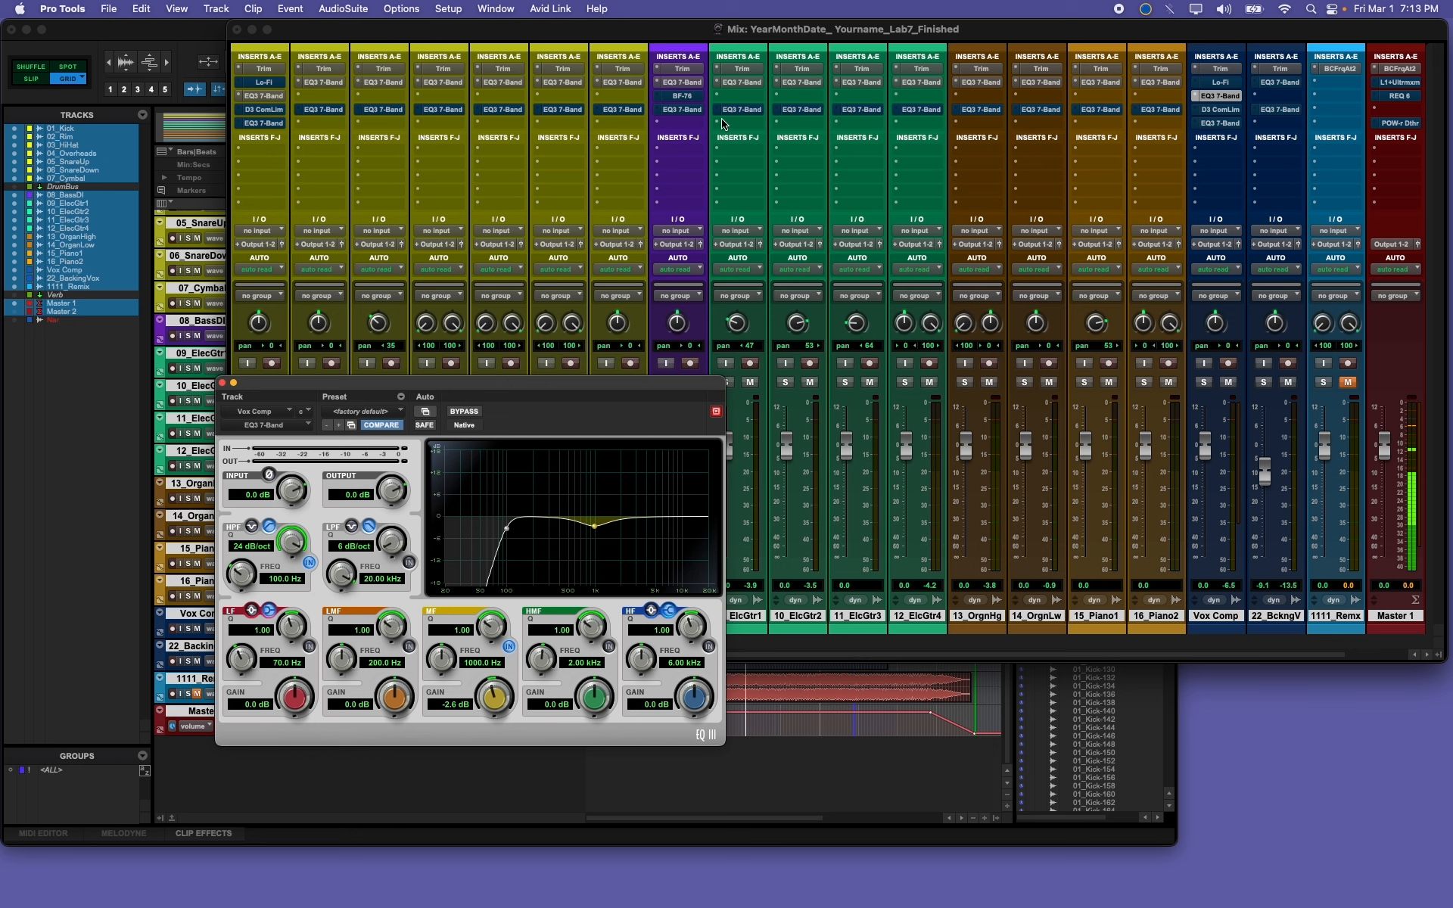
{"action": "left_click", "coordinate": [1282, 83]}
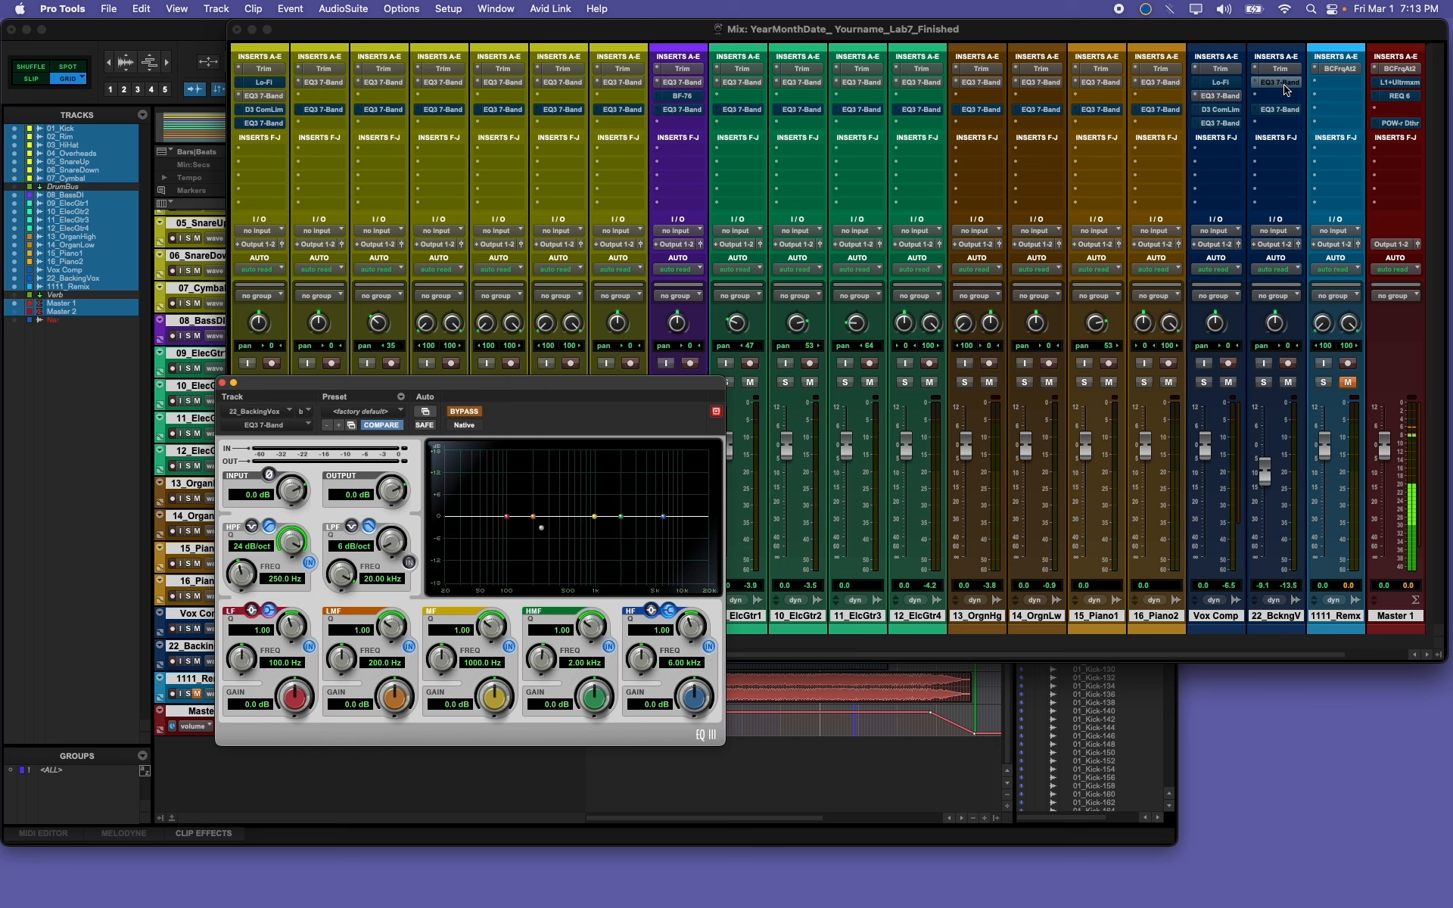
{"action": "left_click", "coordinate": [1282, 82], "text": "super"}
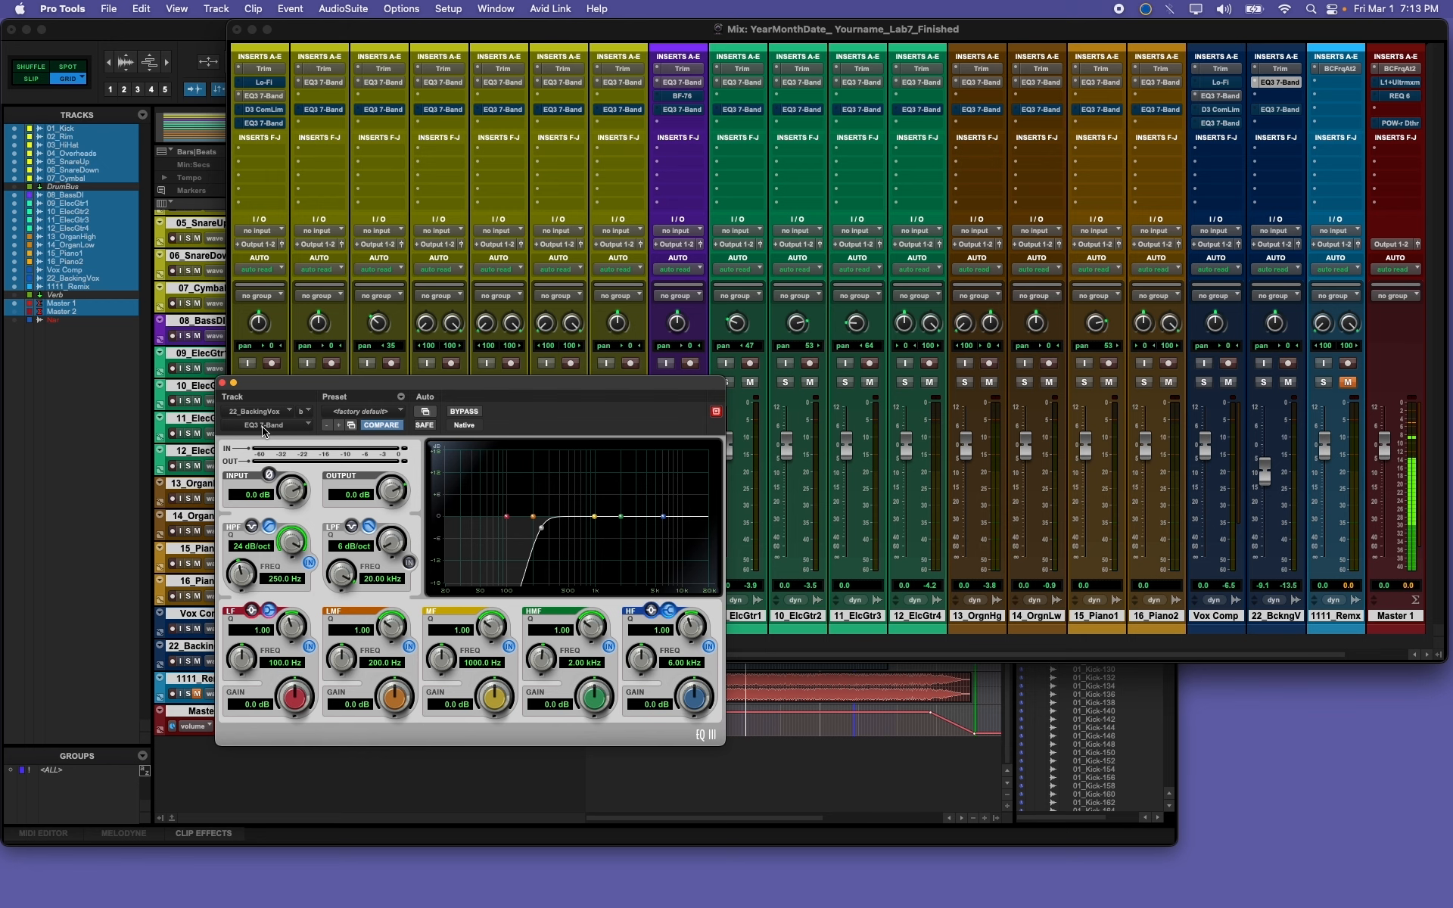
{"action": "left_click", "coordinate": [222, 382]}
Step: Switch to the Canvas lab page in Chrome and read the EQing for Weight section with its EQ3 7-Band boost settings per track
{"action": "key", "text": "super+Tab"}
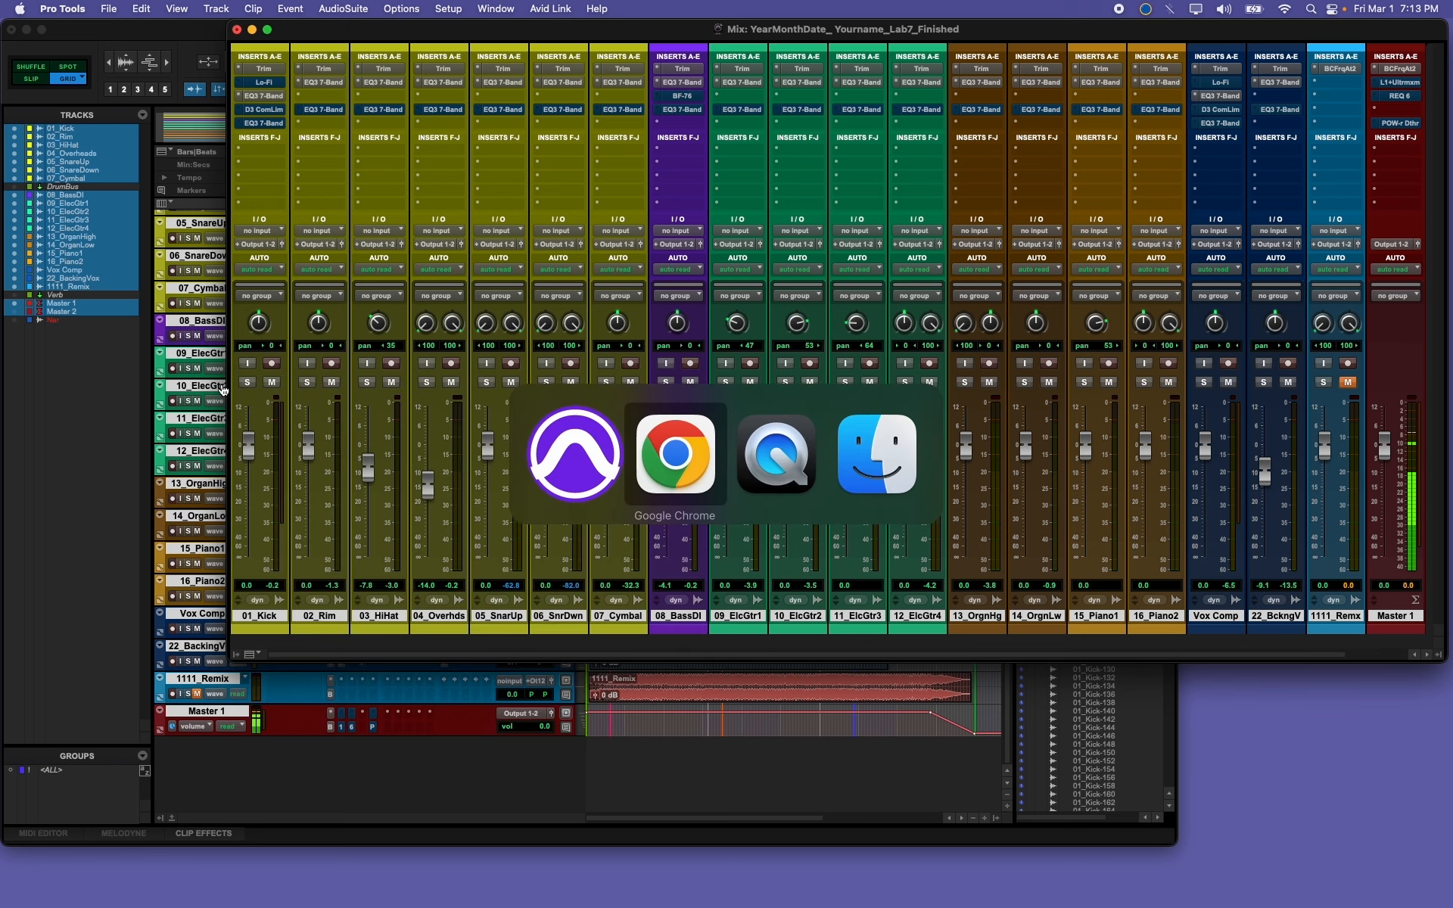
{"action": "scroll", "coordinate": [366, 642], "scroll_direction": "down", "scroll_amount": 6}
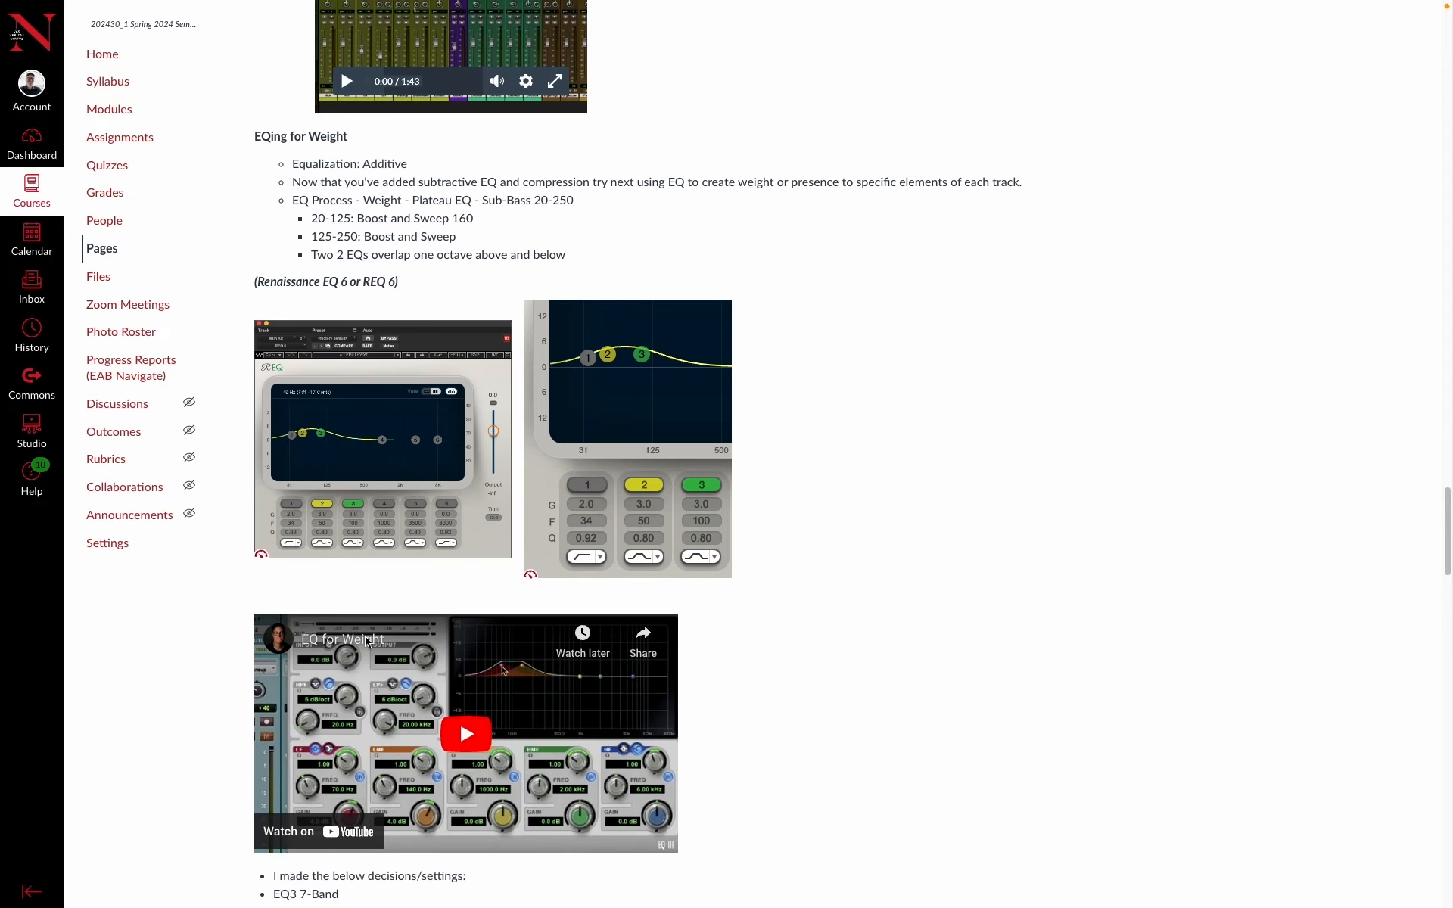
{"action": "scroll", "coordinate": [366, 642], "scroll_direction": "up", "scroll_amount": 1}
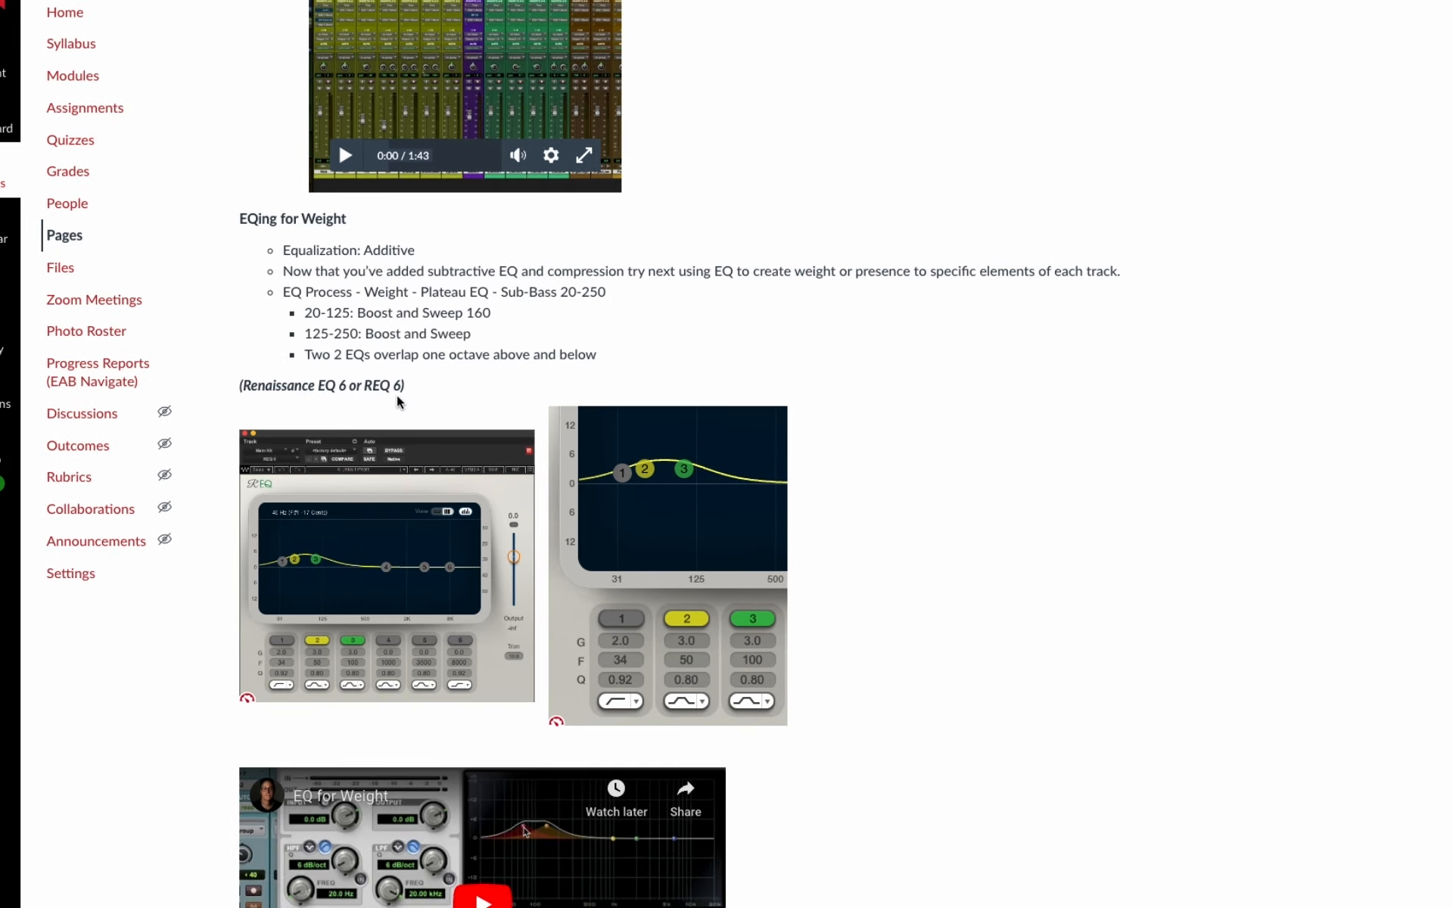
{"action": "scroll", "coordinate": [398, 401], "scroll_direction": "down", "scroll_amount": 8}
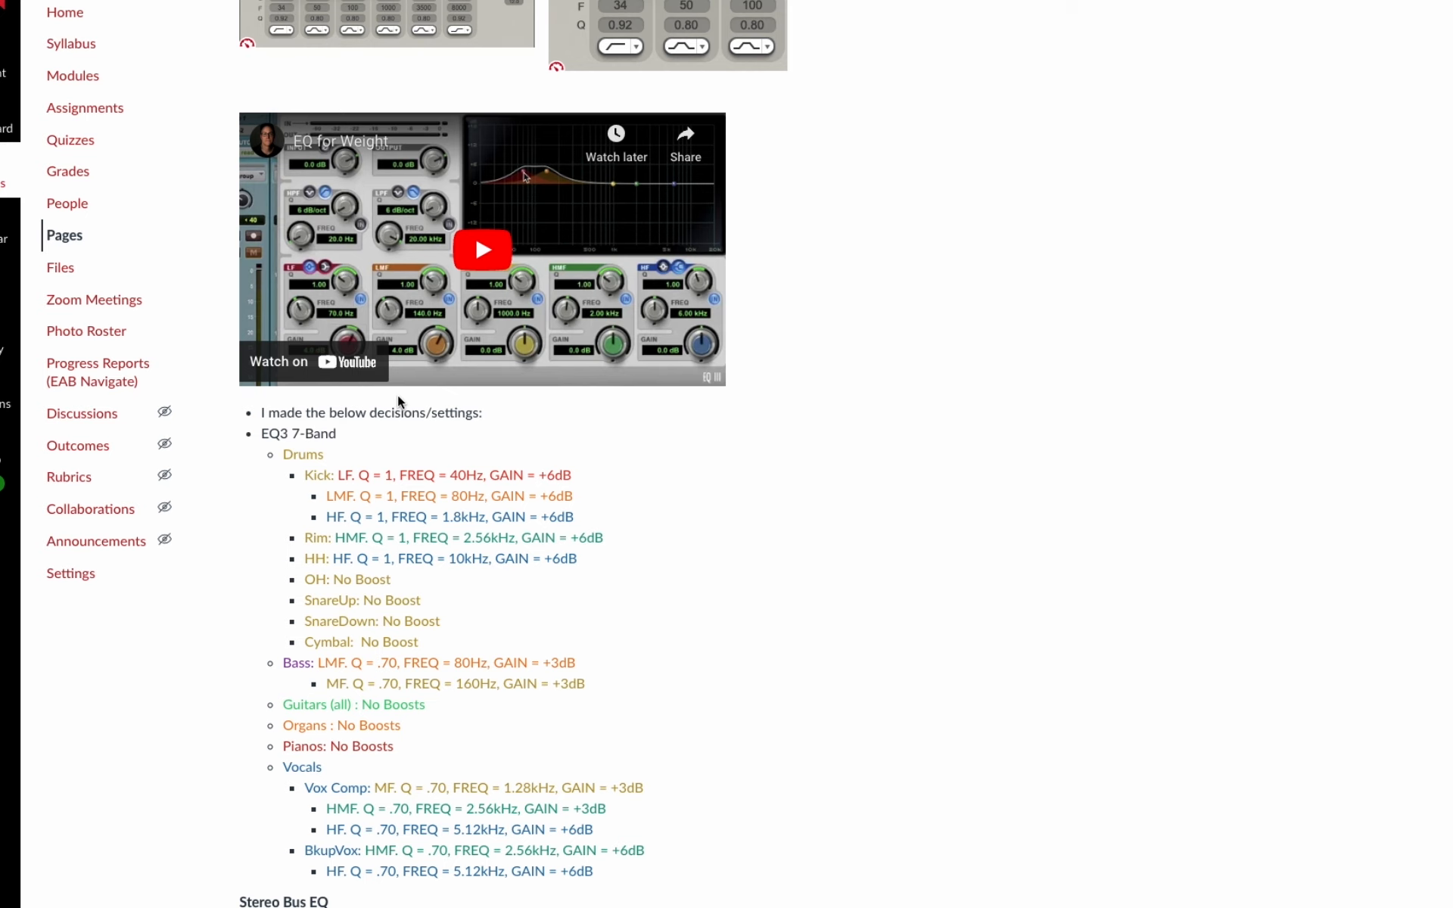
{"action": "scroll", "coordinate": [399, 401], "scroll_direction": "down", "scroll_amount": 1}
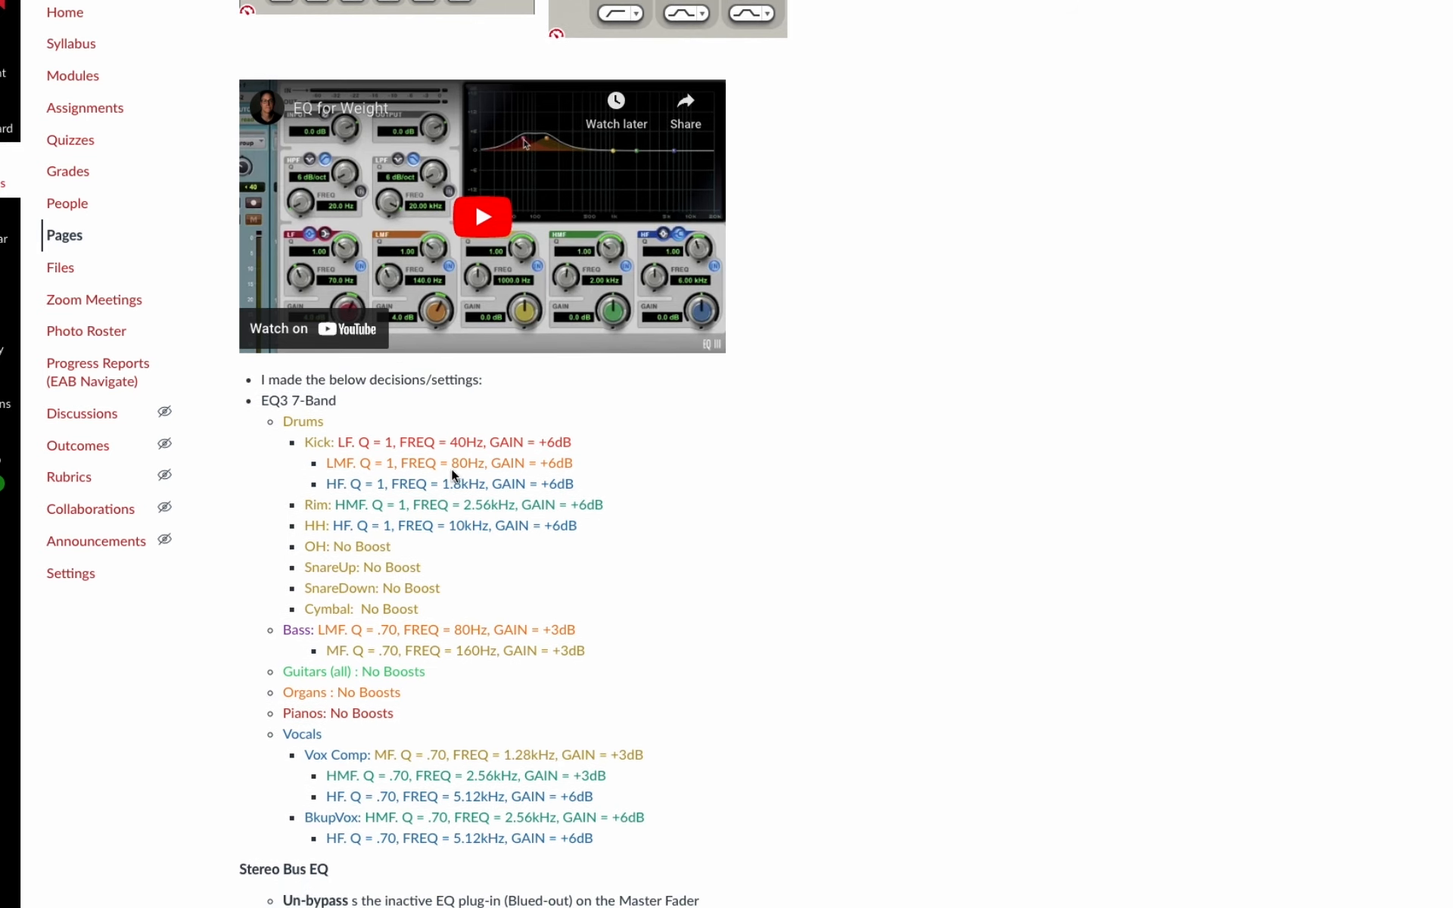
{"action": "scroll", "coordinate": [452, 469], "scroll_direction": "down", "scroll_amount": 2}
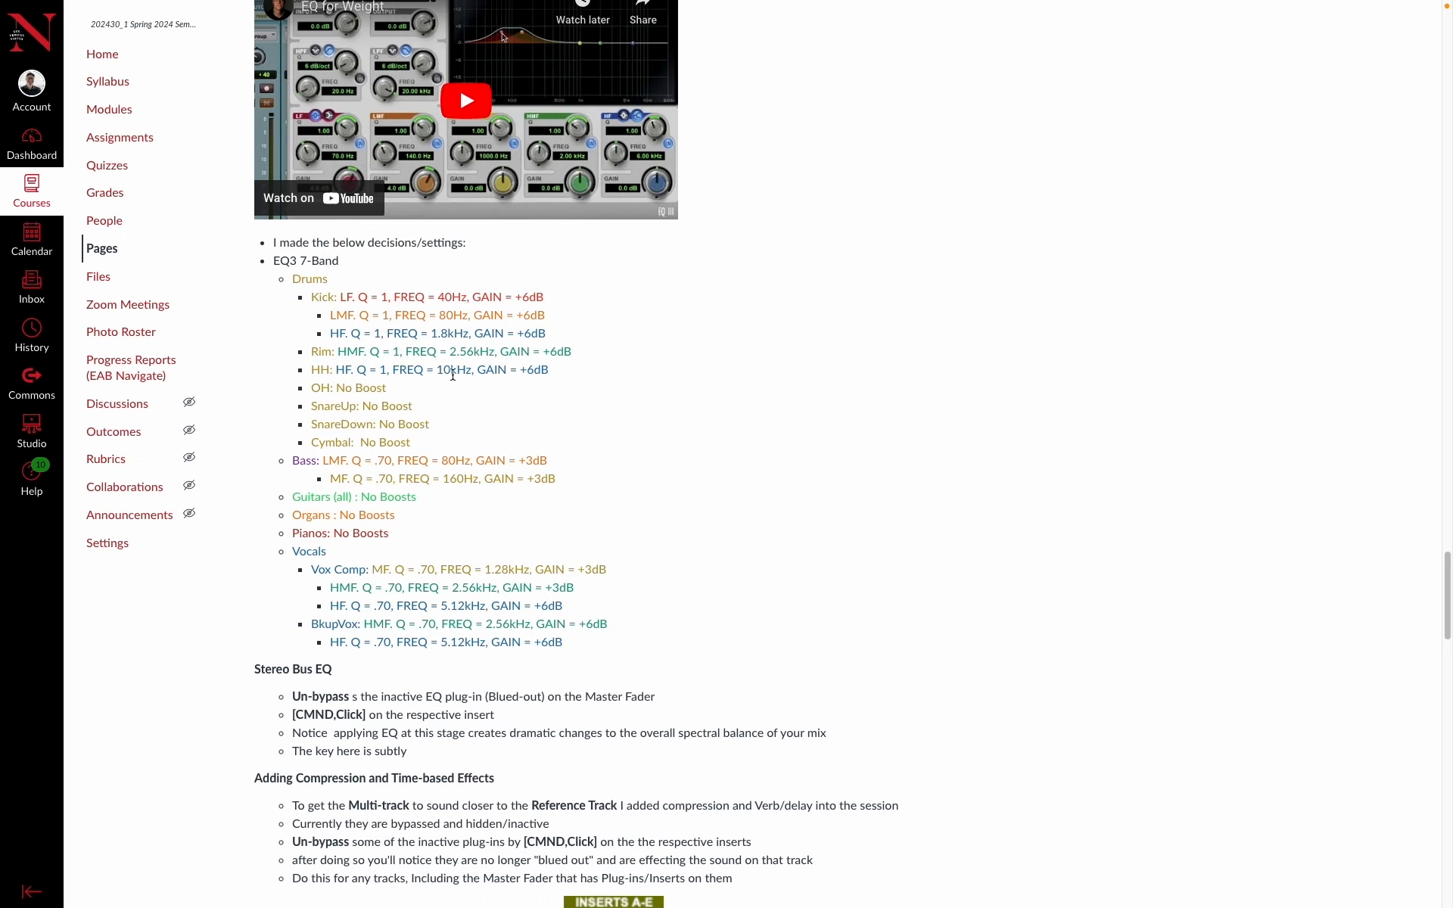
Step: Switch back to Pro Tools and take the second EQ3 7-Band plug-ins on the drum tracks out of bypass
{"action": "key", "text": "super+Tab"}
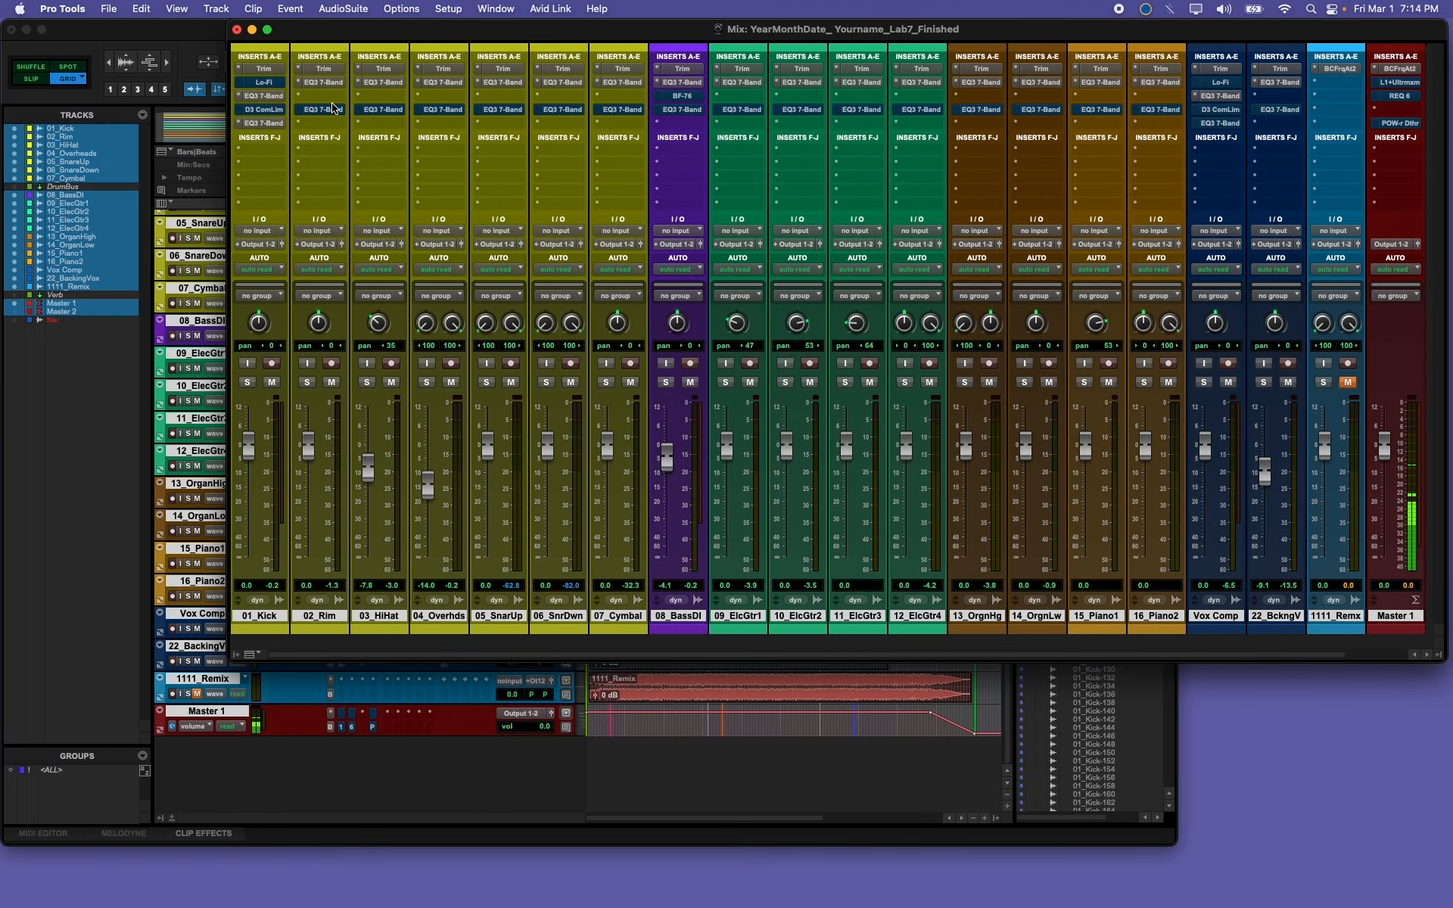
{"action": "left_click", "coordinate": [443, 114], "text": "super"}
{"action": "left_click", "coordinate": [501, 114], "text": "super"}
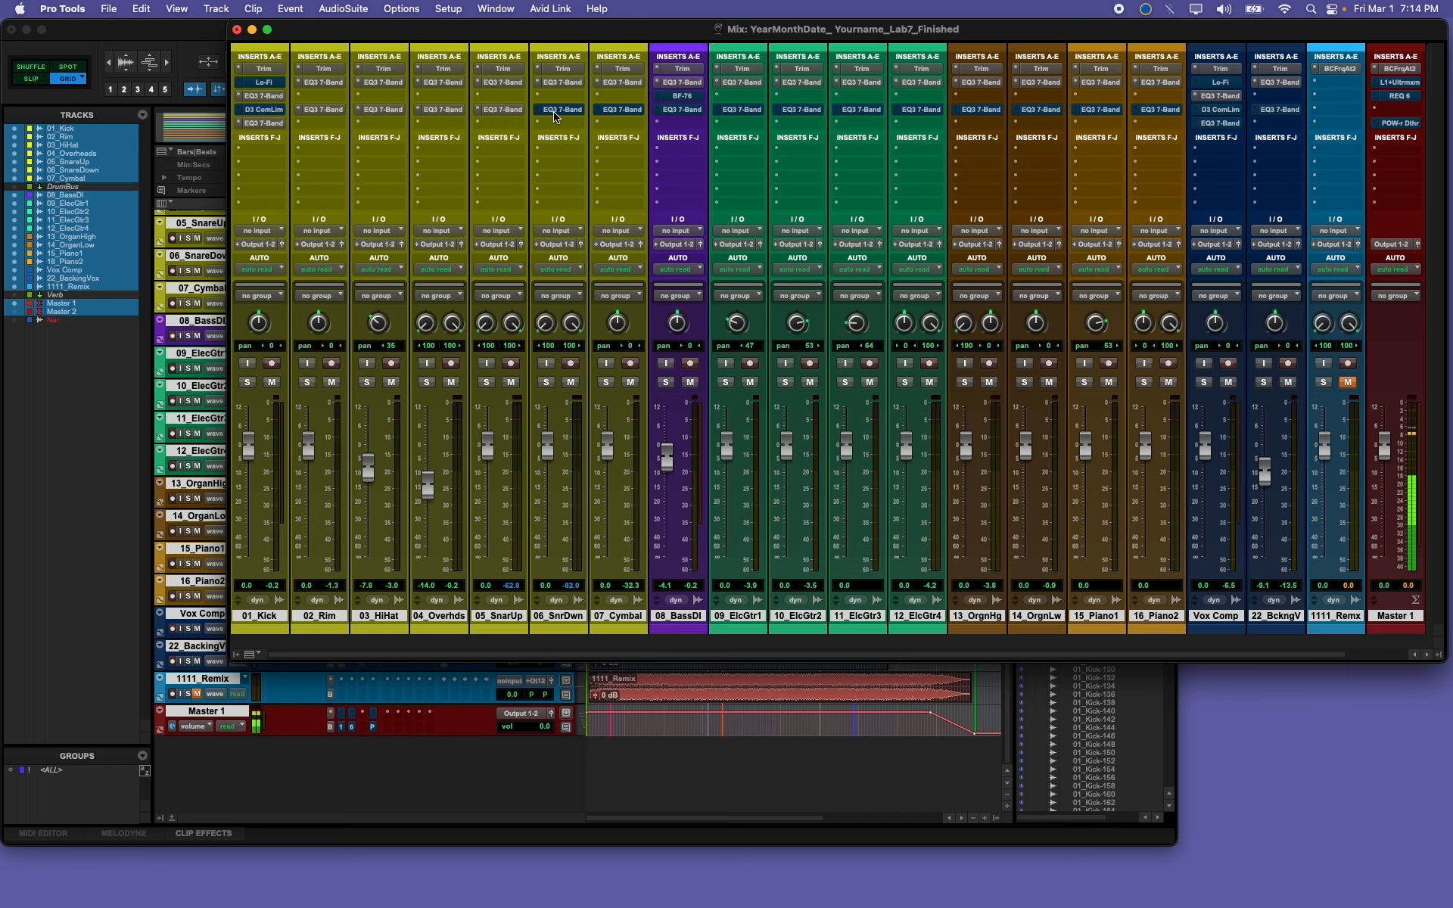
{"action": "left_click", "coordinate": [557, 115], "text": "super"}
{"action": "left_click", "coordinate": [618, 114], "text": "super"}
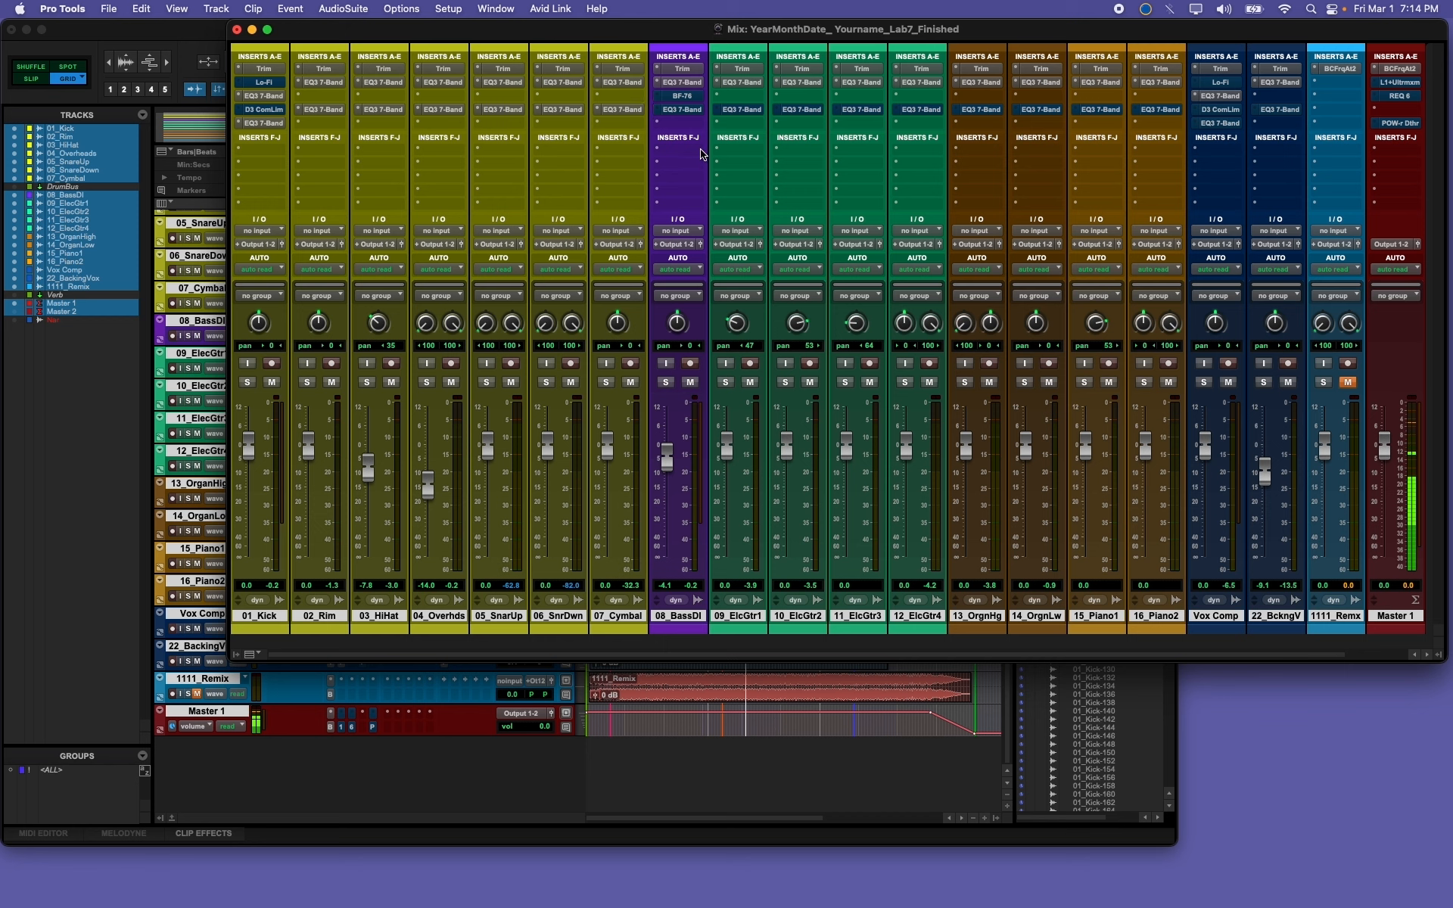
Step: Take the second EQ3 7-Band plug-ins on the bass, guitar, organ, piano and vocal tracks out of bypass, with Vox Comp's D3 plug-in bypassed
{"action": "left_click", "coordinate": [683, 110], "text": "super"}
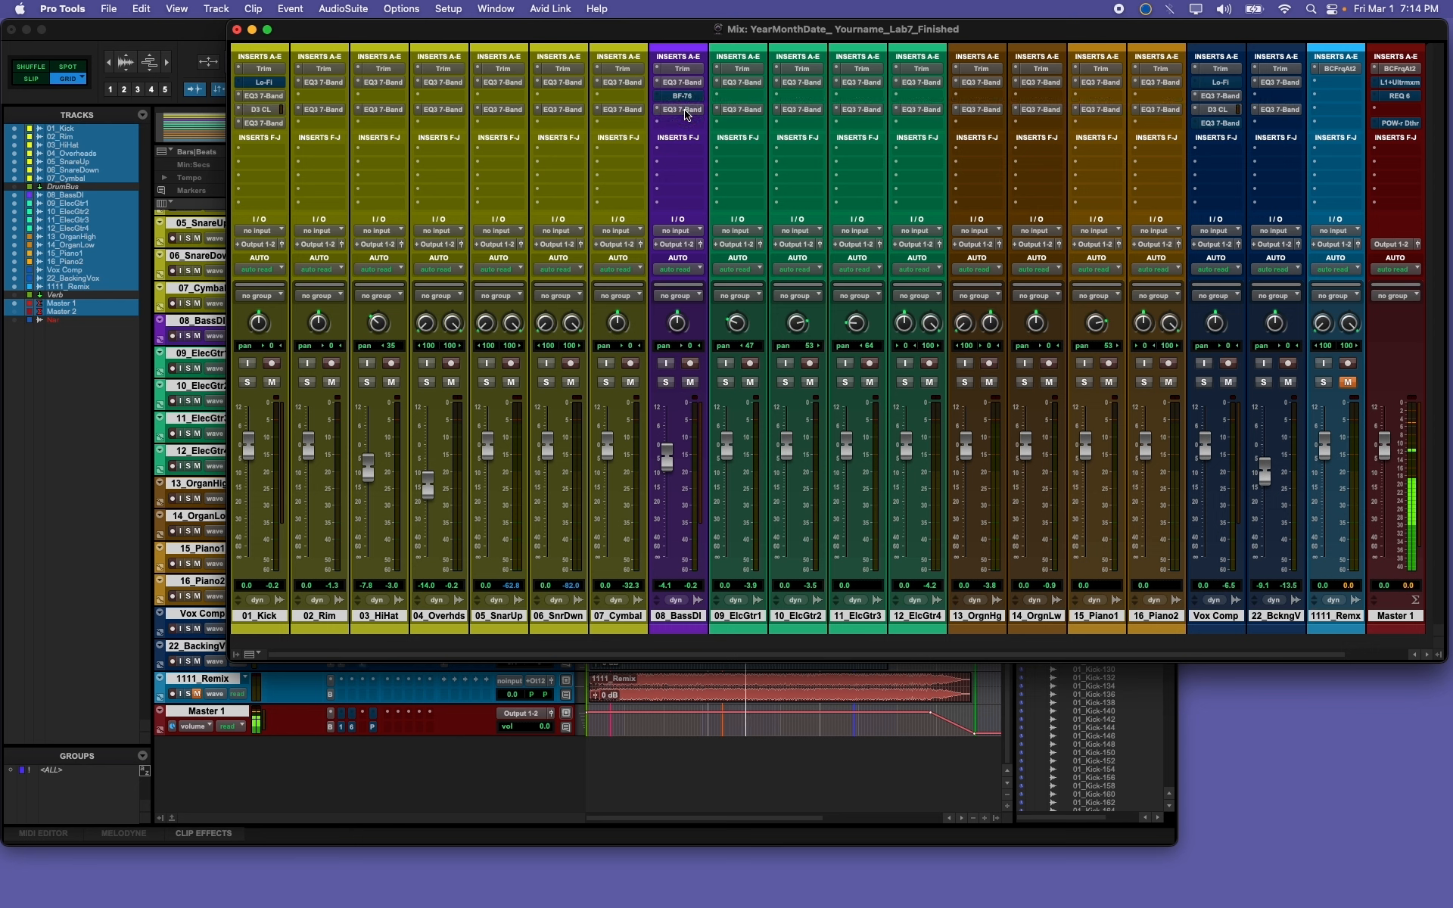
{"action": "left_click", "coordinate": [1218, 109], "text": "super"}
{"action": "left_click", "coordinate": [1207, 124], "text": "super"}
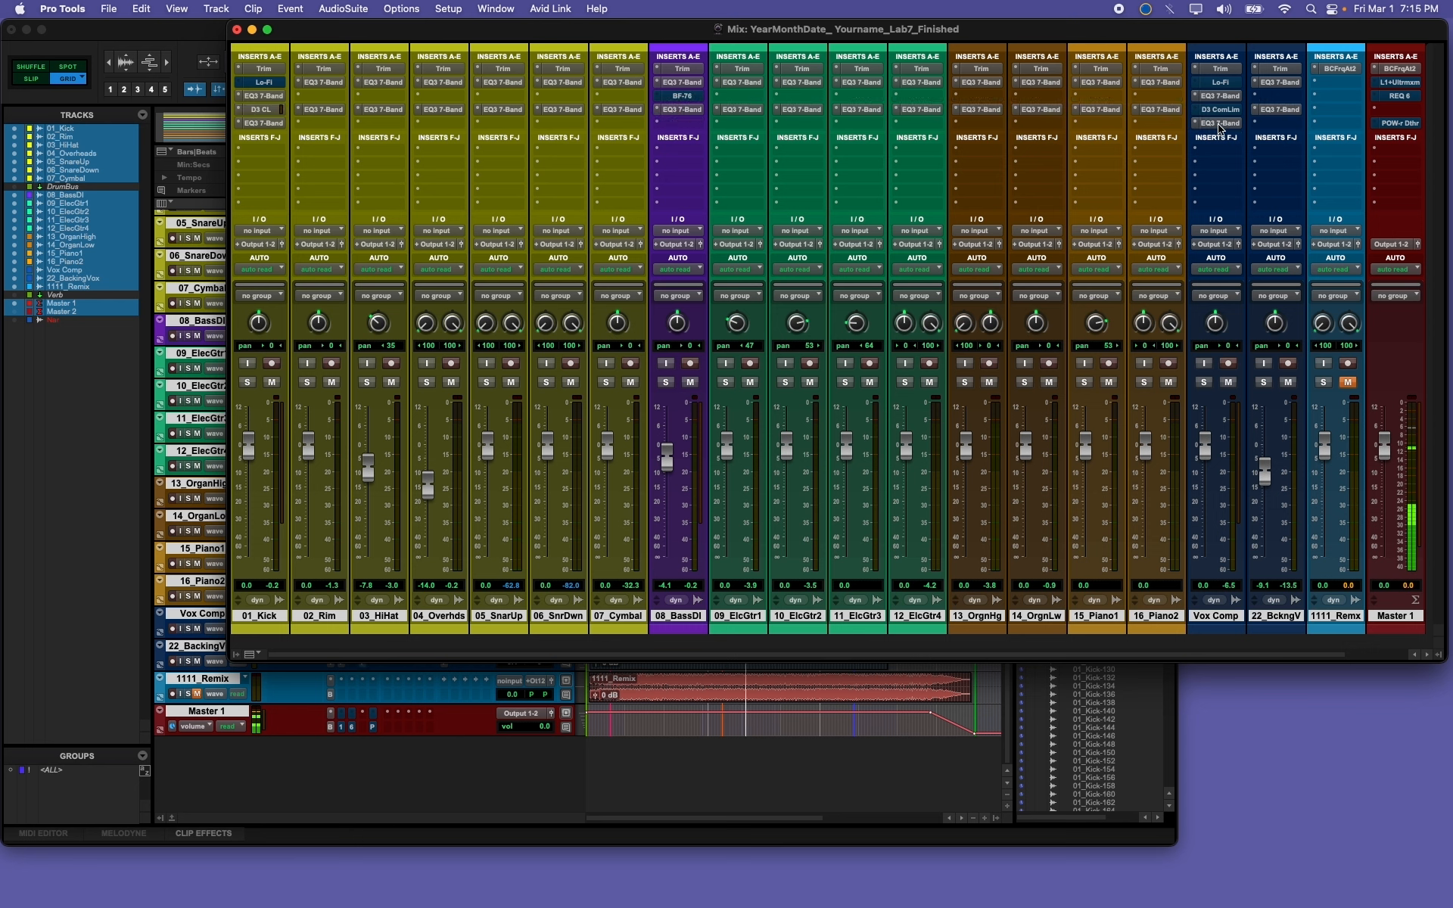
Step: Check the boost settings of the second EQ3 7-Band plug-ins on 01_Kick, 02_Rim, 03_HiHat and 08_BassDI
{"action": "left_click", "coordinate": [264, 124]}
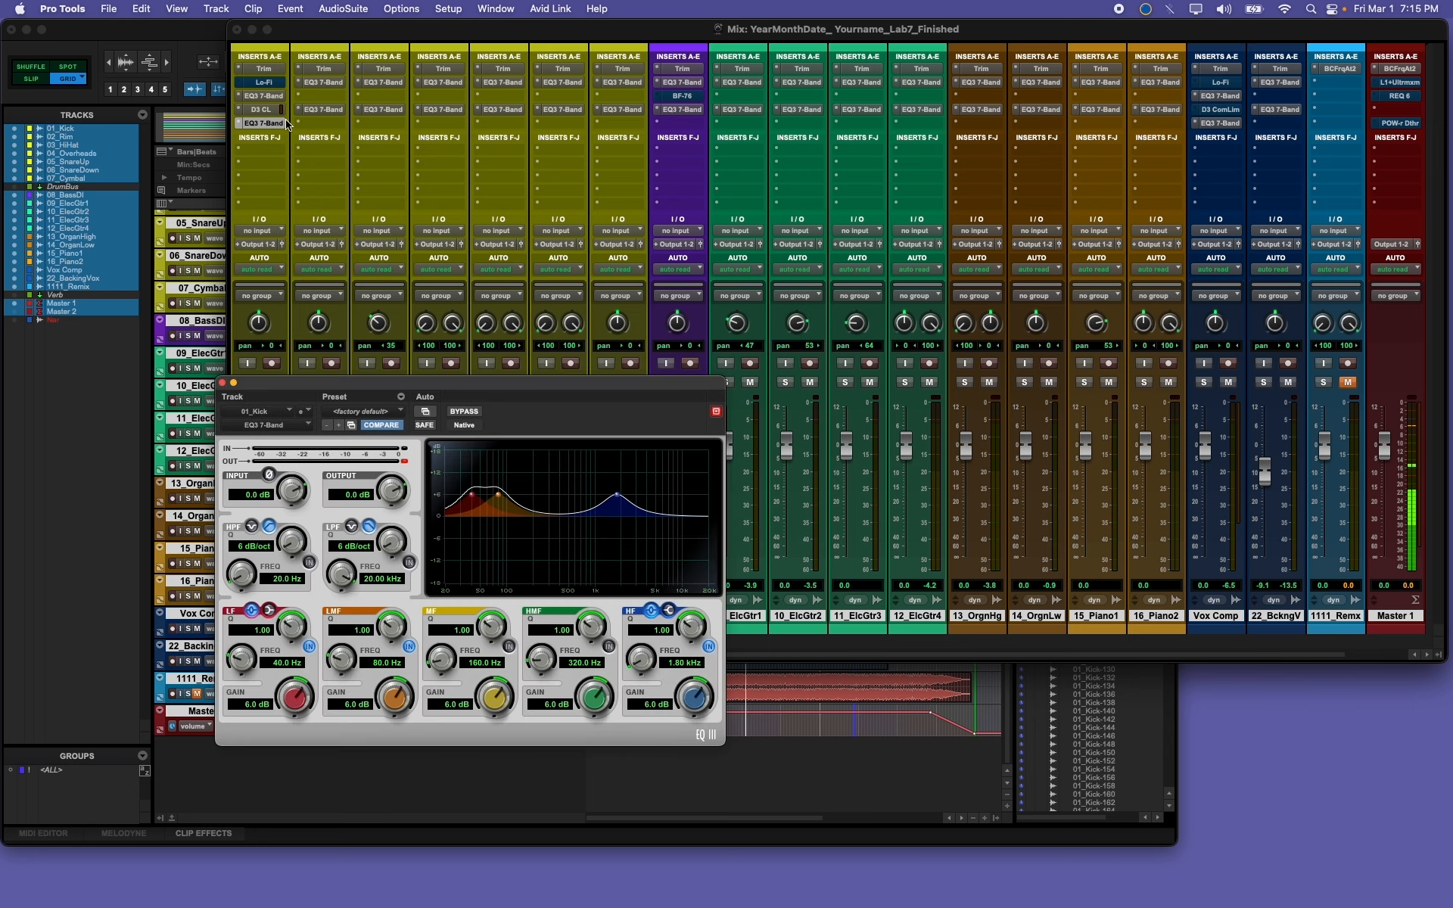
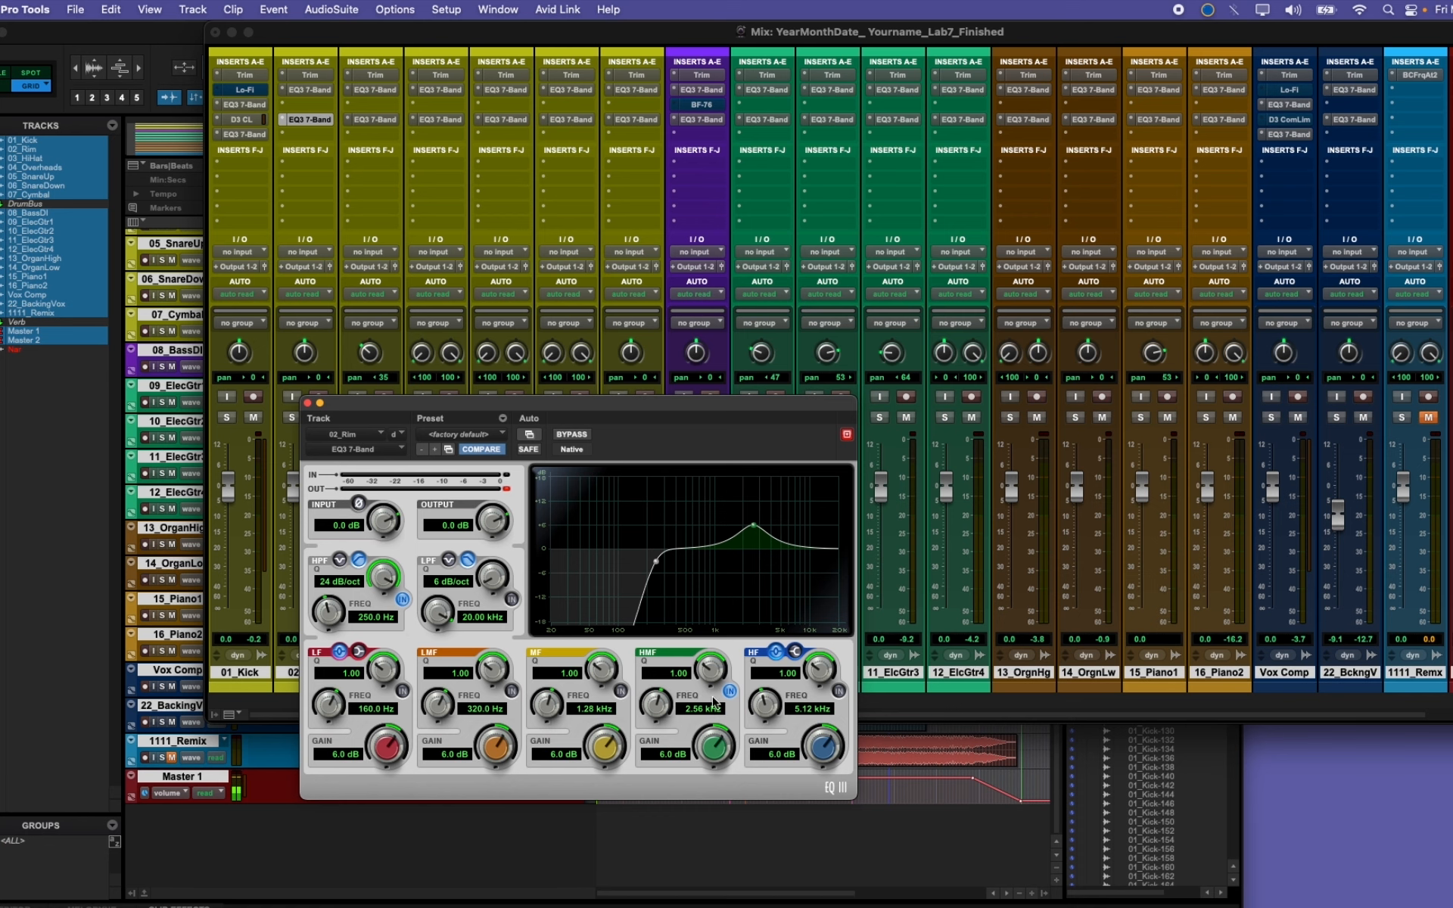
{"action": "left_click", "coordinate": [367, 120]}
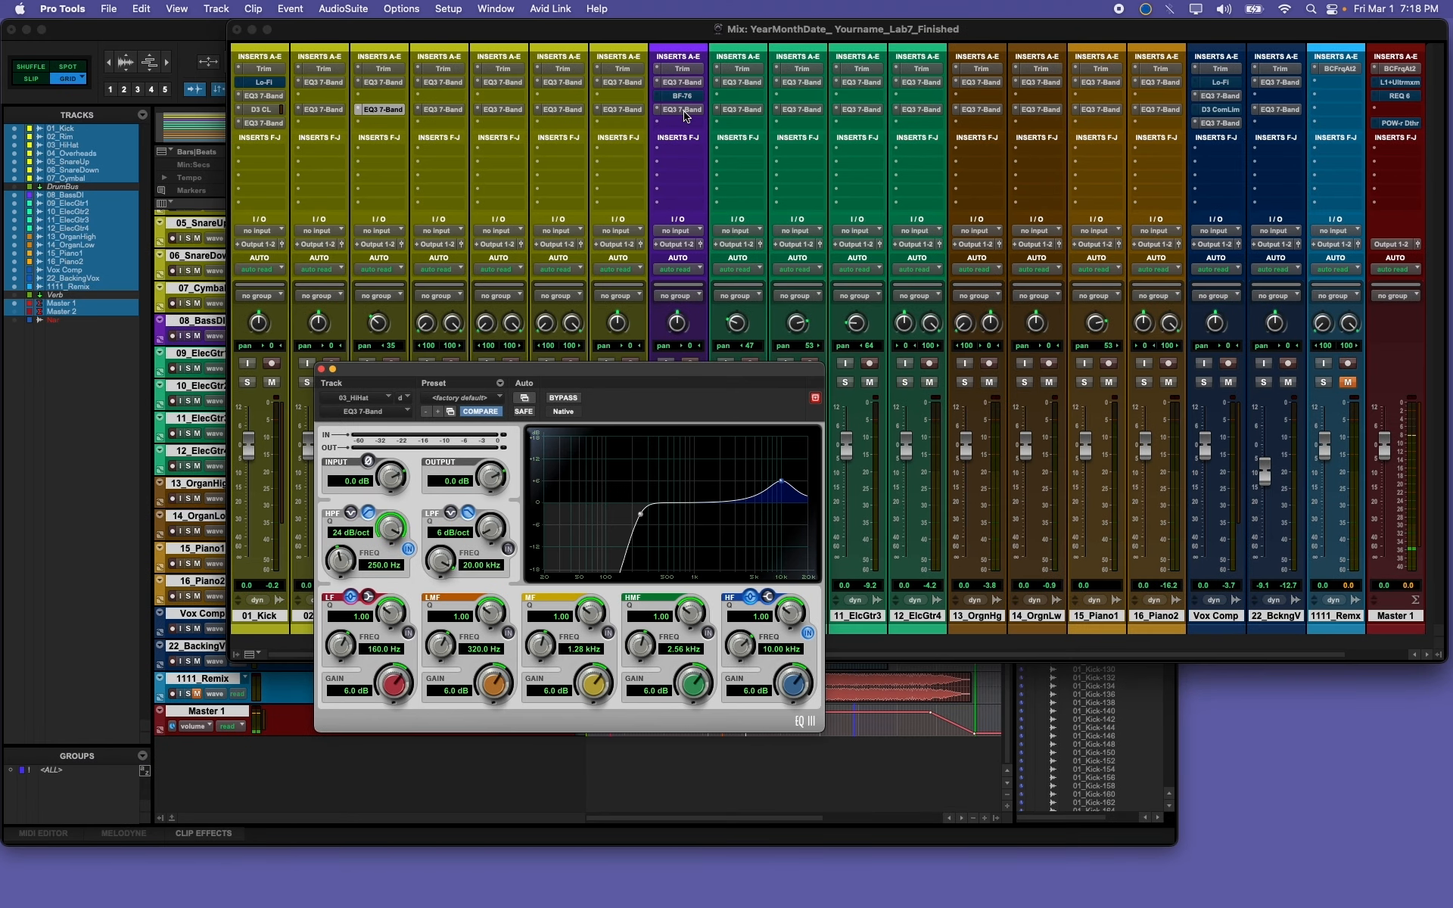
{"action": "left_click", "coordinate": [683, 110]}
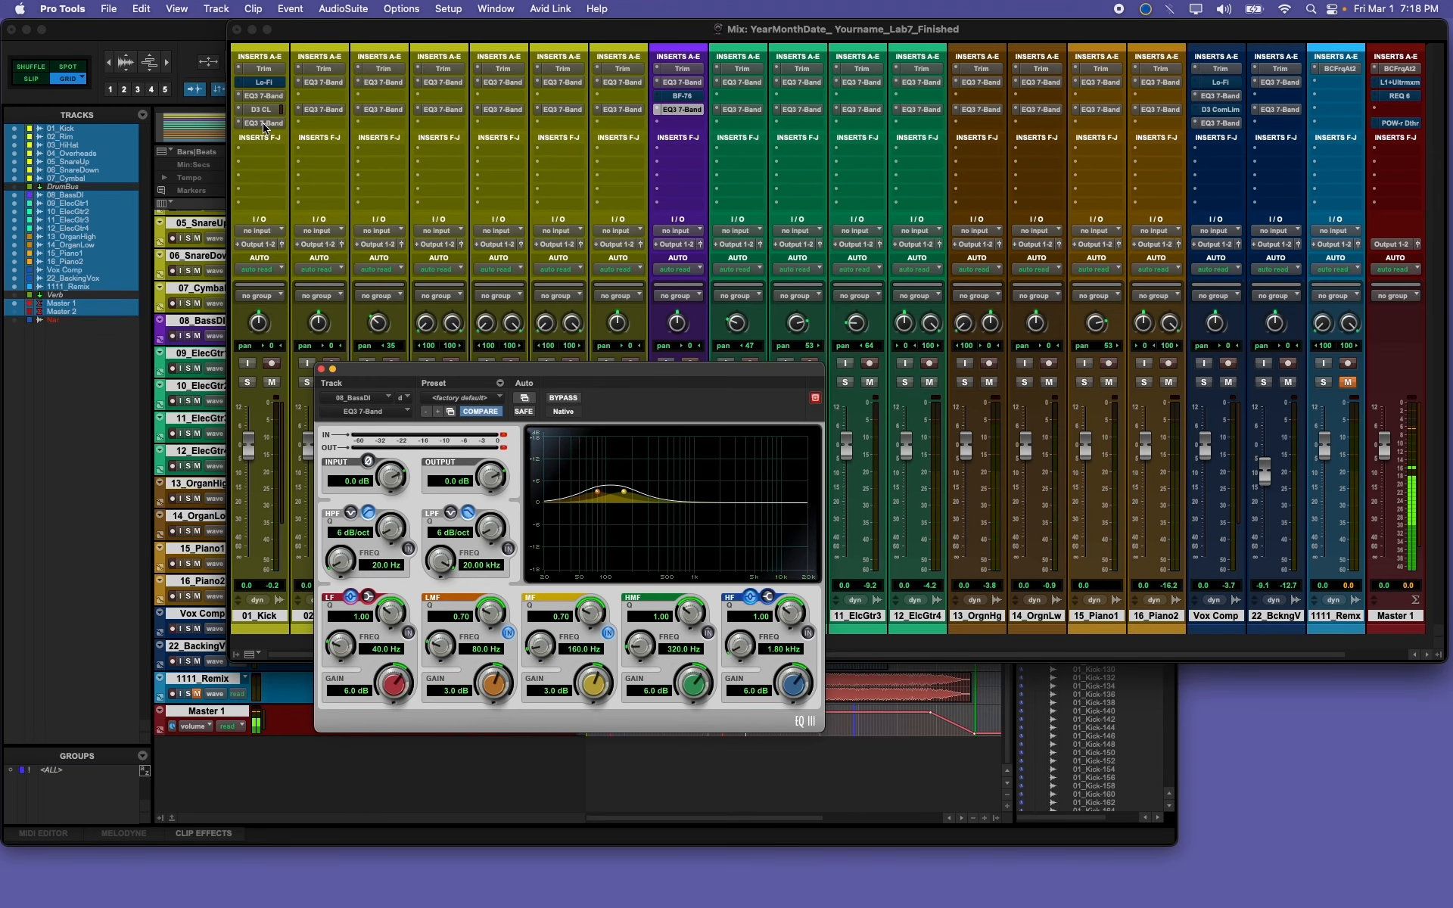
Step: Show the second EQ3 7-Band windows of 01_Kick and 08_BassDI side by side for comparison and clear the bass EQ's clip indicators
{"action": "left_click", "coordinate": [263, 123]}
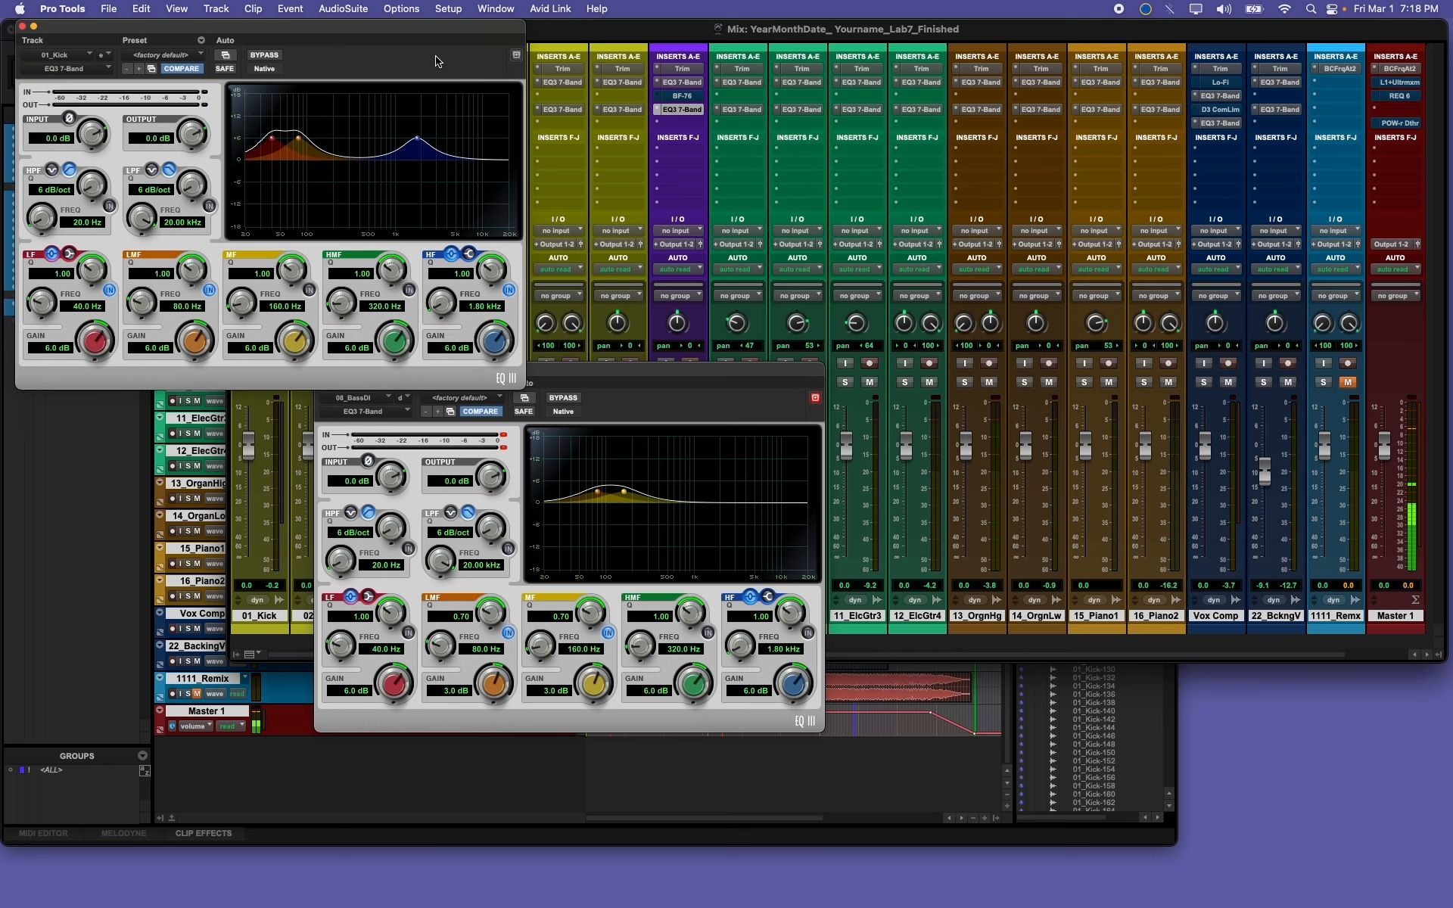
{"action": "left_click_drag", "start_coordinate": [651, 383], "coordinate": [1043, 144]}
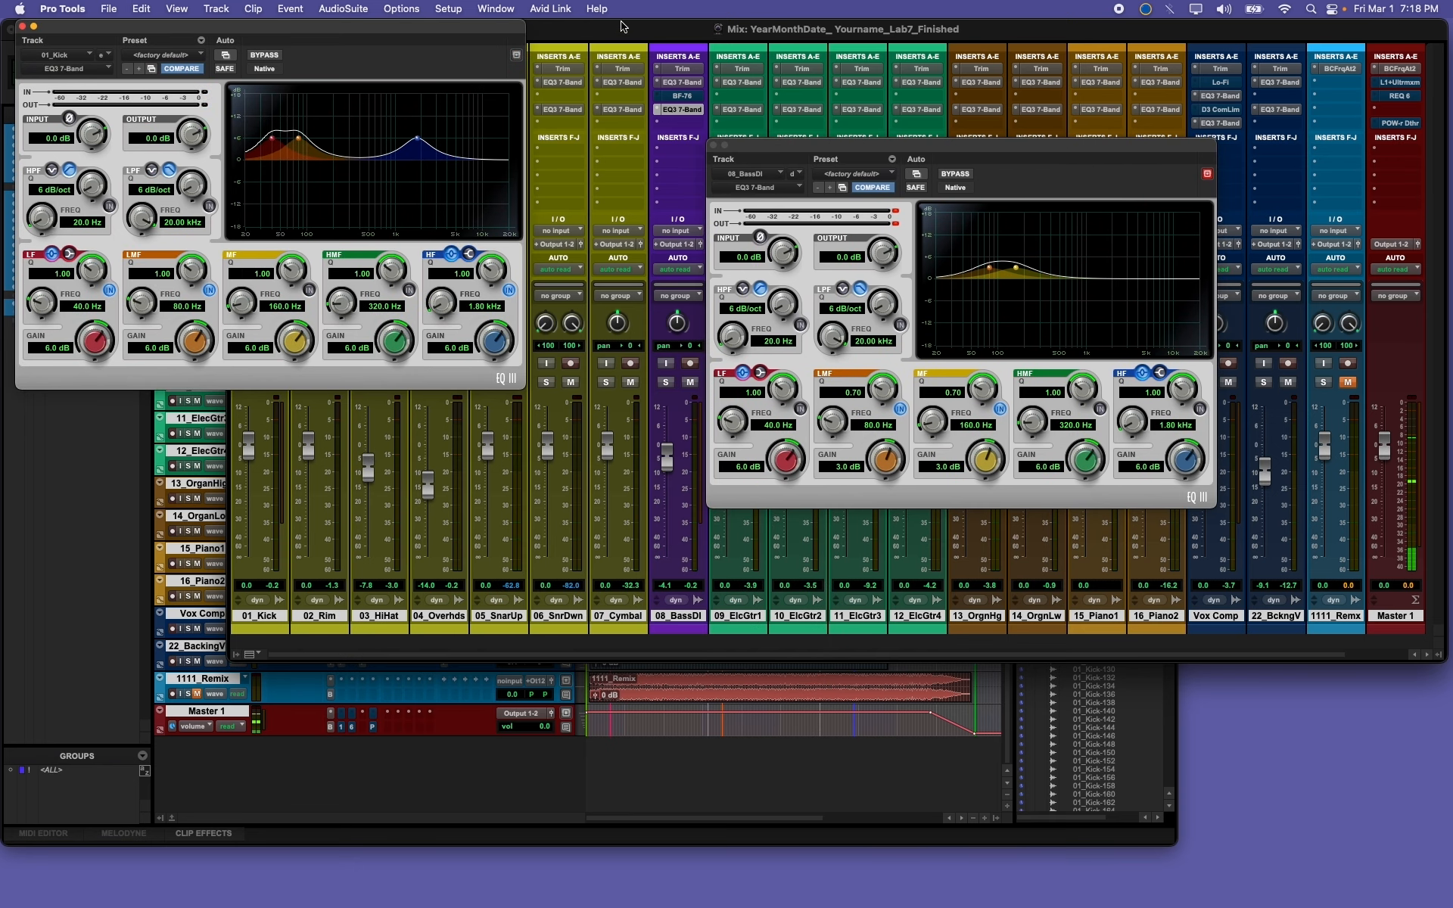
{"action": "left_click_drag", "start_coordinate": [484, 33], "coordinate": [658, 148]}
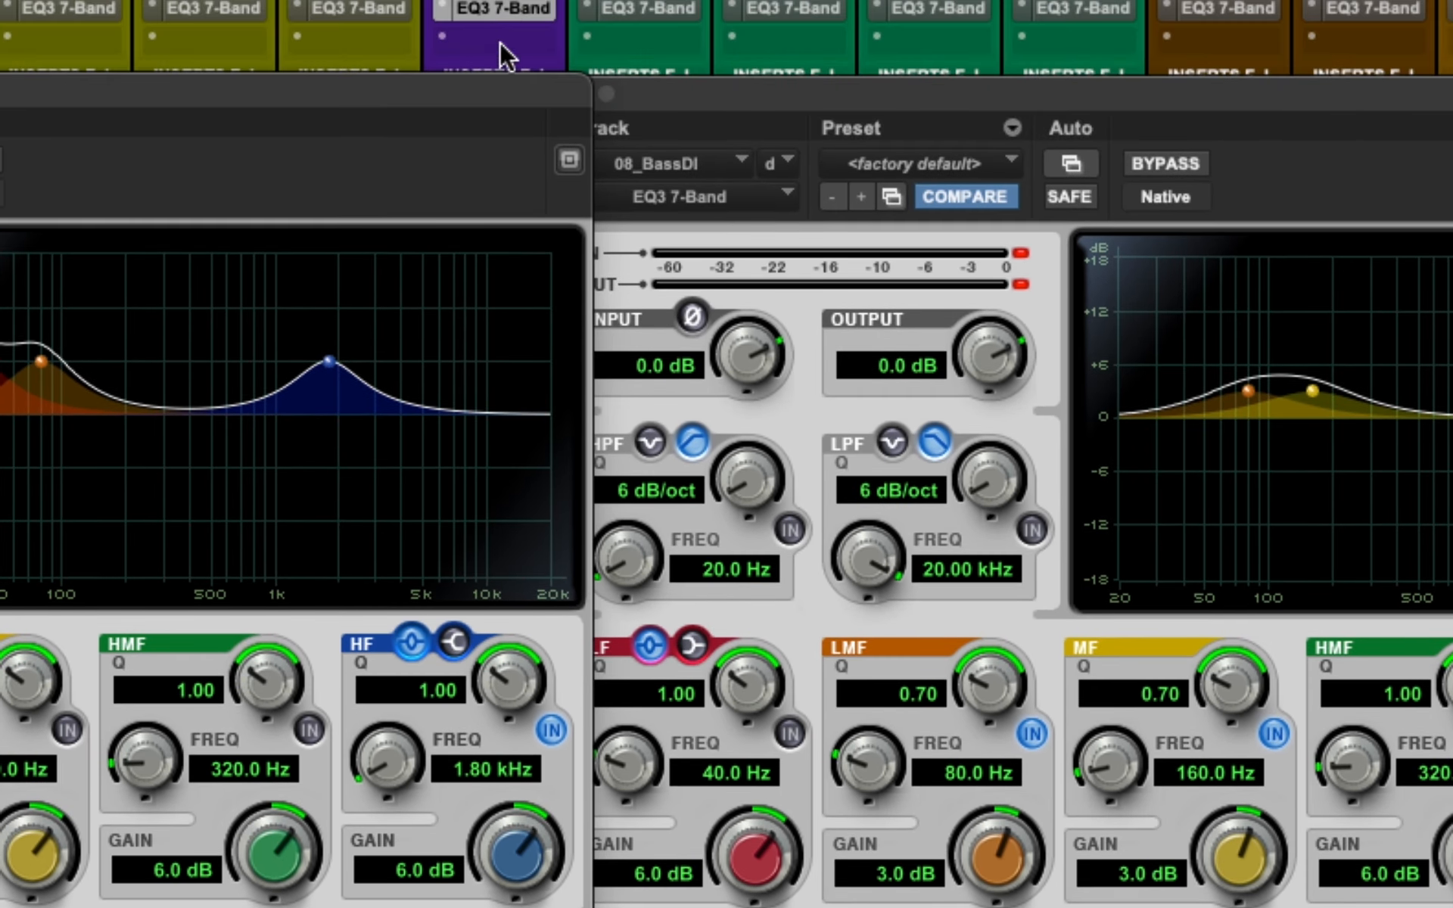
{"action": "left_click_drag", "start_coordinate": [500, 100], "coordinate": [298, 105]}
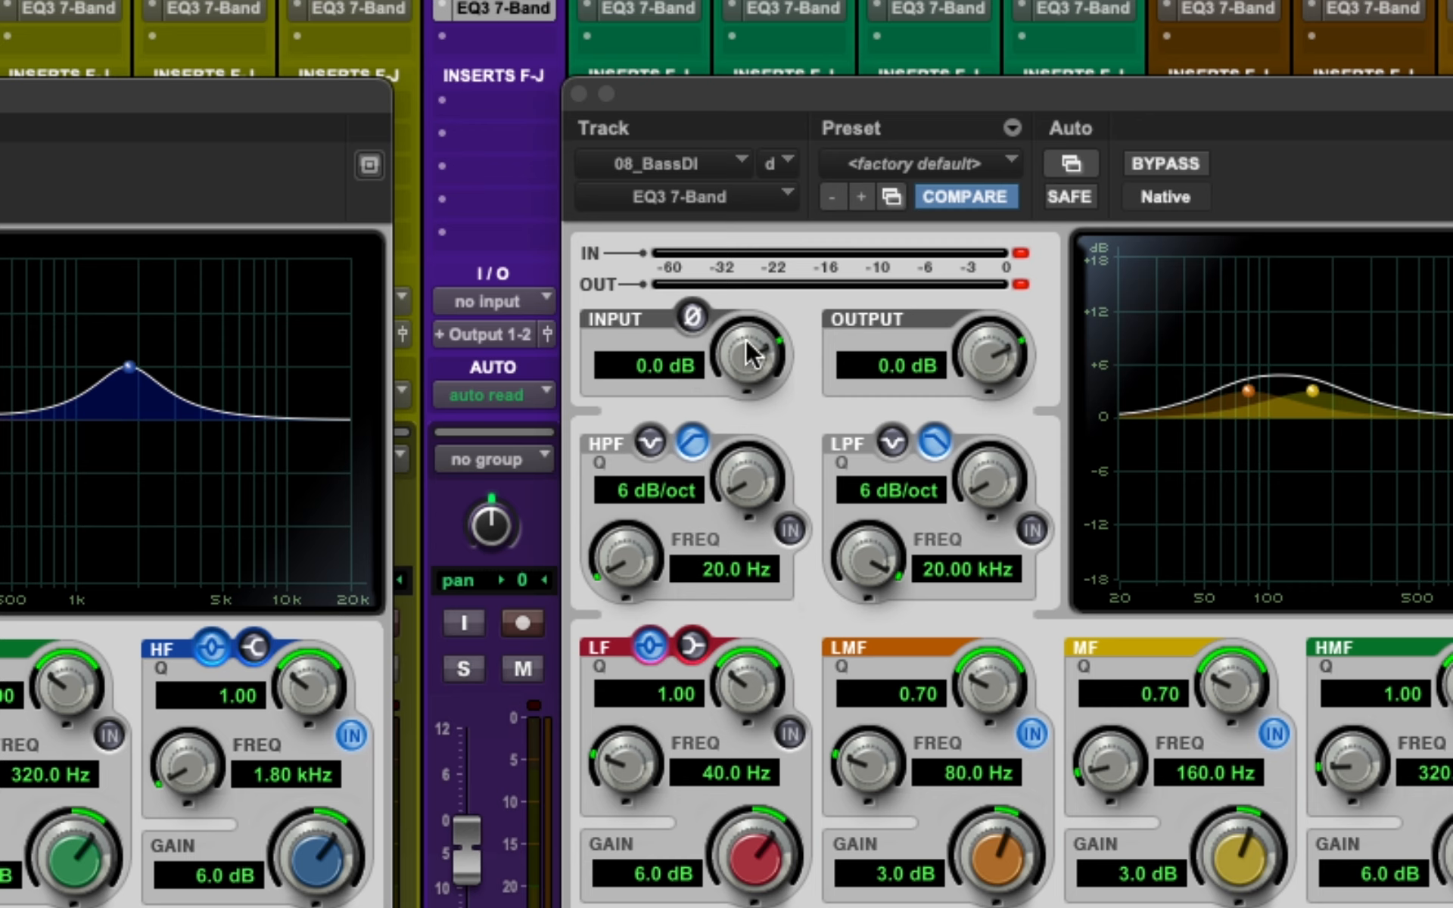
{"action": "left_click", "coordinate": [1016, 242]}
{"action": "left_click", "coordinate": [1018, 282]}
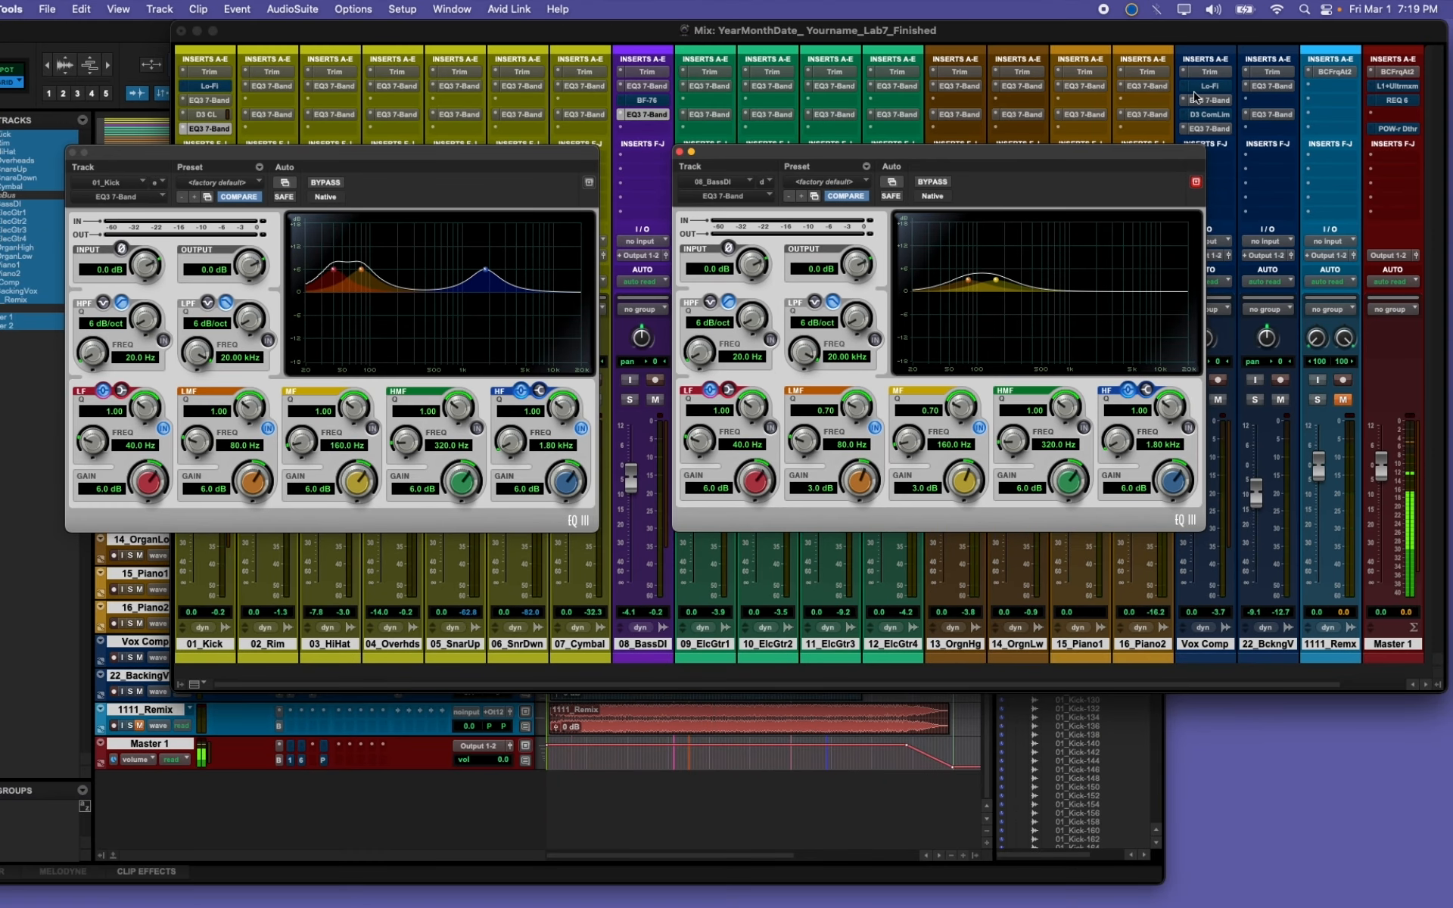
Step: Compare the two EQ3 7-Band plug-ins on Vox Comp side by side and close all open plug-in windows
{"action": "left_click", "coordinate": [1203, 100]}
{"action": "left_click", "coordinate": [1209, 129]}
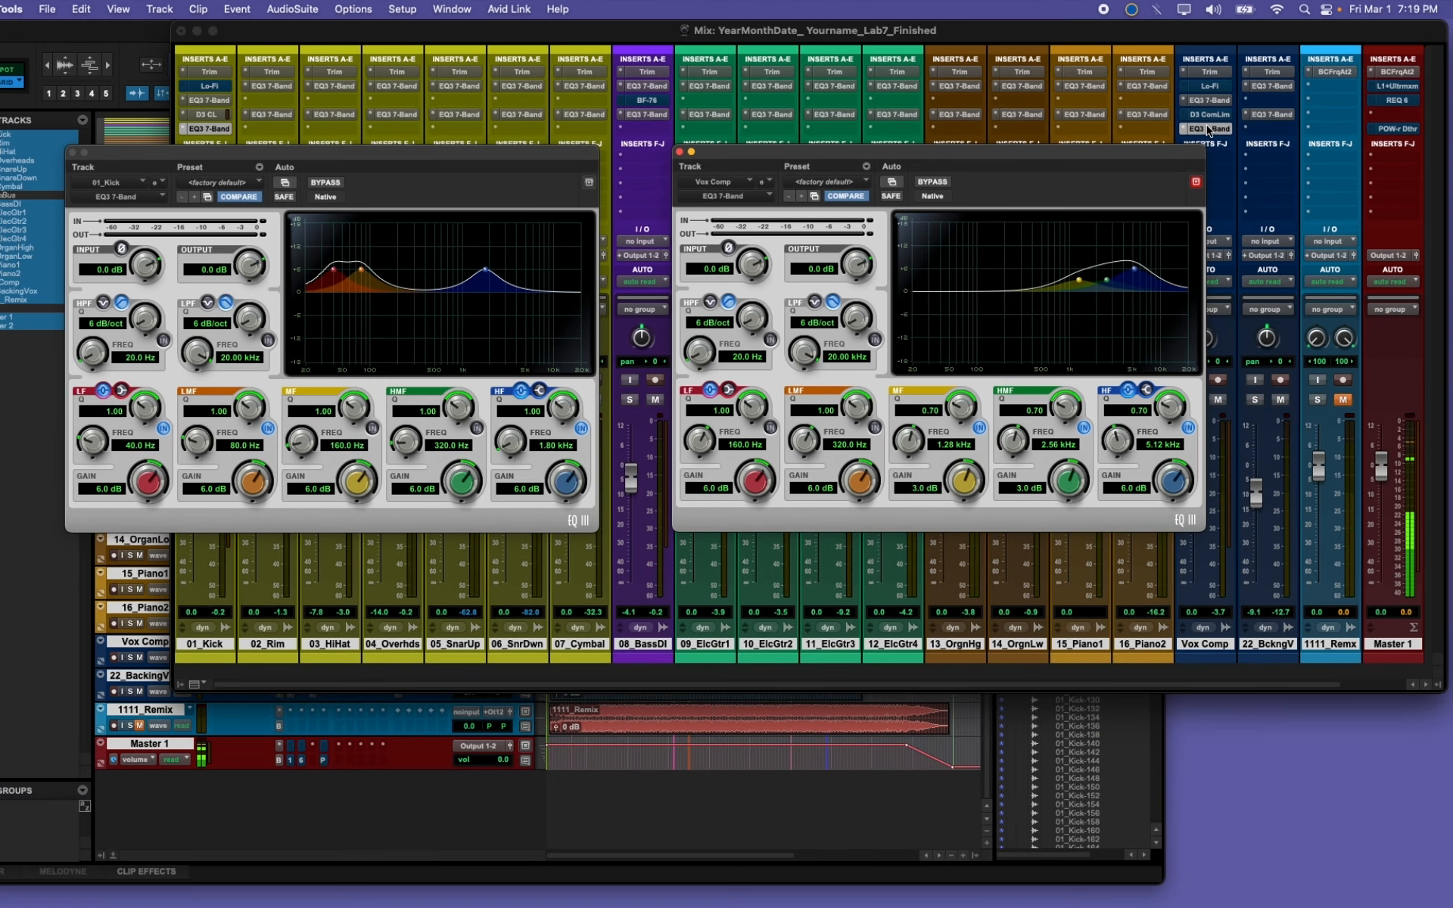
{"action": "left_click", "coordinate": [73, 152]}
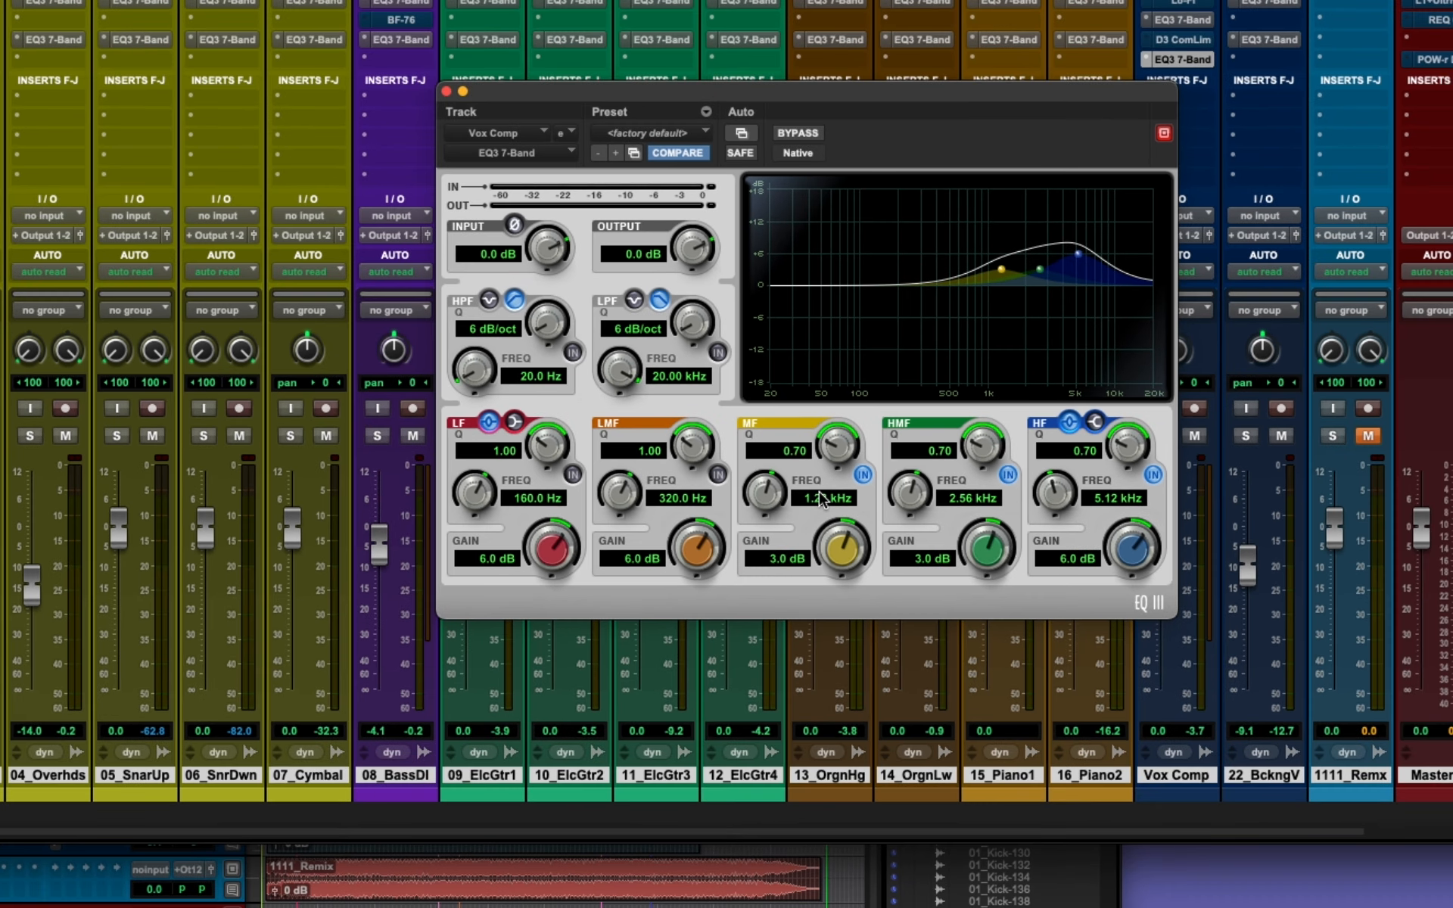
{"action": "left_click", "coordinate": [1193, 17]}
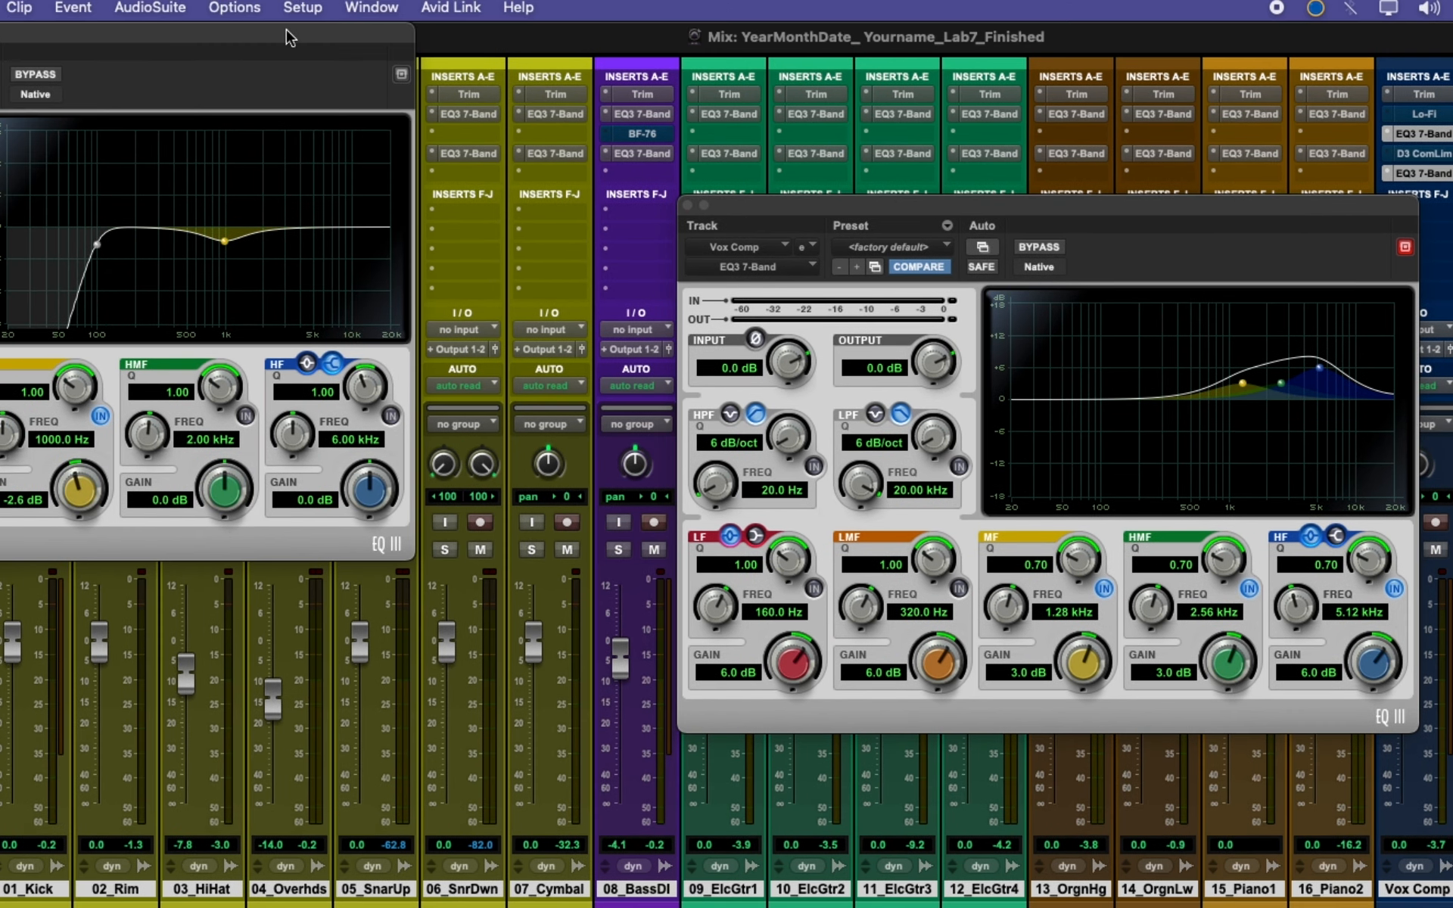
{"action": "left_click_drag", "start_coordinate": [290, 36], "coordinate": [507, 124]}
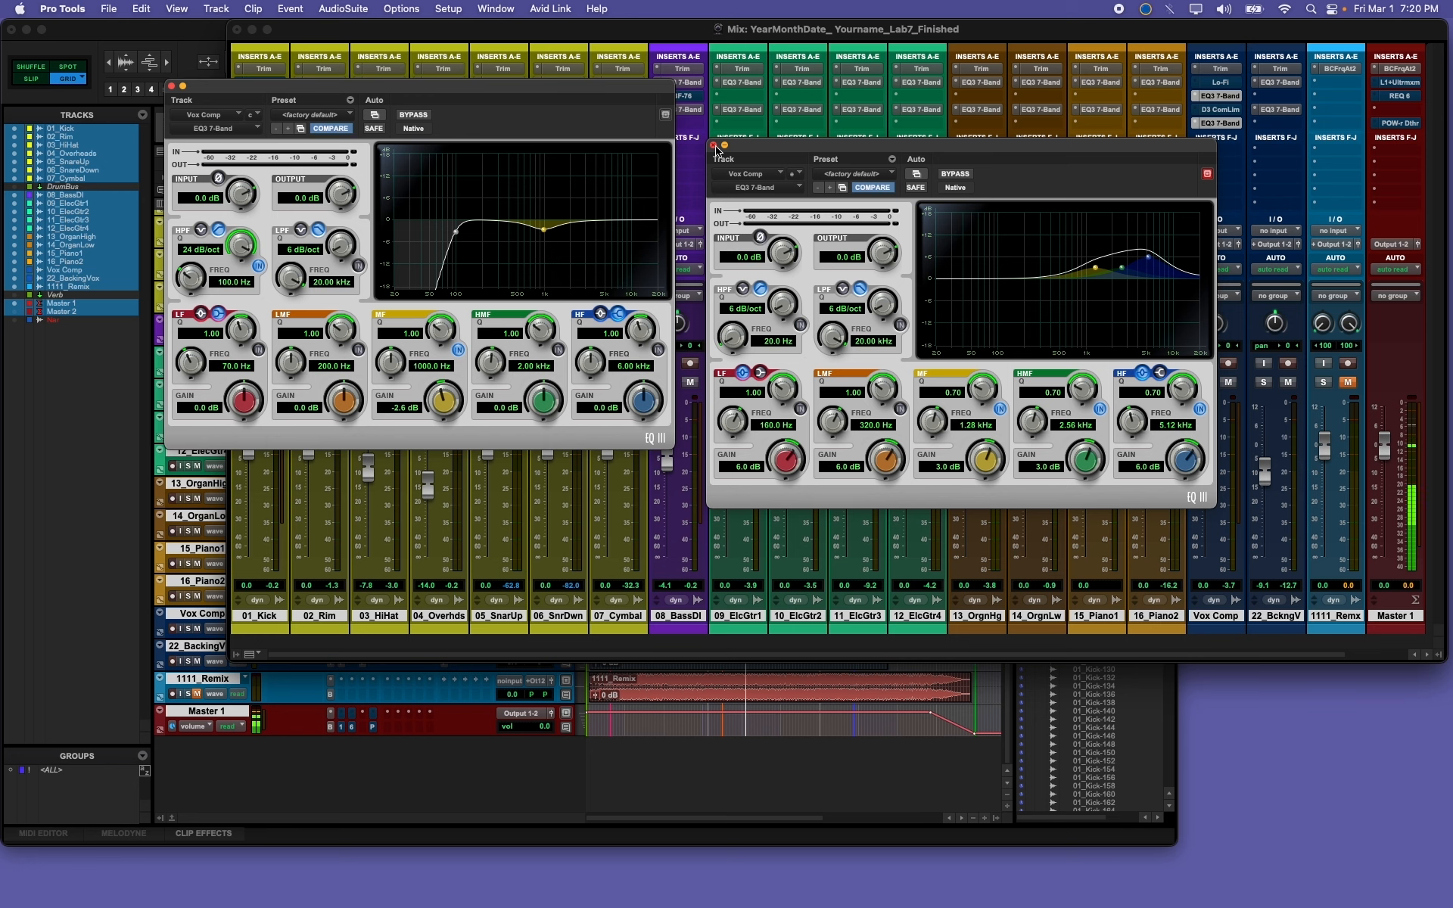
{"action": "left_click", "coordinate": [716, 146]}
{"action": "left_click", "coordinate": [171, 85]}
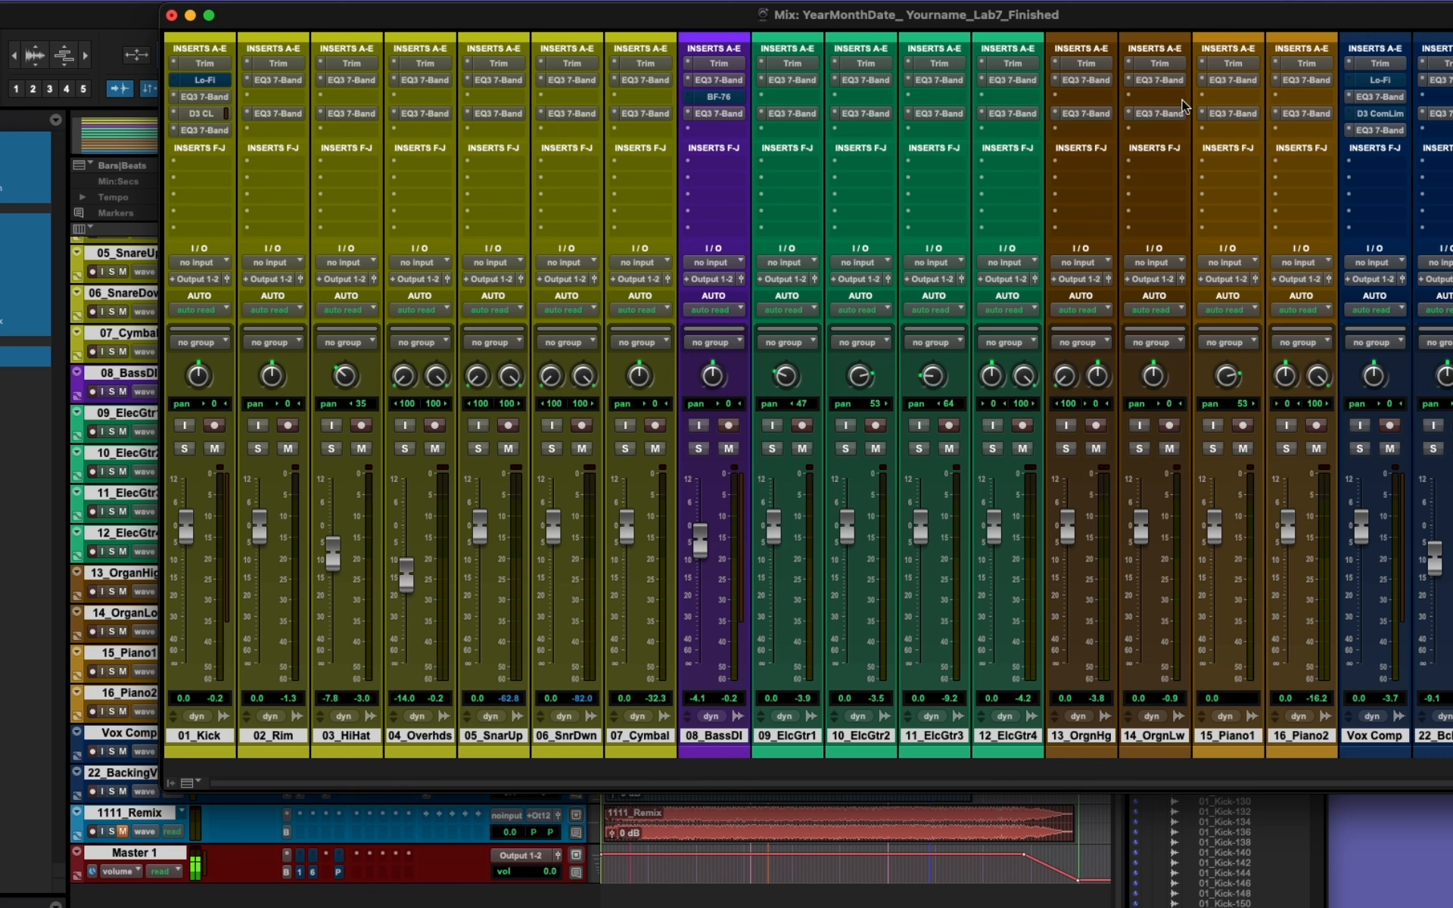
Step: Open both EQ3 7-Band plug-ins on 02_Rim in separate windows to compare the subtractive and additive settings
{"action": "left_click", "coordinate": [274, 76]}
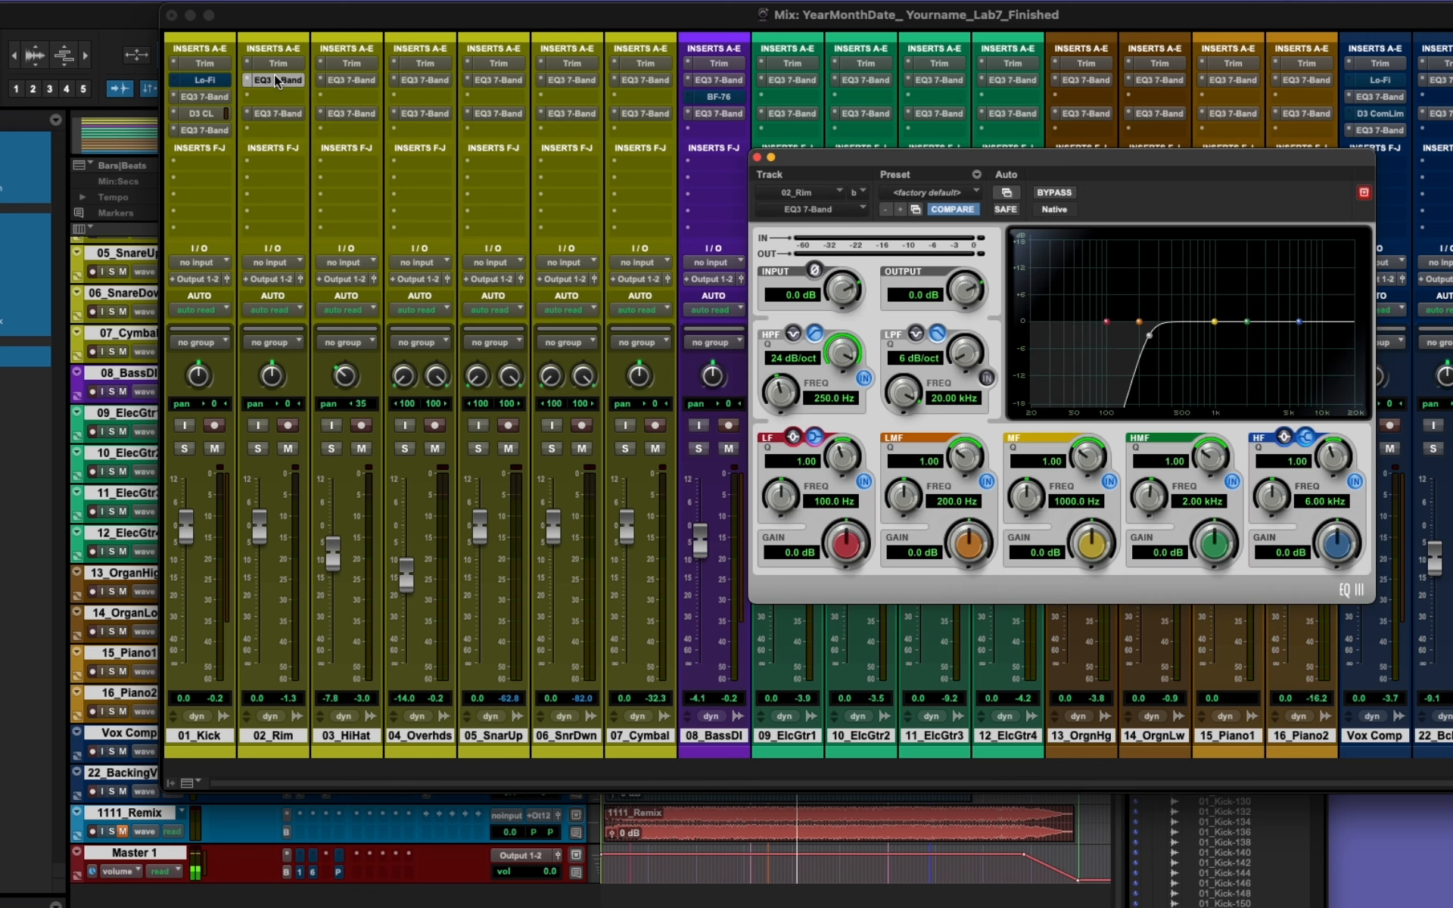
{"action": "left_click", "coordinate": [284, 113]}
{"action": "left_click_drag", "start_coordinate": [387, 77], "coordinate": [1230, 599]}
{"action": "left_click_drag", "start_coordinate": [888, 171], "coordinate": [110, 95]}
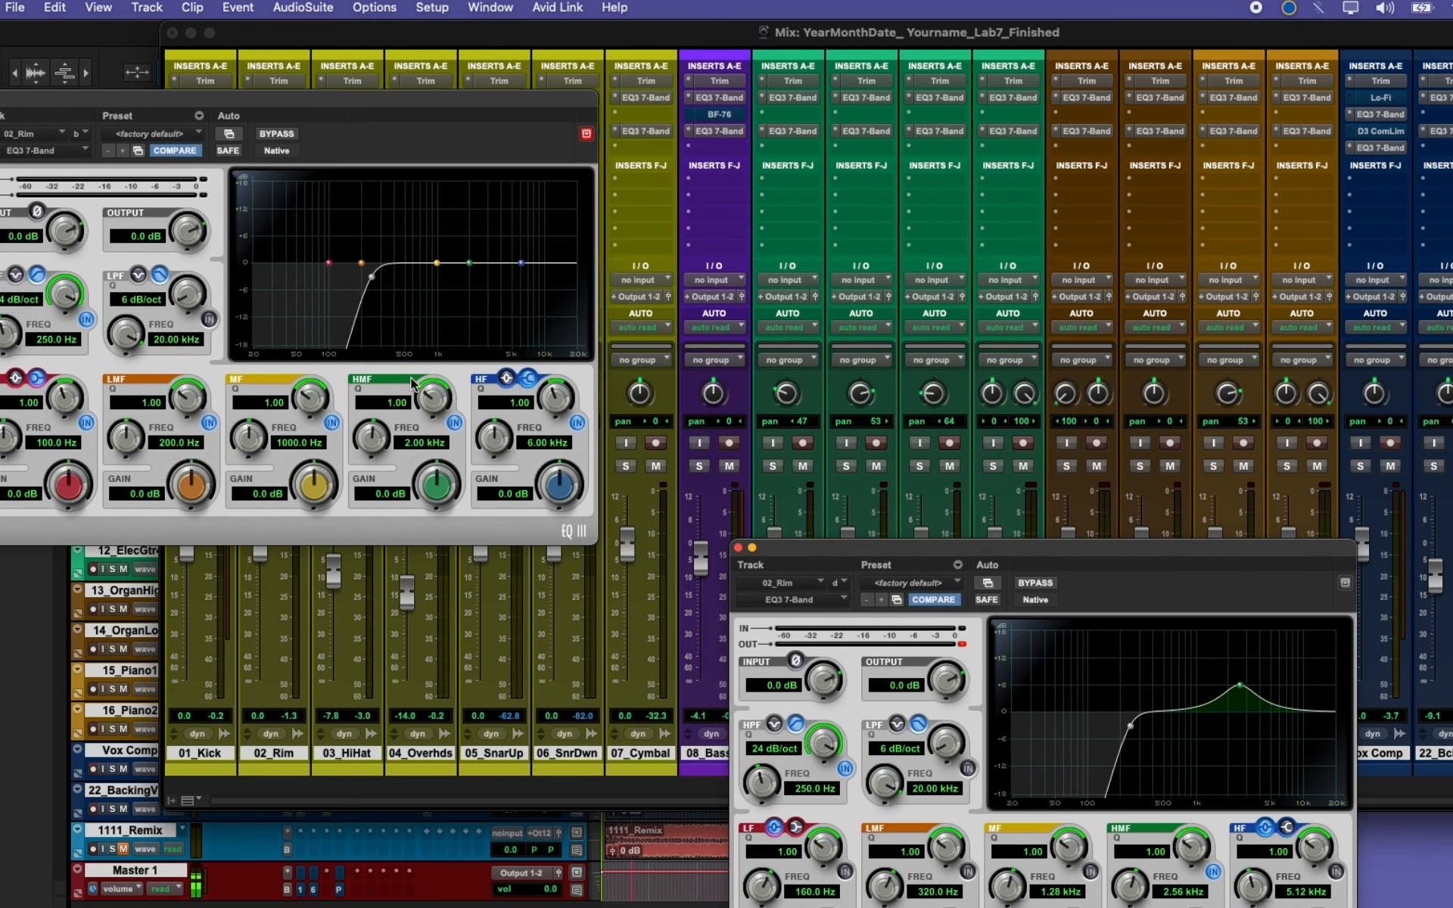
{"action": "left_click_drag", "start_coordinate": [823, 555], "coordinate": [335, 648]}
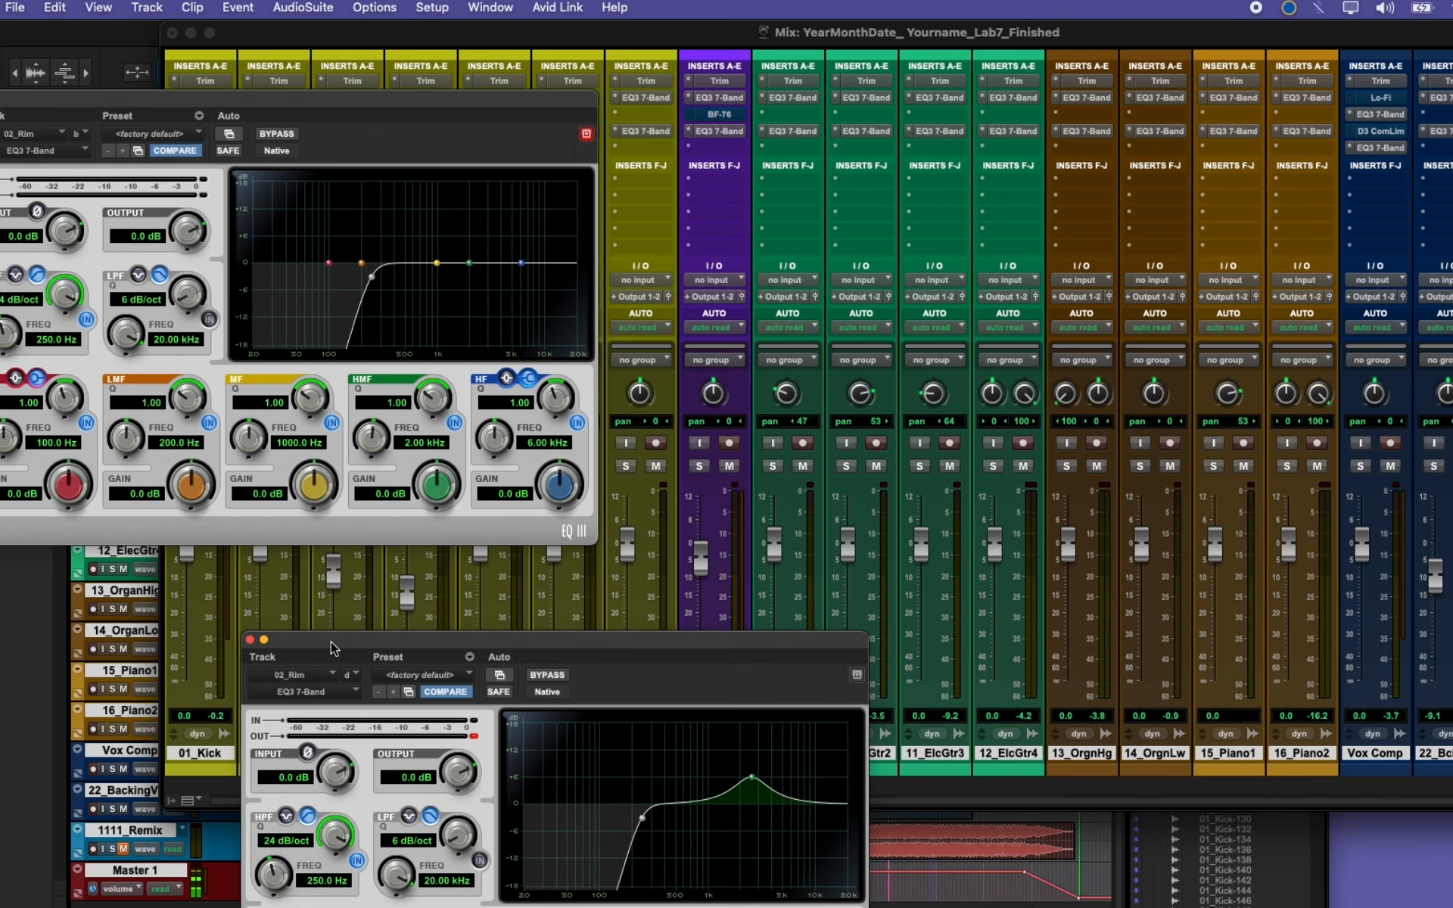
Step: Open both EQ3 7-Band plug-ins and the BF-76 on 08_BassDI and lay the windows out in insert order for comparison
{"action": "left_click", "coordinate": [713, 96]}
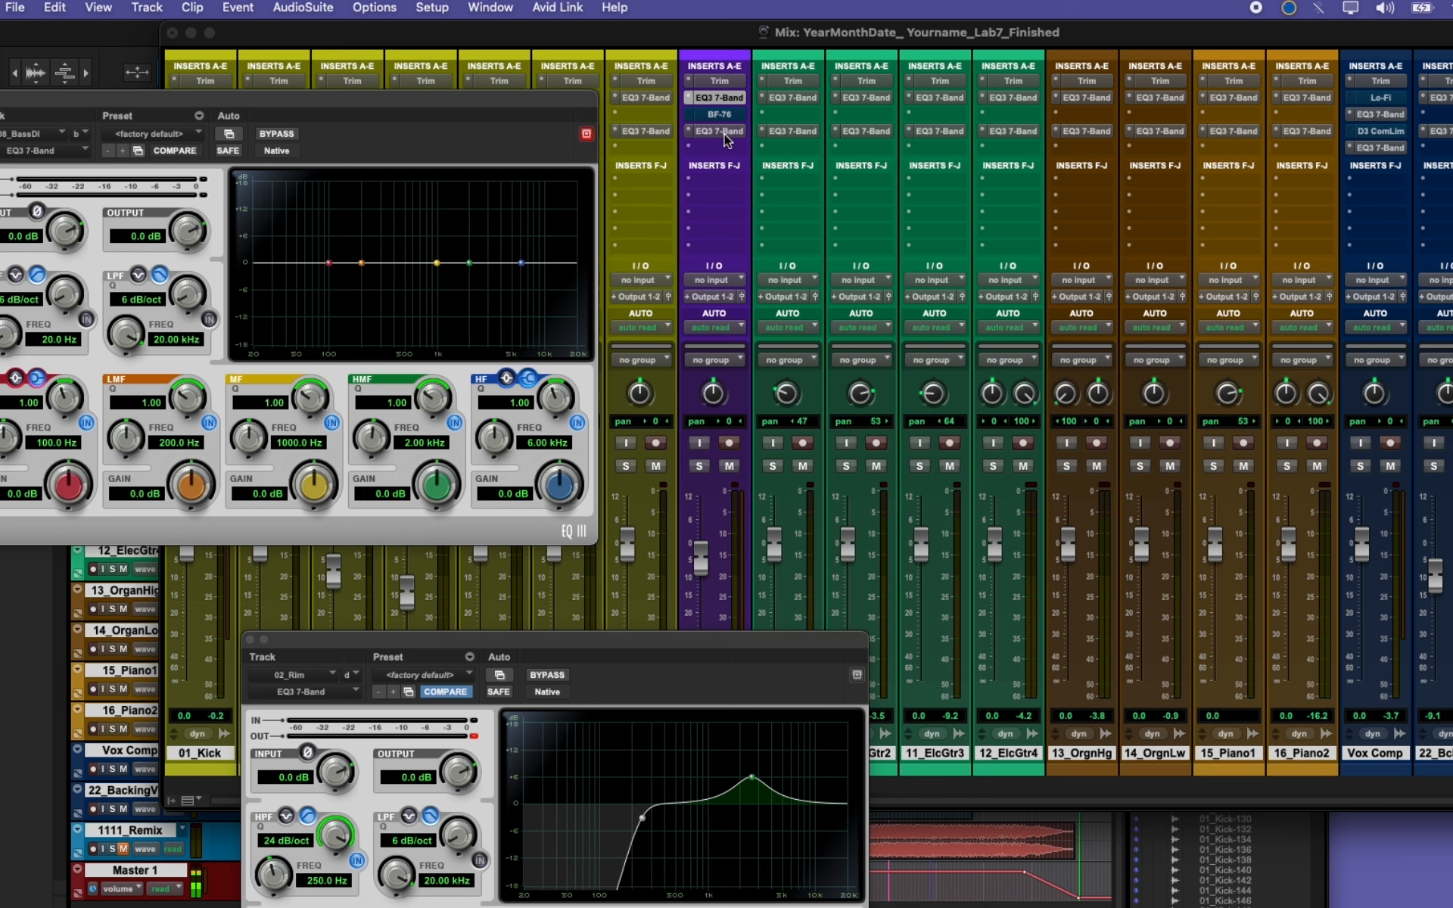
{"action": "left_click", "coordinate": [721, 132]}
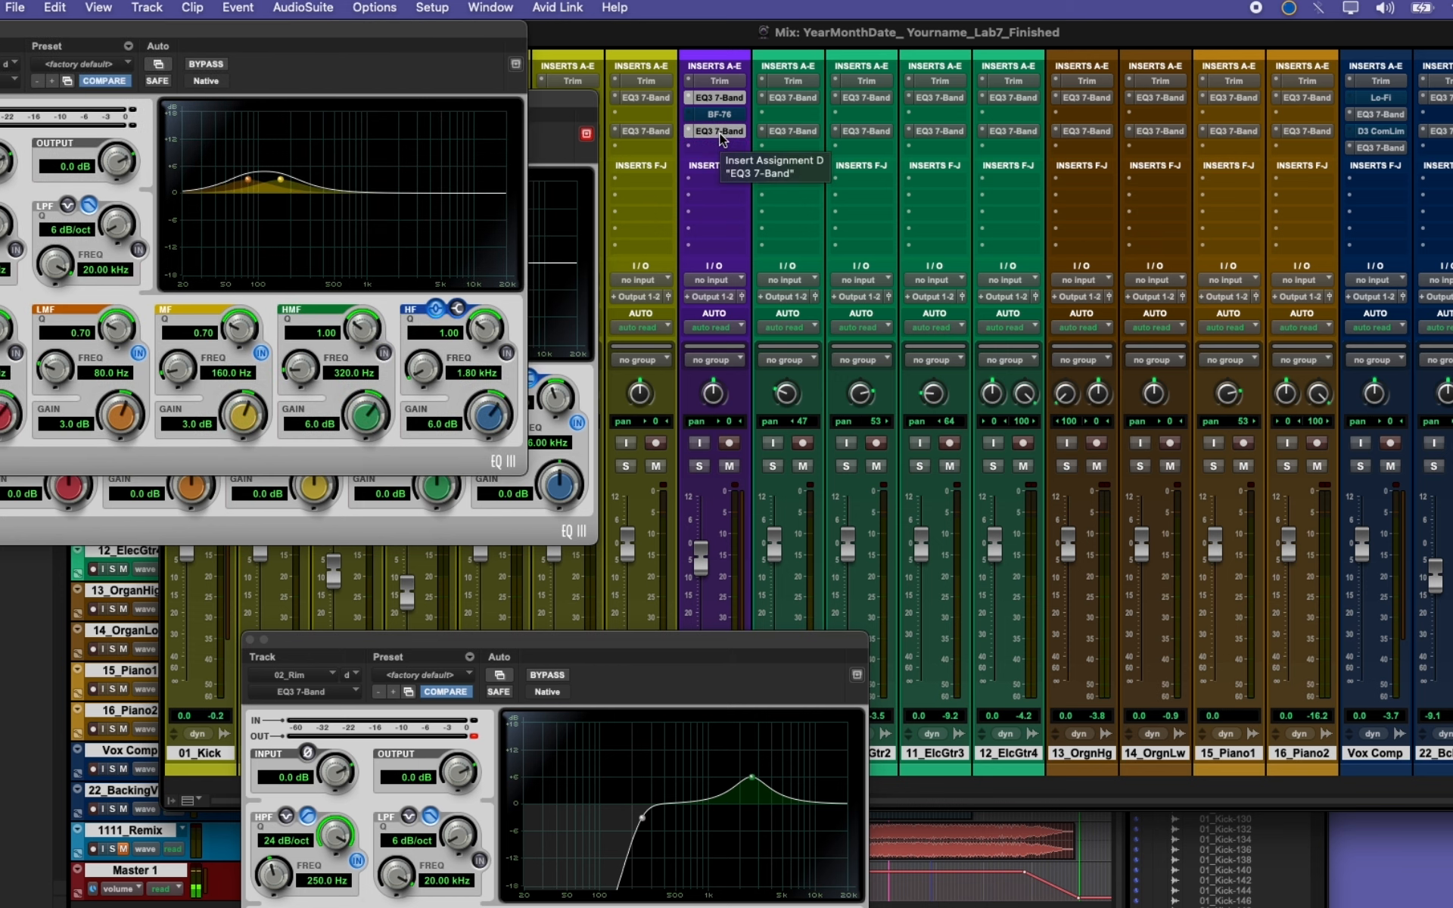
{"action": "left_click_drag", "start_coordinate": [369, 25], "coordinate": [1214, 231]}
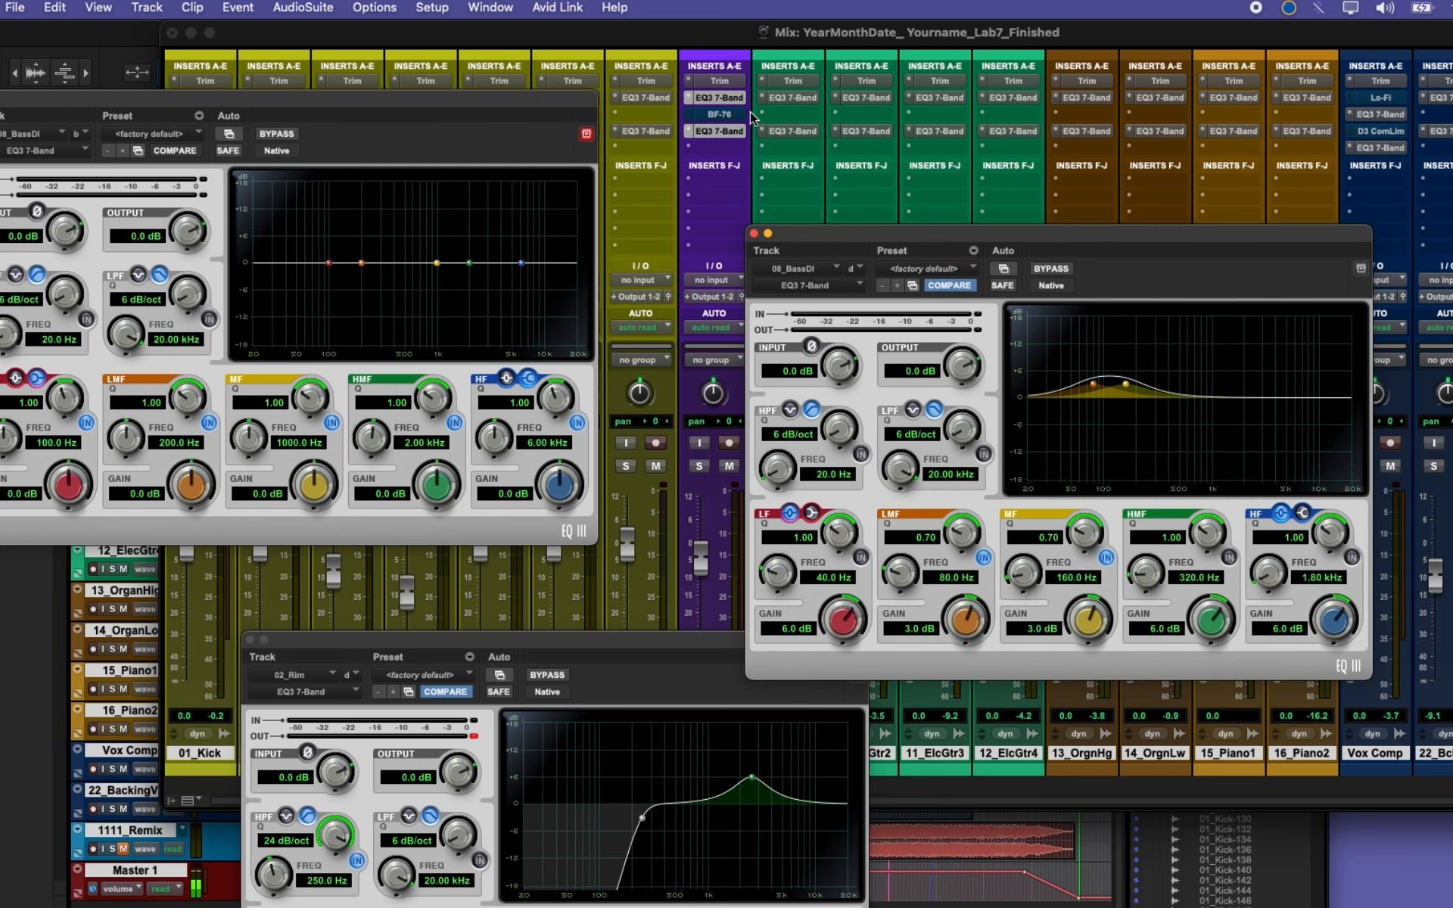
{"action": "left_click", "coordinate": [719, 114]}
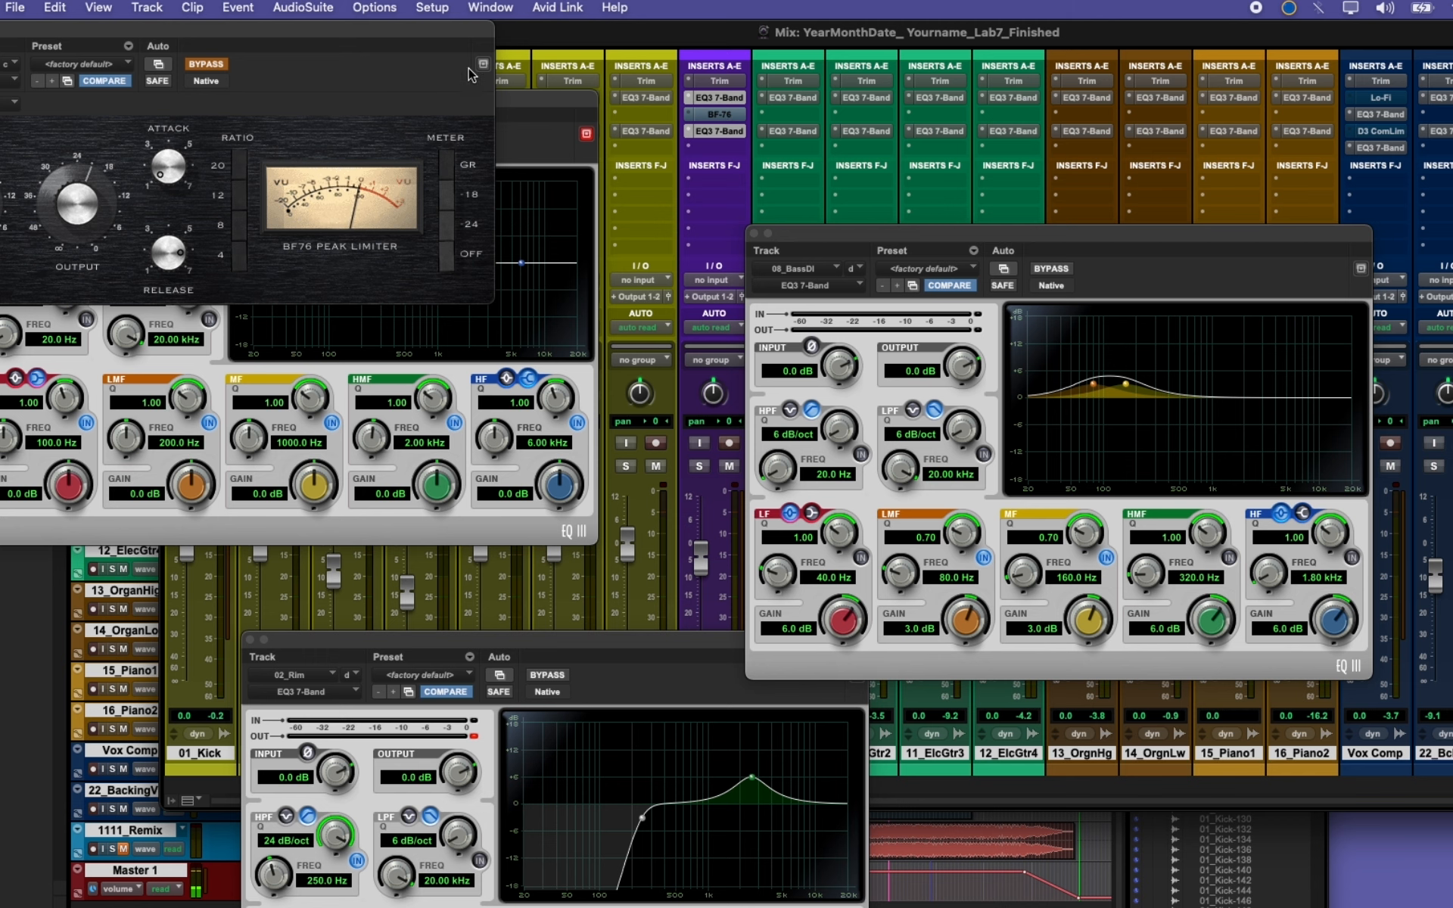
{"action": "left_click_drag", "start_coordinate": [391, 36], "coordinate": [886, 343]}
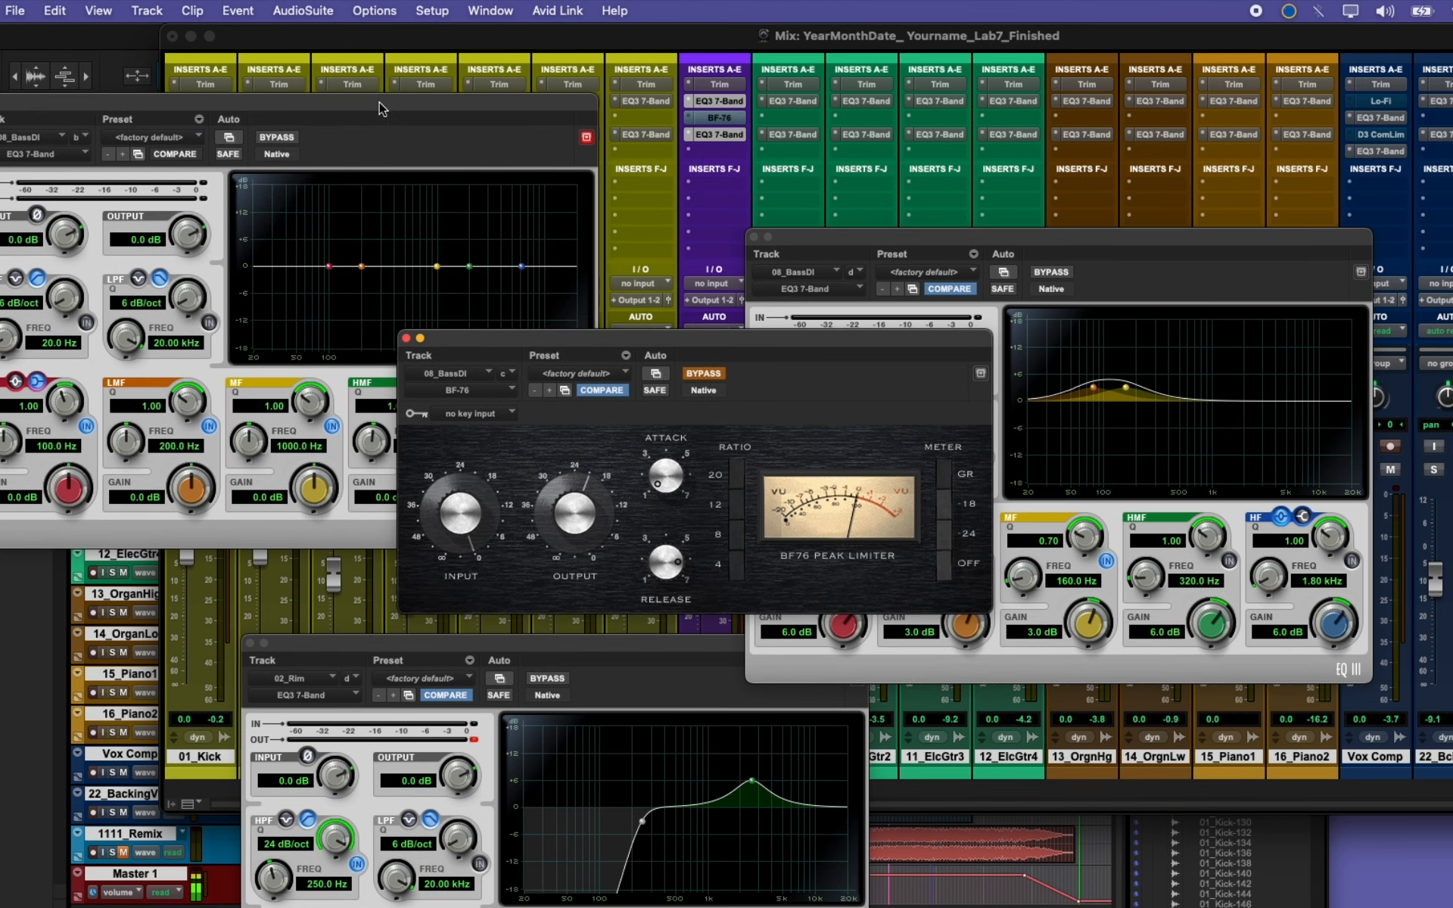
{"action": "left_click_drag", "start_coordinate": [382, 108], "coordinate": [263, 169]}
{"action": "left_click_drag", "start_coordinate": [709, 333], "coordinate": [618, 265]}
{"action": "left_click_drag", "start_coordinate": [999, 230], "coordinate": [1119, 200]}
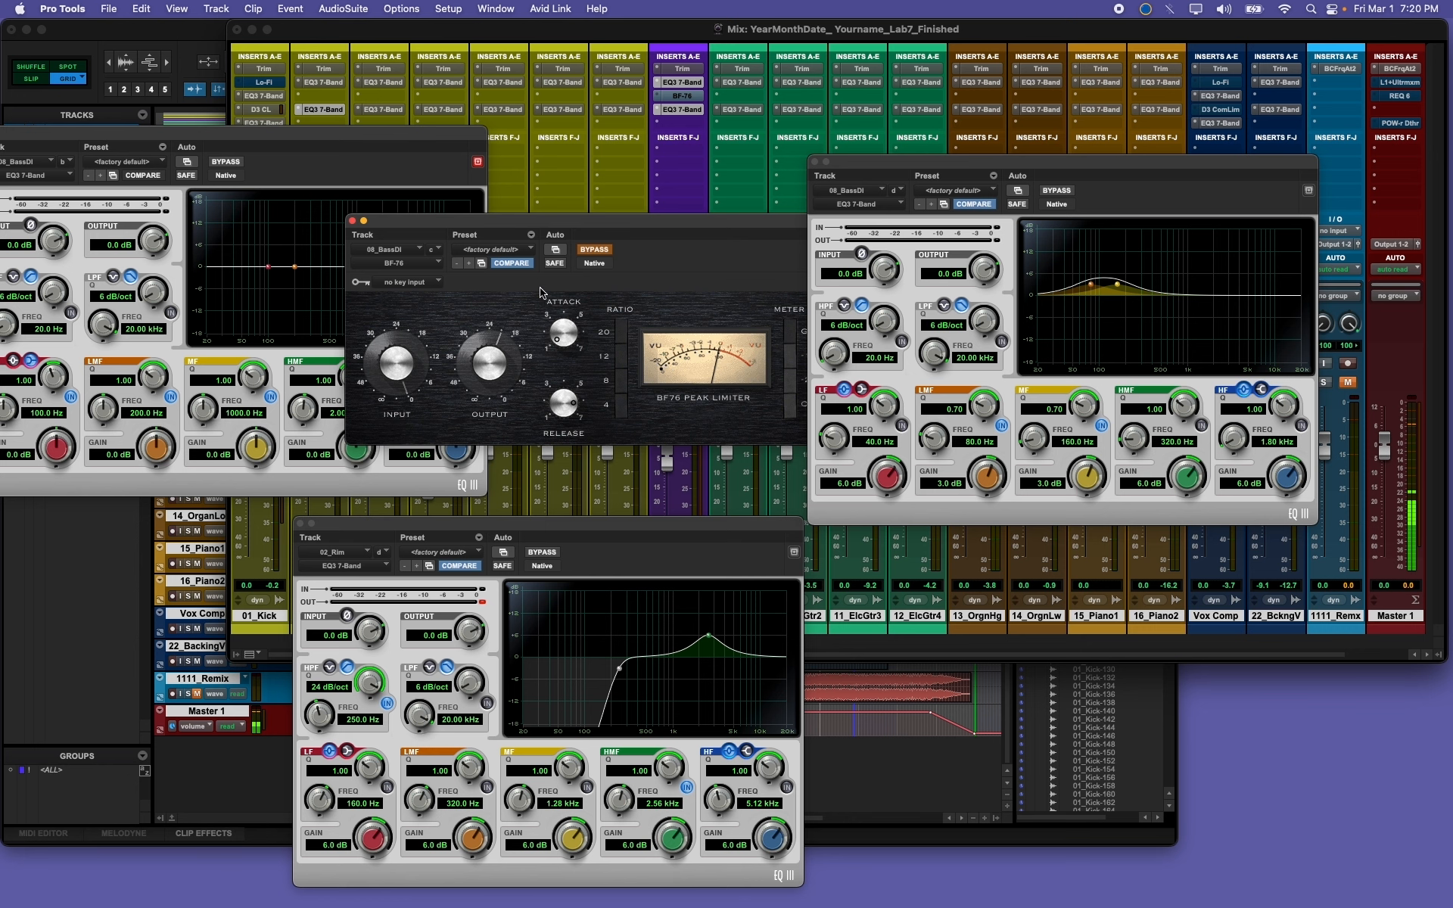
Step: Close the 08_BassDI and 02_Rim plug-in windows
{"action": "left_click", "coordinate": [816, 162]}
{"action": "left_click", "coordinate": [353, 221]}
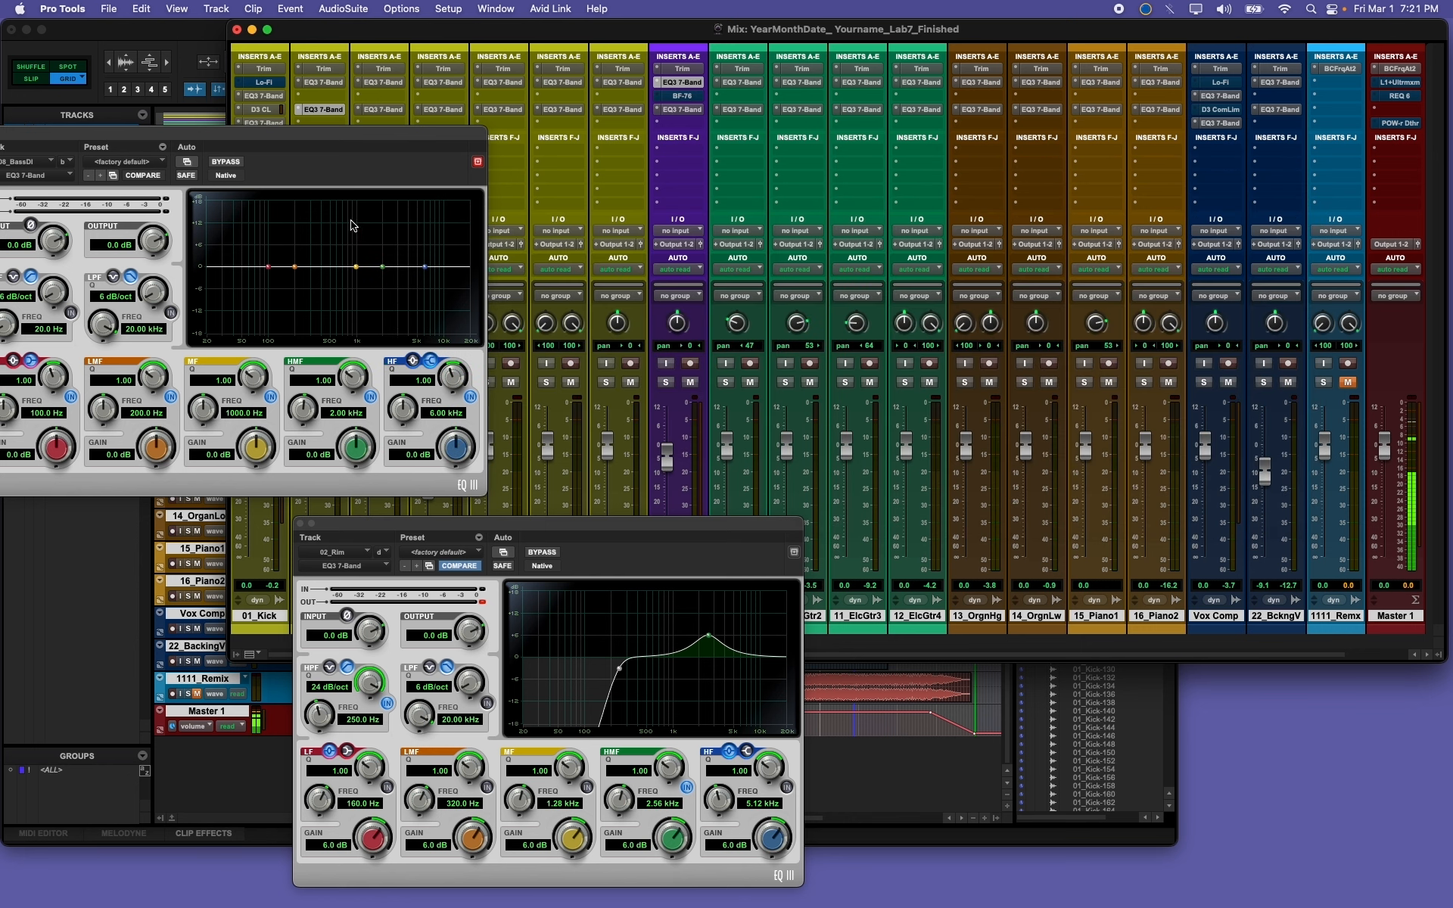
{"action": "left_click_drag", "start_coordinate": [302, 139], "coordinate": [738, 362]}
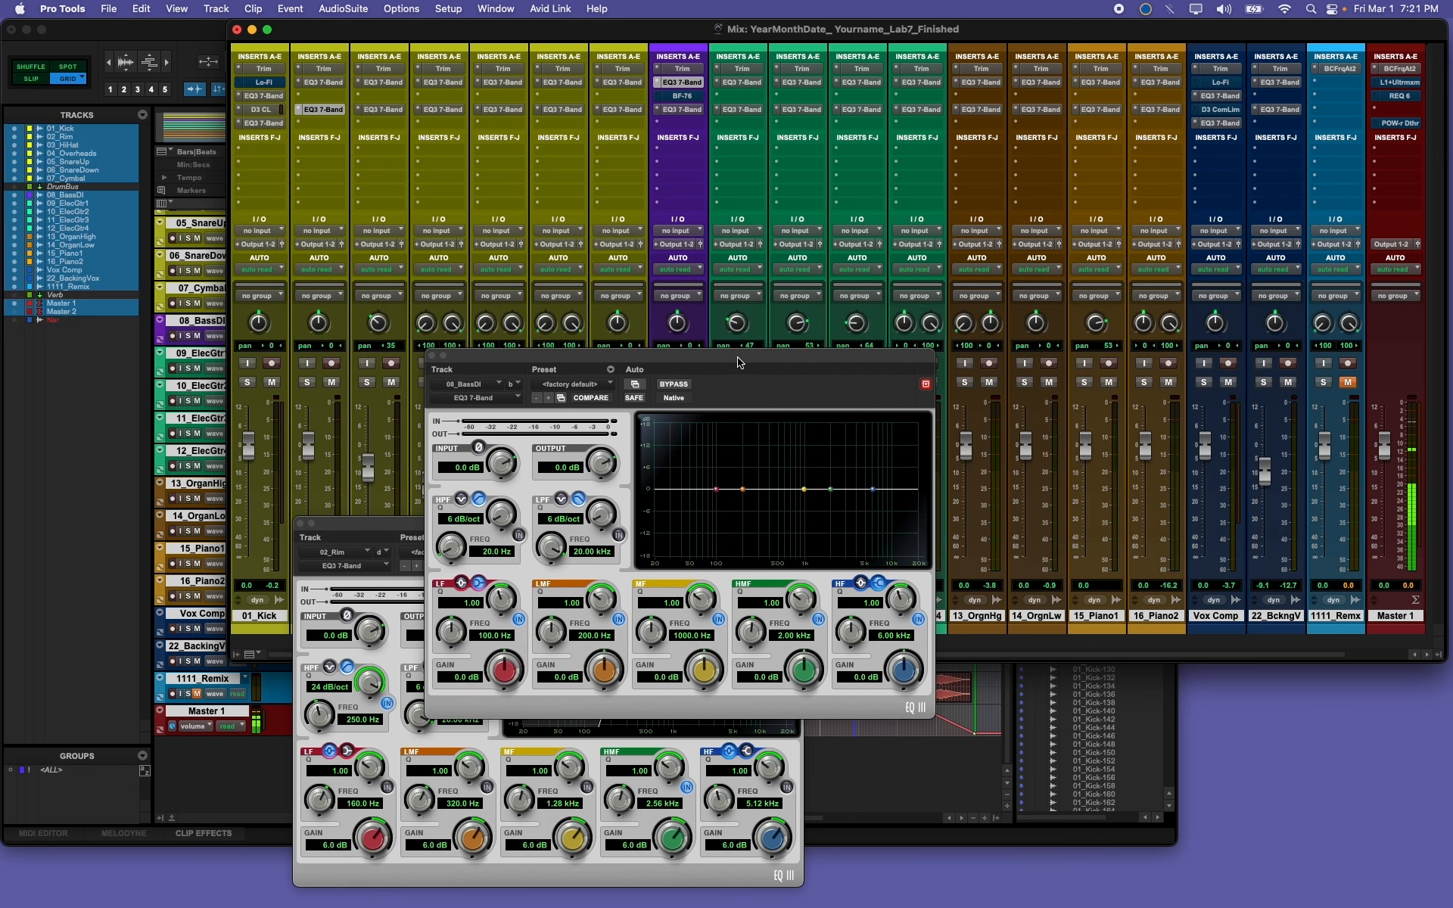
{"action": "left_click", "coordinate": [431, 356]}
{"action": "left_click", "coordinate": [300, 523]}
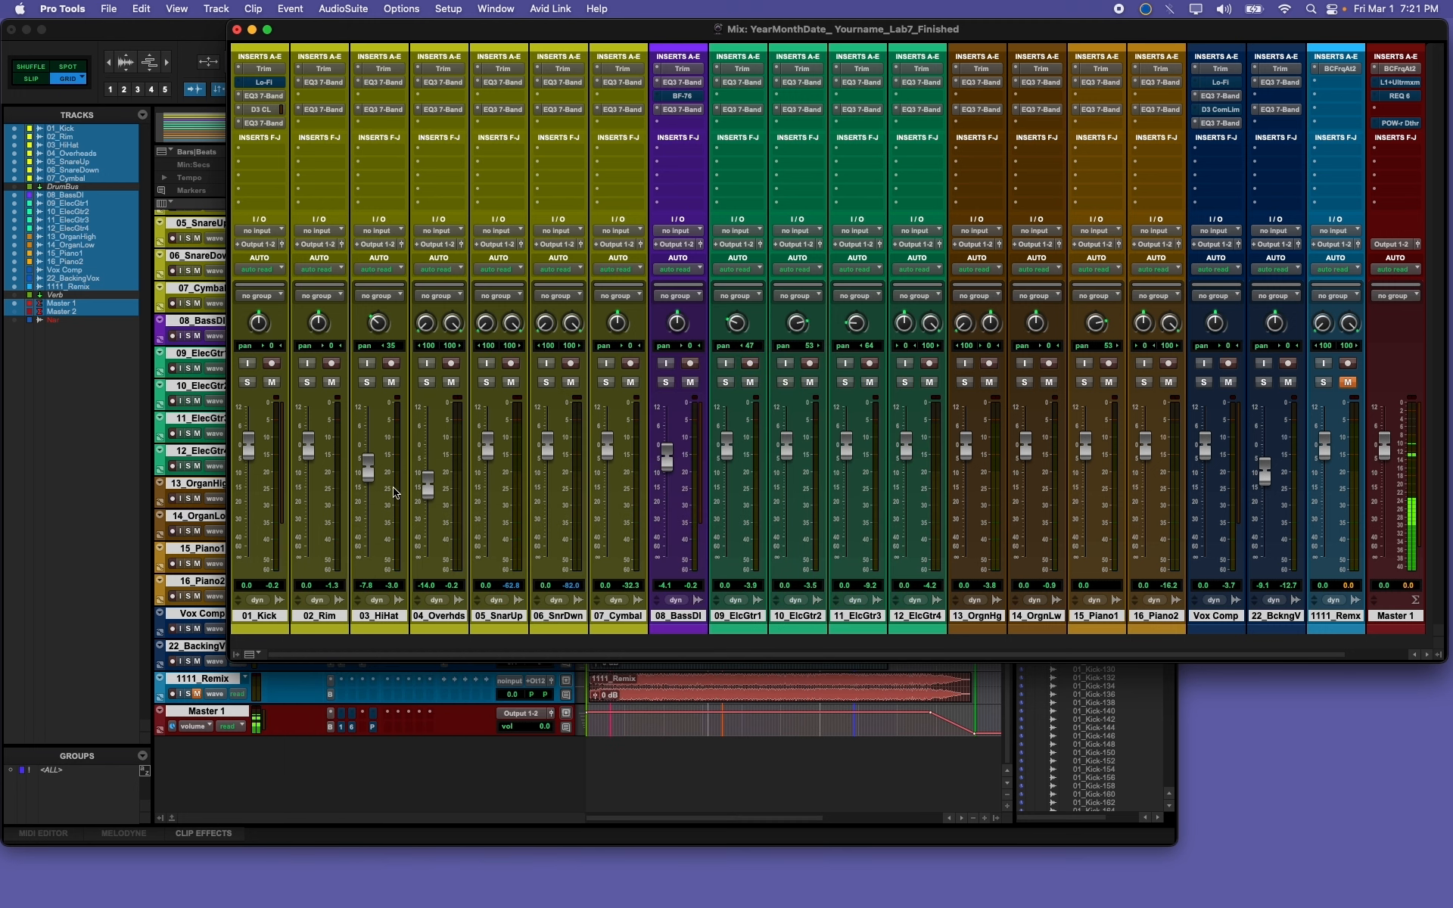
Step: Play the mix and compare it with the soloed, unmuted 1111_Remix reference track, ending with that track muted and unsoloed
{"action": "key", "text": "space"}
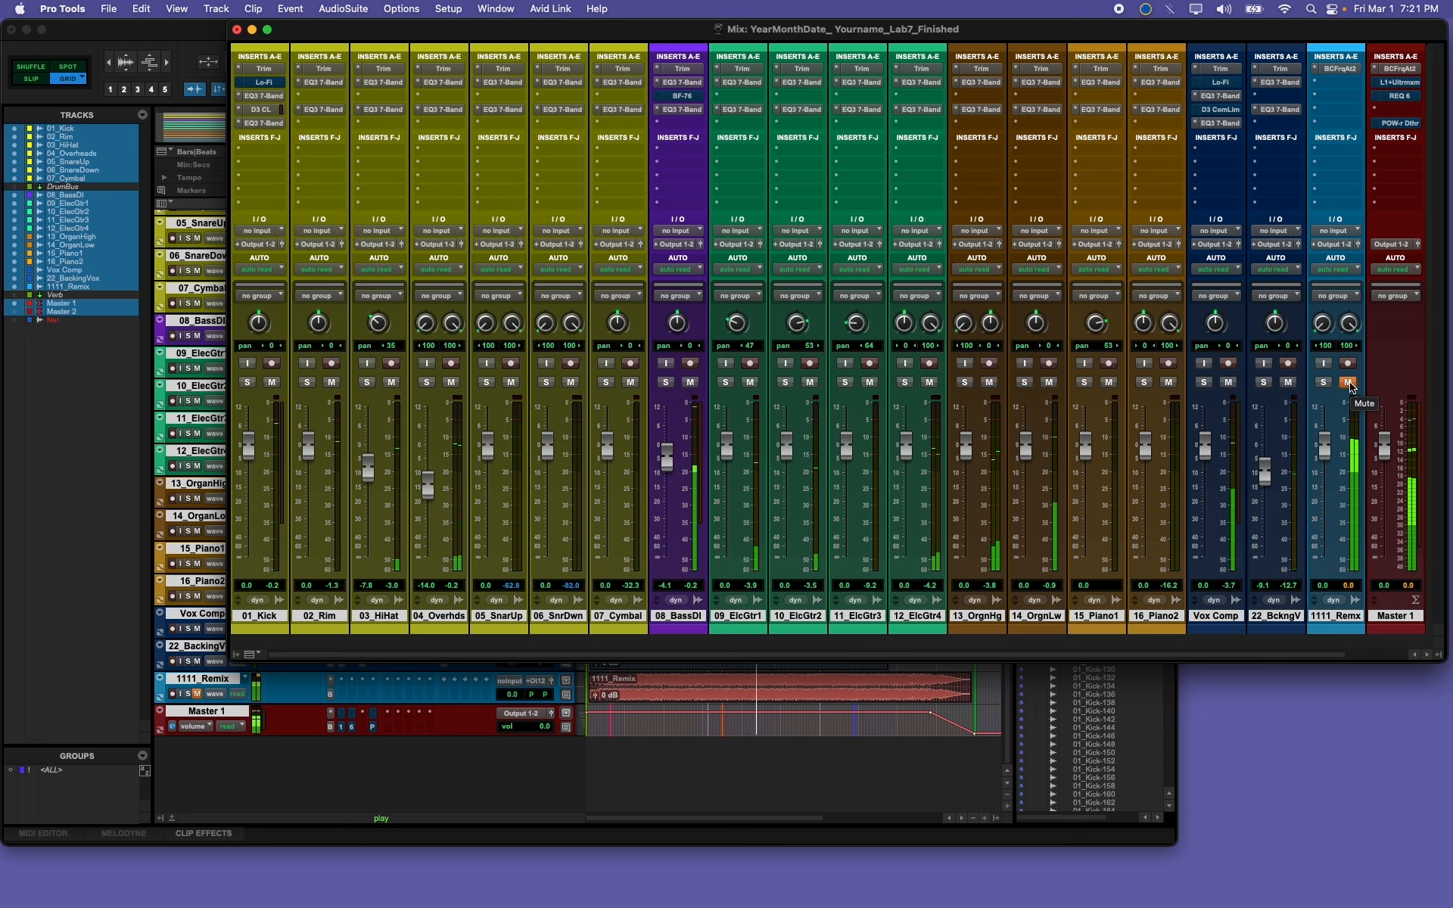
{"action": "left_click", "coordinate": [1323, 383]}
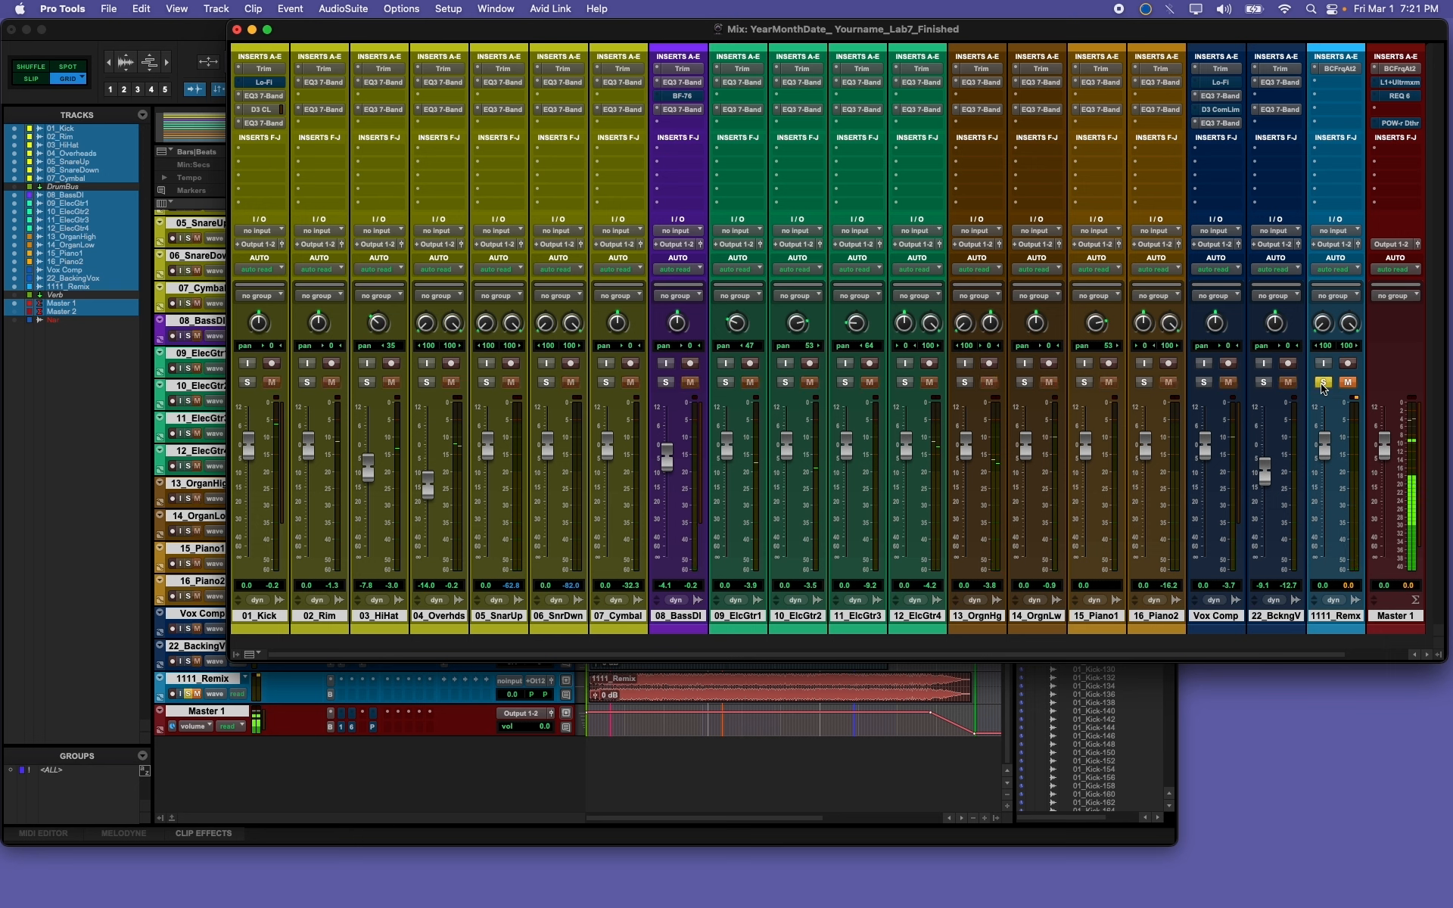
{"action": "left_click", "coordinate": [1348, 383]}
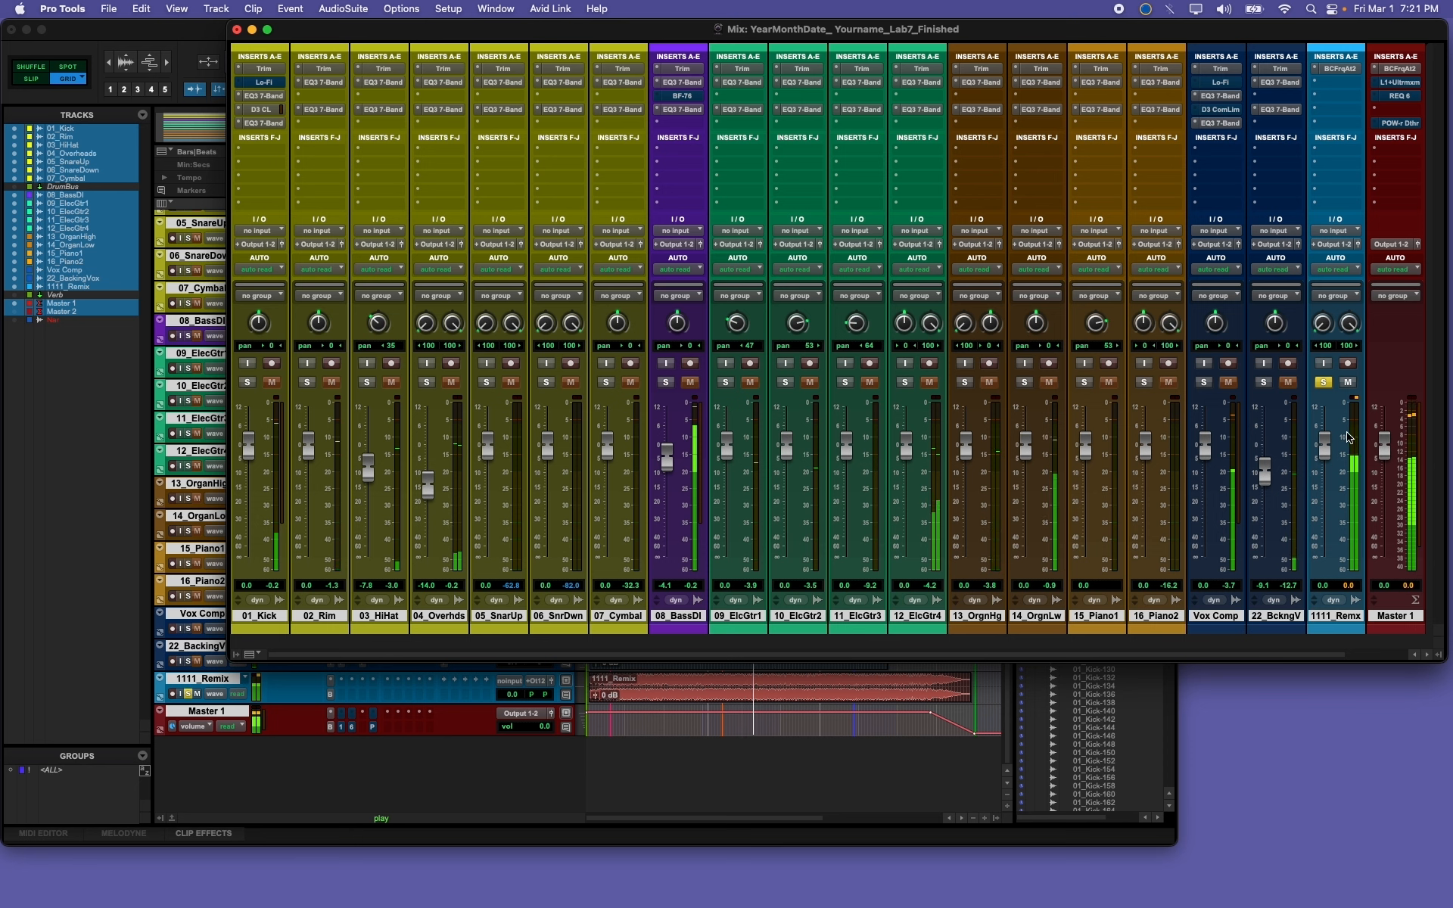
{"action": "left_click", "coordinate": [1349, 382]}
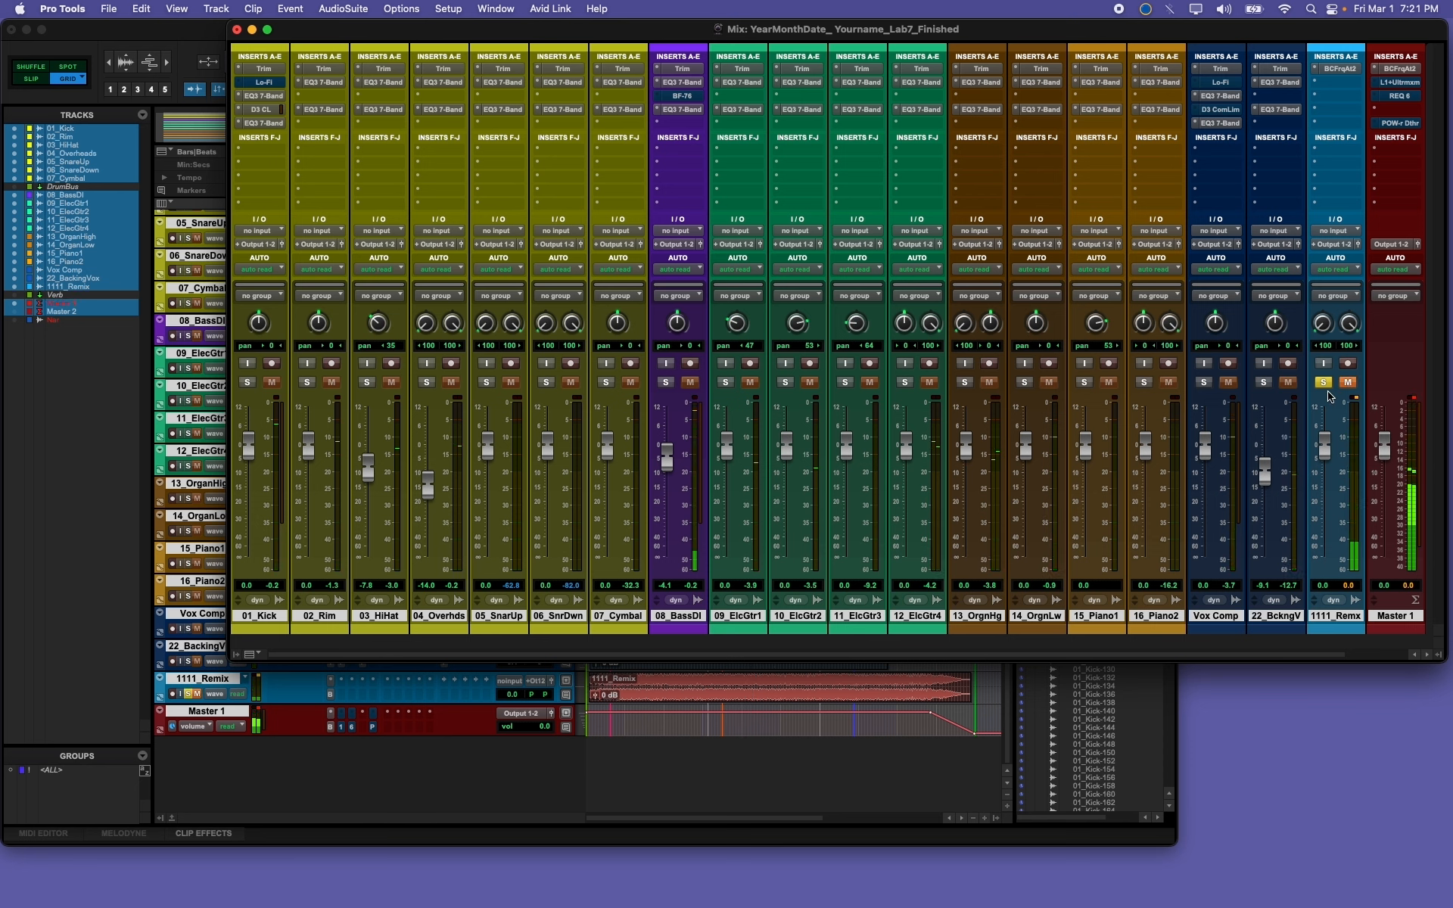
{"action": "left_click", "coordinate": [1325, 384]}
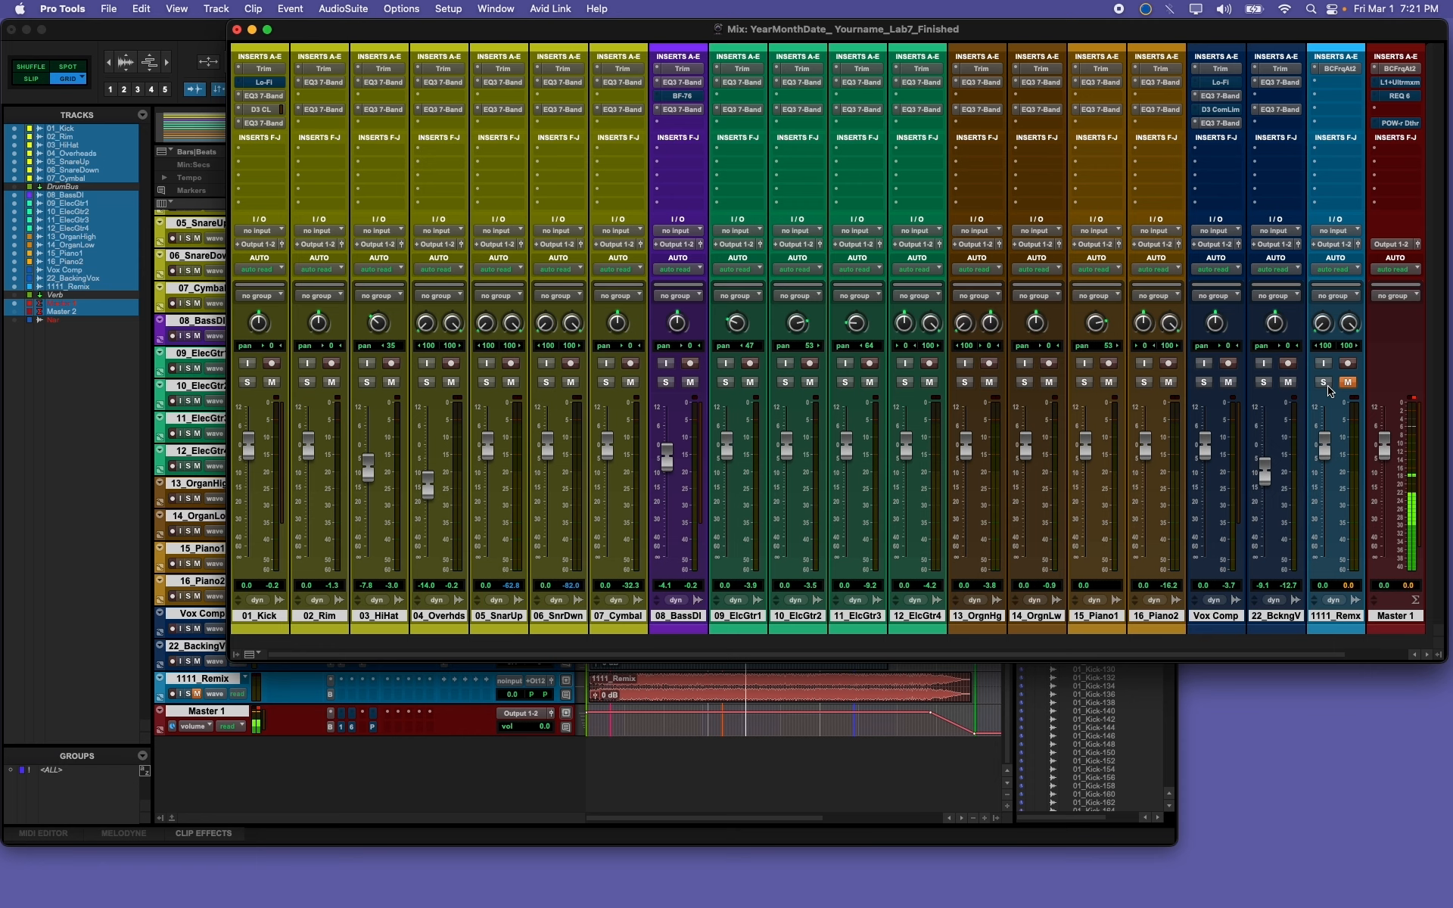
Step: Read the Stereo Bus EQ section on the Canvas lab page in Chrome and open Master 1's REQ 6 plug-in back in Pro Tools
{"action": "key", "text": "super+Tab"}
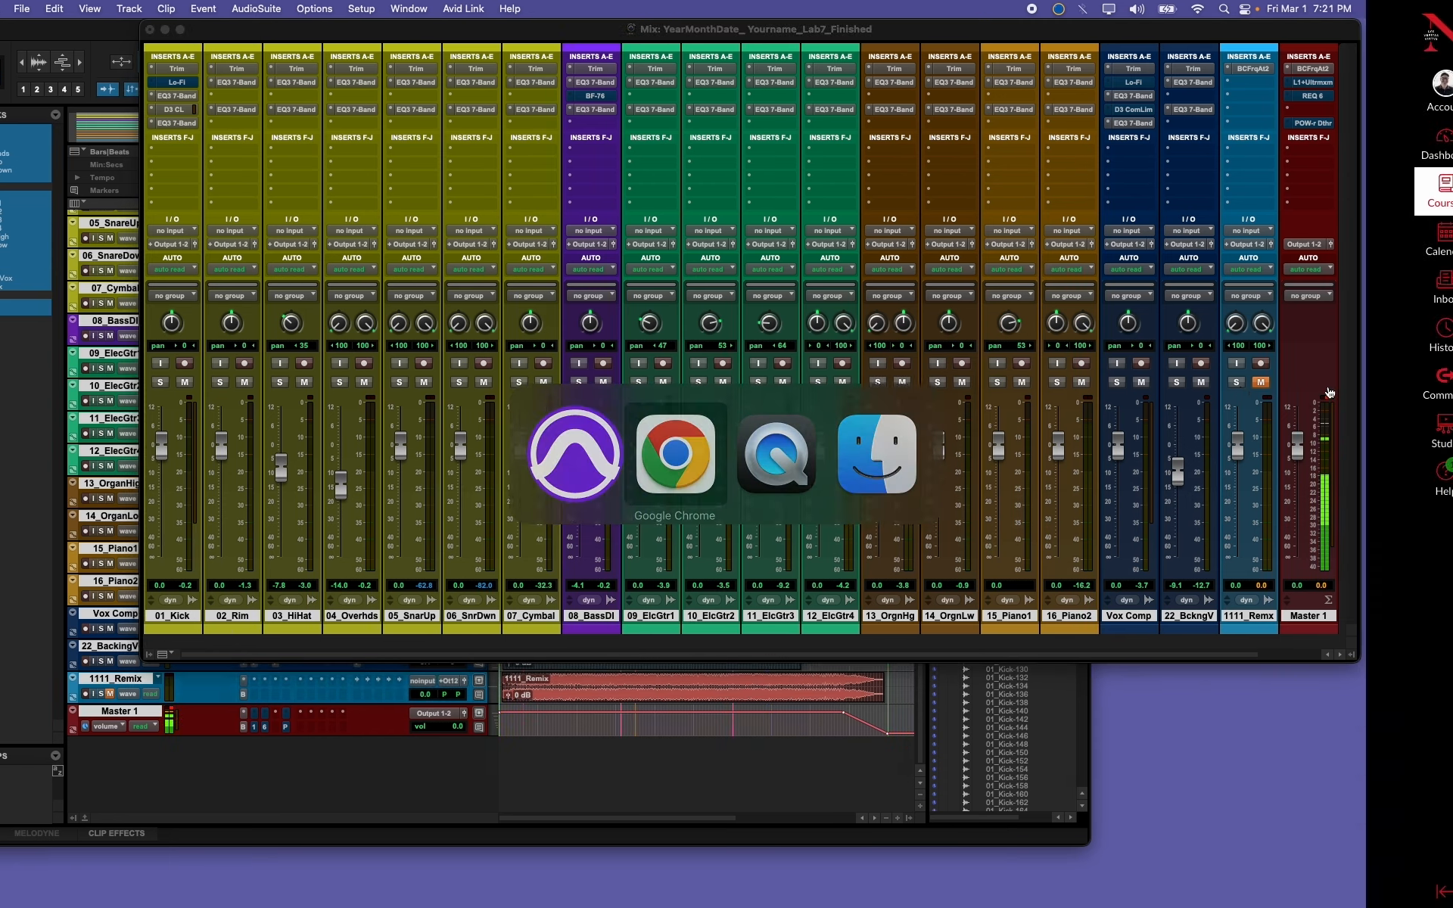
{"action": "scroll", "coordinate": [568, 523], "scroll_direction": "down", "scroll_amount": 5}
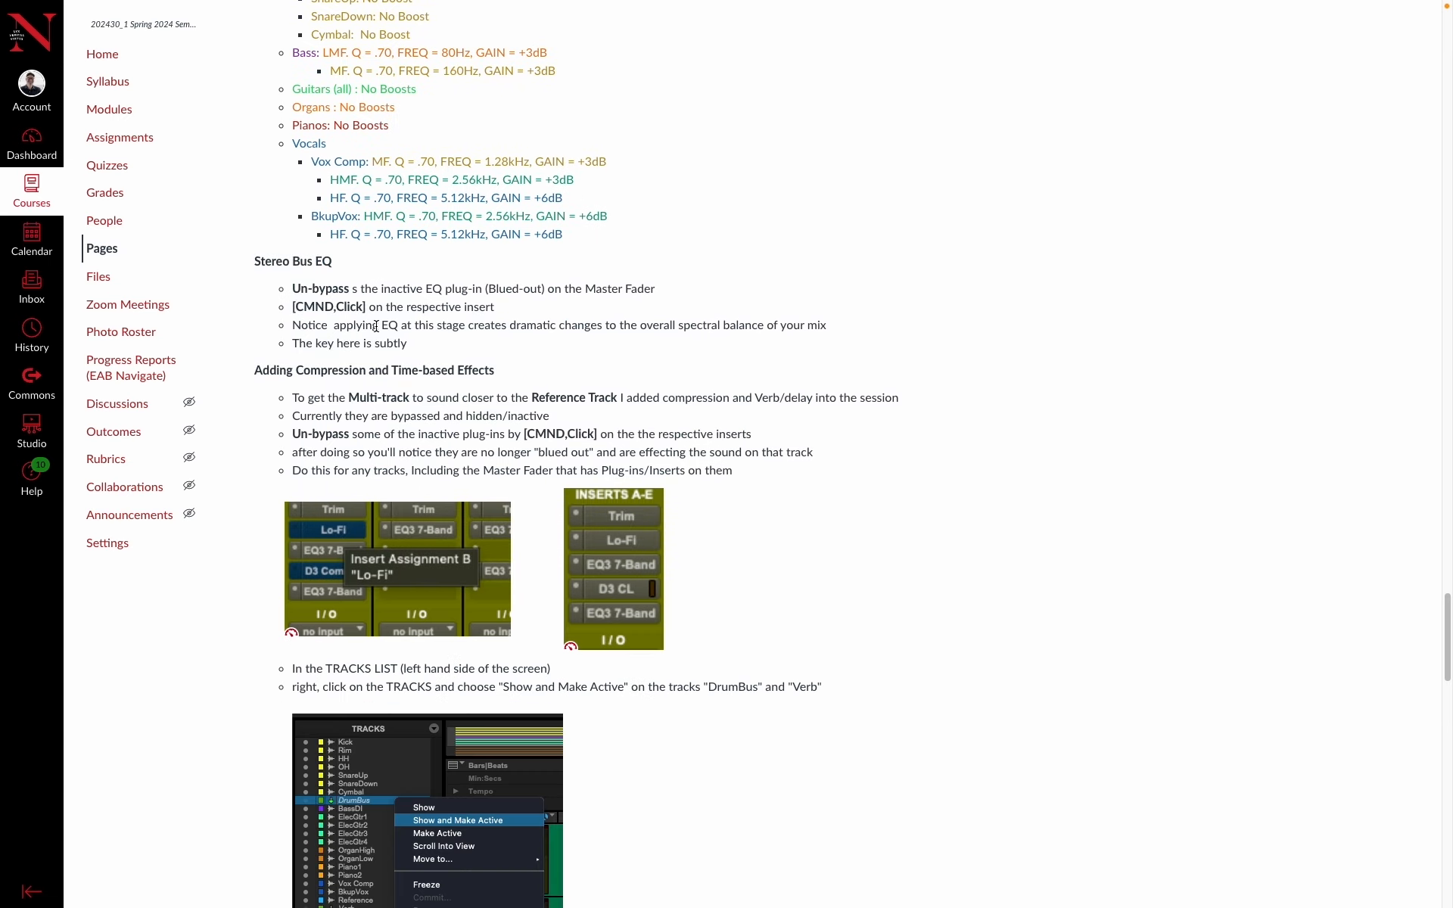
{"action": "key", "text": "super+Tab"}
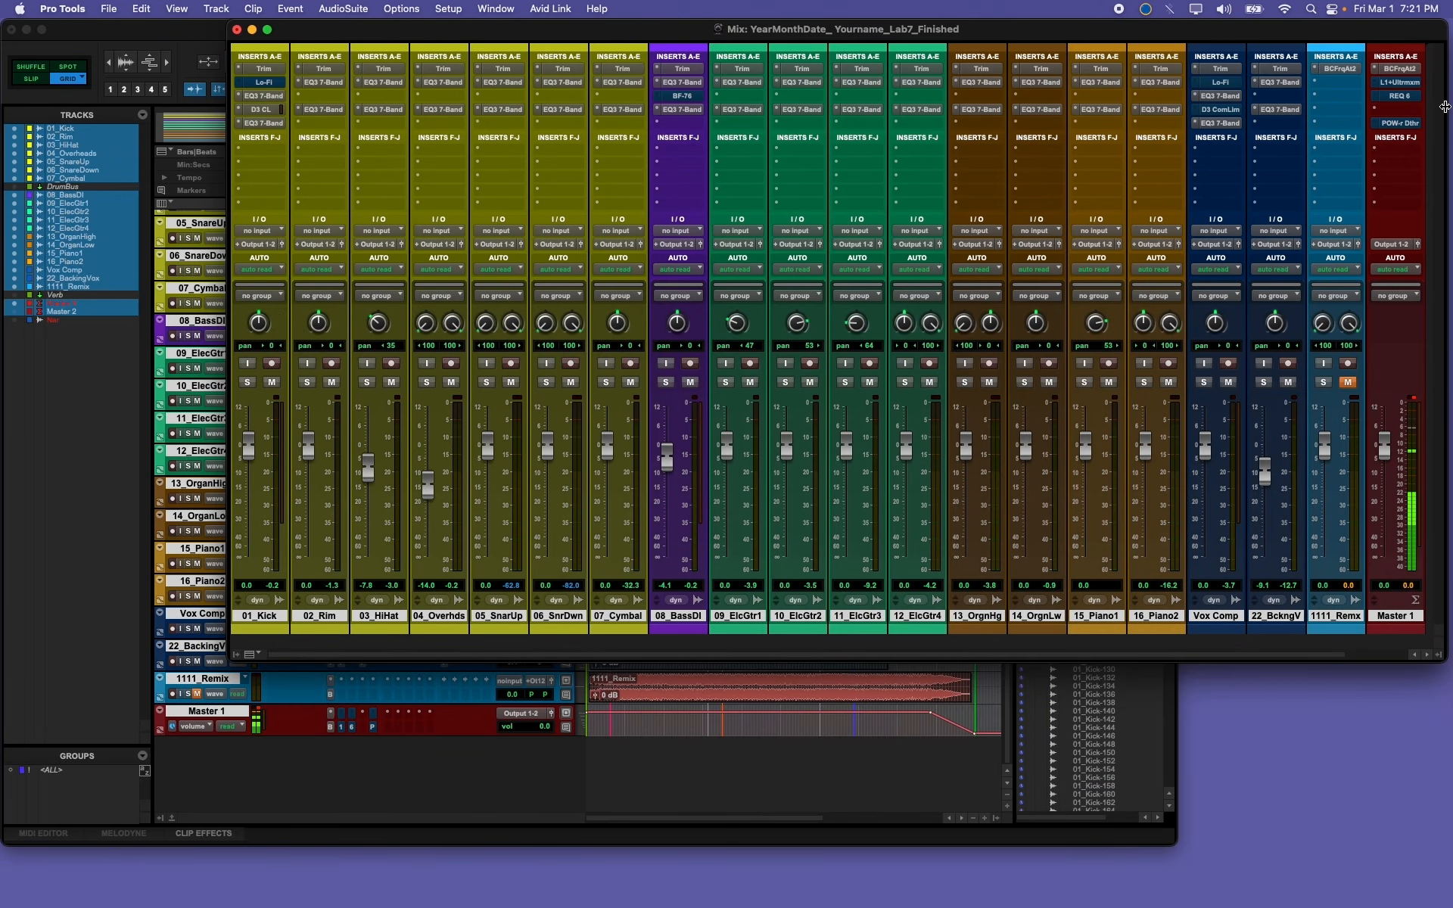
{"action": "left_click", "coordinate": [1401, 97]}
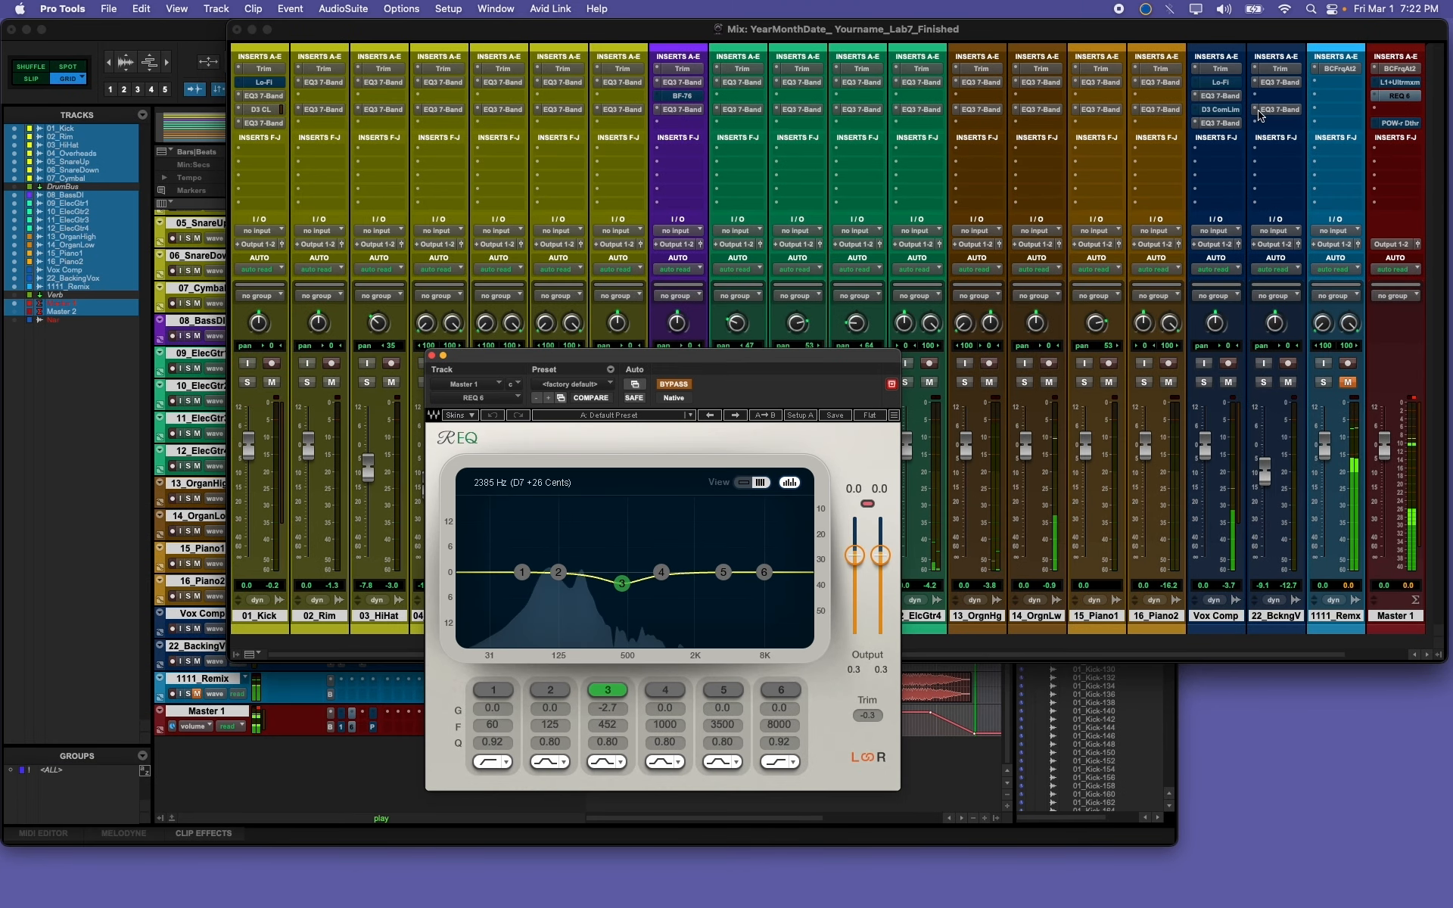
Step: Un-bypass Master 1's REQ 6, reset its output clip indicator and close the plug-in window
{"action": "left_click", "coordinate": [677, 384]}
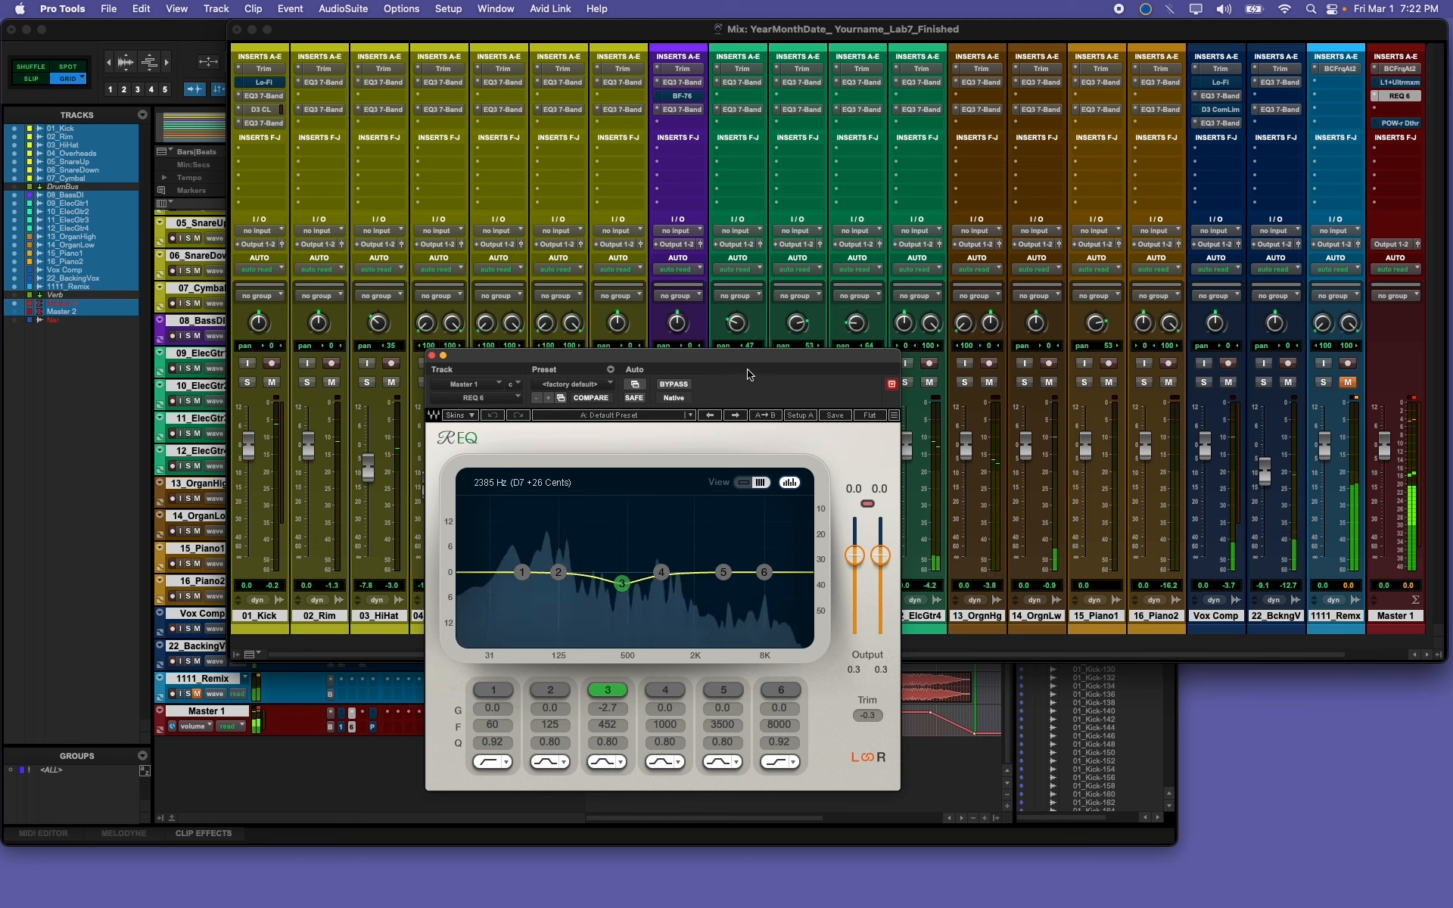
{"action": "left_click", "coordinate": [871, 508]}
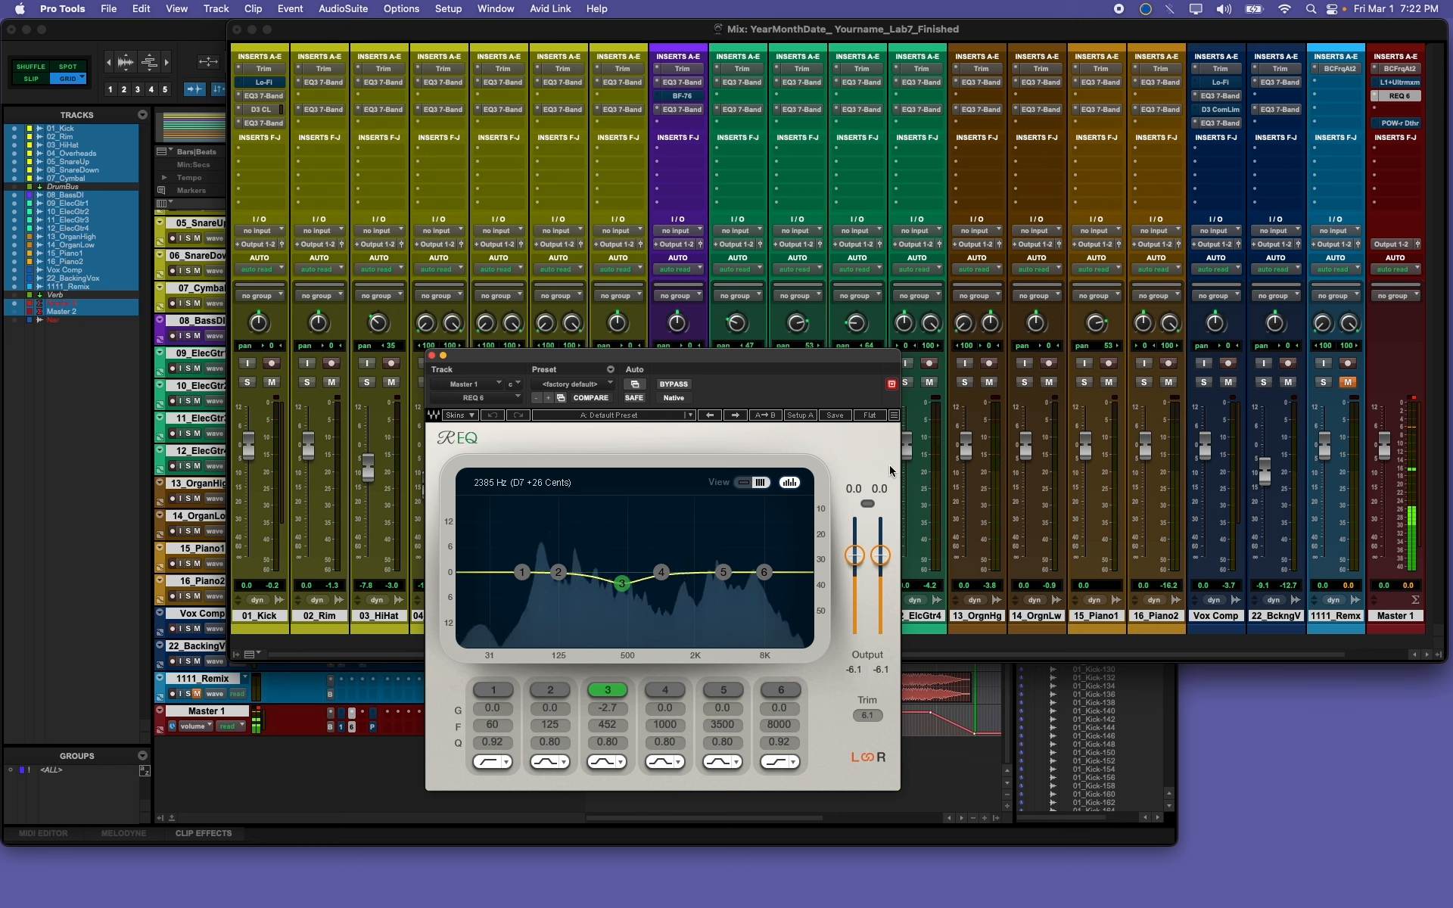
{"action": "left_click", "coordinate": [433, 356]}
Step: Read the Adding Compression and Time-based Effects section on the Canvas lab page in Chrome, returning to Pro Tools when done
{"action": "key", "text": "super+Tab"}
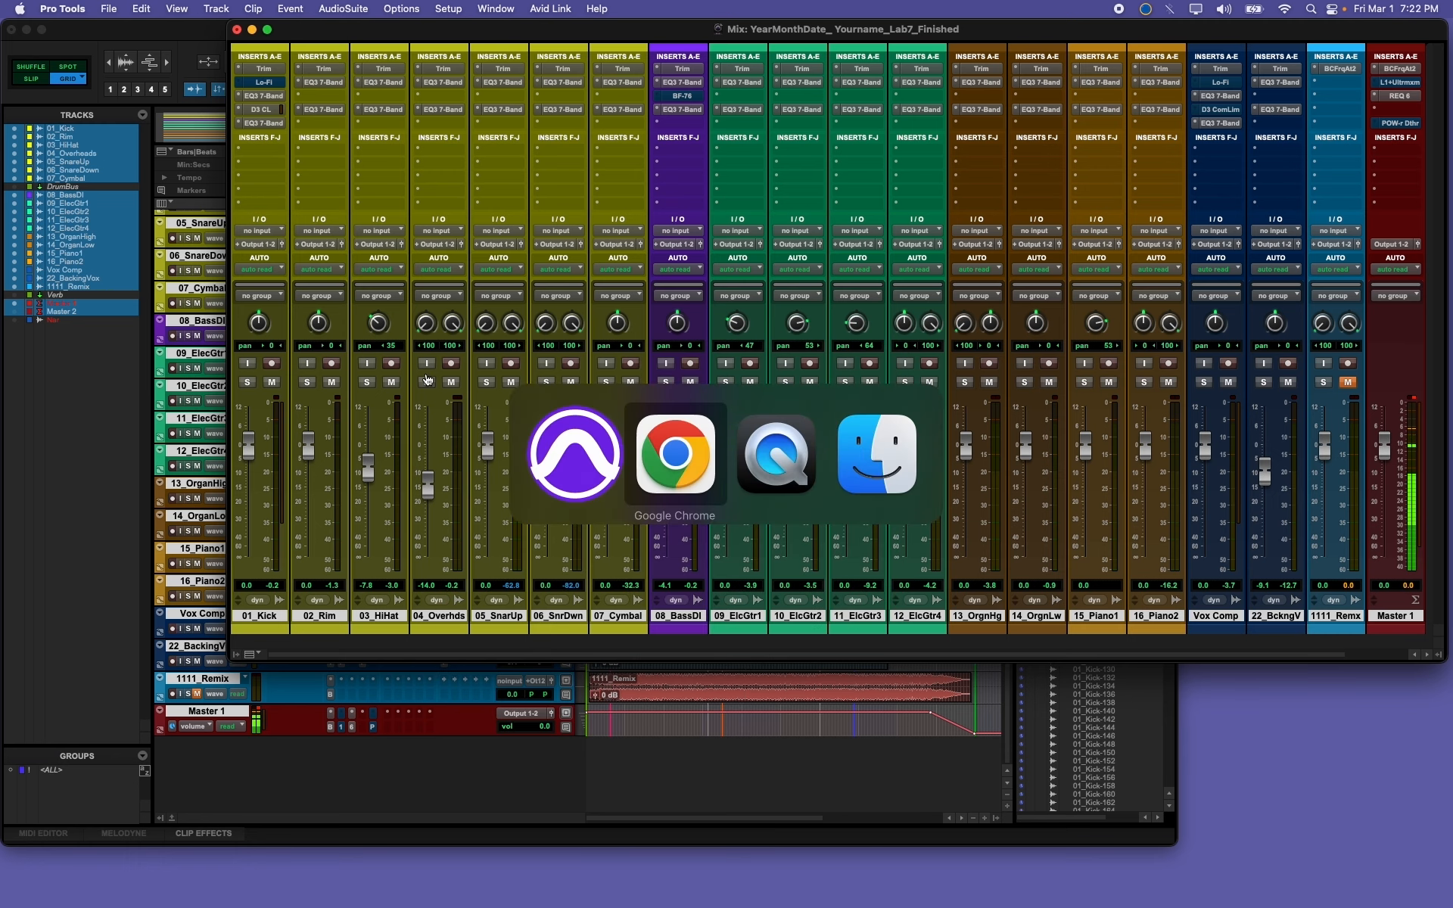
{"action": "scroll", "coordinate": [346, 362], "scroll_direction": "down", "scroll_amount": 3}
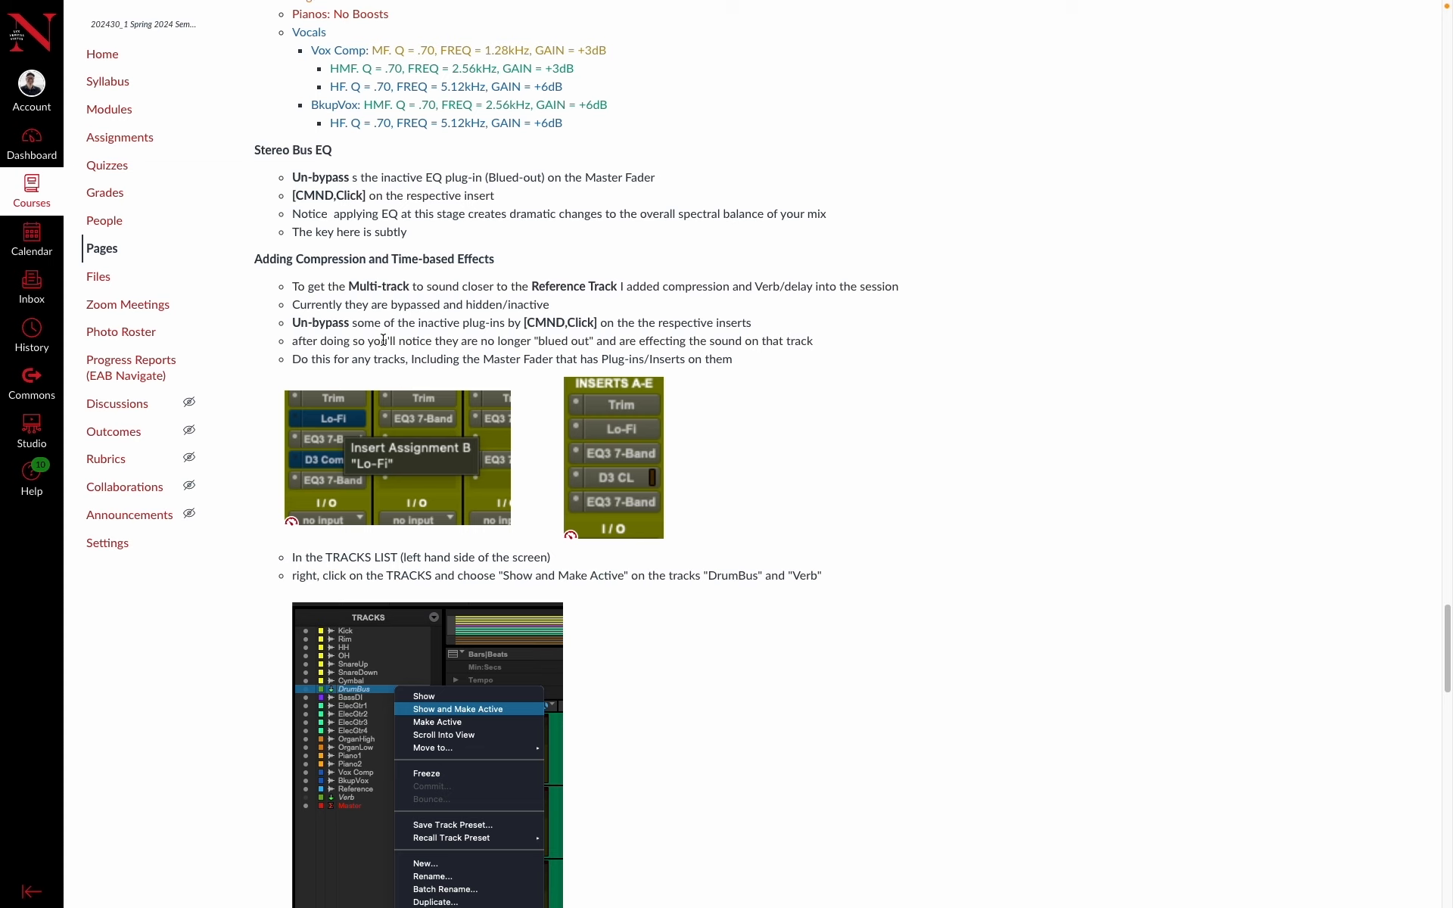
{"action": "key", "text": "super+Tab"}
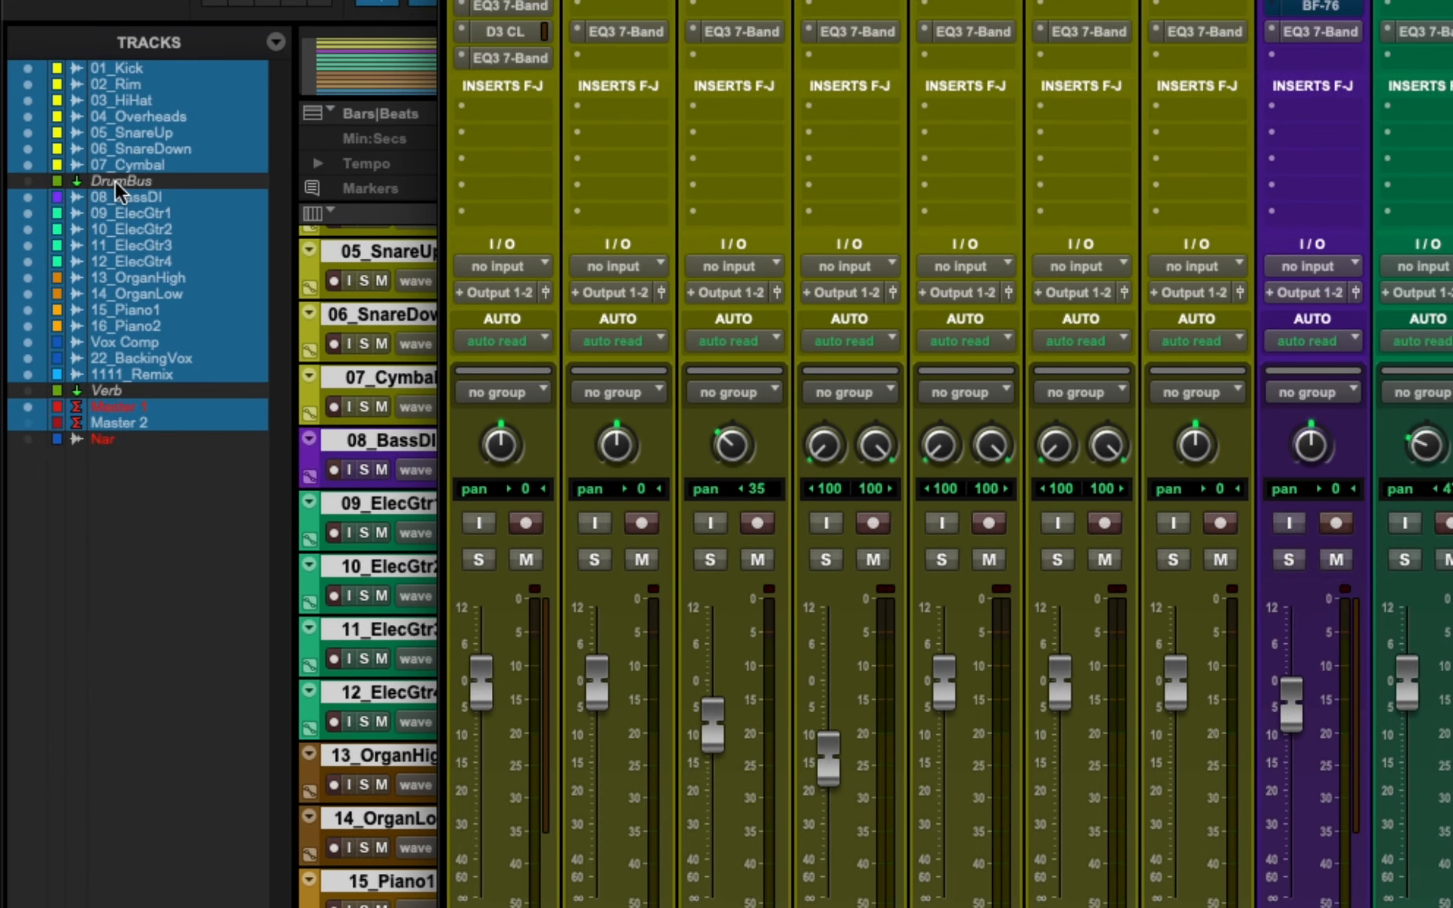
Step: Show and make active the hidden DrumBus and Verb tracks
{"action": "key", "text": "super+equal"}
{"action": "right_click", "coordinate": [116, 188]}
{"action": "left_click", "coordinate": [246, 215]}
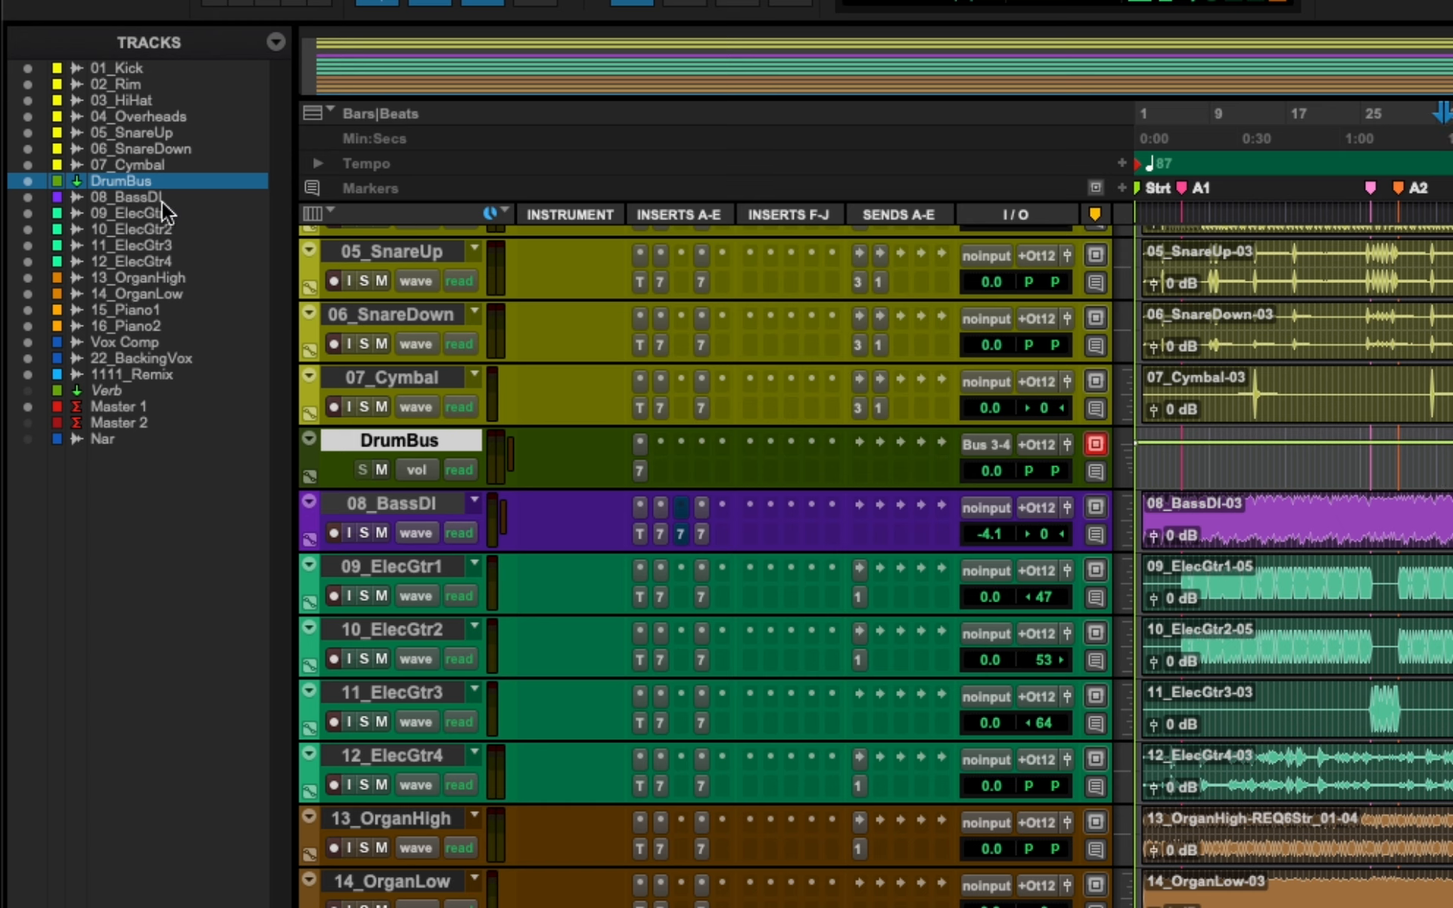
{"action": "right_click", "coordinate": [106, 387]}
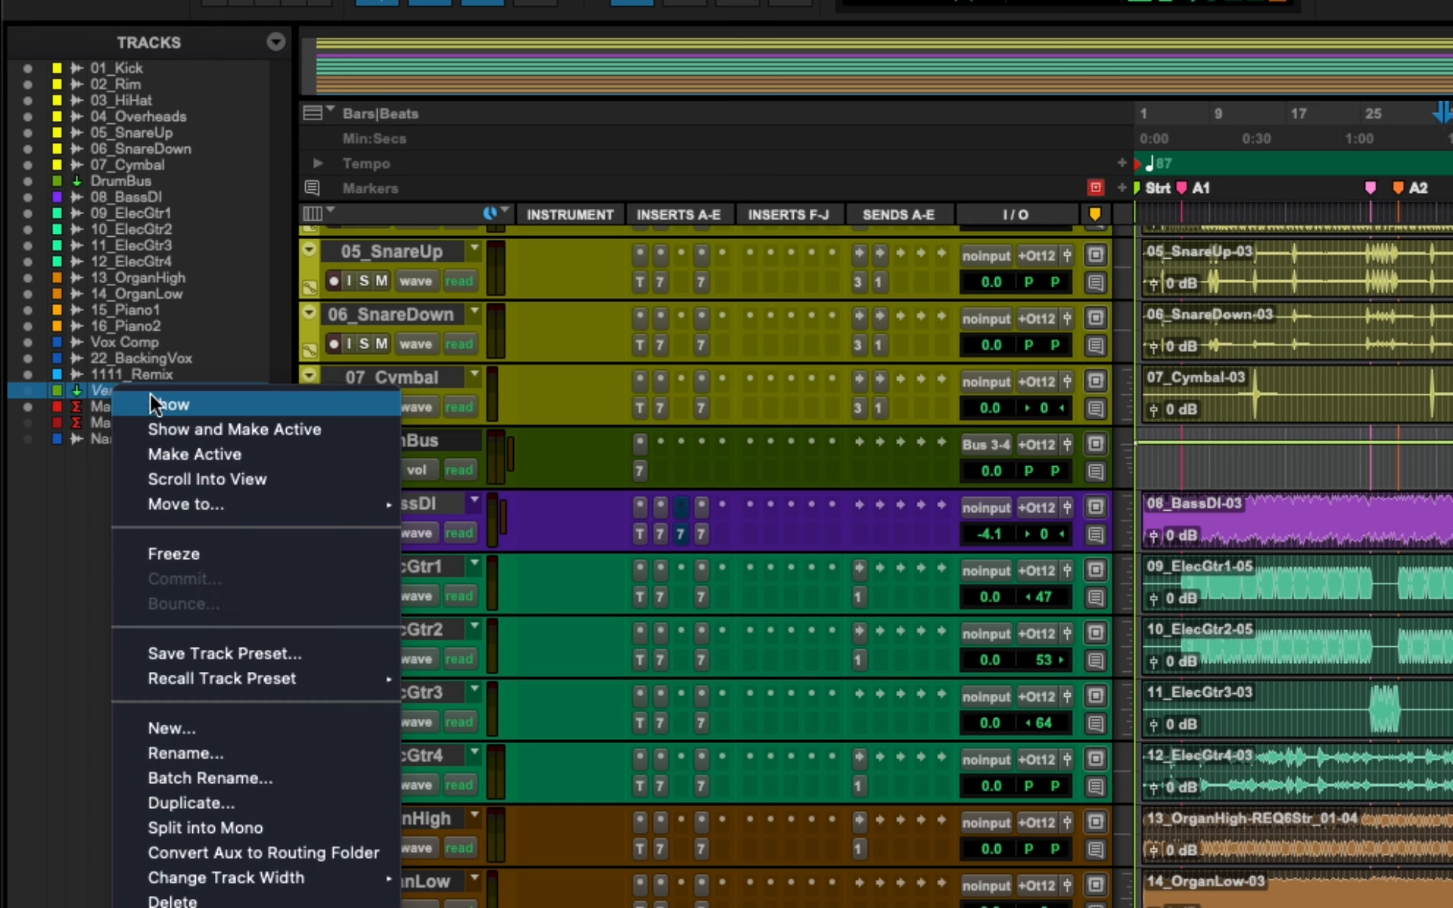
{"action": "left_click", "coordinate": [248, 431]}
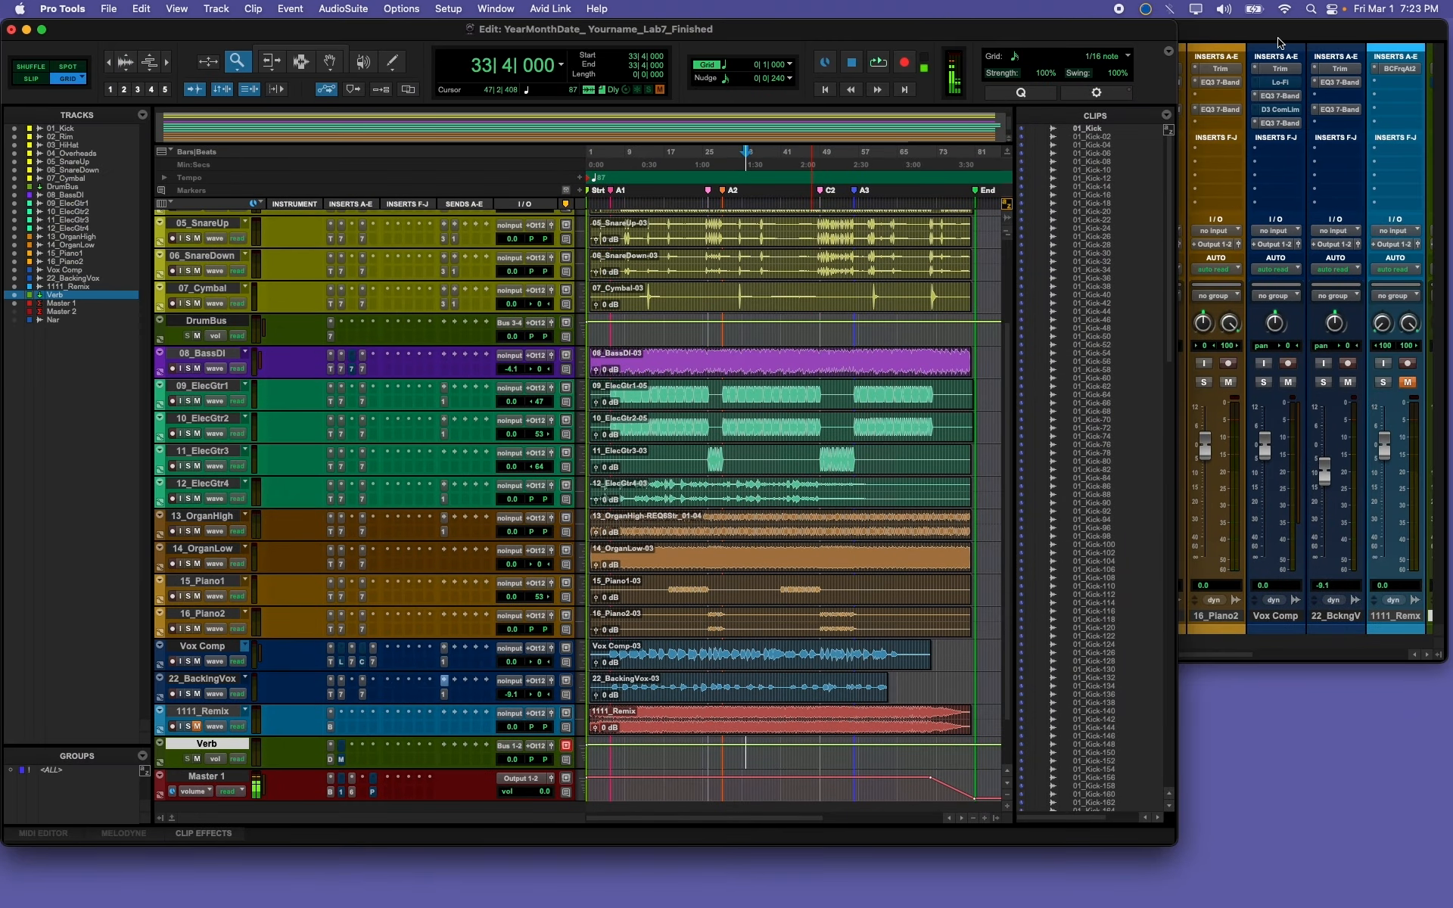
Step: Play the mix with DrumBus and Verb muted and compare it with both unmuted, watching the Mix window
{"action": "left_click", "coordinate": [1277, 41]}
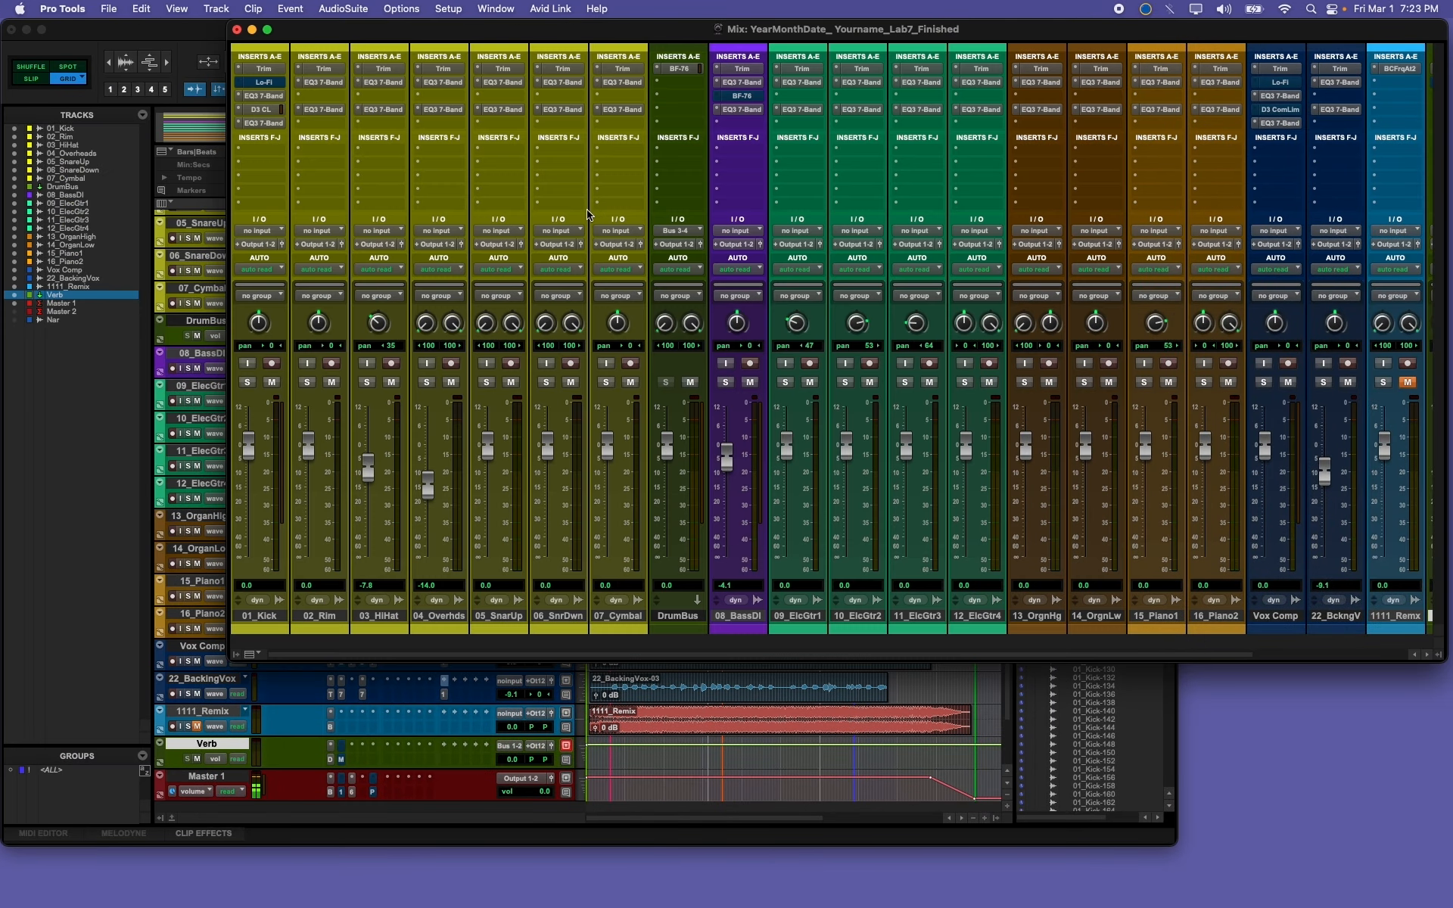
{"action": "key", "text": "space"}
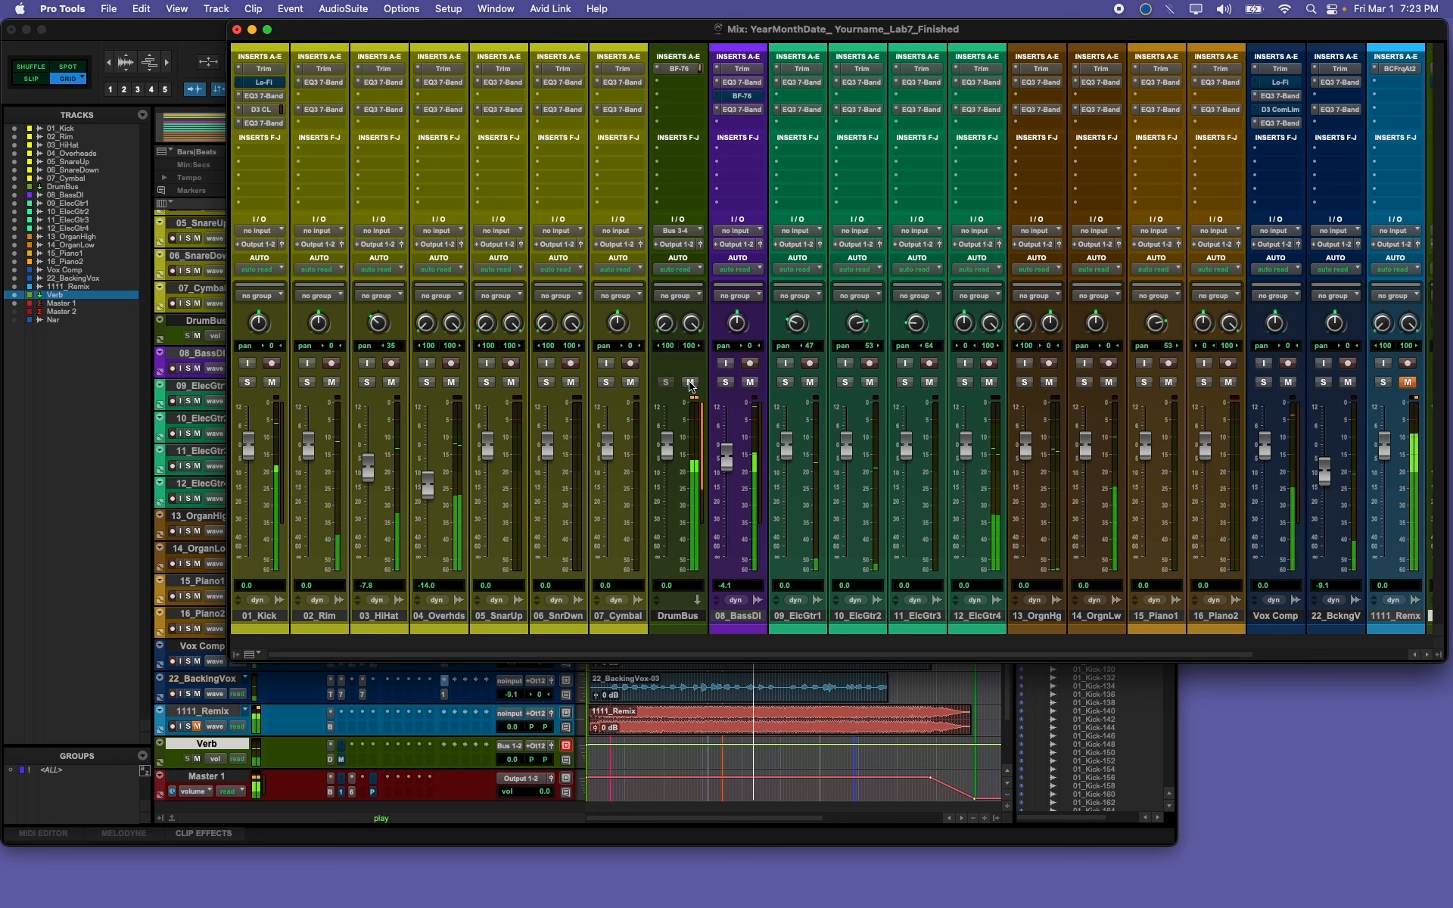
{"action": "scroll", "coordinate": [867, 361], "scroll_direction": "right", "scroll_amount": 3}
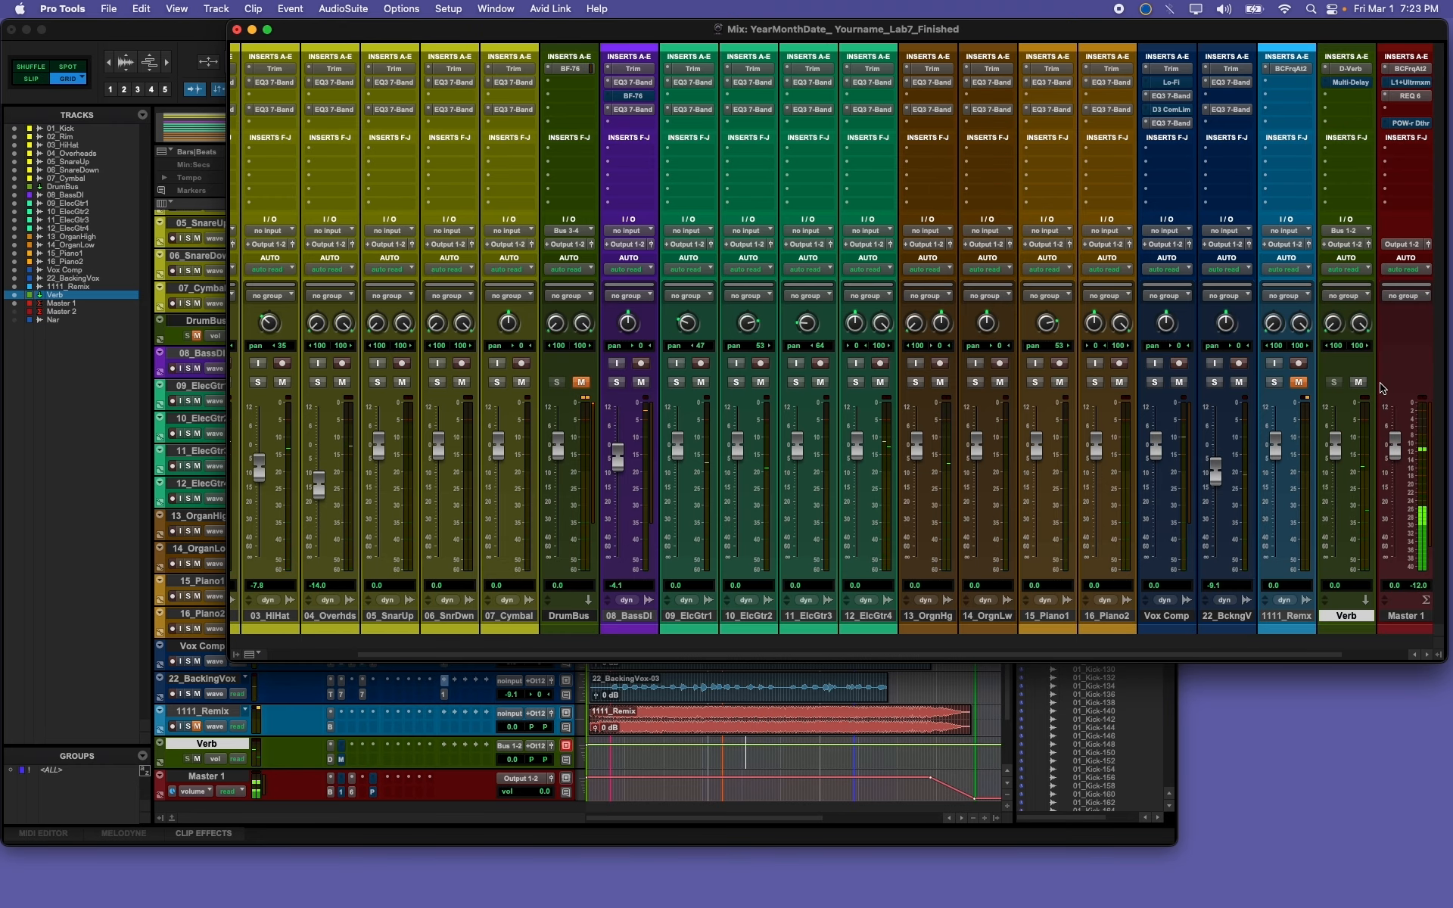
{"action": "left_click", "coordinate": [1358, 383]}
{"action": "key", "text": "space"}
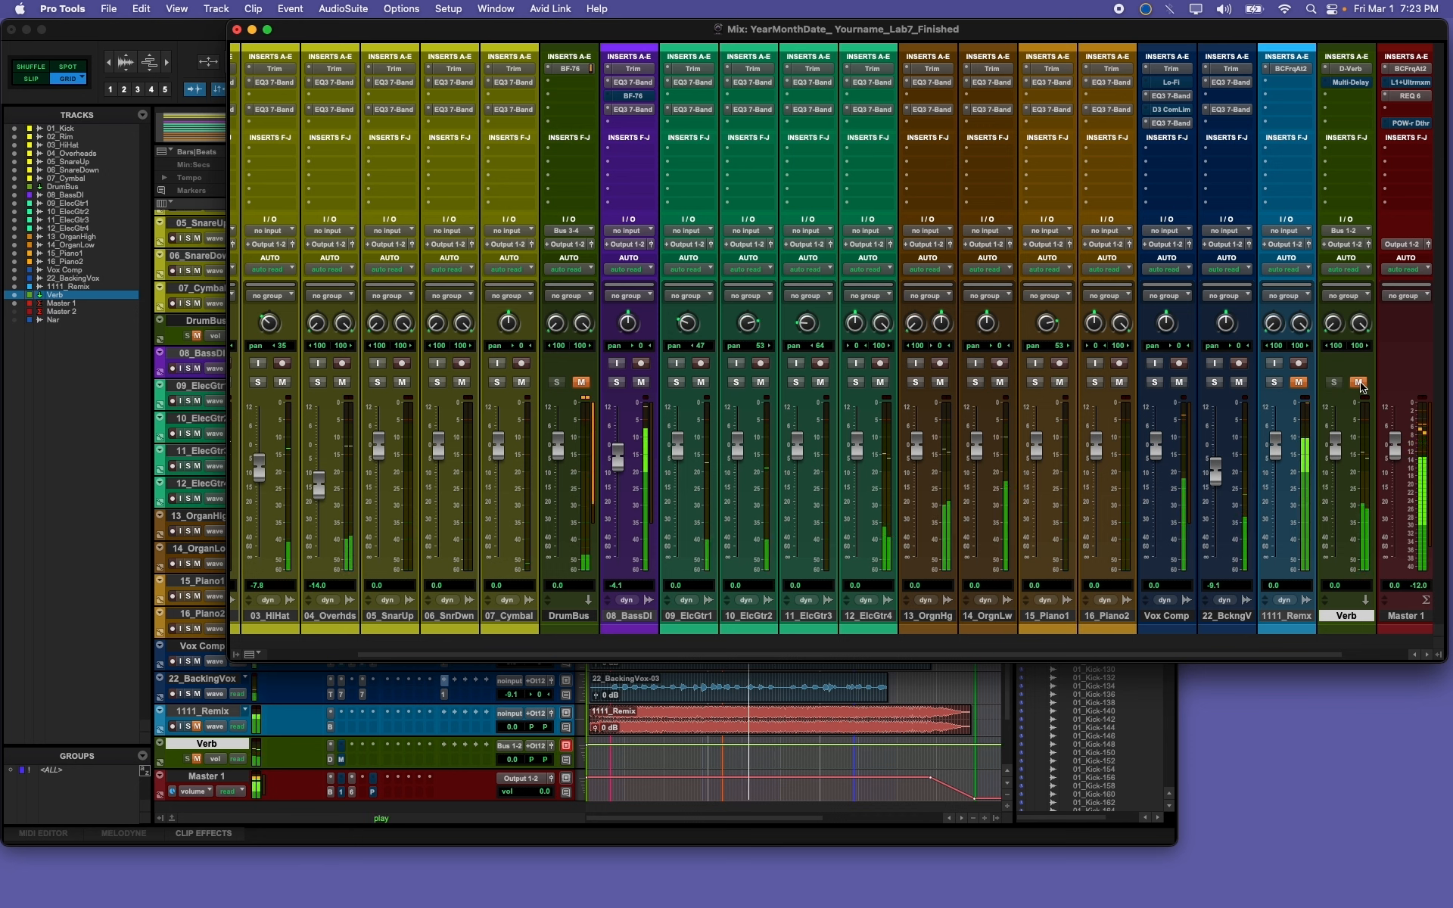
{"action": "left_click", "coordinate": [581, 382]}
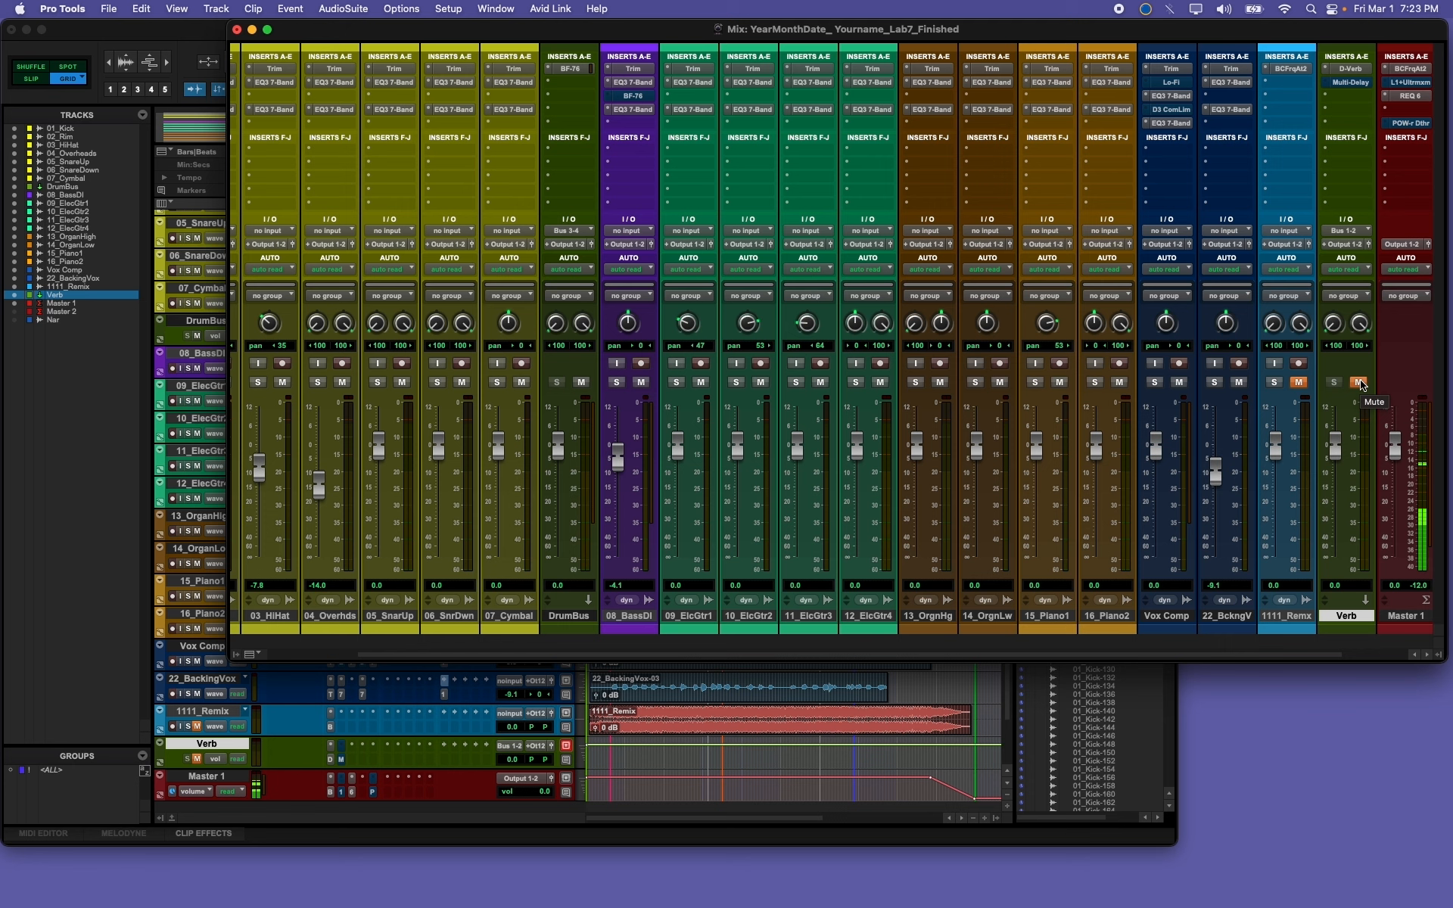
{"action": "left_click", "coordinate": [1359, 383]}
{"action": "key", "text": "space"}
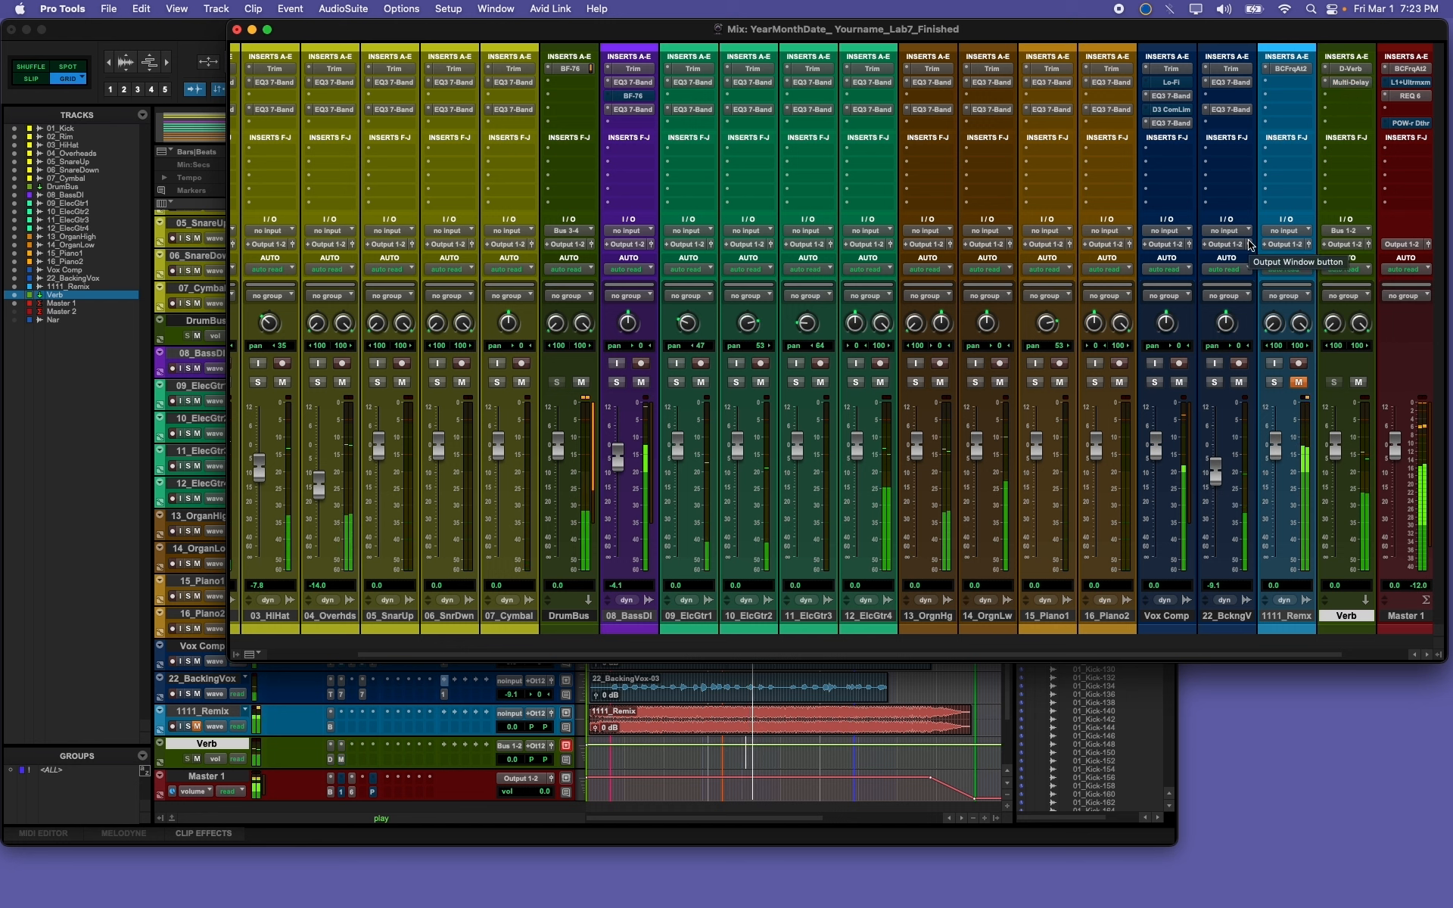
Step: Compare the mix with the soloed, unmuted 1111_Remix reference track, ending with that track muted and unsoloed
{"action": "left_click", "coordinate": [1275, 383]}
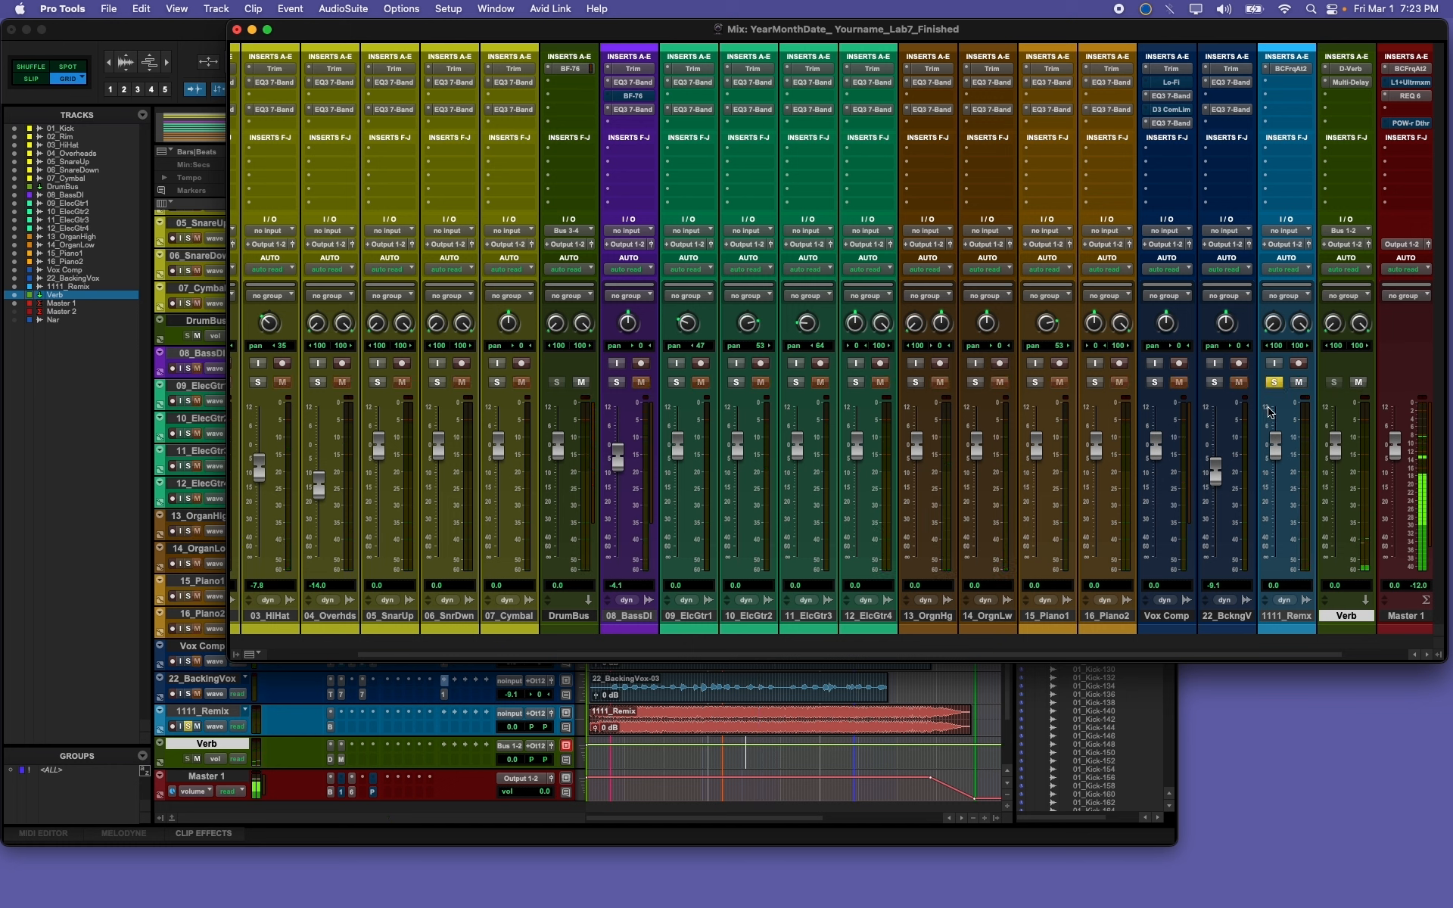
{"action": "key", "text": "space"}
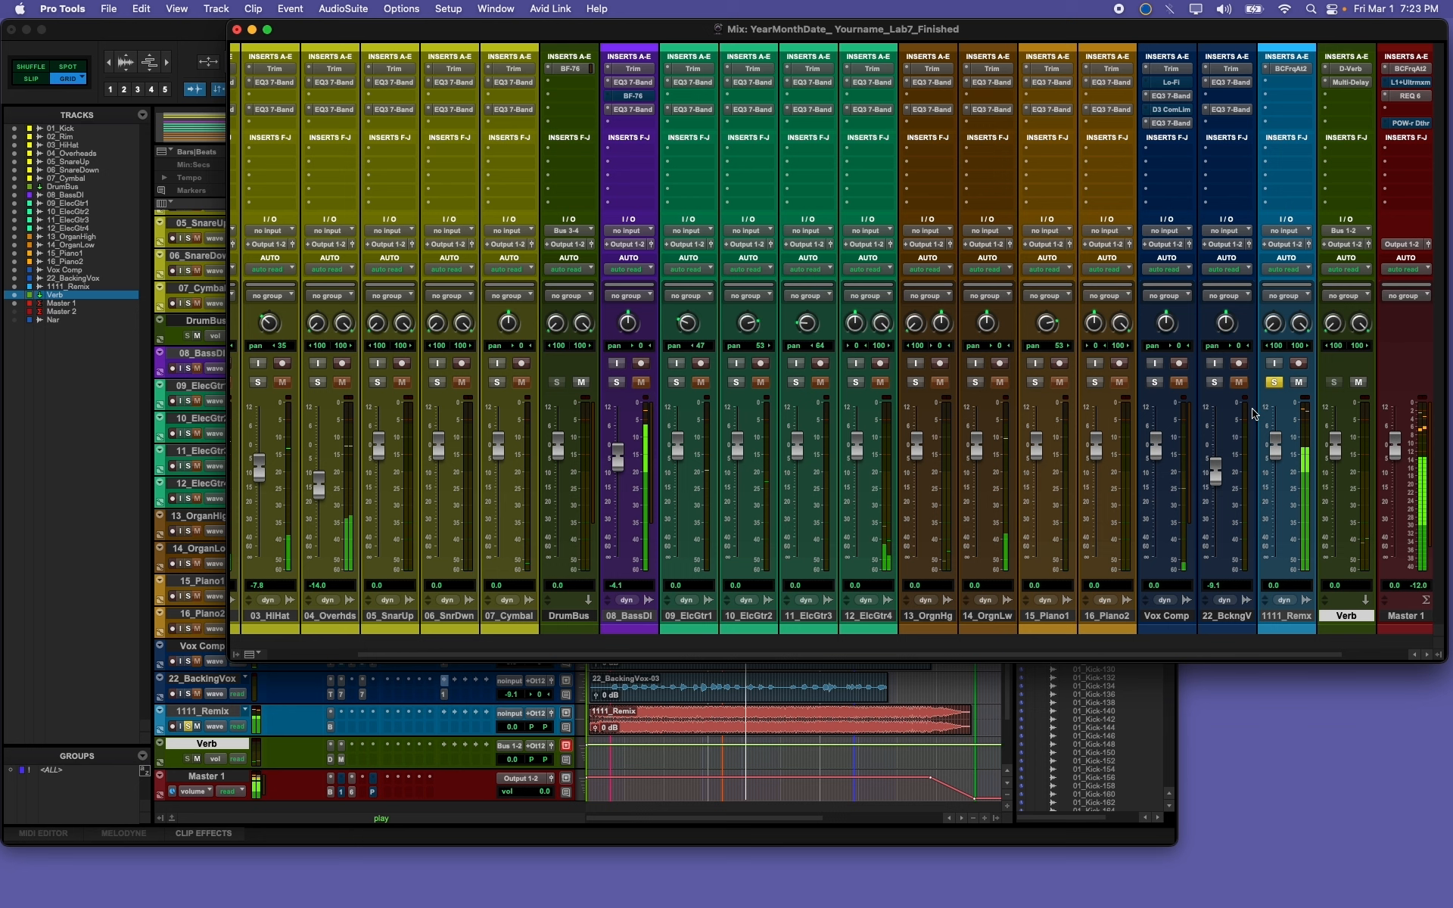
{"action": "left_click", "coordinate": [1299, 383]}
{"action": "left_click", "coordinate": [1278, 383]}
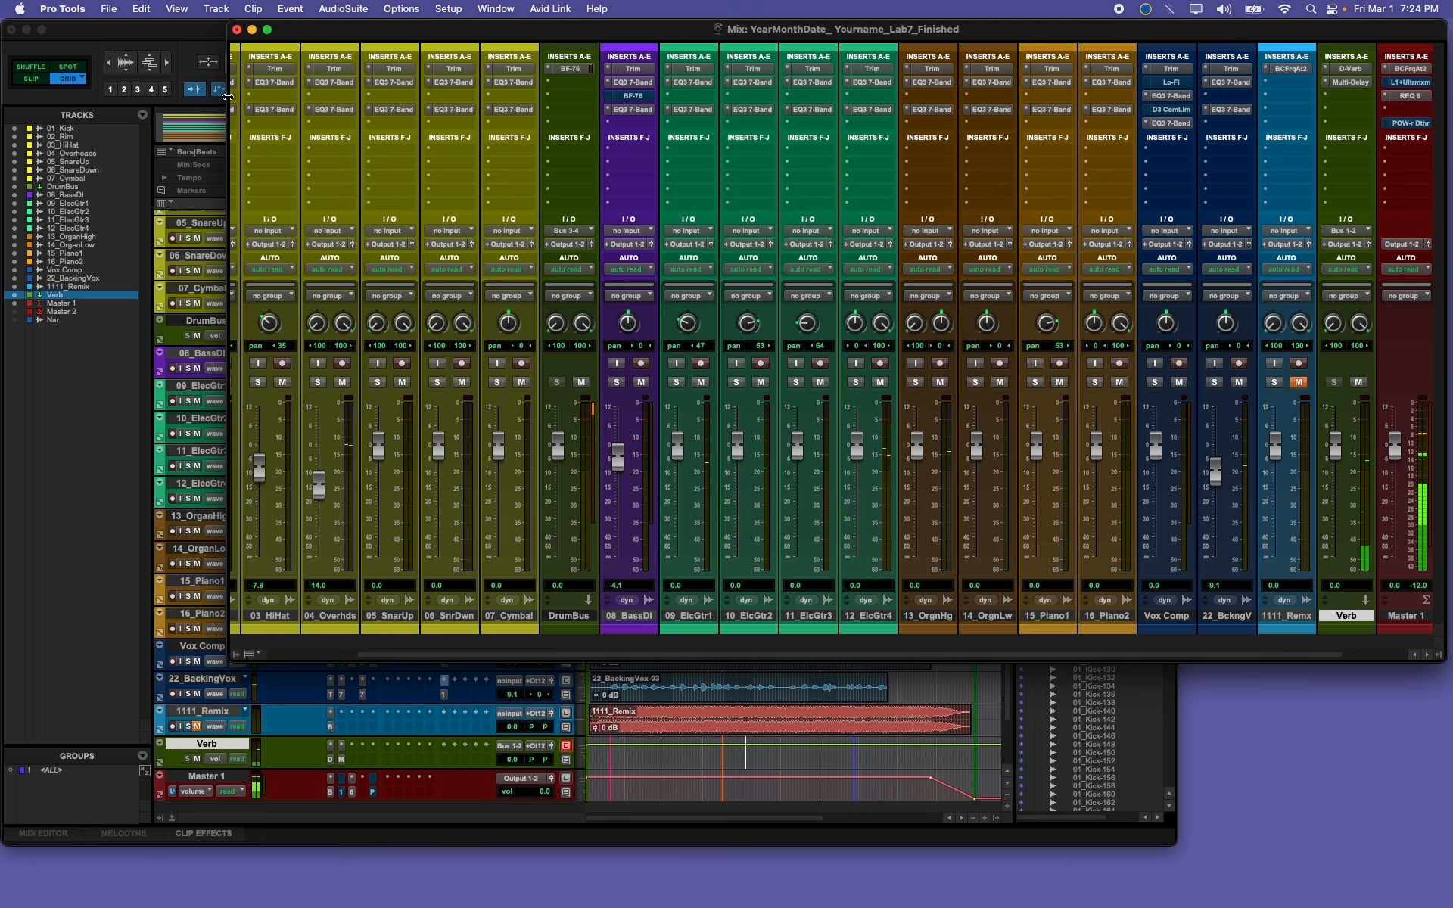
Step: Play 01_Kick soloed with Verb muted and un-bypass the kick's Lo-Fi insert
{"action": "scroll", "coordinate": [344, 157], "scroll_direction": "left", "scroll_amount": 3}
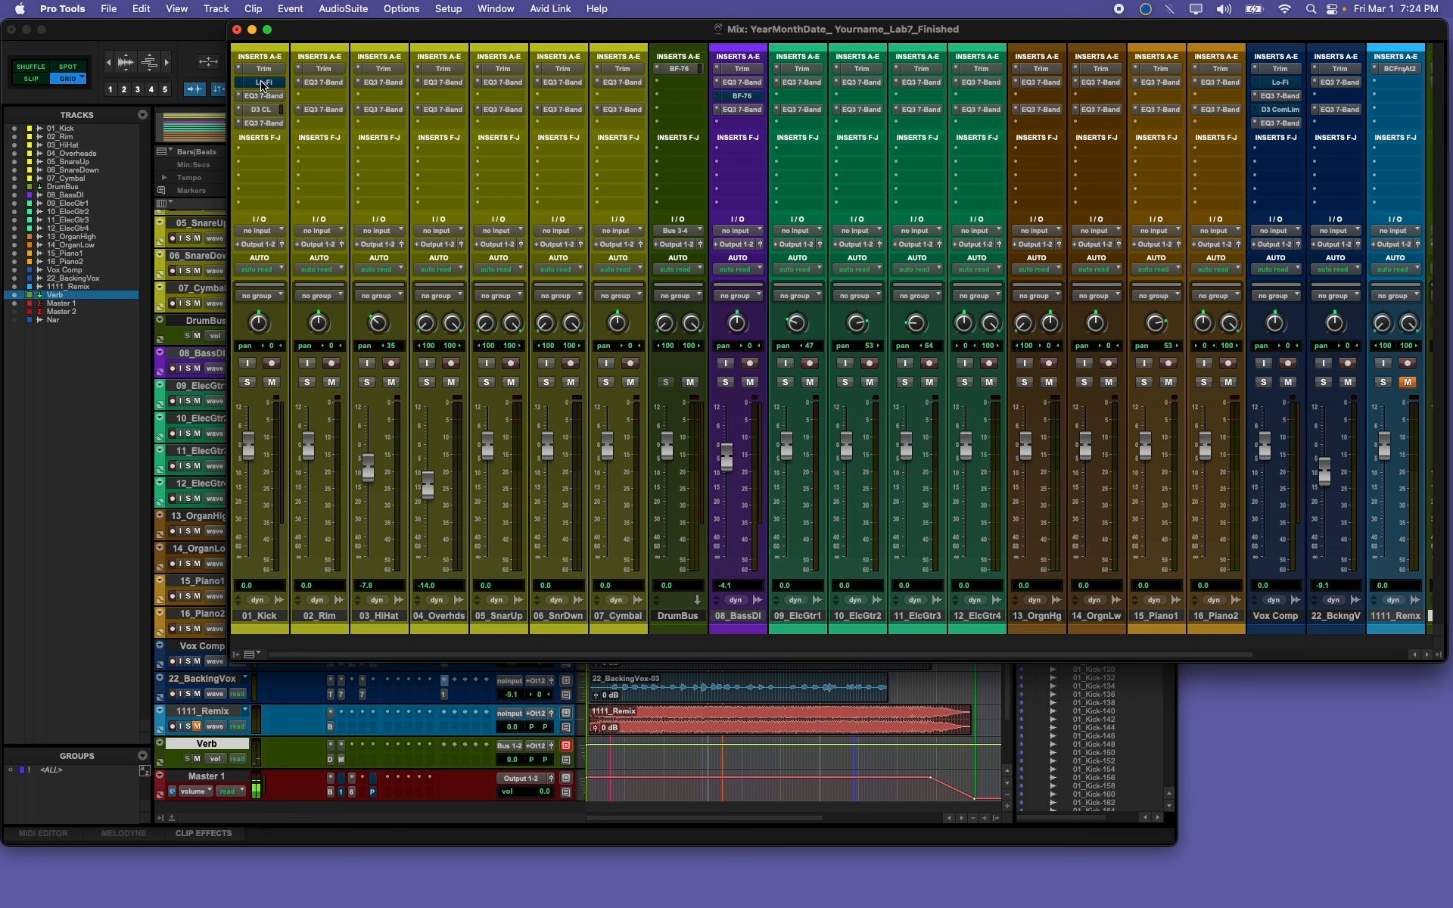
{"action": "left_click", "coordinate": [248, 382]}
{"action": "key", "text": "space"}
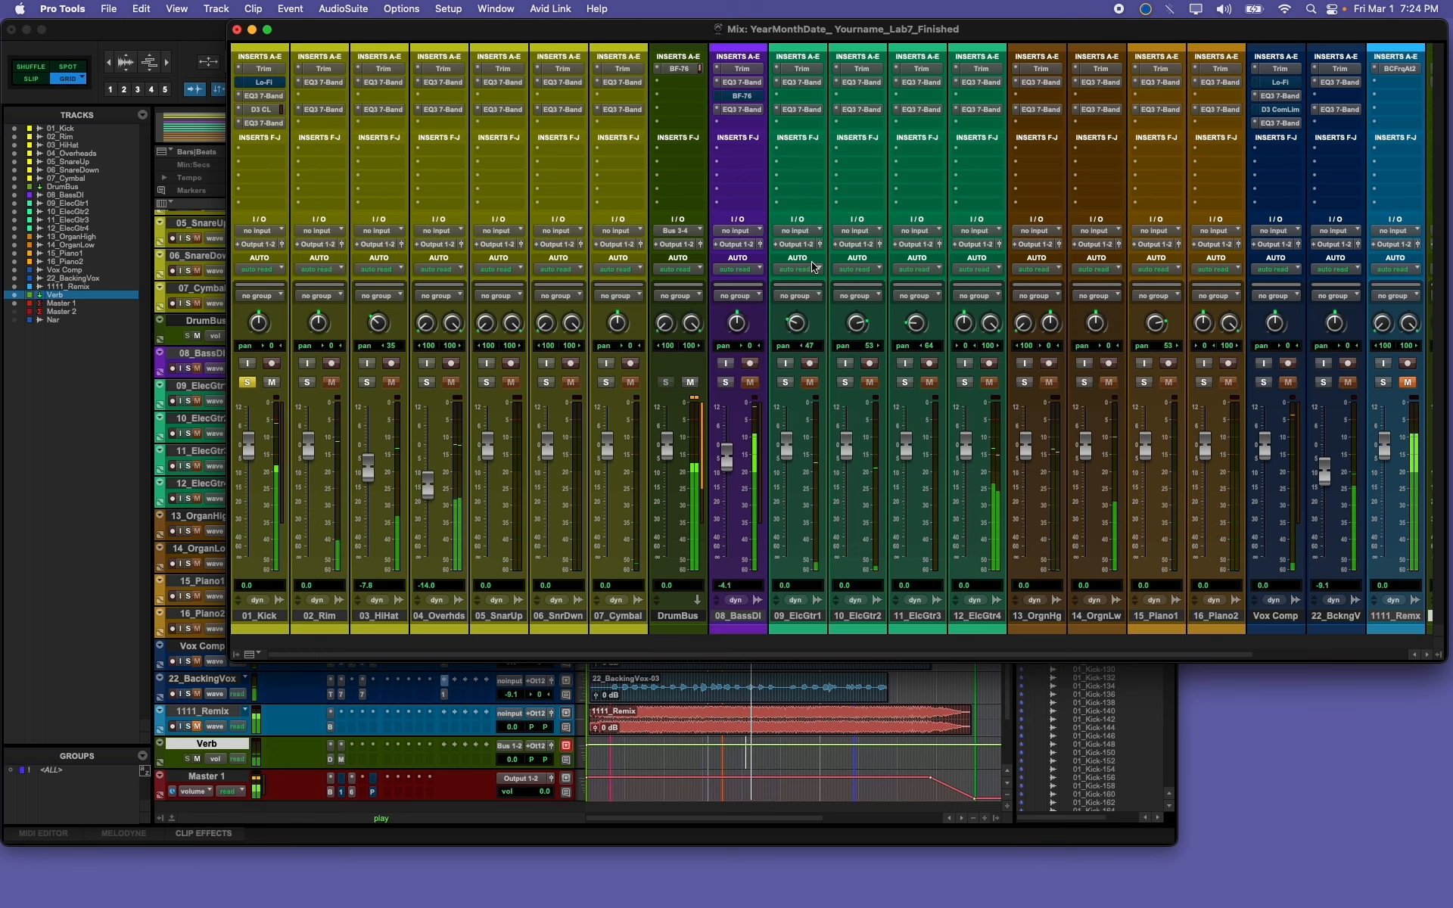
{"action": "scroll", "coordinate": [1286, 454], "scroll_direction": "right", "scroll_amount": 5}
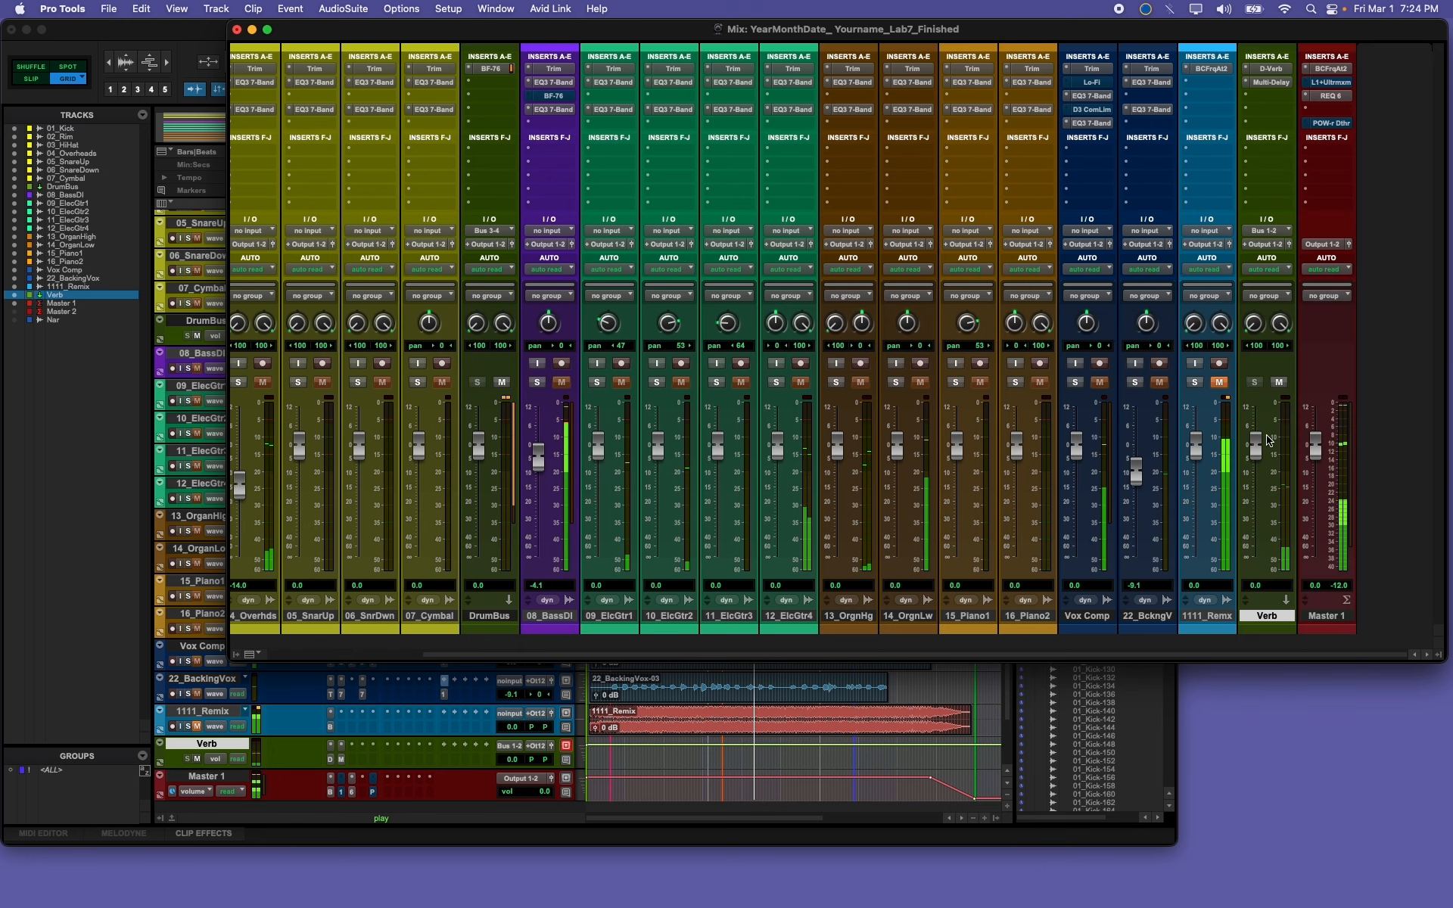
{"action": "scroll", "coordinate": [757, 227], "scroll_direction": "left", "scroll_amount": 5}
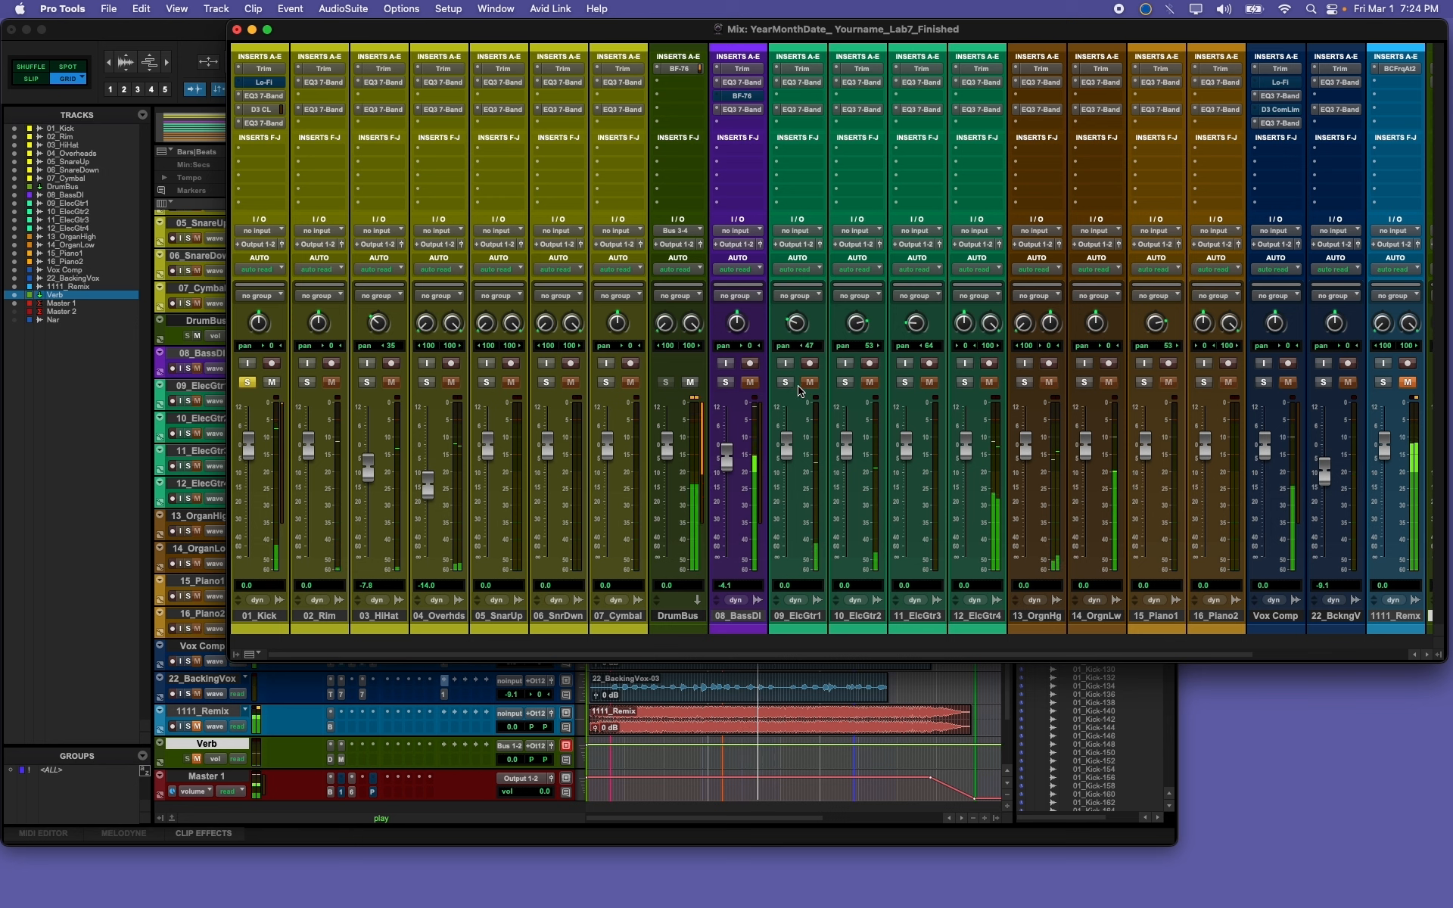
{"action": "left_click", "coordinate": [264, 82], "text": "super"}
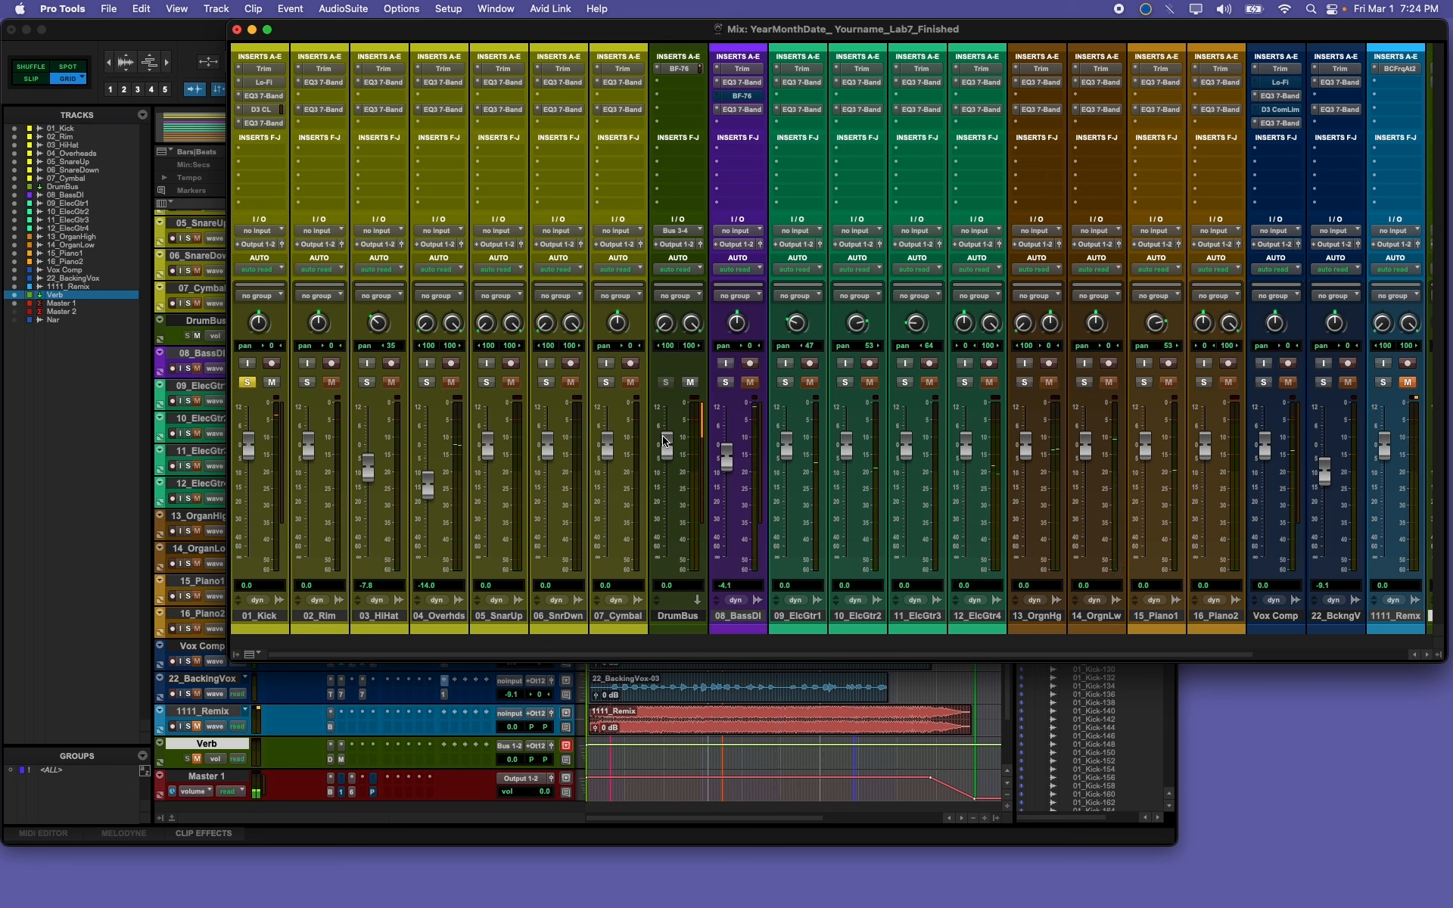
Step: Solo 08_BassDI instead of 01_Kick and un-bypass its BF-76 compressor during playback, closing the plug-in window when done
{"action": "left_click", "coordinate": [725, 382]}
{"action": "left_click", "coordinate": [246, 382]}
{"action": "left_click", "coordinate": [741, 96]}
{"action": "left_click", "coordinate": [681, 384]}
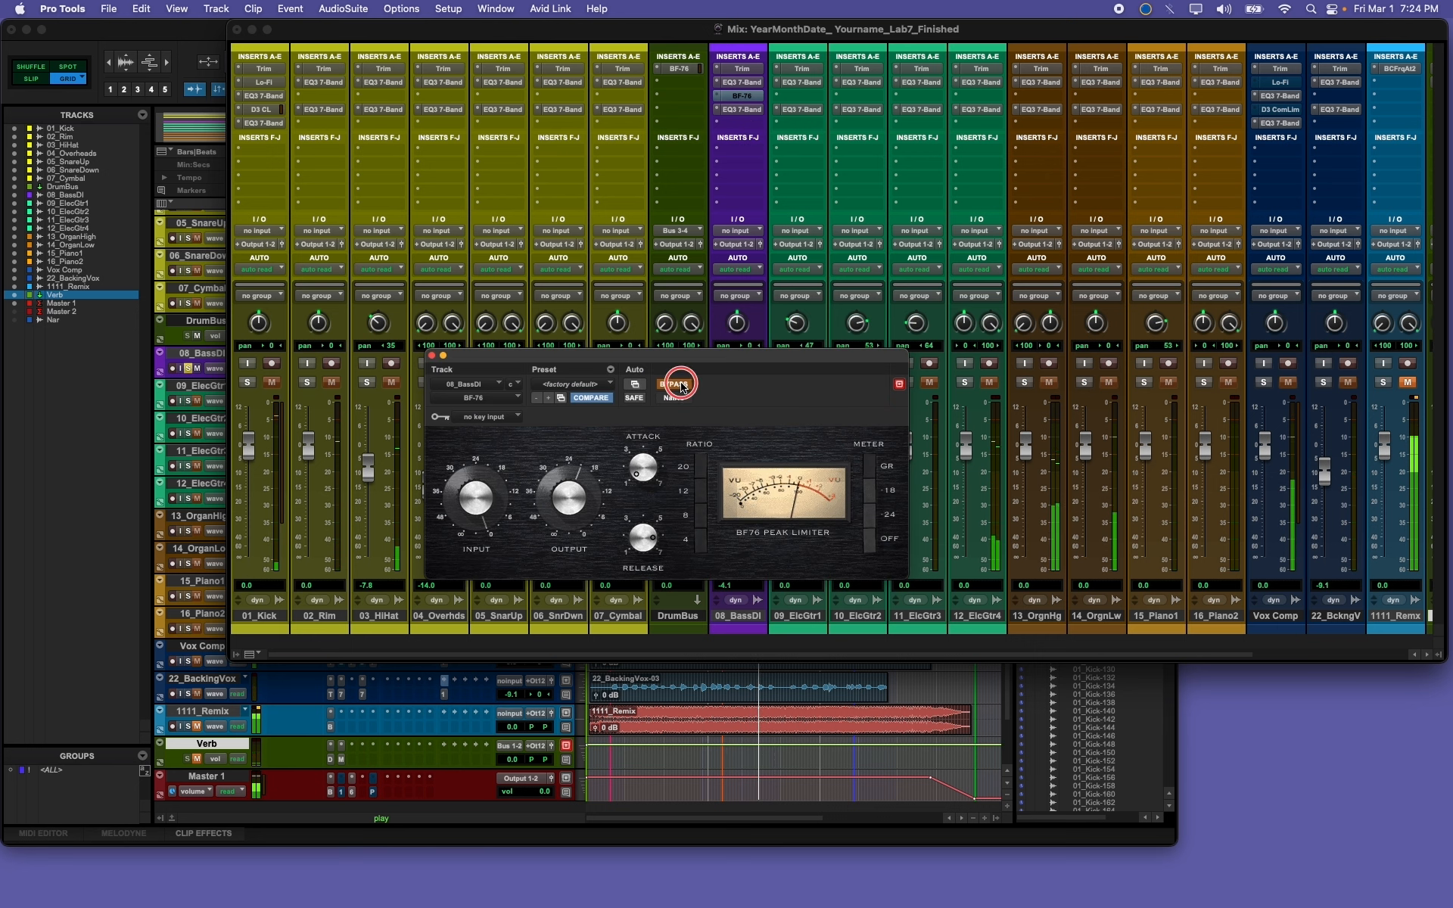
{"action": "left_click", "coordinate": [681, 385]}
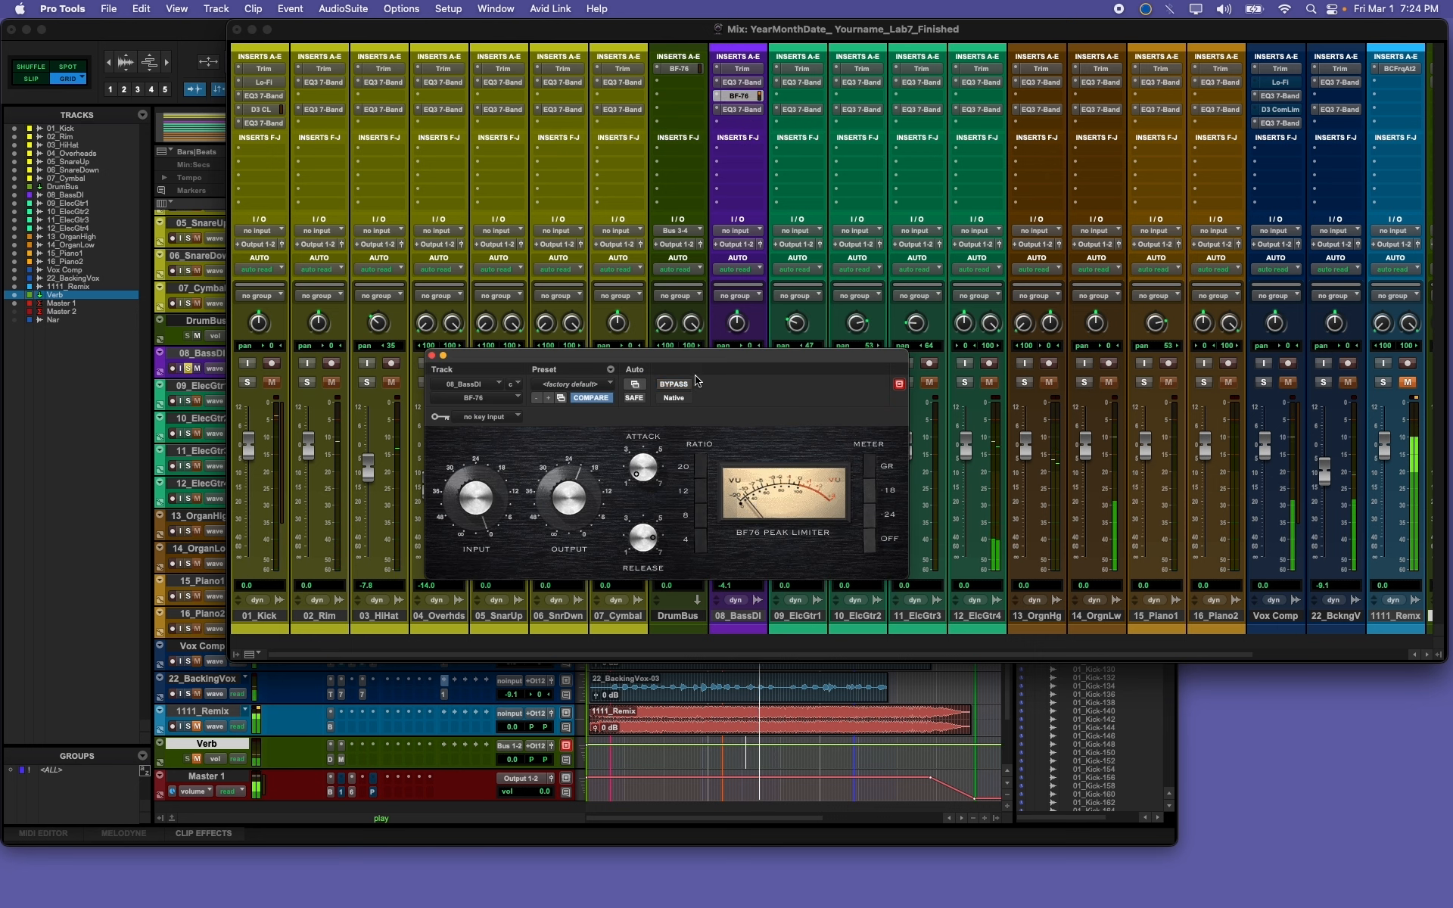
{"action": "left_click", "coordinate": [431, 355]}
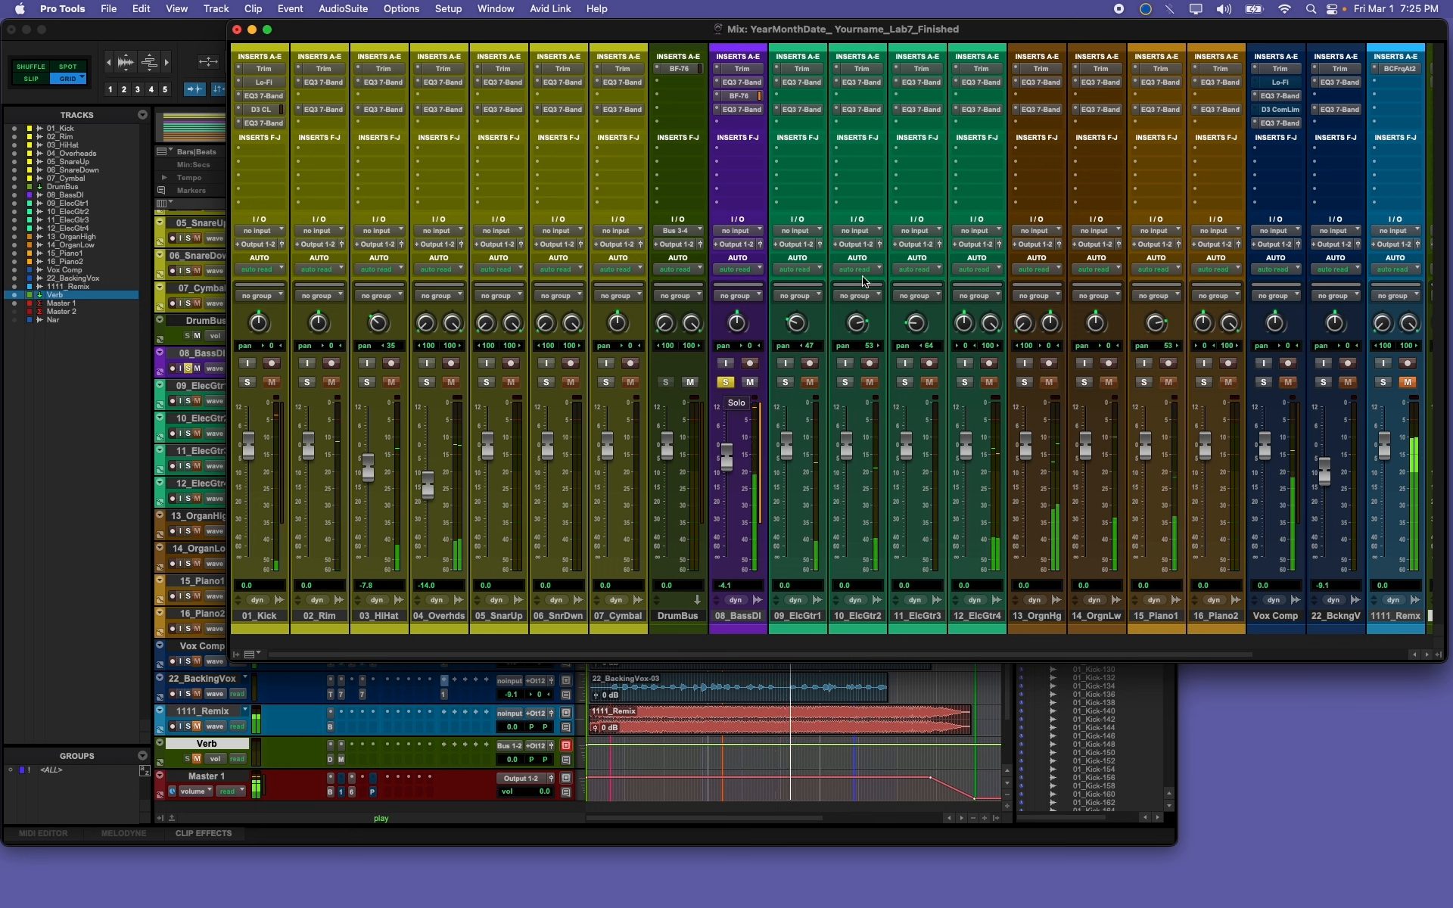
Step: Solo Vox Comp instead of 08_BassDI and un-bypass its Lo-Fi and Compressor/Limiter inserts while auditioning the vocal
{"action": "left_click", "coordinate": [1263, 382]}
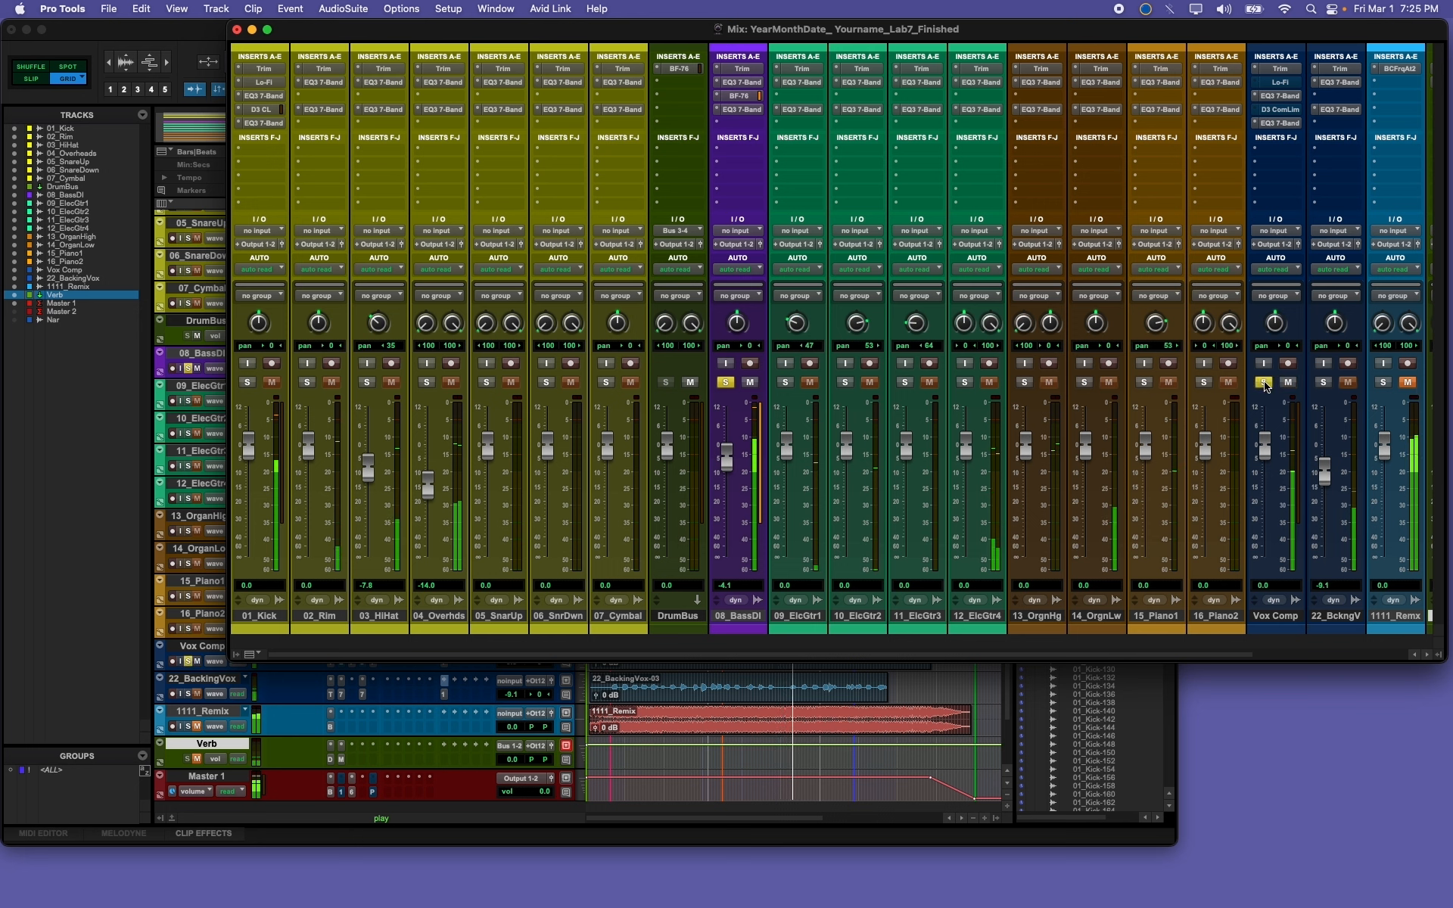
{"action": "left_click", "coordinate": [725, 382]}
{"action": "scroll", "coordinate": [1111, 323], "scroll_direction": "right", "scroll_amount": 3}
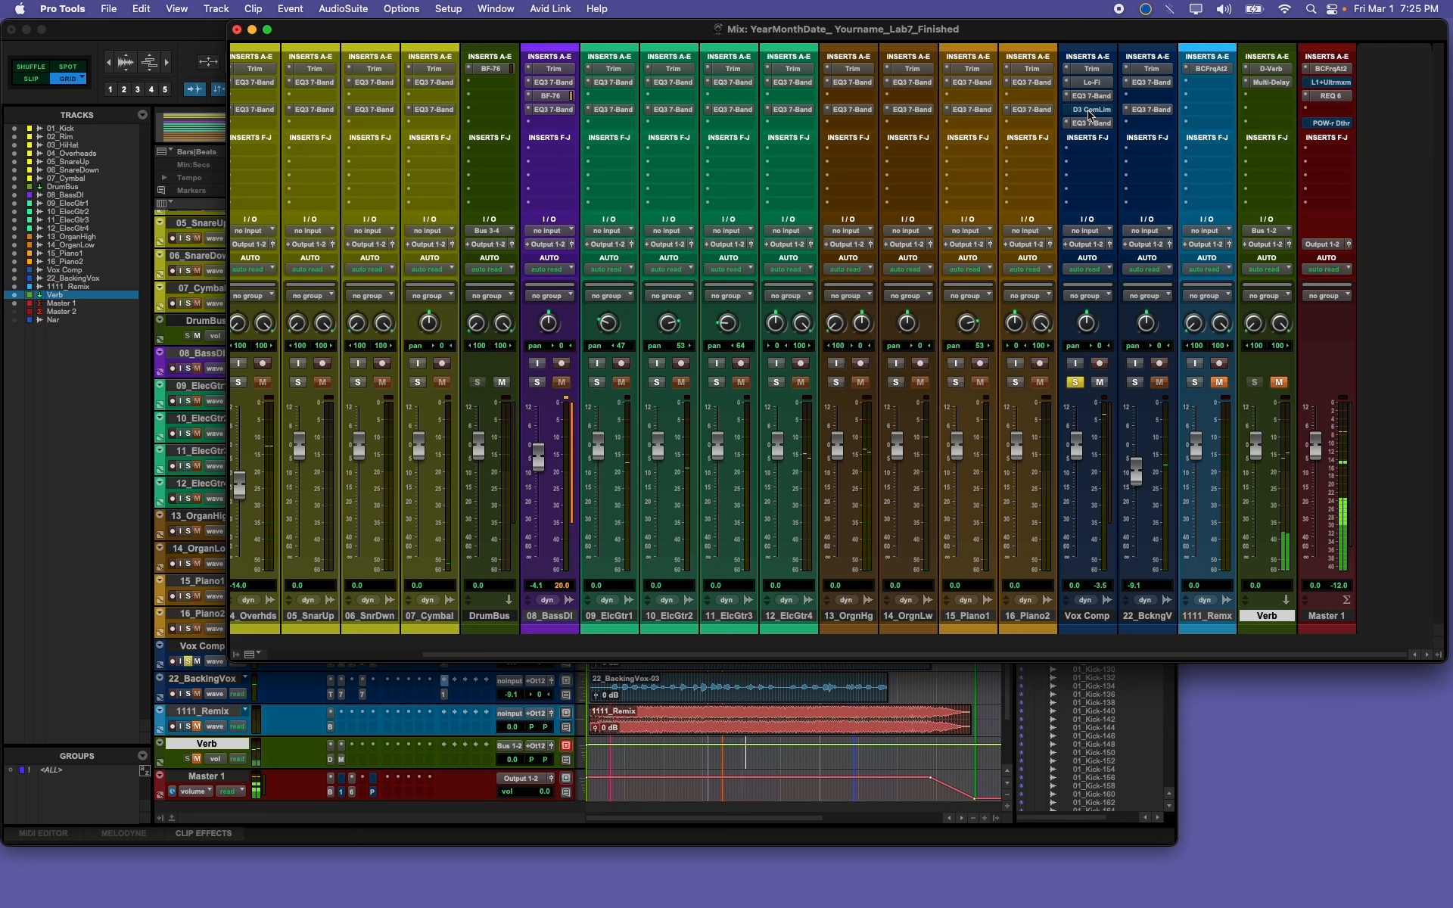
{"action": "left_click", "coordinate": [1092, 111]}
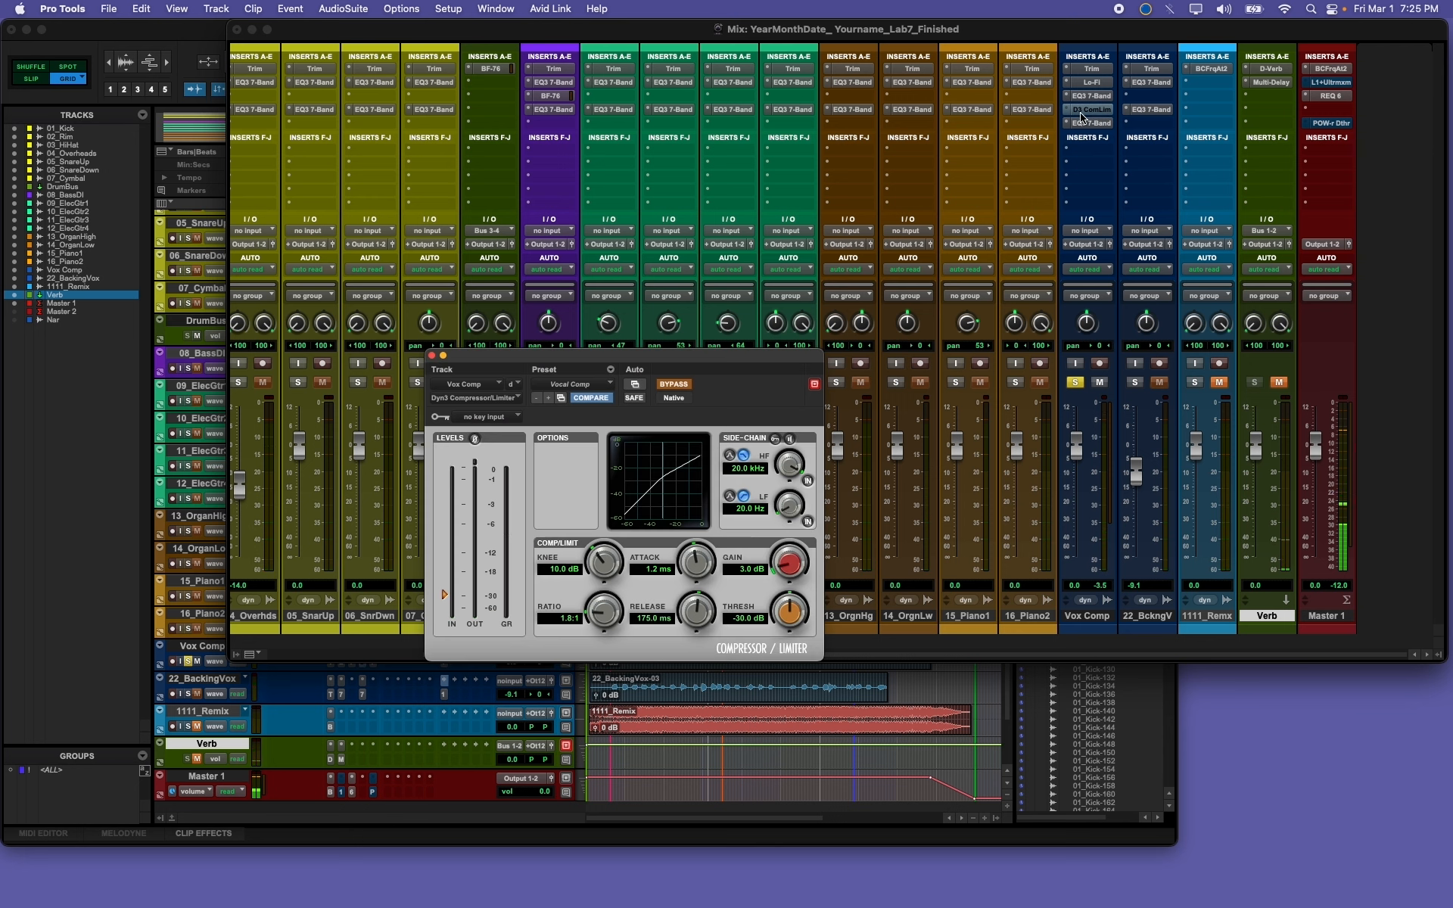
{"action": "key", "text": "space"}
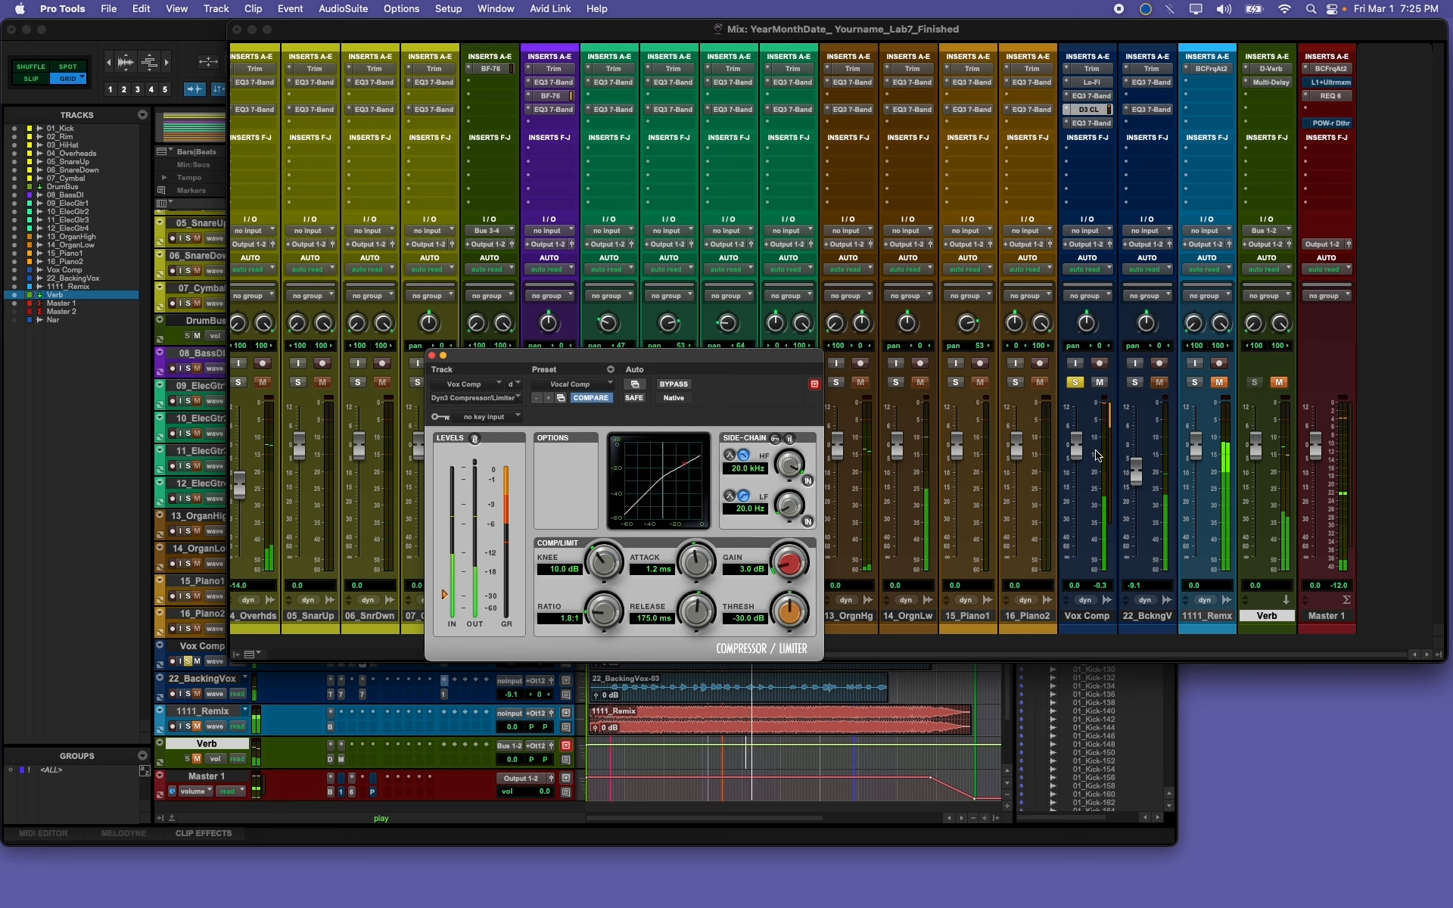
{"action": "key", "text": "space"}
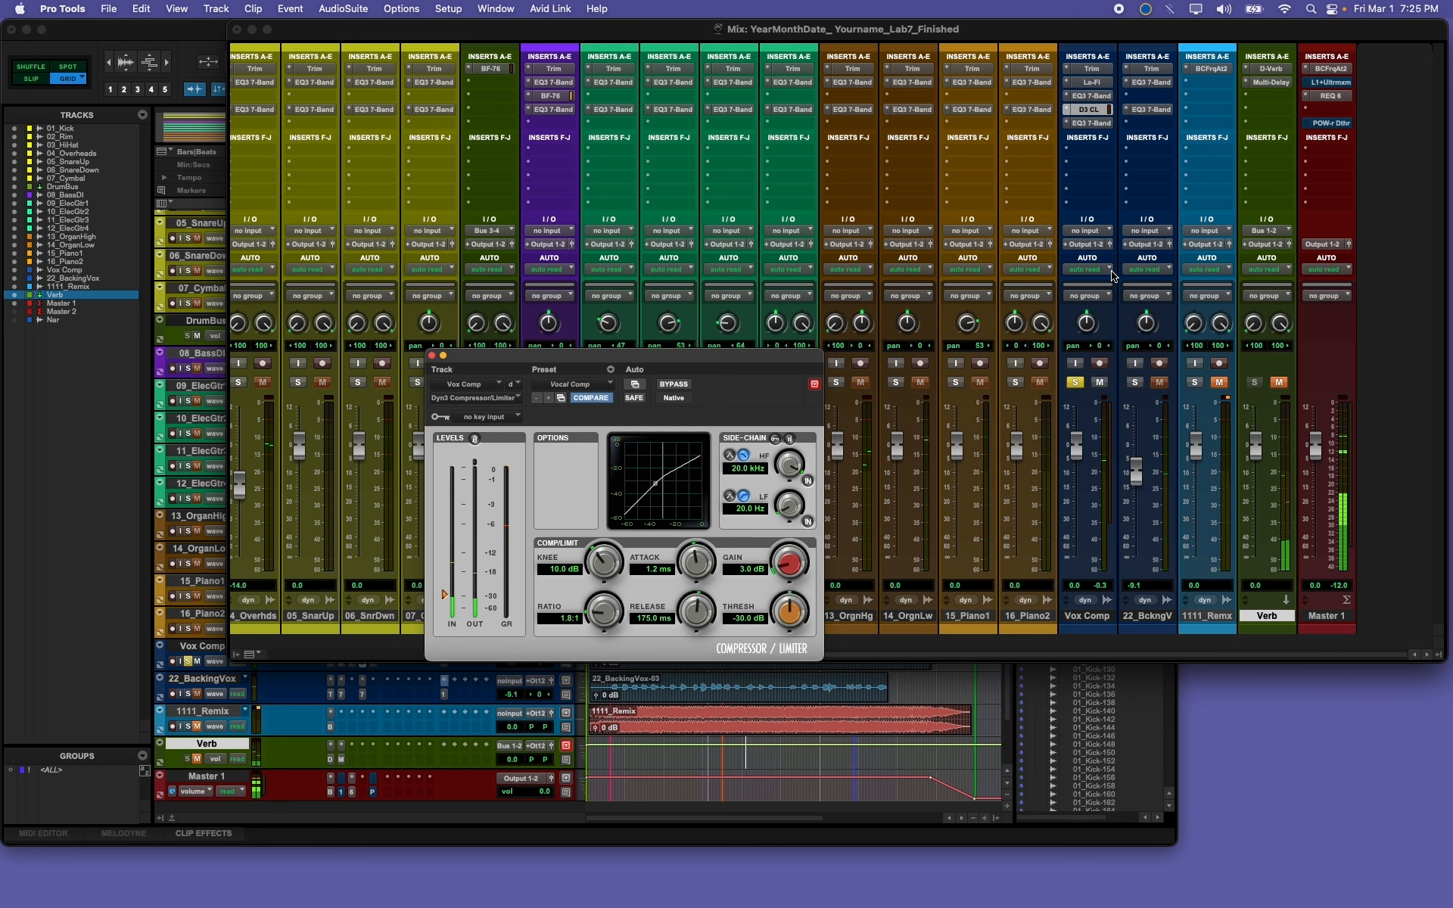
{"action": "left_click", "coordinate": [431, 355]}
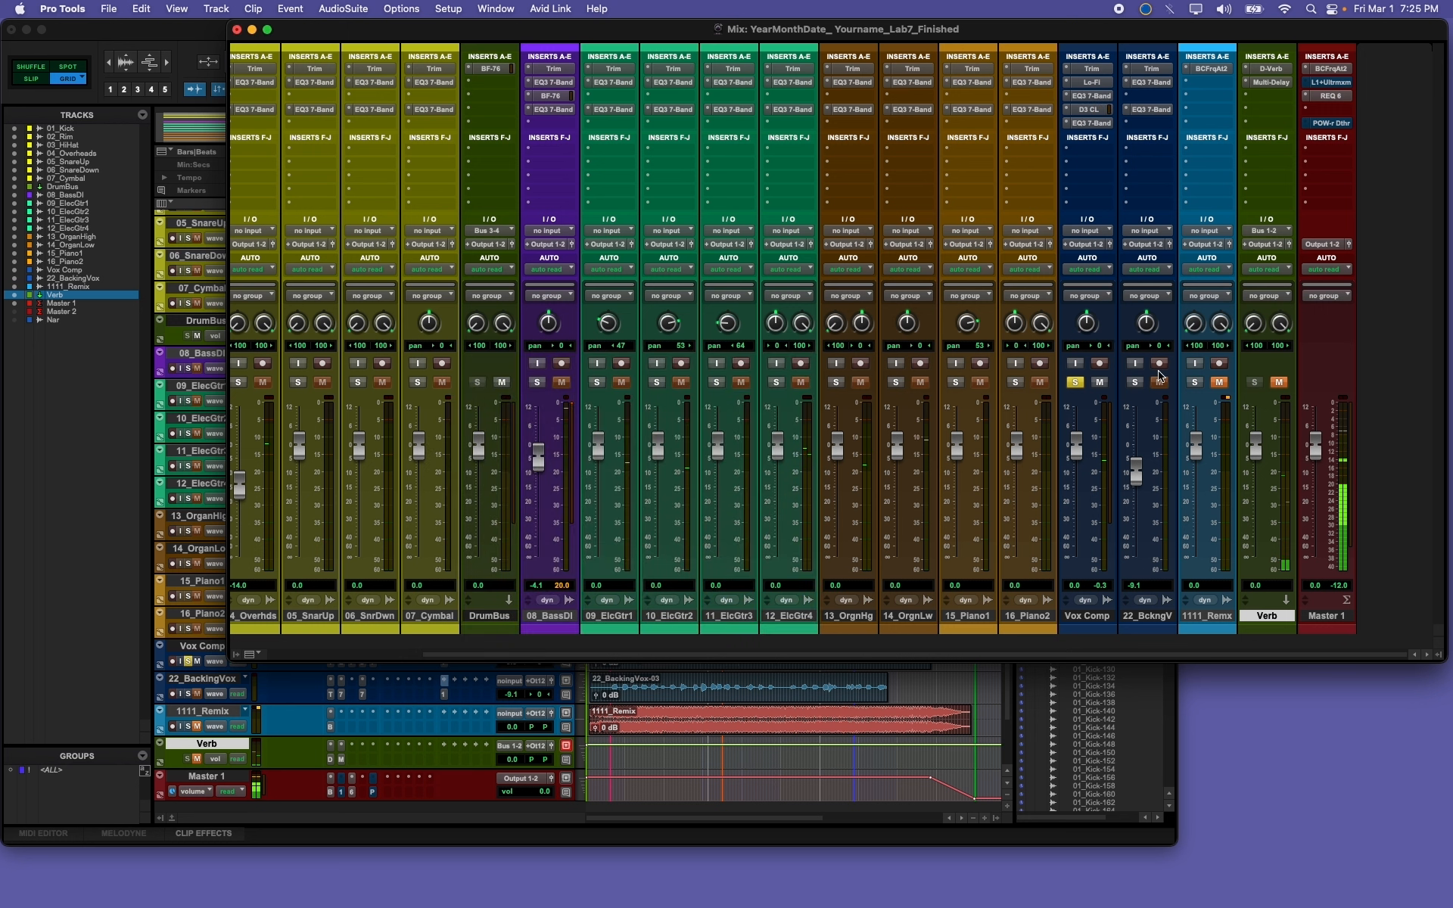
Step: Unsolo Vox Comp, play the full mix and unmute the Verb track
{"action": "left_click", "coordinate": [1075, 382]}
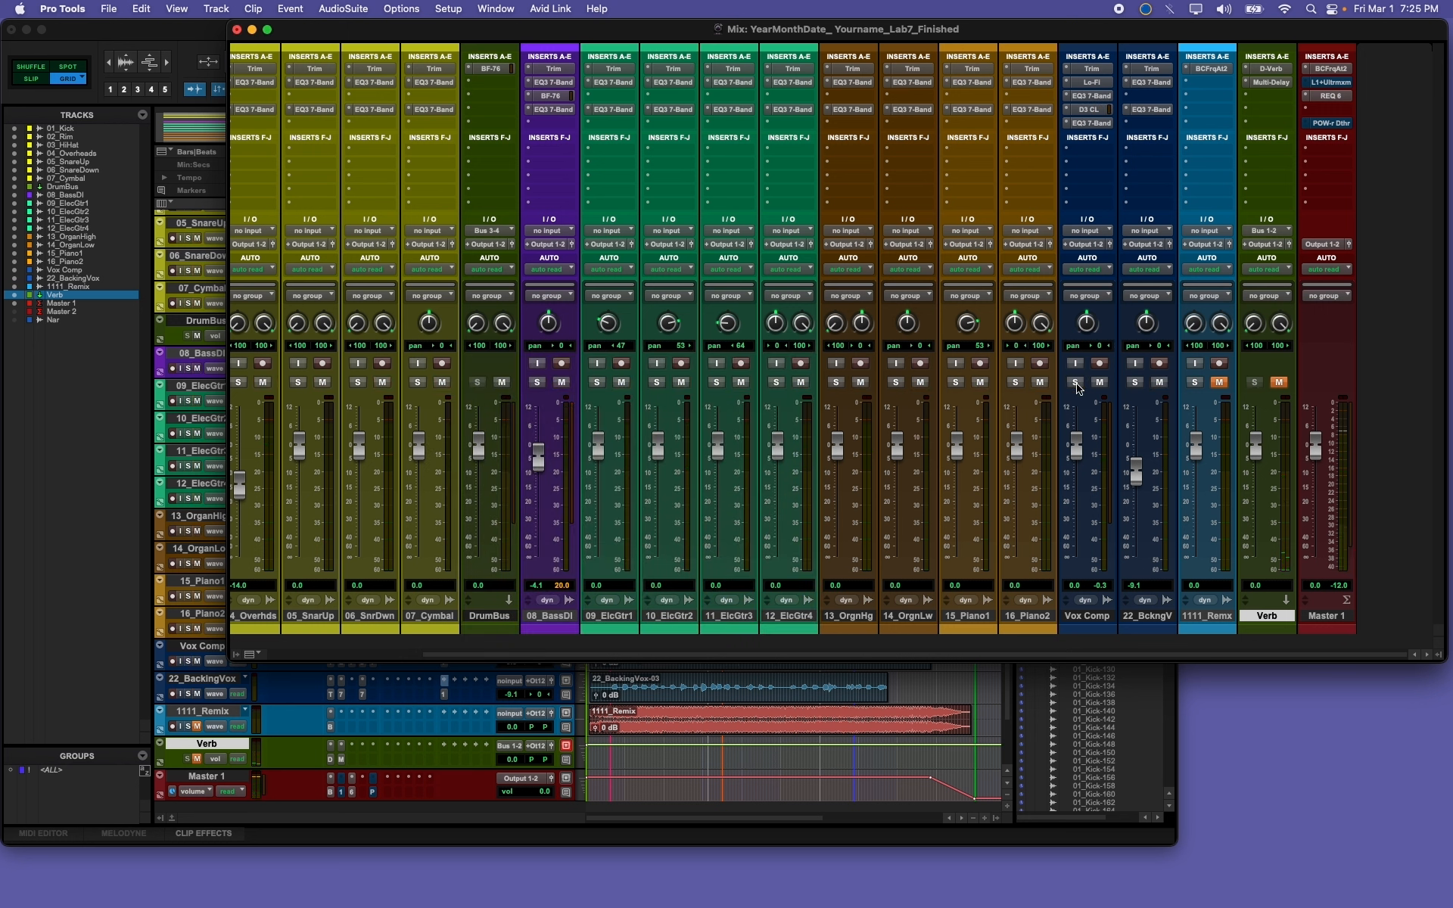
{"action": "key", "text": "space"}
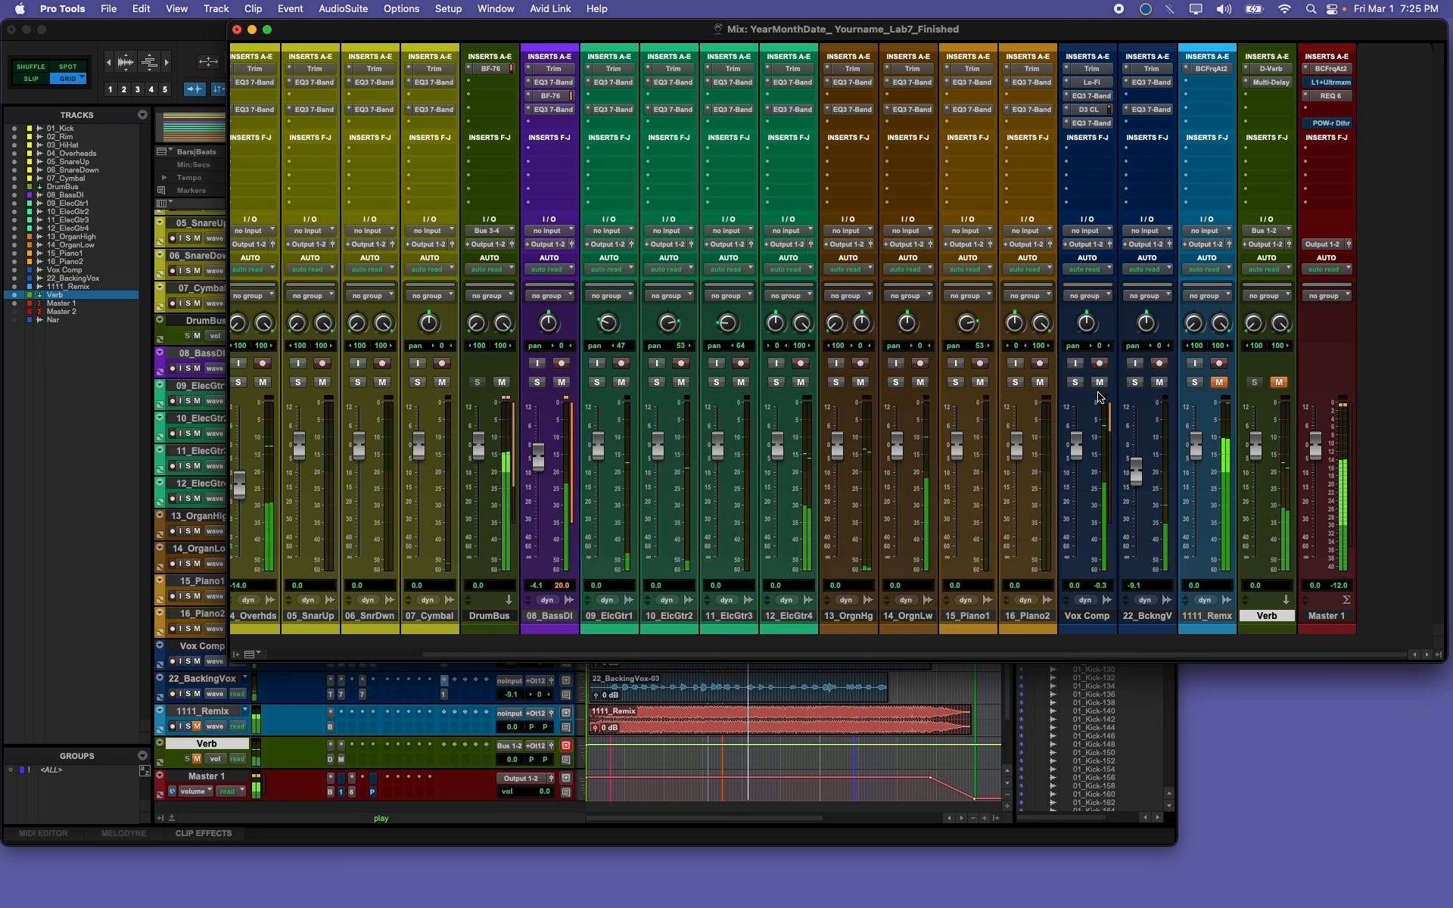
{"action": "left_click", "coordinate": [1279, 382]}
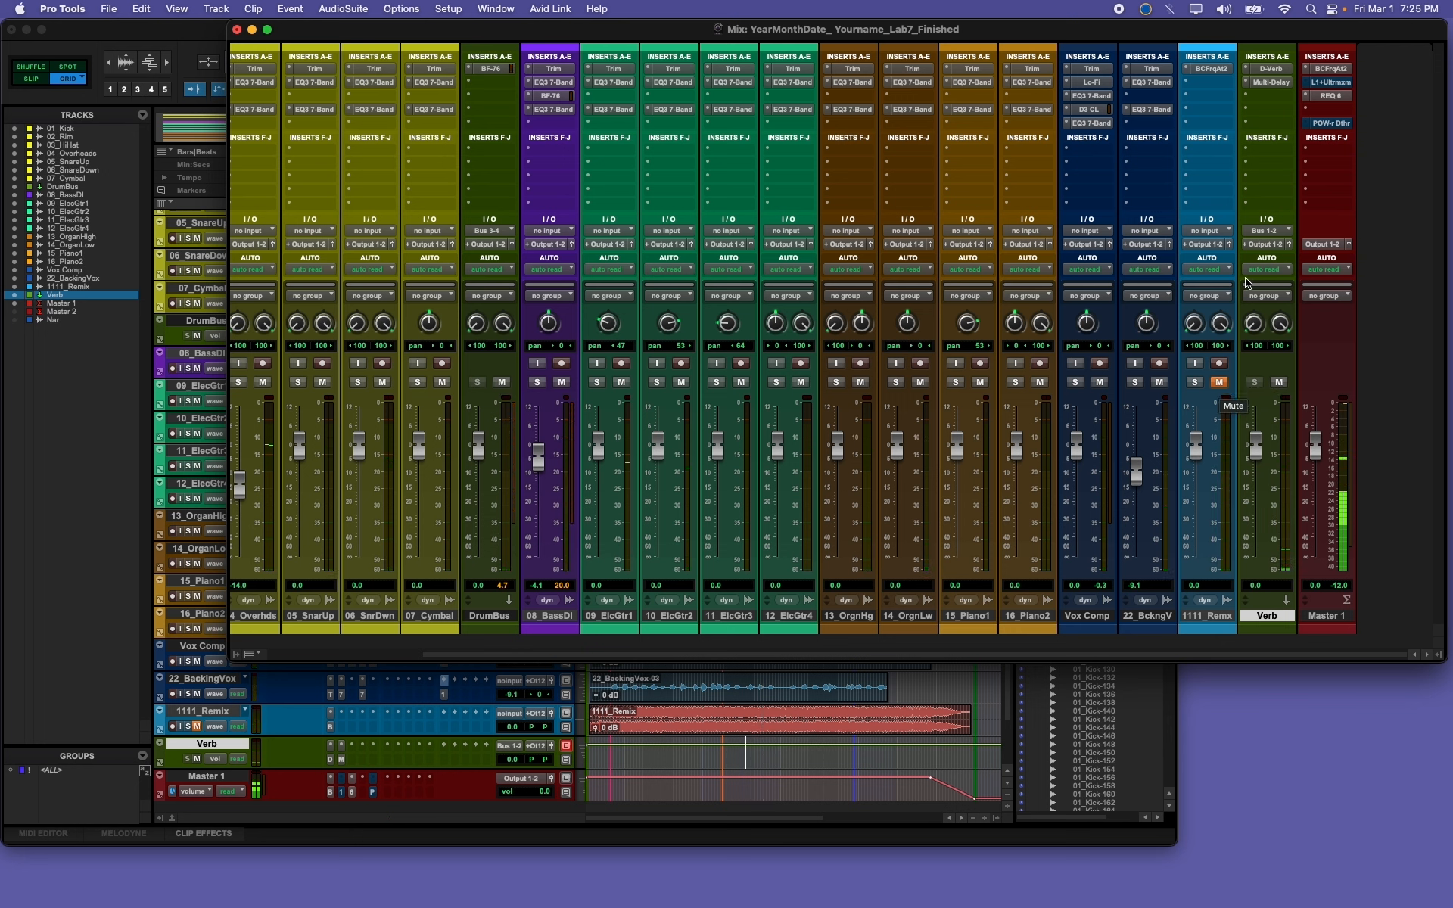
Step: Open the L1+ Ultramaximizer on Master 1, reposition its window, and un-bypass the limiter while playing the full mix
{"action": "left_click", "coordinate": [1330, 82]}
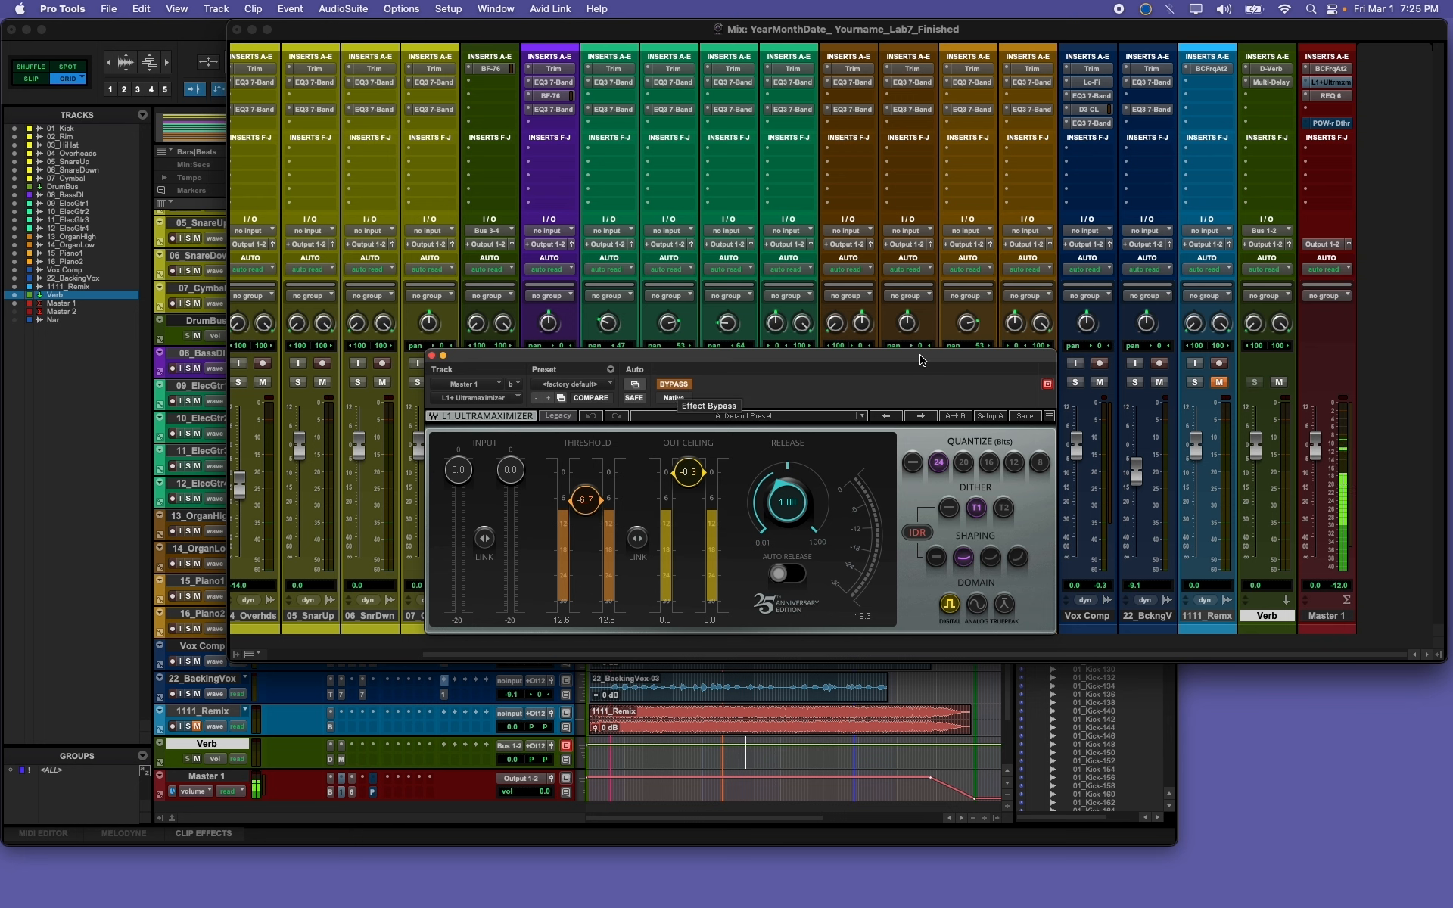
{"action": "left_click_drag", "start_coordinate": [927, 366], "coordinate": [797, 266]}
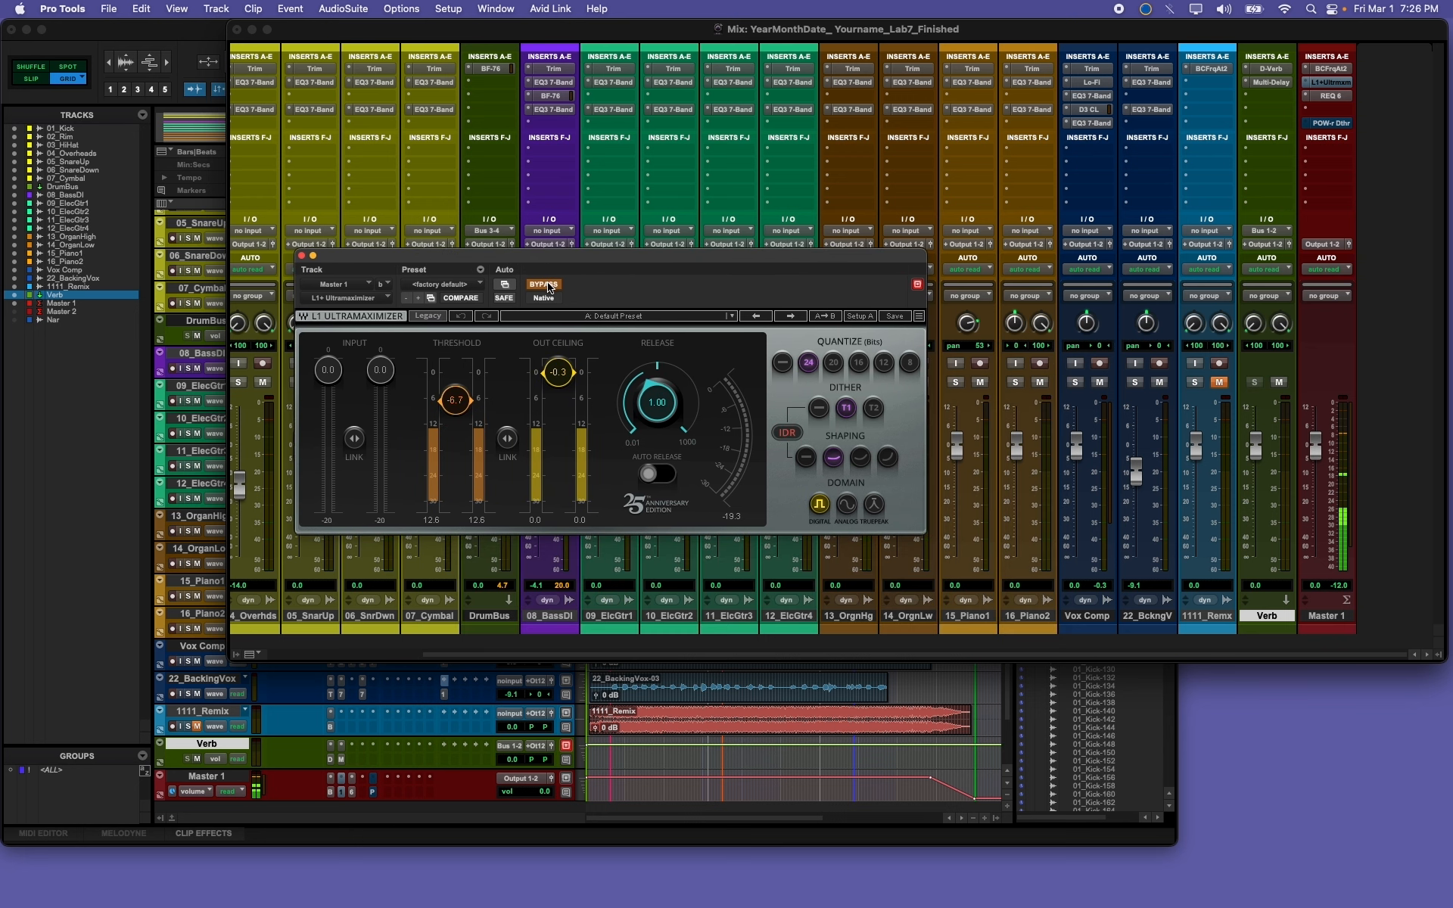
{"action": "key", "text": "space"}
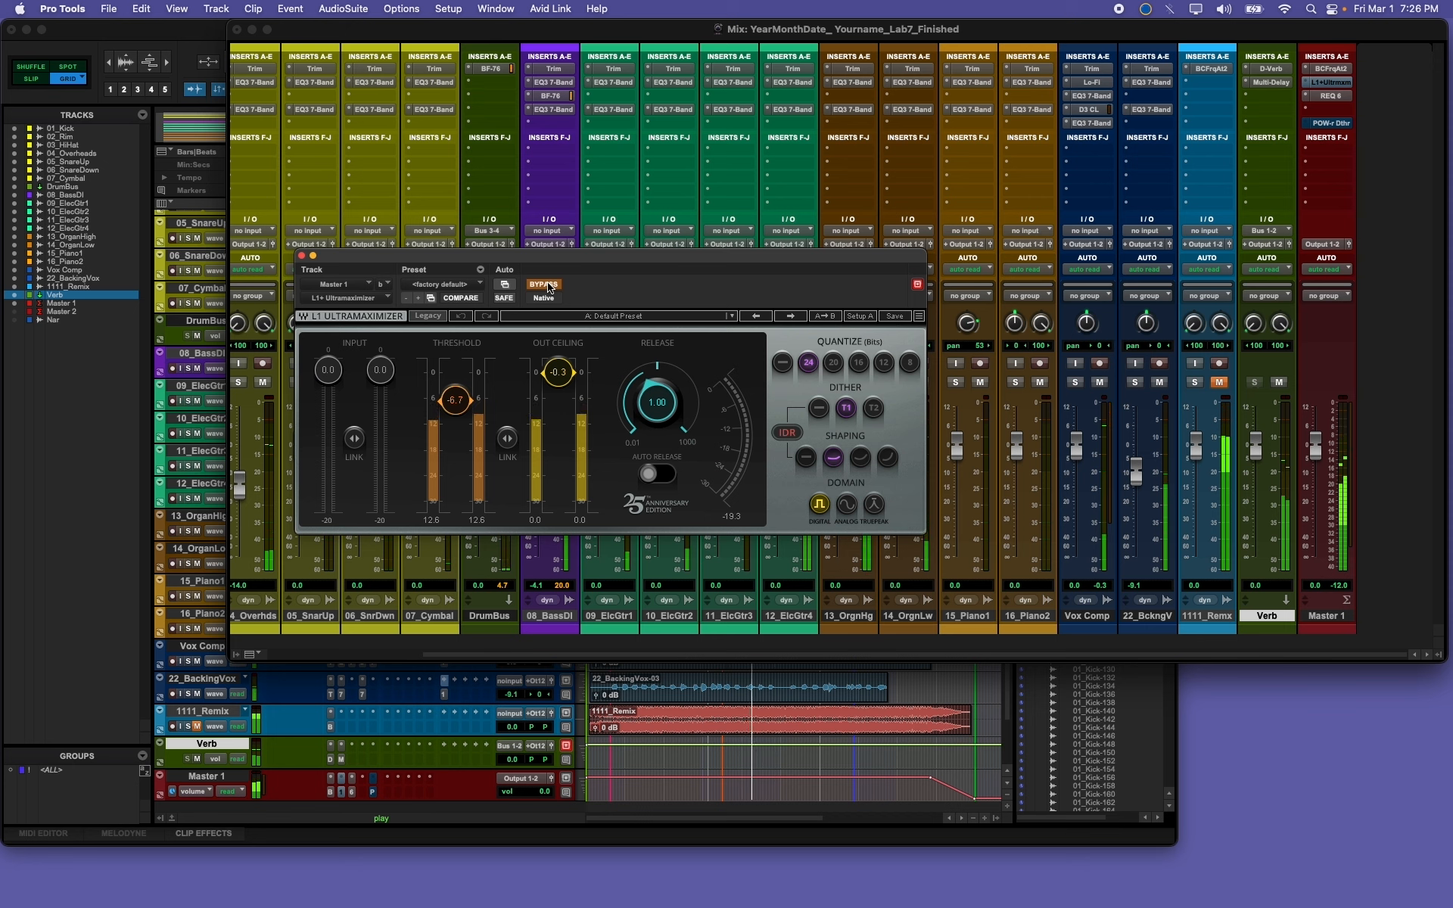
{"action": "left_click", "coordinate": [549, 287]}
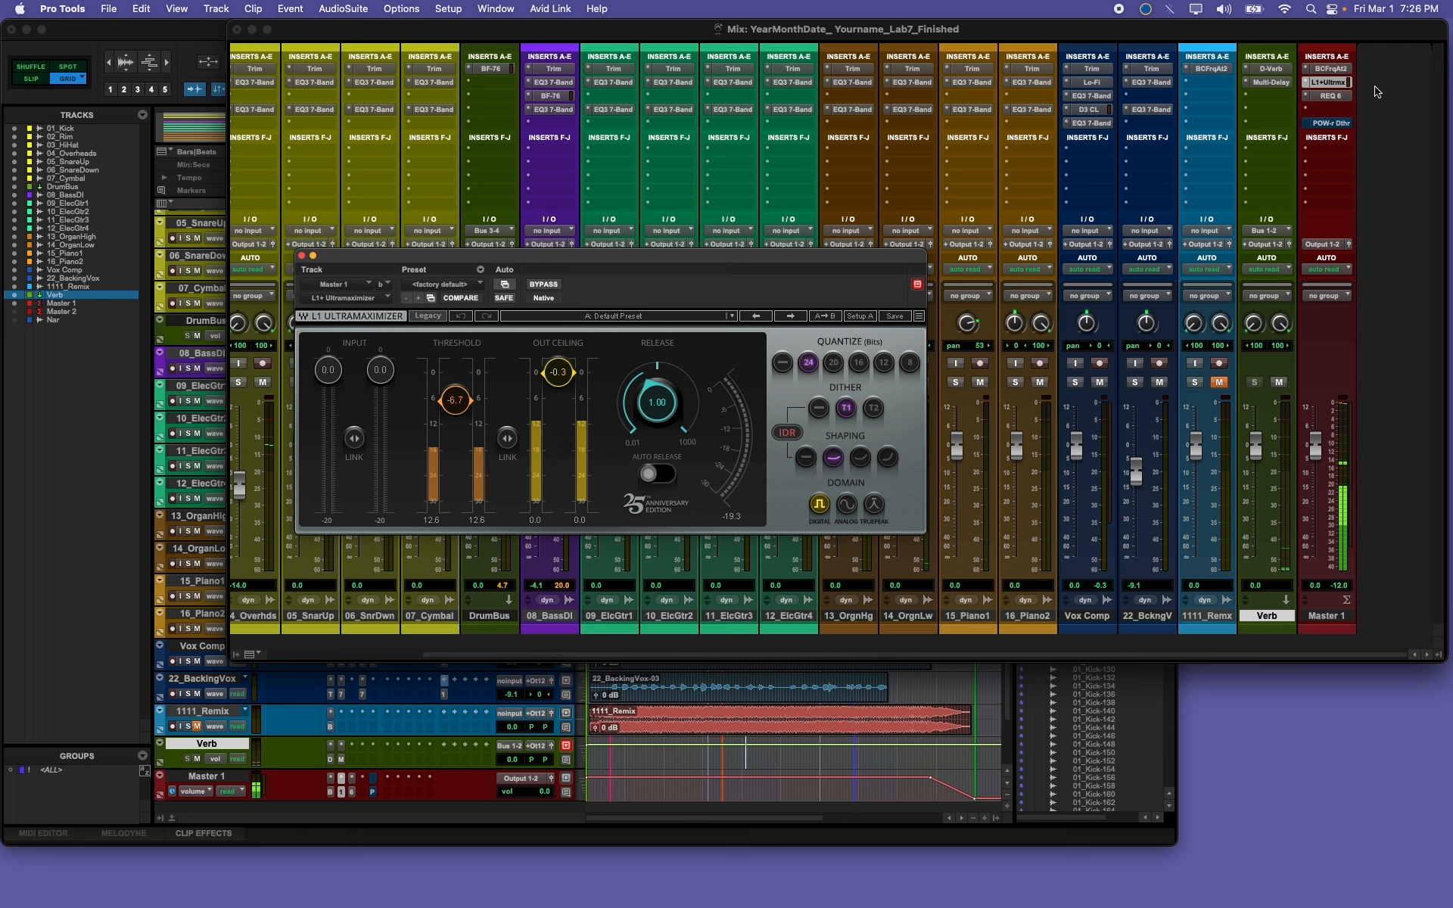
Step: Bypass the L1+ Ultramaximizer and REQ 6 on Master 1, and audition 1111_Remix soloed and unmuted as the reference
{"action": "left_click", "coordinate": [1325, 83], "text": "super"}
{"action": "left_click", "coordinate": [1325, 83], "text": "super"}
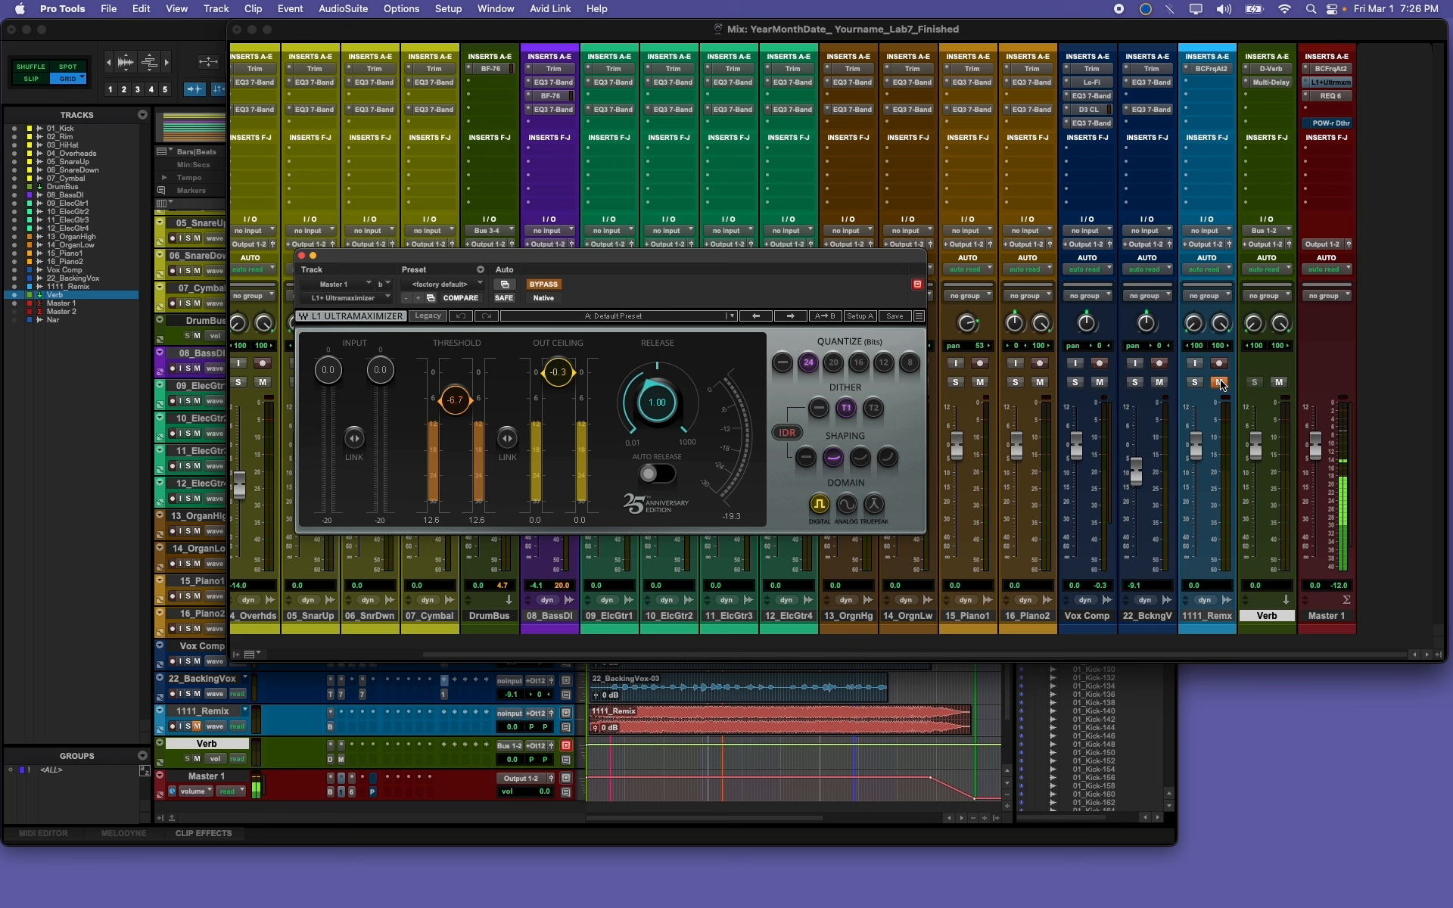
{"action": "left_click", "coordinate": [1327, 95], "text": "super"}
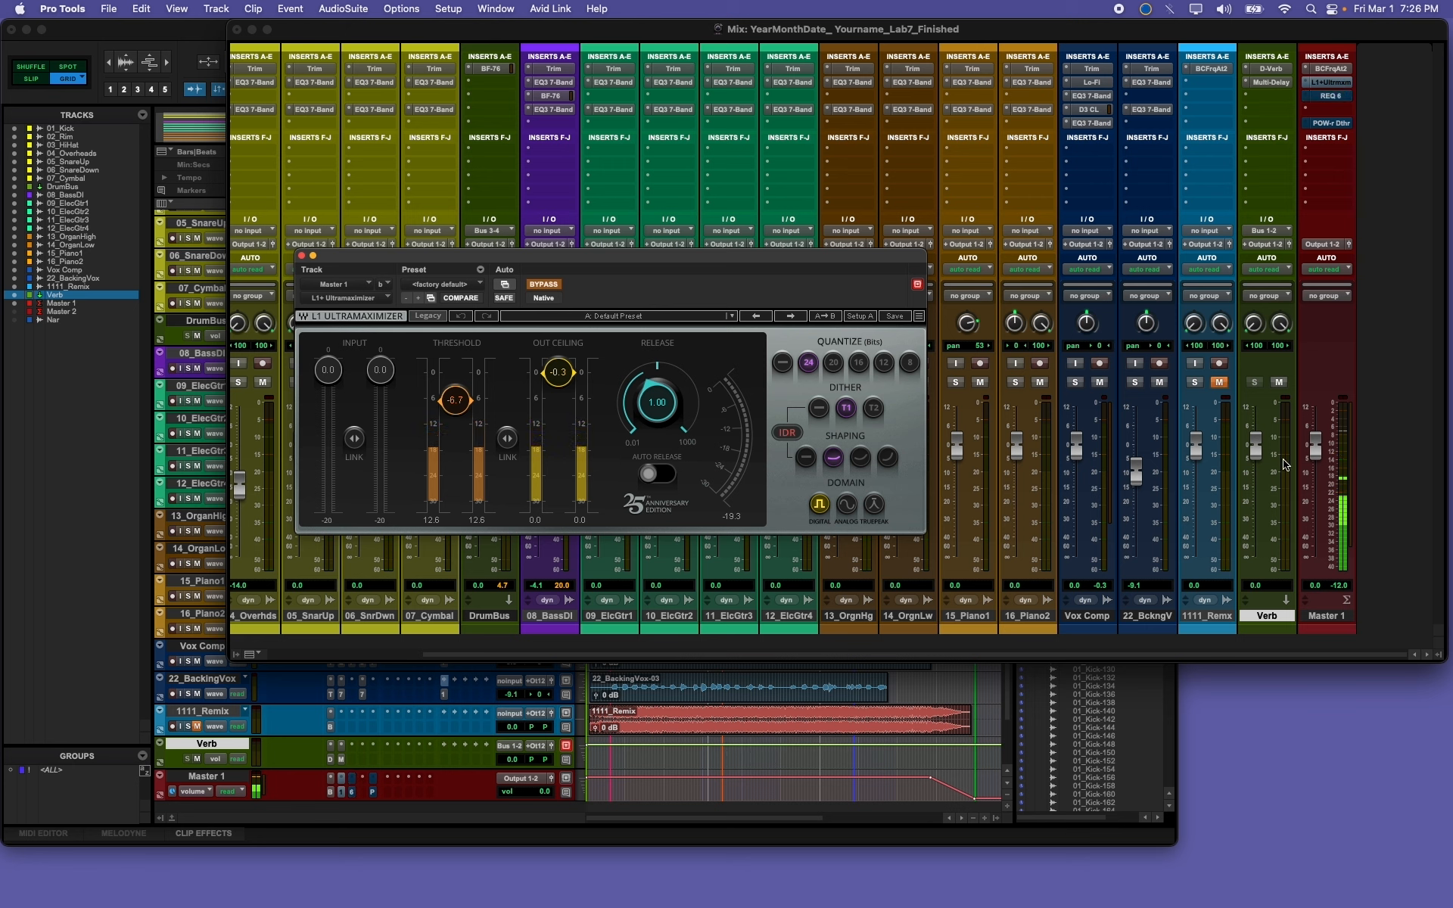
{"action": "left_click", "coordinate": [1195, 382]}
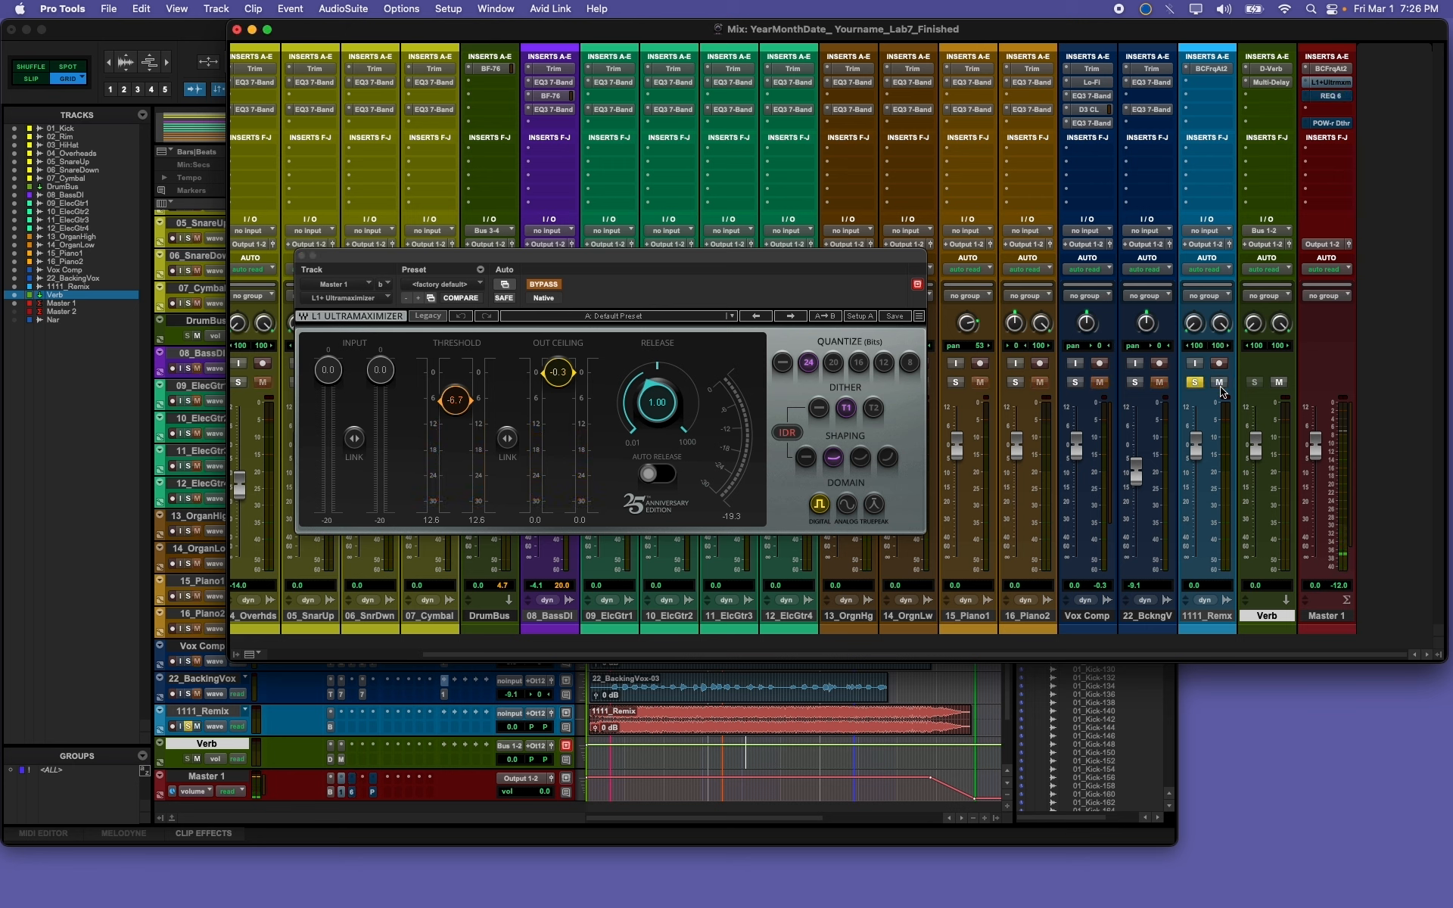
{"action": "left_click", "coordinate": [1219, 382]}
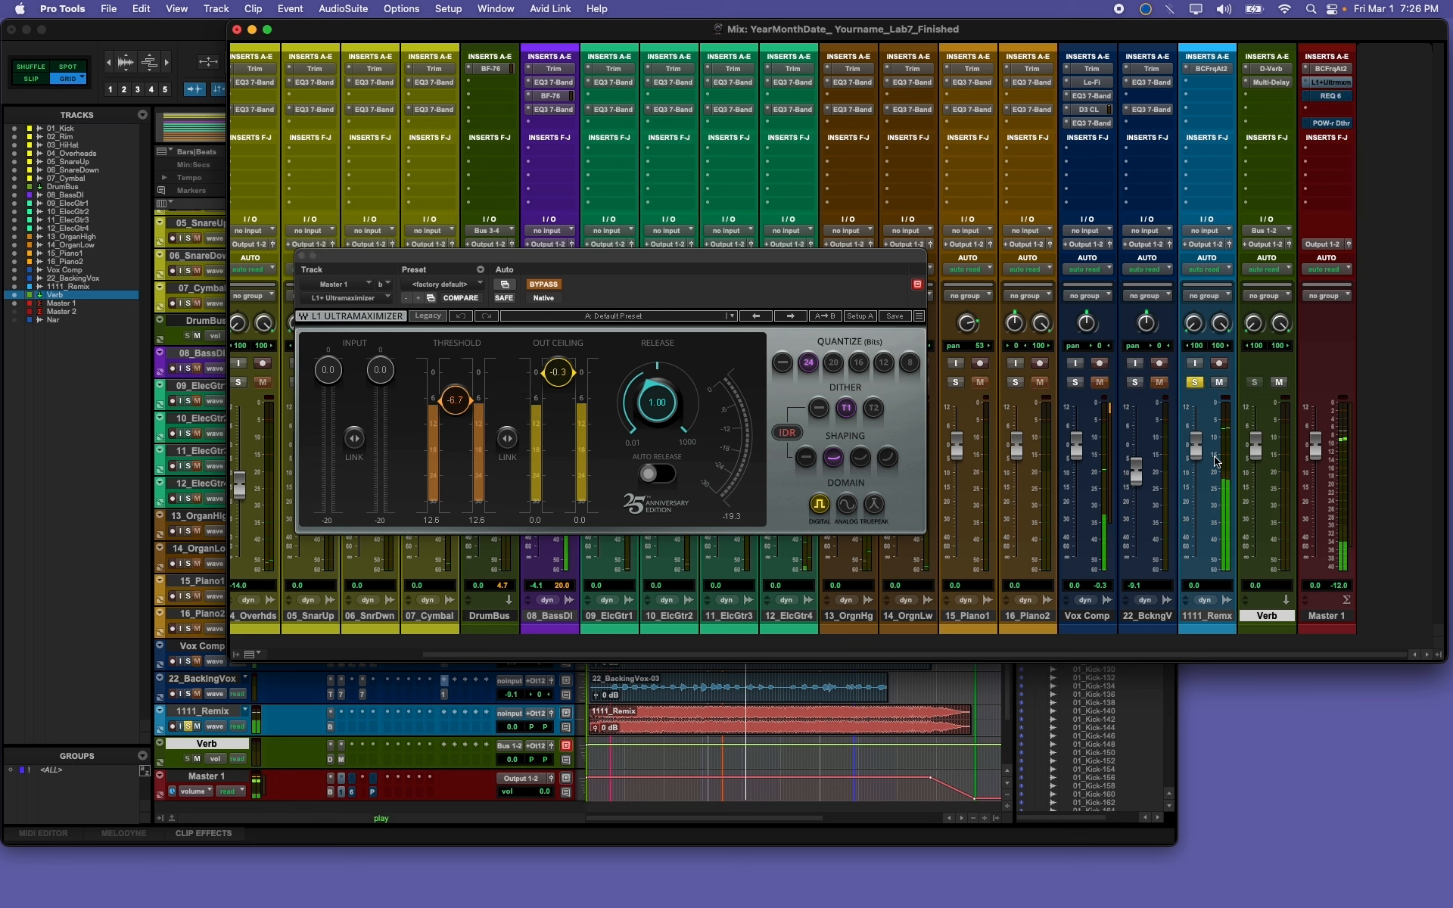
{"action": "left_click", "coordinate": [1220, 383]}
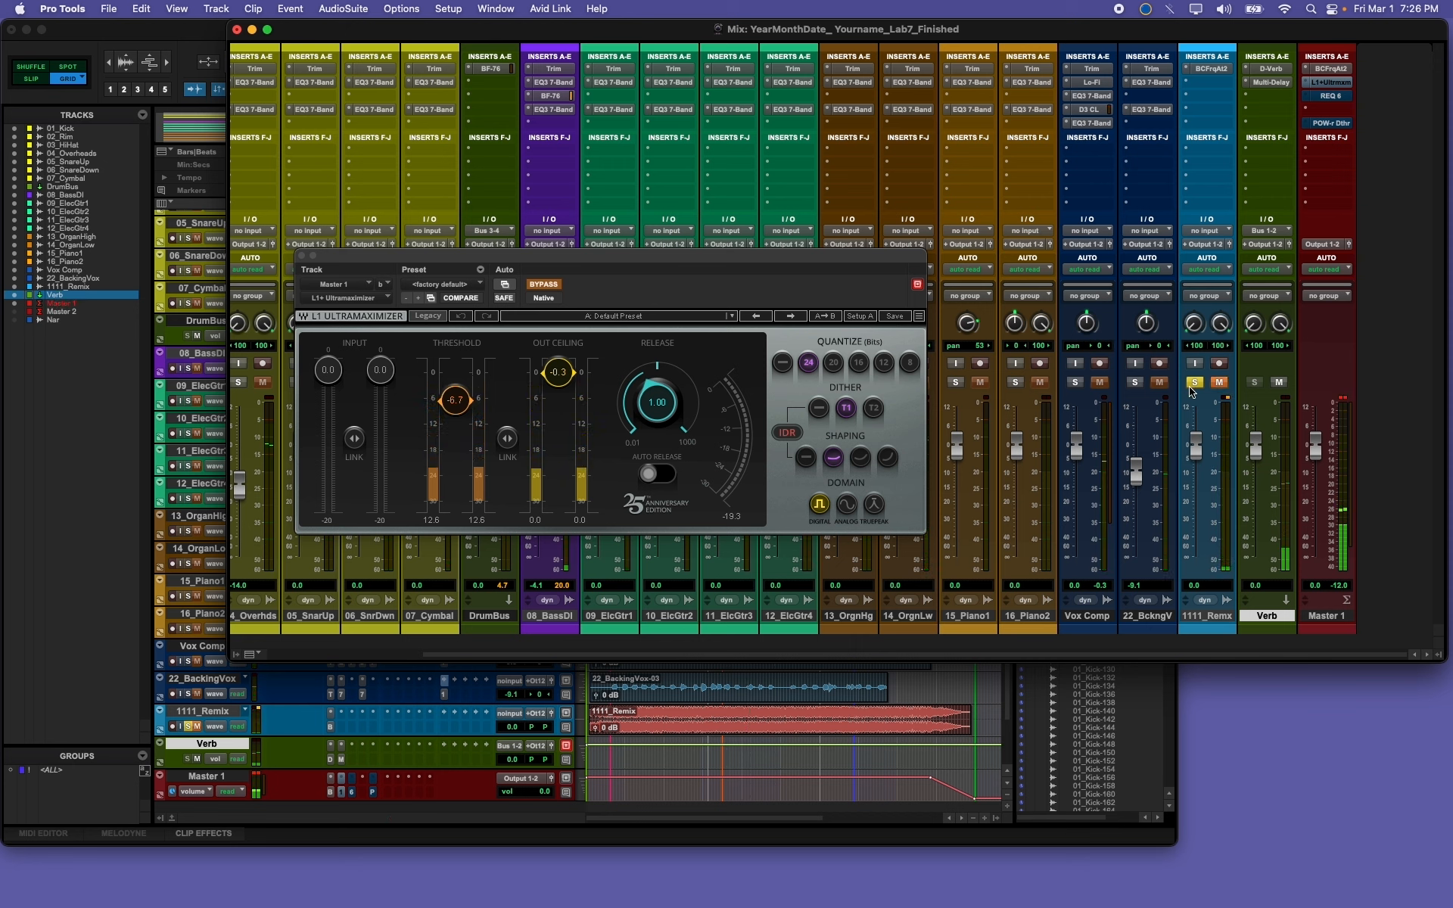
Step: Unsolo 1111_Remix and compare the full mix with the Master 1 limiter active and bypassed
{"action": "left_click", "coordinate": [1195, 382]}
{"action": "left_click", "coordinate": [1330, 83], "text": "super"}
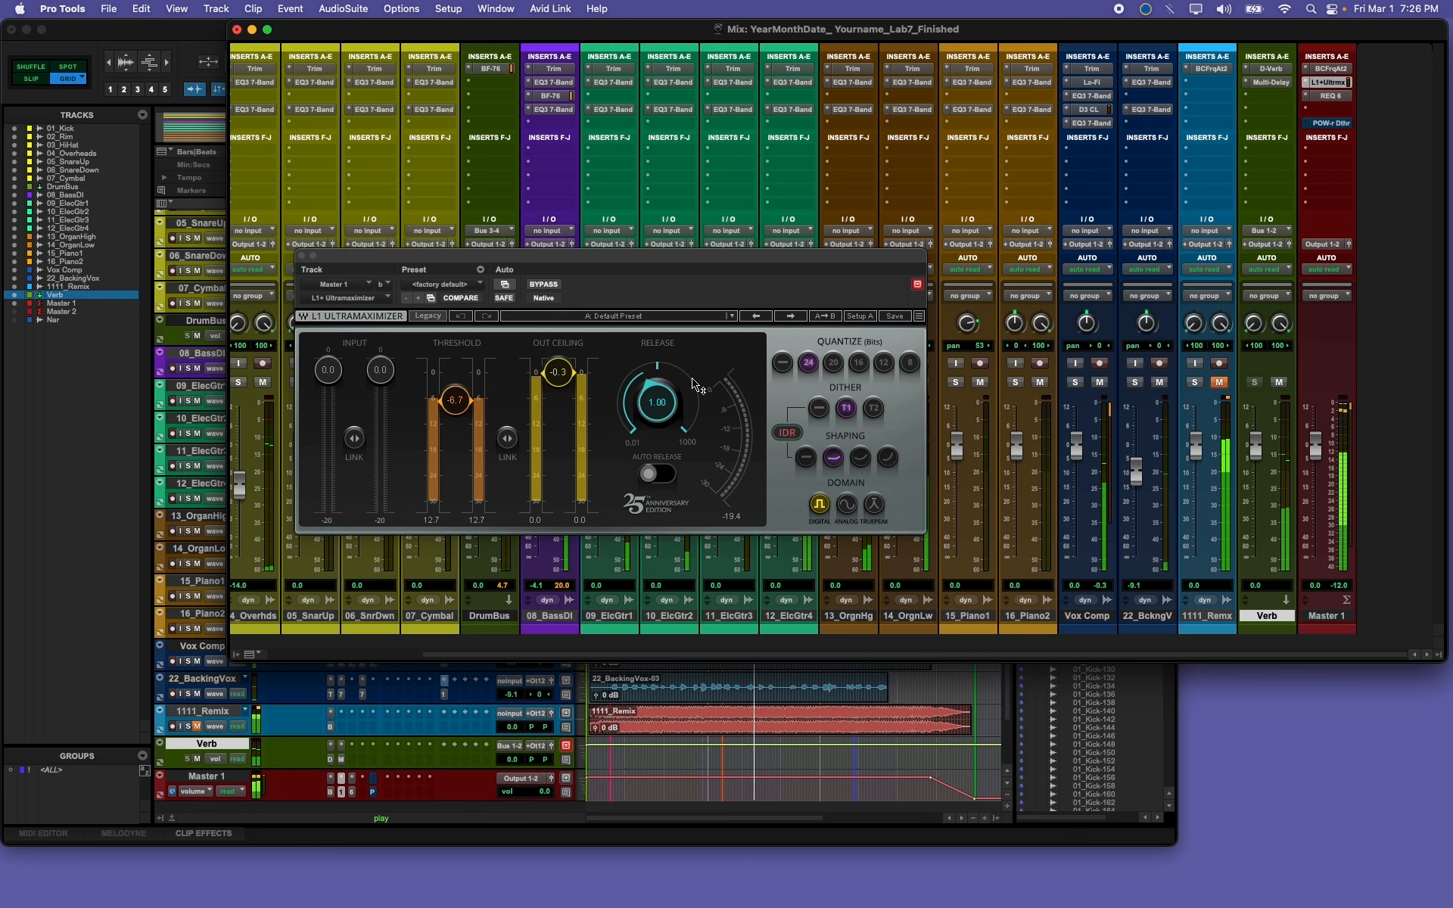
{"action": "left_click", "coordinate": [1330, 82], "text": "super"}
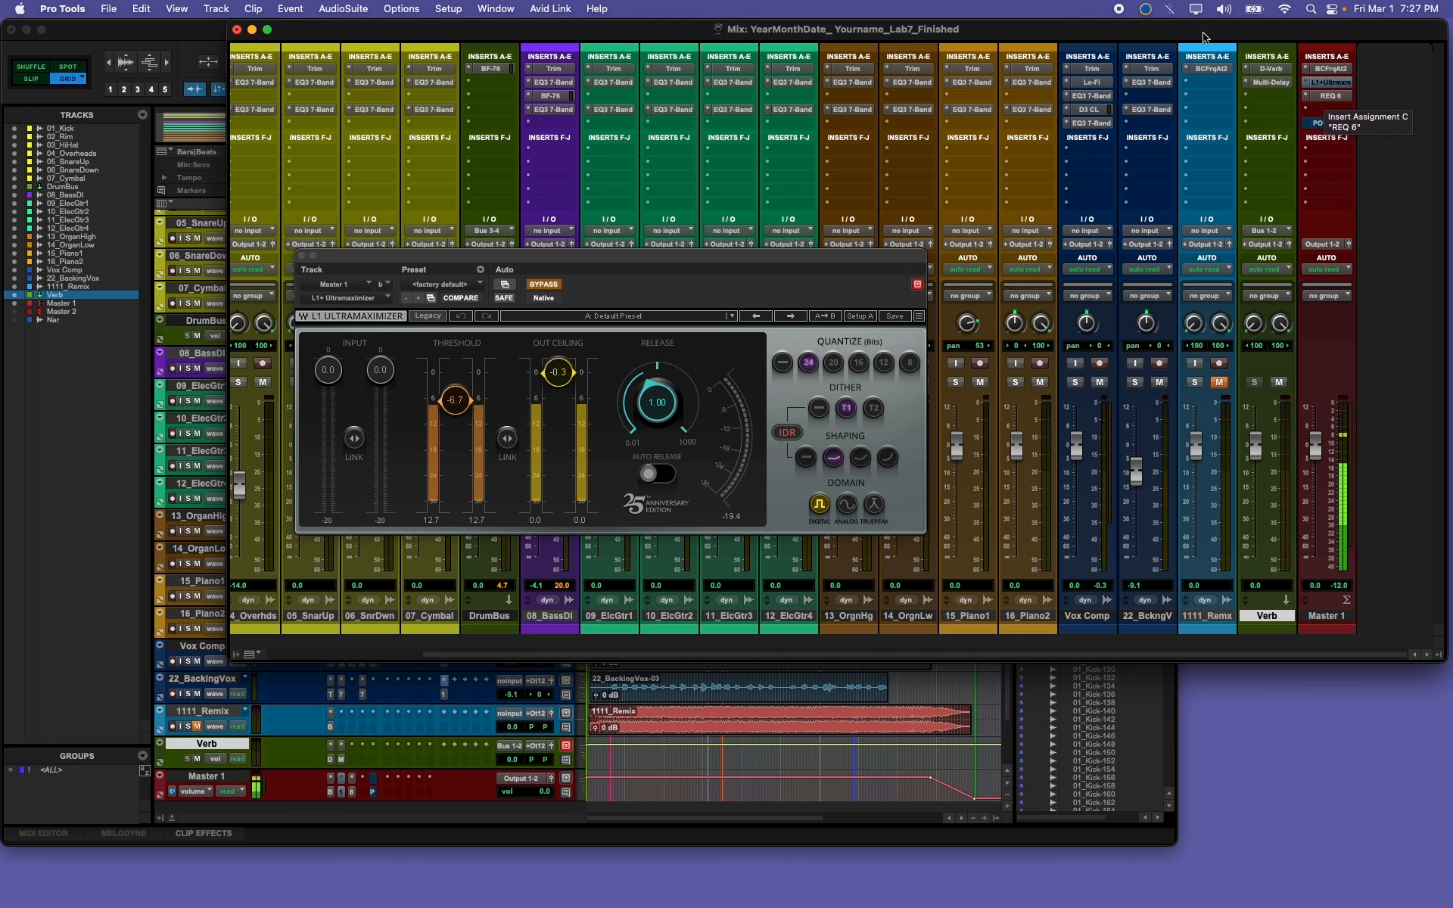
Step: Inspect the D-Verb and Multi-Delay settings on the Verb track, closing the plug-in window when done
{"action": "left_click", "coordinate": [1274, 69]}
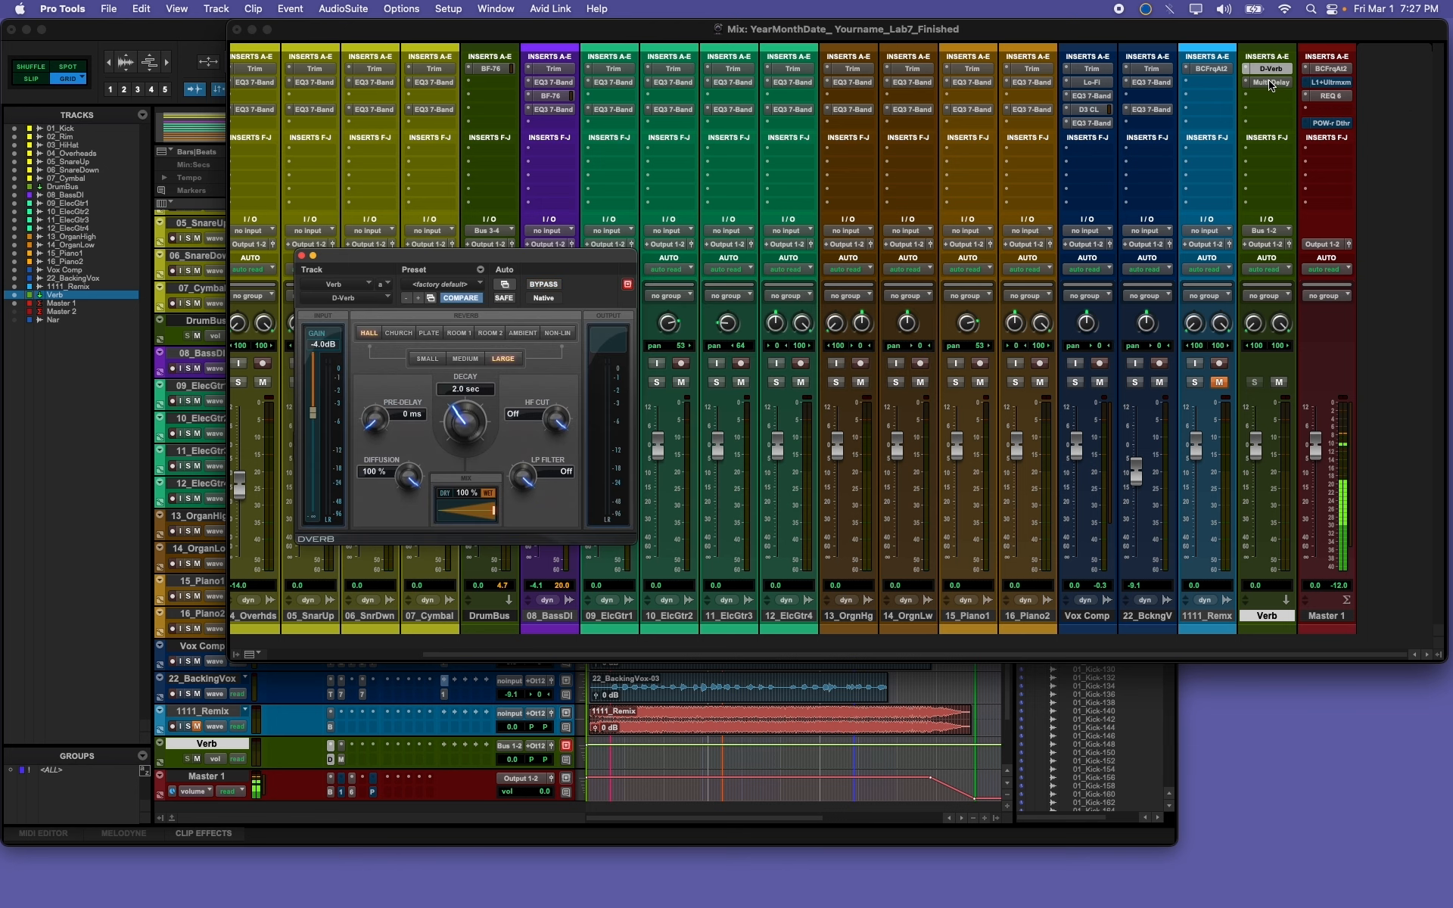
{"action": "left_click", "coordinate": [1271, 83]}
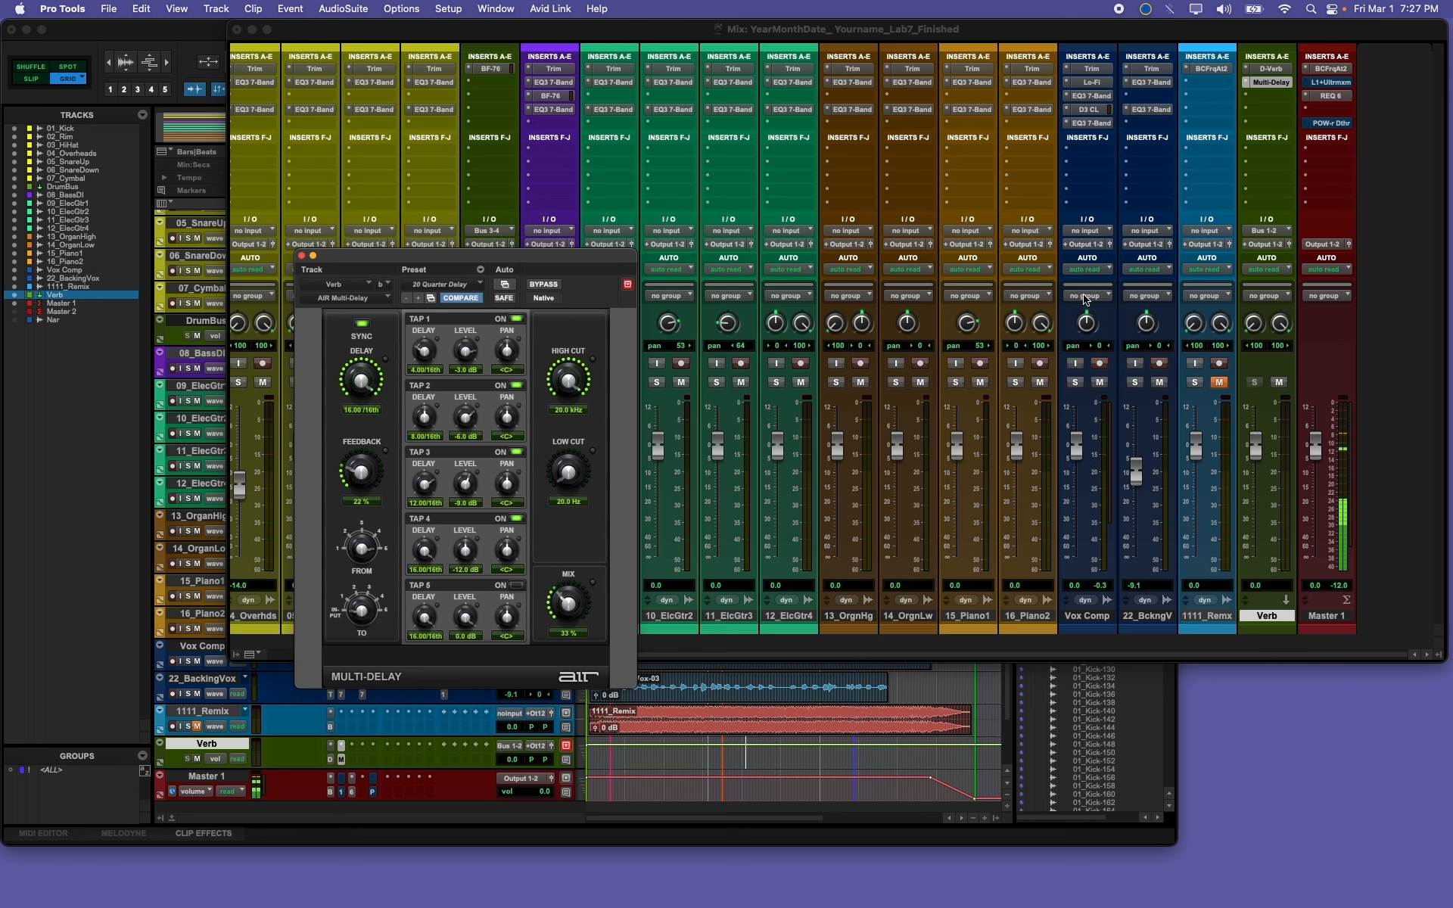
{"action": "left_click", "coordinate": [302, 256]}
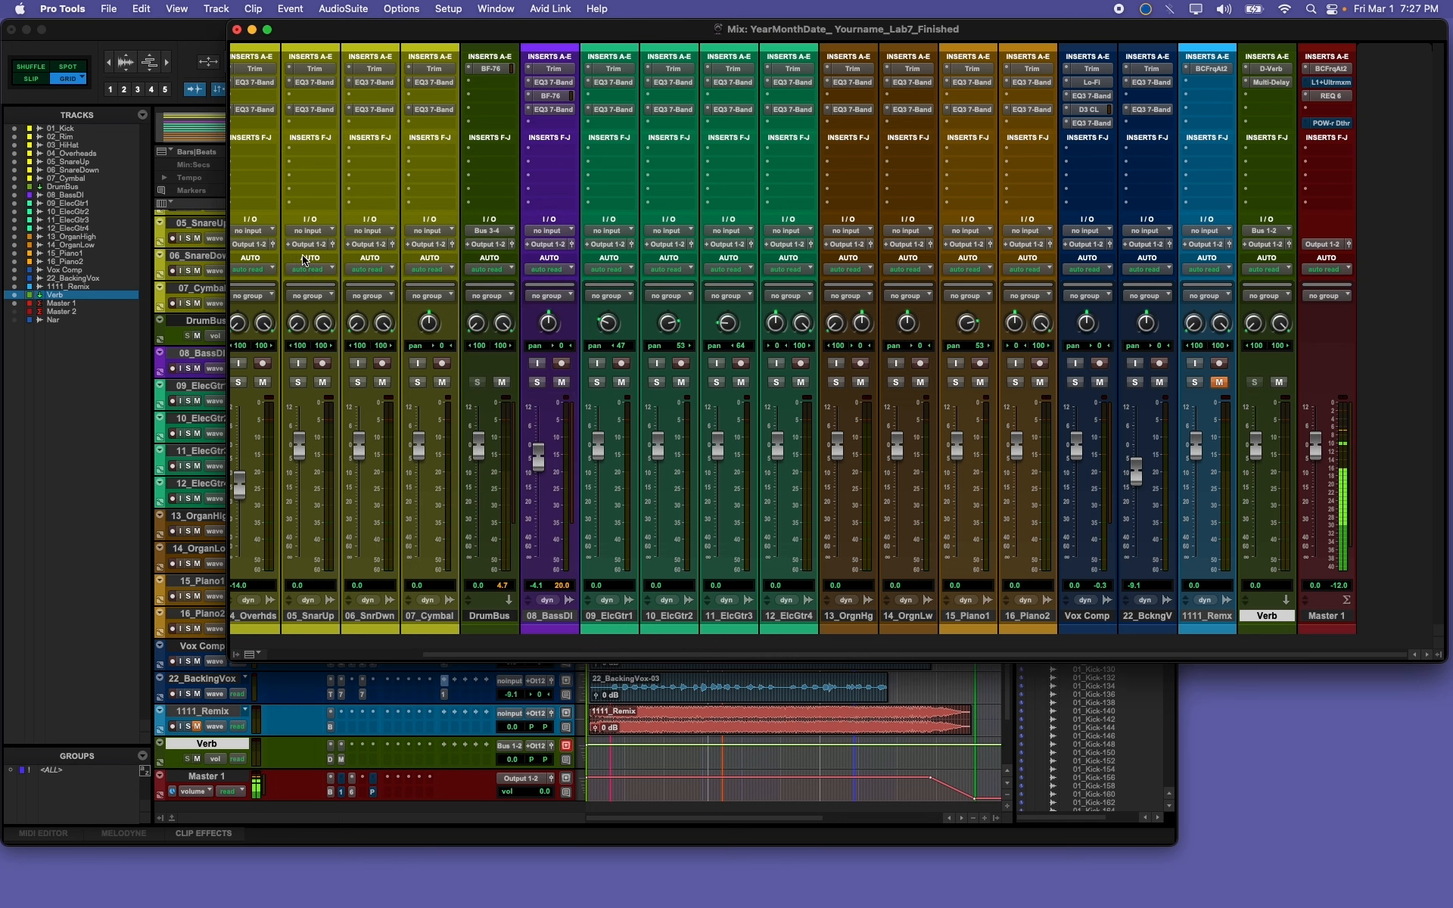
Step: Show Sends A-E in the Mix window and review the Bus 1-2 and Bus 3-4 sends across the tracks
{"action": "left_click", "coordinate": [256, 655]}
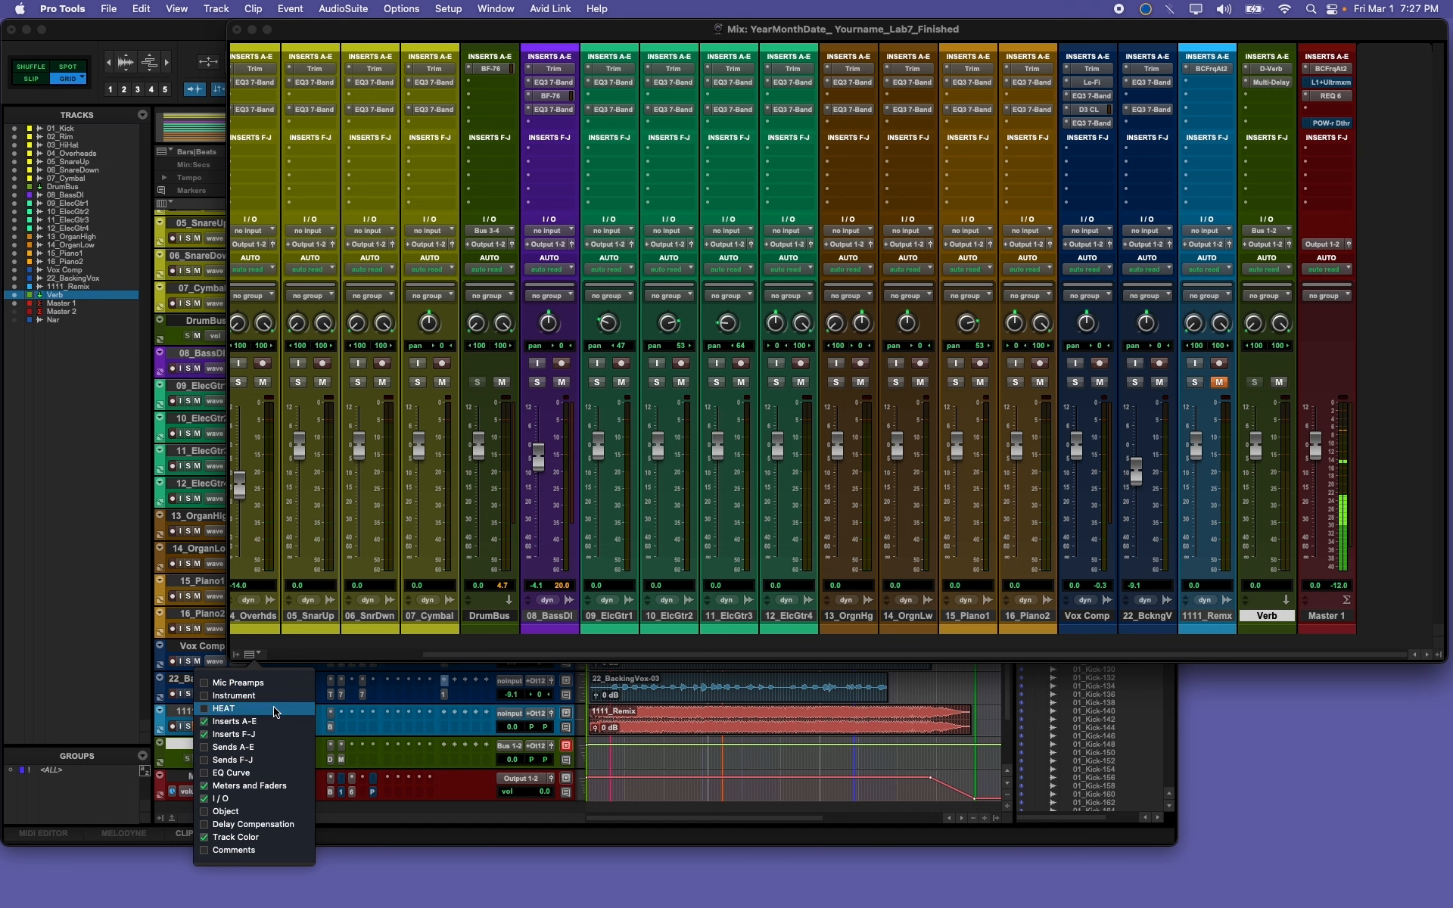
{"action": "left_click", "coordinate": [257, 748]}
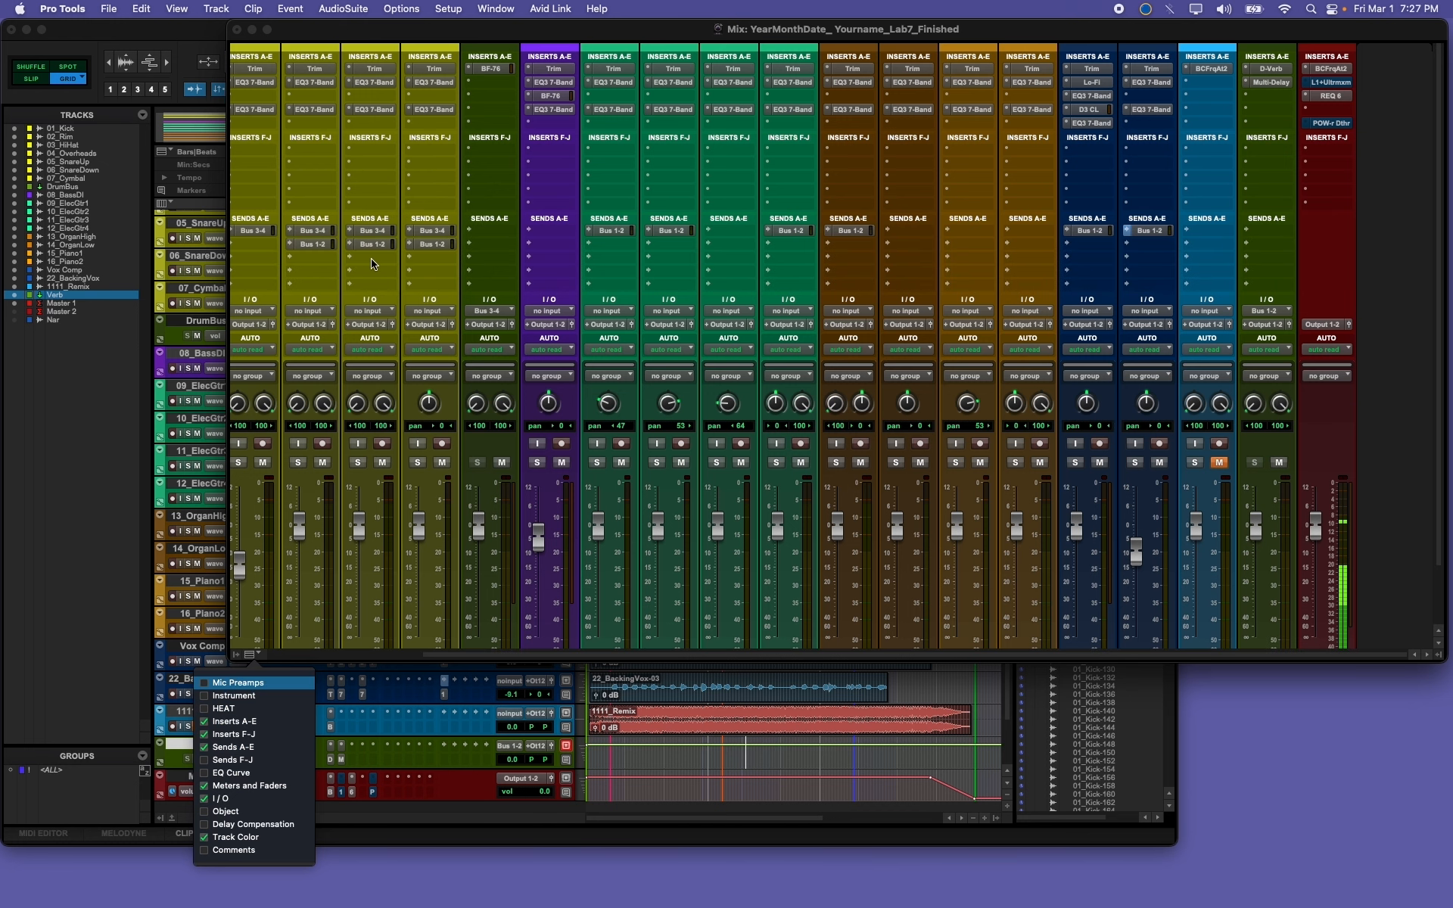
{"action": "scroll", "coordinate": [367, 259], "scroll_direction": "left", "scroll_amount": 5}
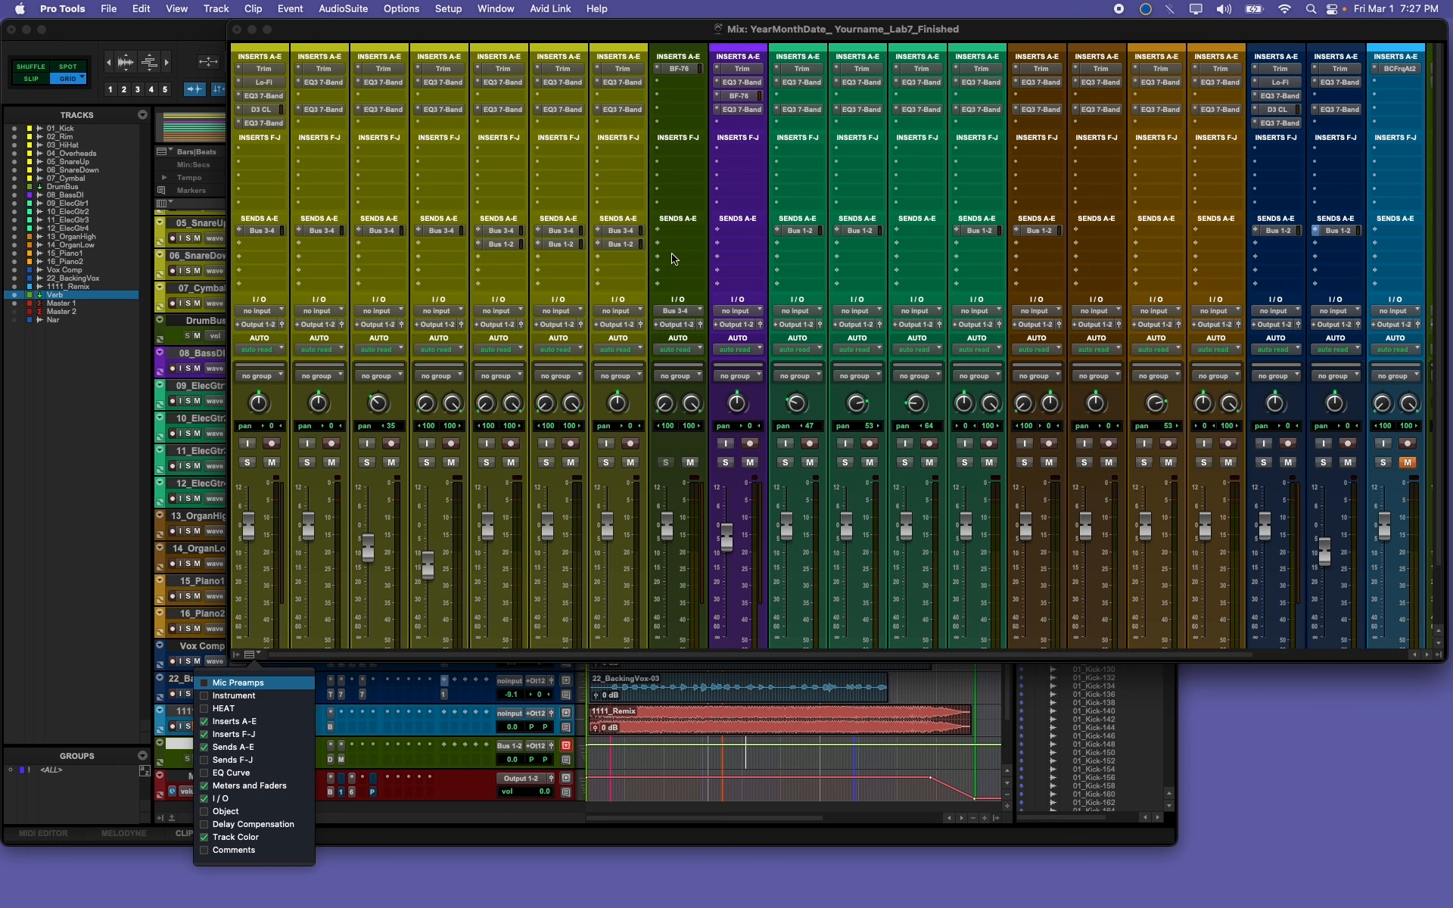
{"action": "scroll", "coordinate": [688, 435], "scroll_direction": "down", "scroll_amount": 3}
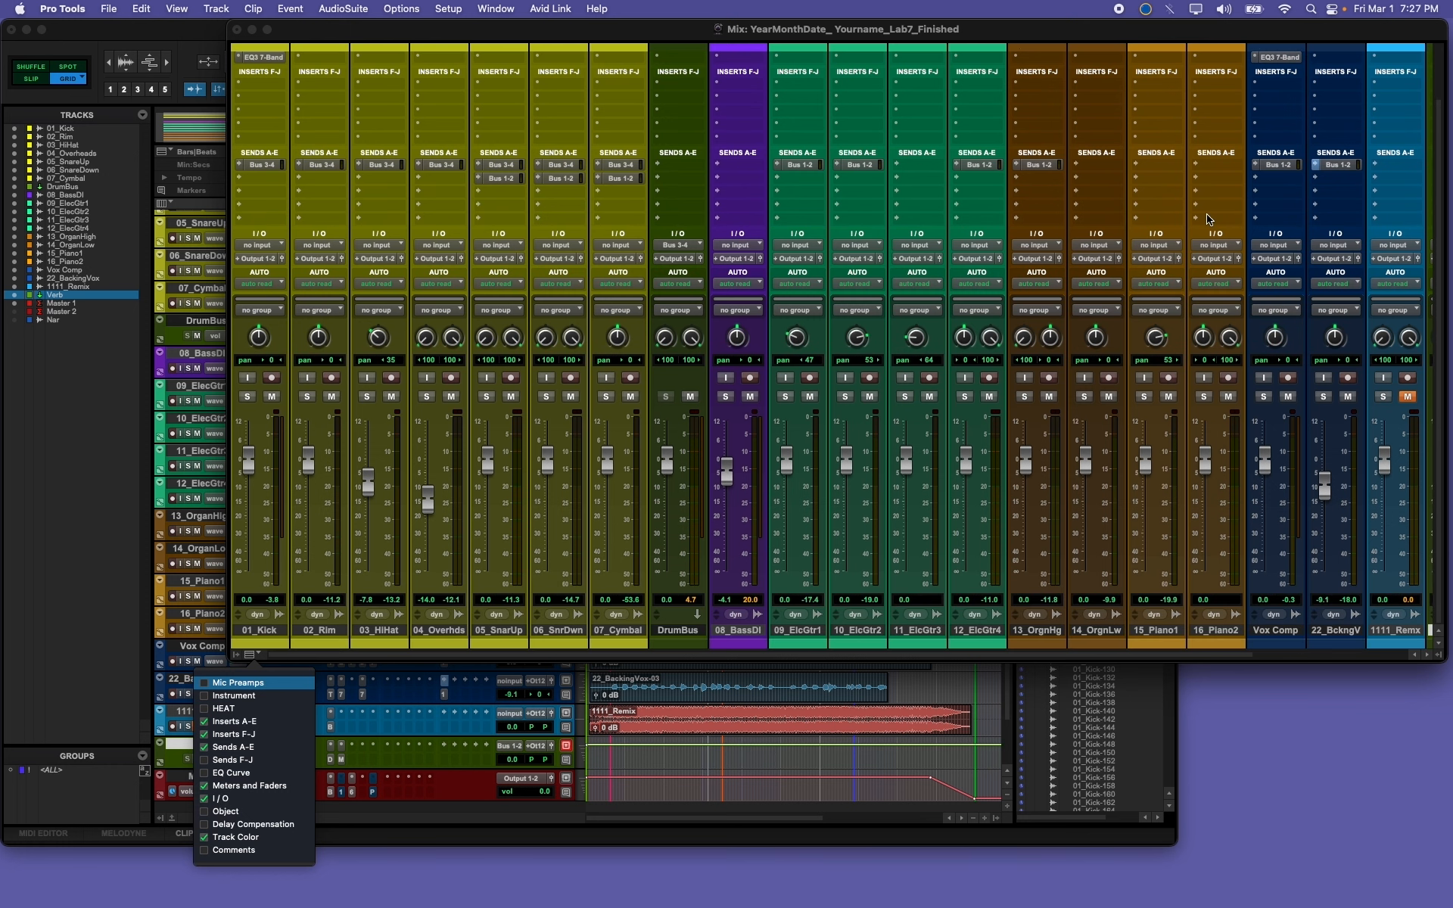
{"action": "scroll", "coordinate": [1185, 235], "scroll_direction": "right", "scroll_amount": 3}
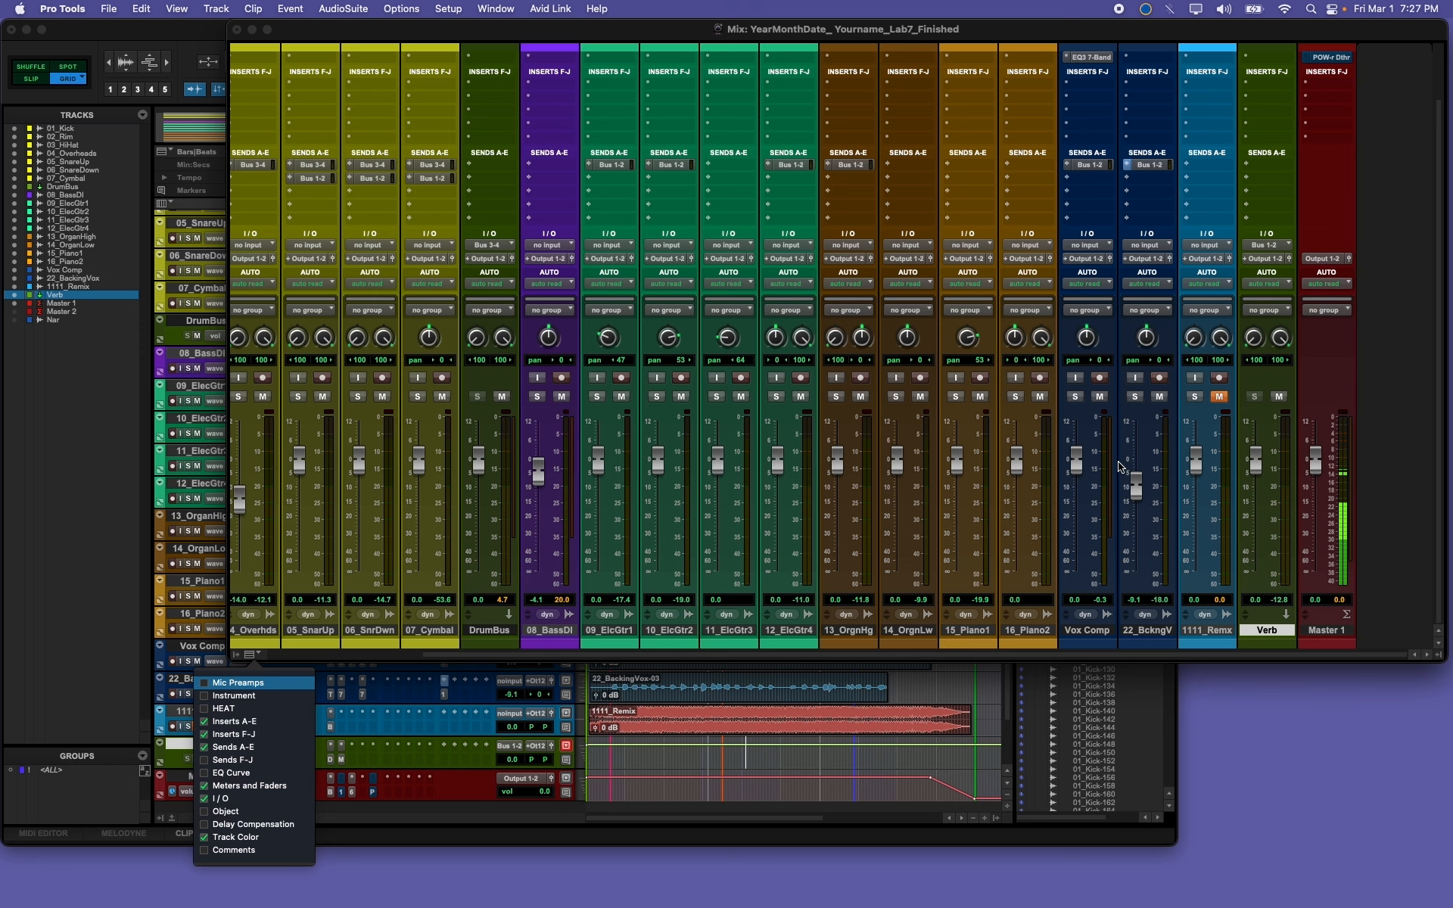
{"action": "scroll", "coordinate": [1071, 374], "scroll_direction": "up", "scroll_amount": 3}
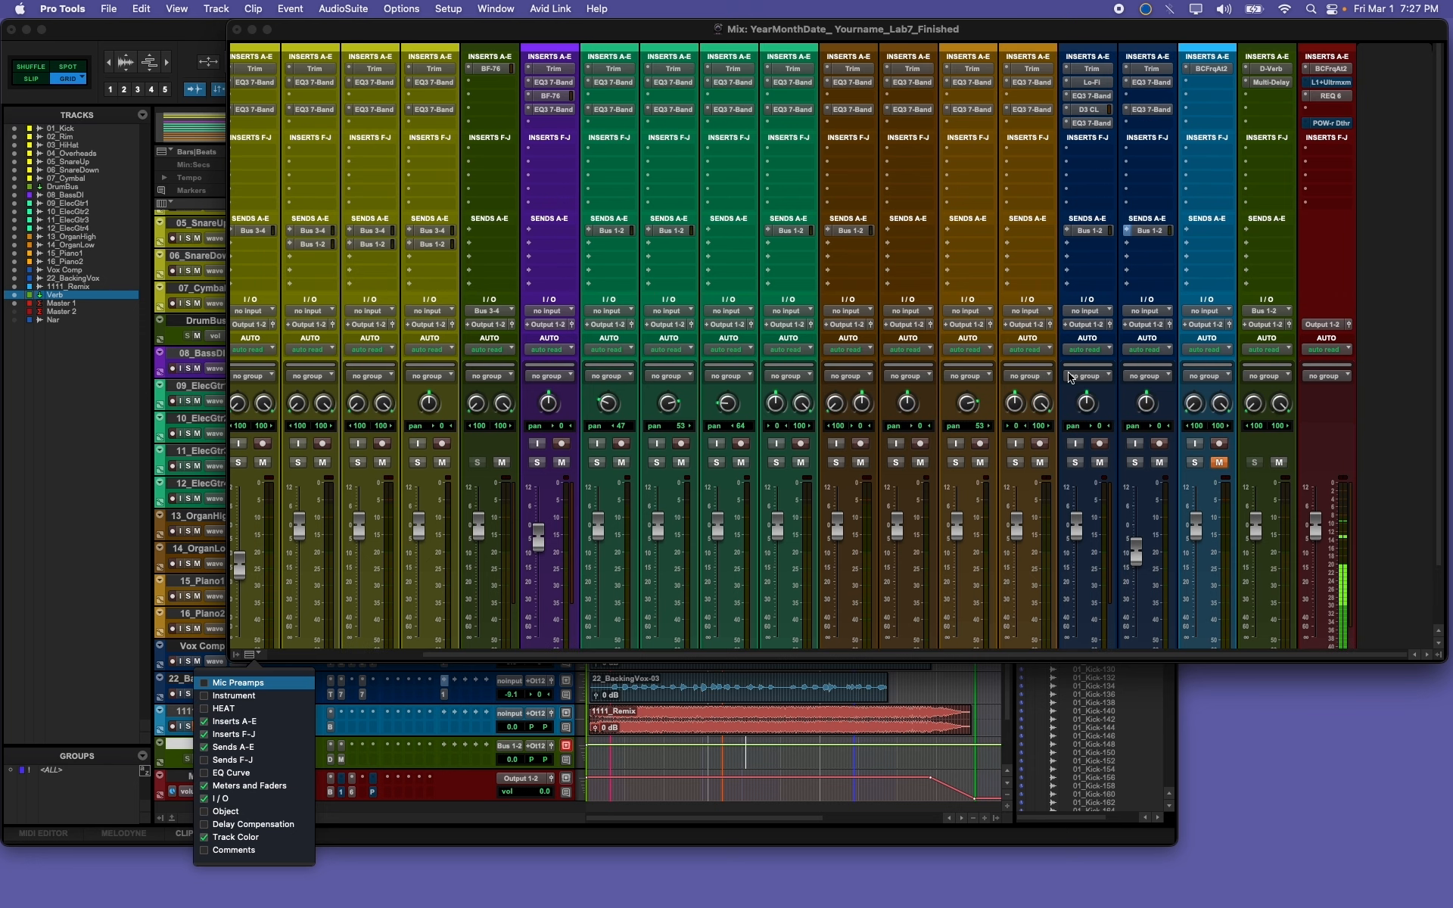
Step: Switch to Google Chrome to read the Bounce the Mix instructions on the lab page, and return to Pro Tools
{"action": "key", "text": "super+Tab"}
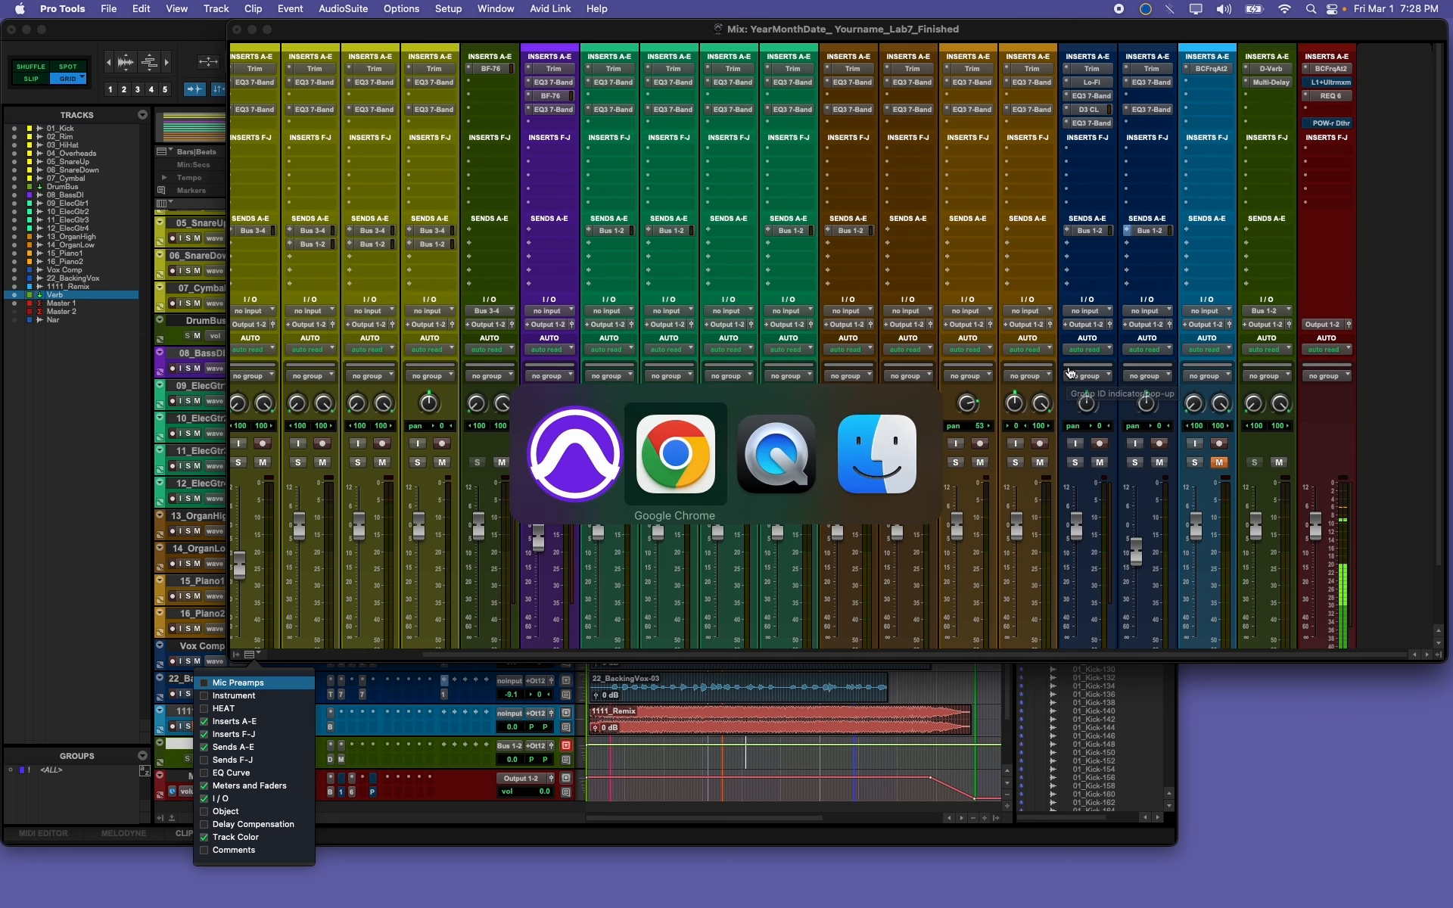
{"action": "scroll", "coordinate": [557, 450], "scroll_direction": "down", "scroll_amount": 20}
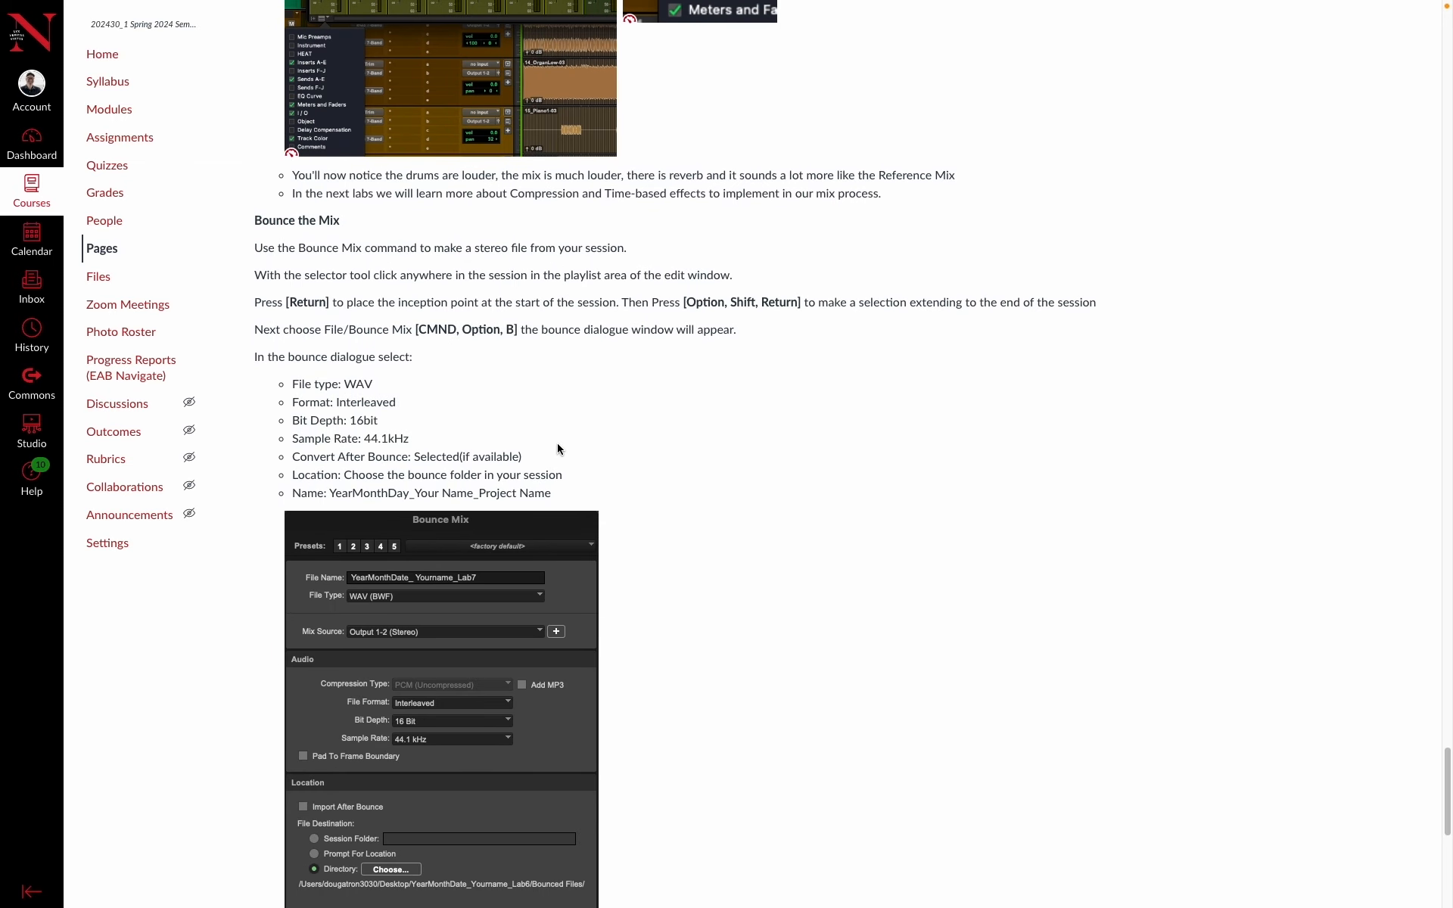
{"action": "key", "text": "super+Tab"}
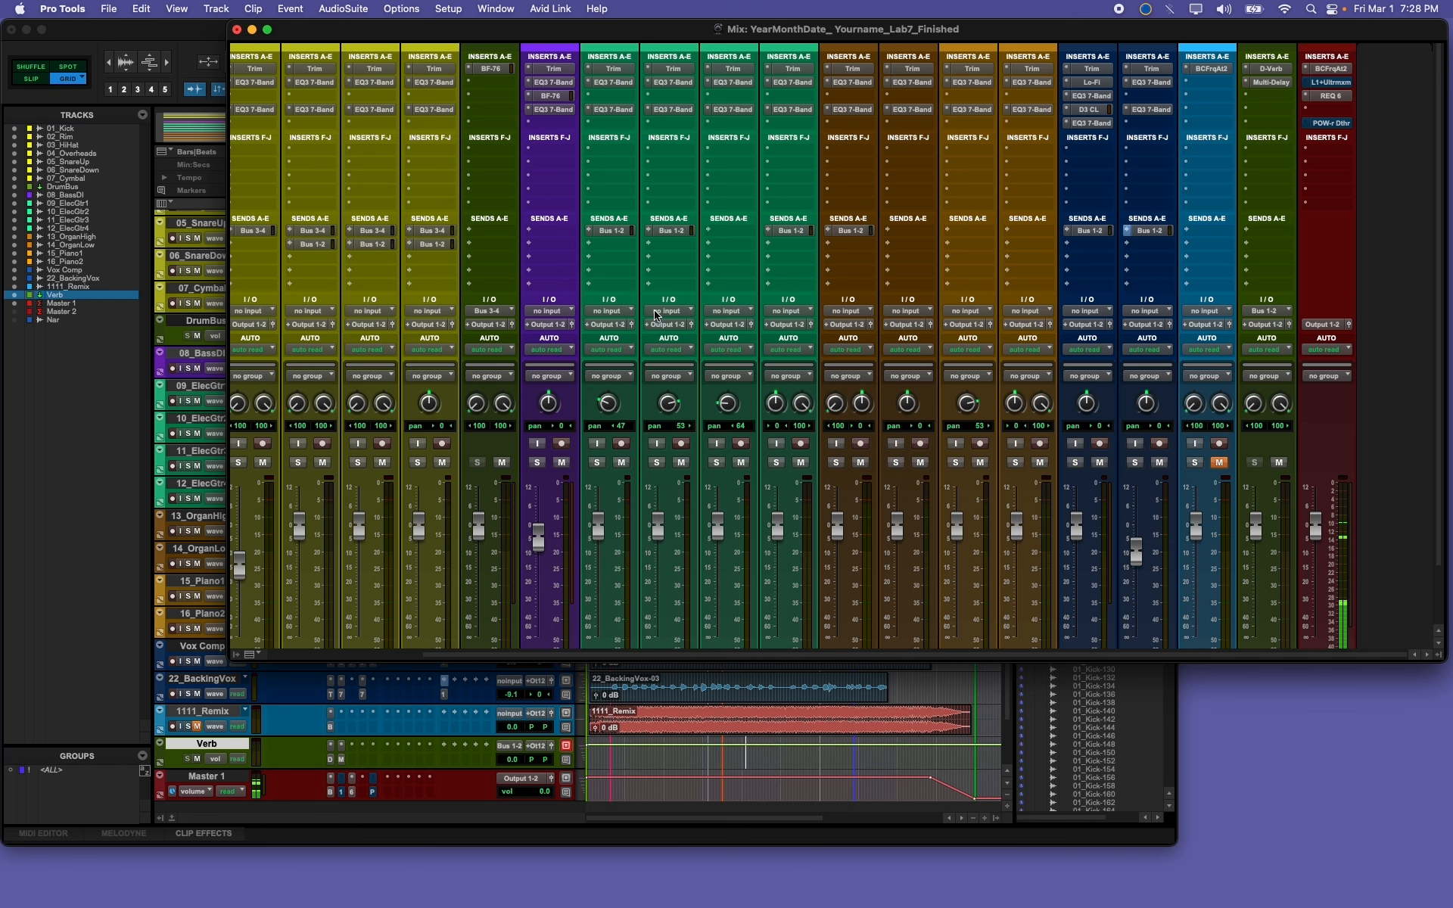
Step: In the Edit window, select the session from its start to the End marker across all tracks
{"action": "key", "text": "super+equal"}
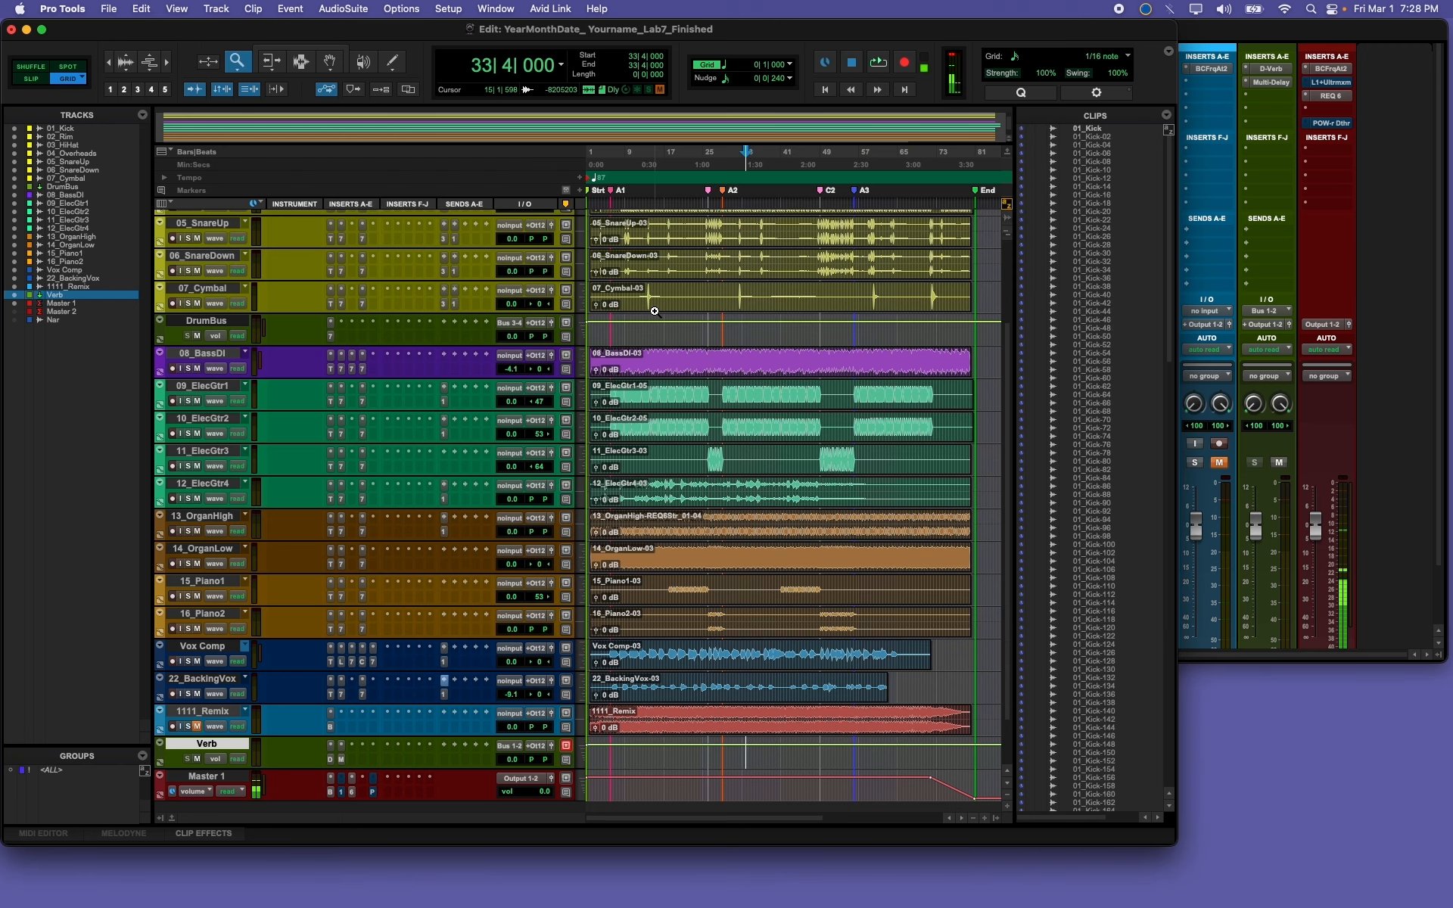
{"action": "left_click", "coordinate": [977, 193]}
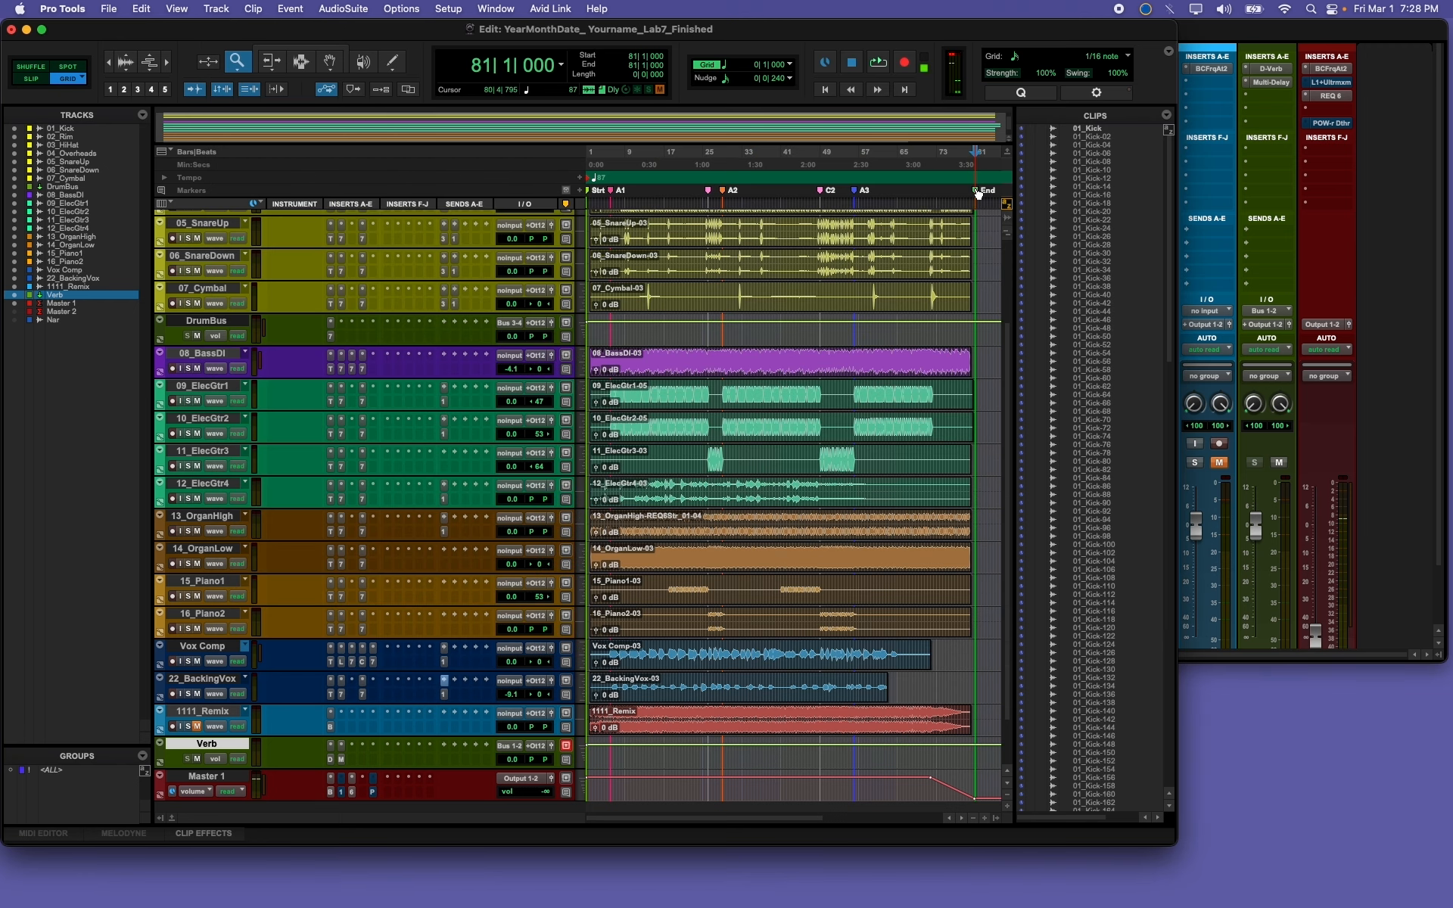
{"action": "key", "text": "shift+Return"}
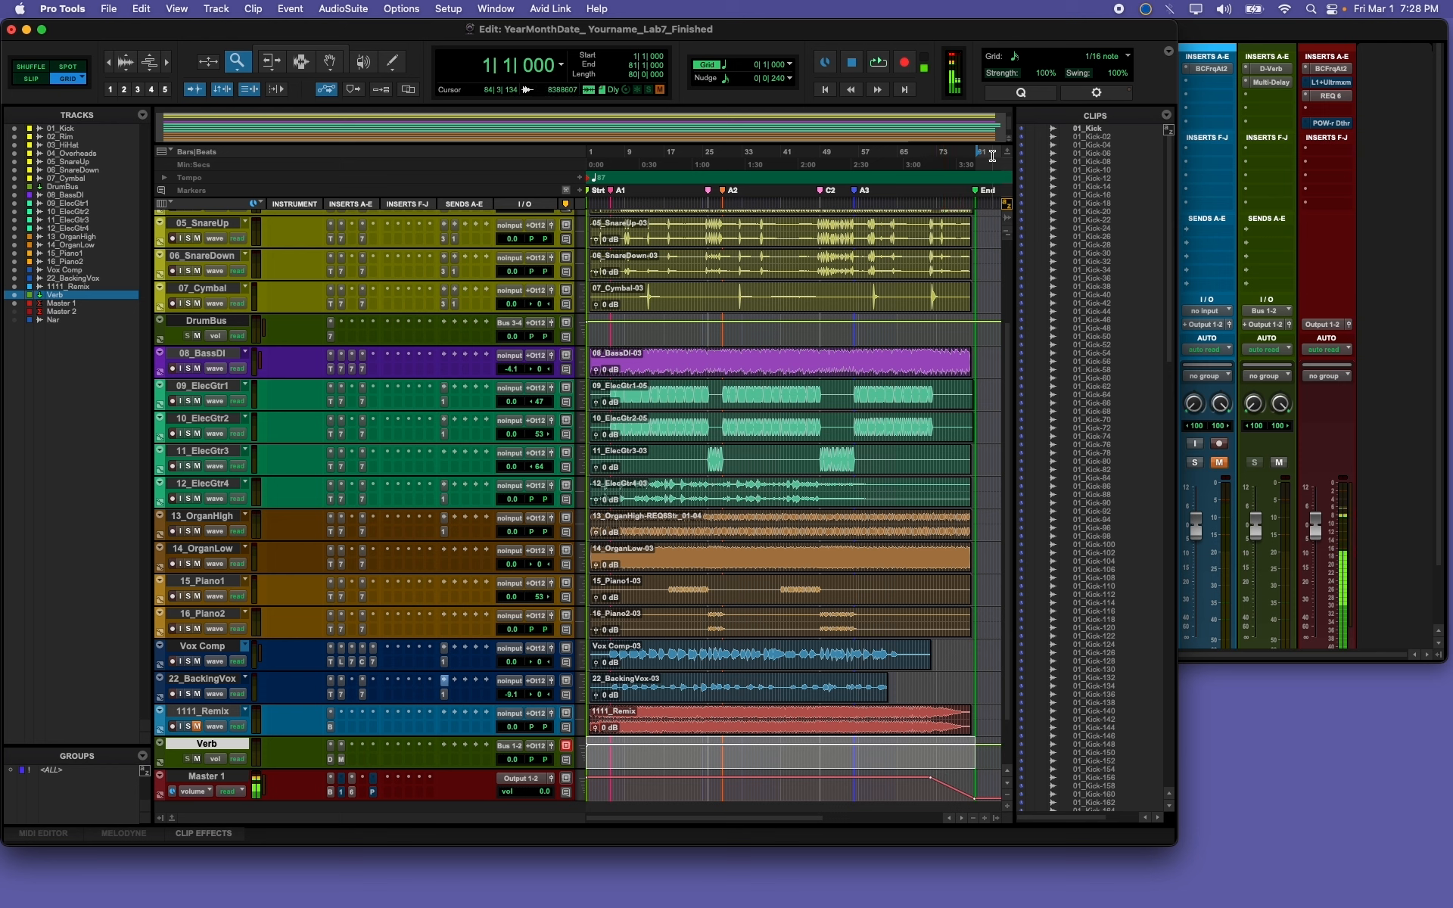
{"action": "left_click_drag", "start_coordinate": [993, 152], "coordinate": [513, 153]}
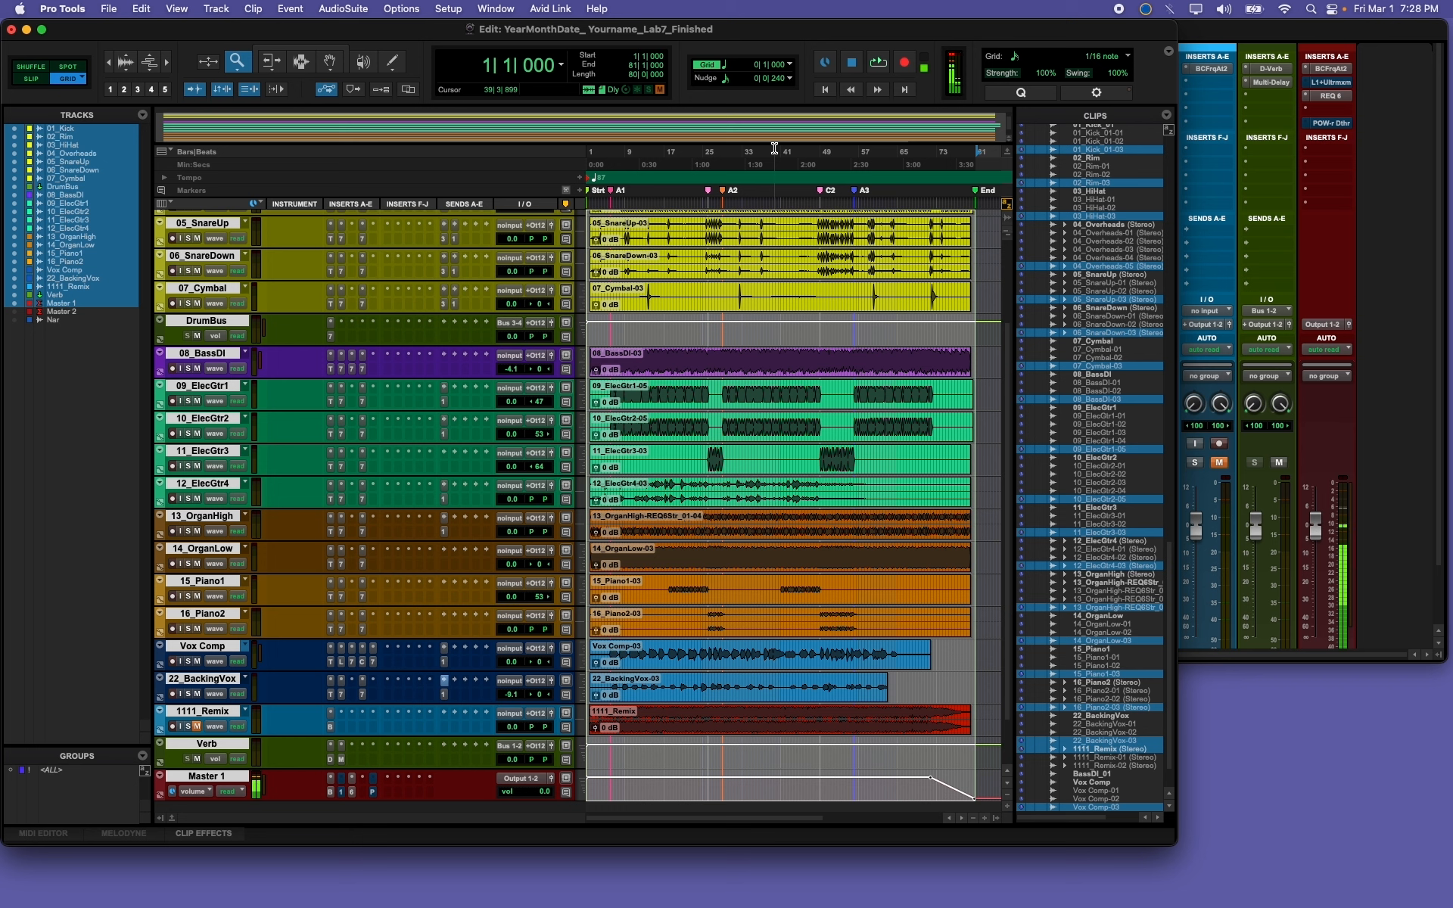
Step: Open the Bounce Mix settings and set the bit depth to 16 Bit
{"action": "key", "text": "super+alt+b"}
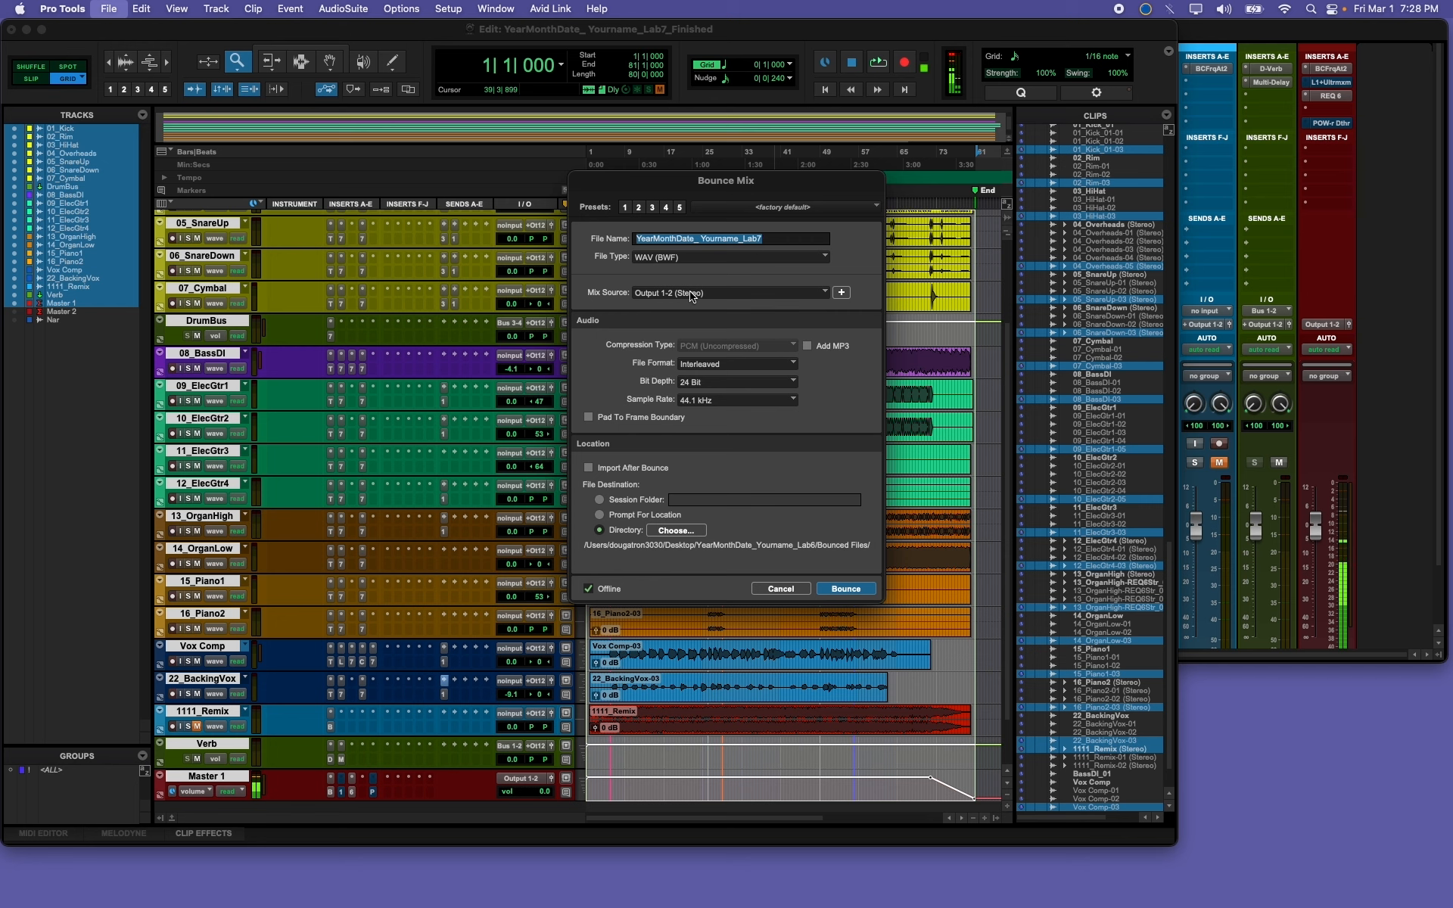
{"action": "left_click", "coordinate": [725, 384]}
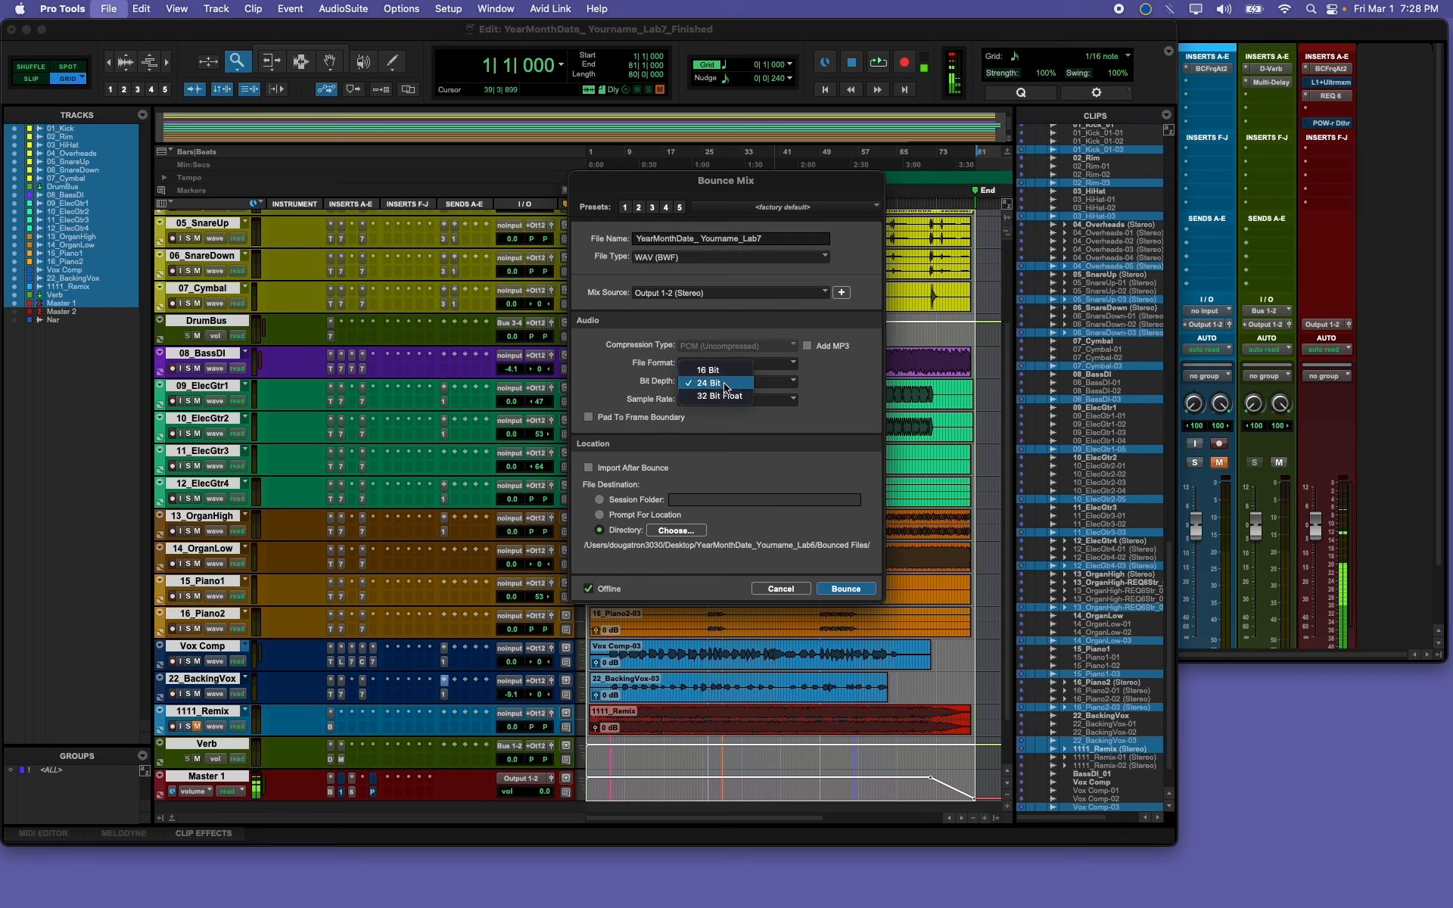
{"action": "left_click", "coordinate": [728, 371]}
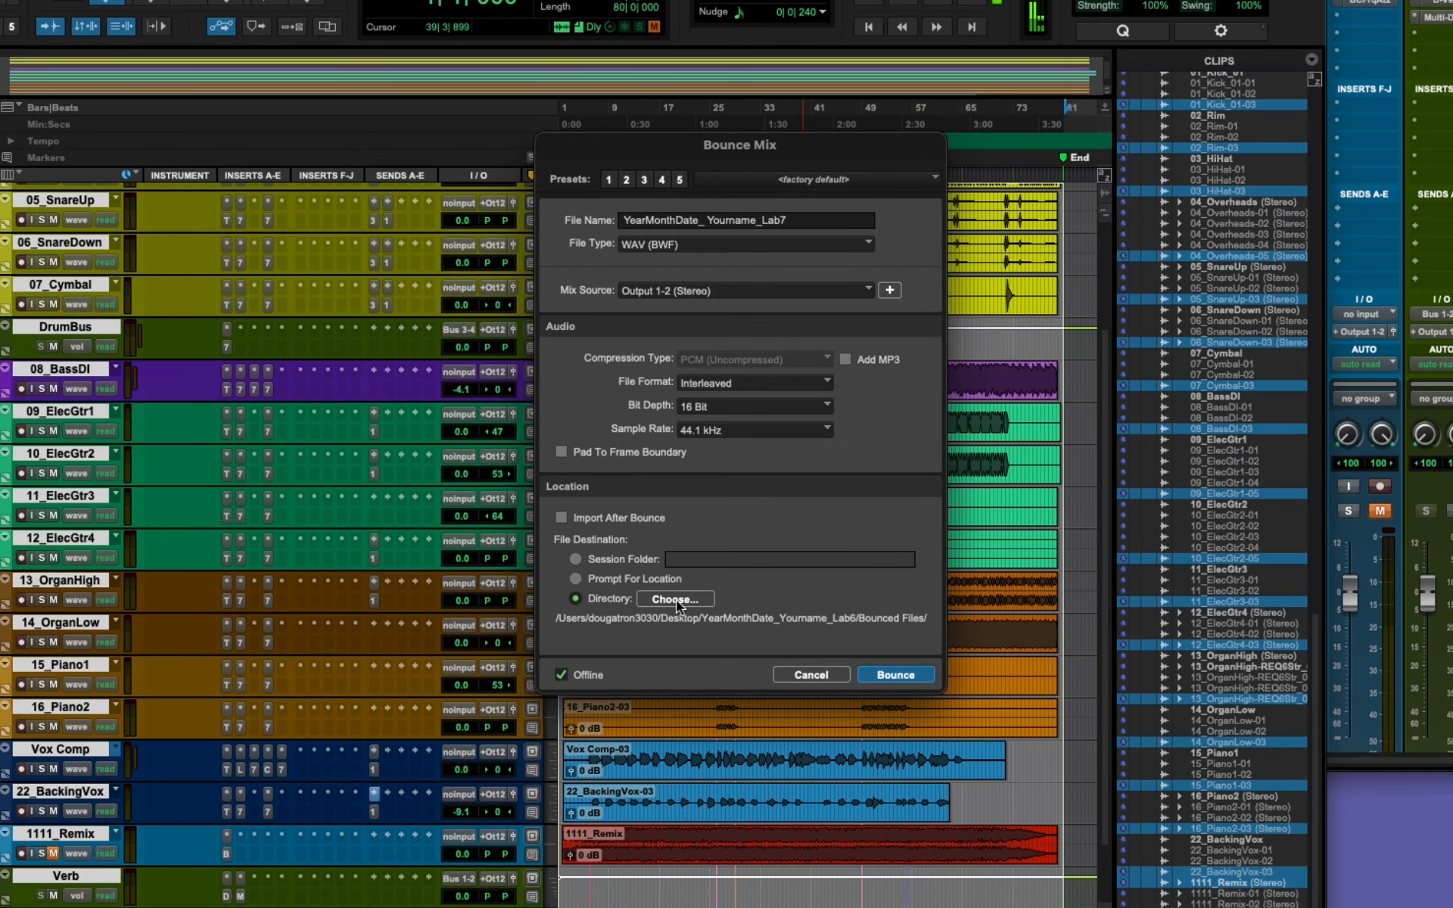
{"action": "left_click", "coordinate": [675, 599]}
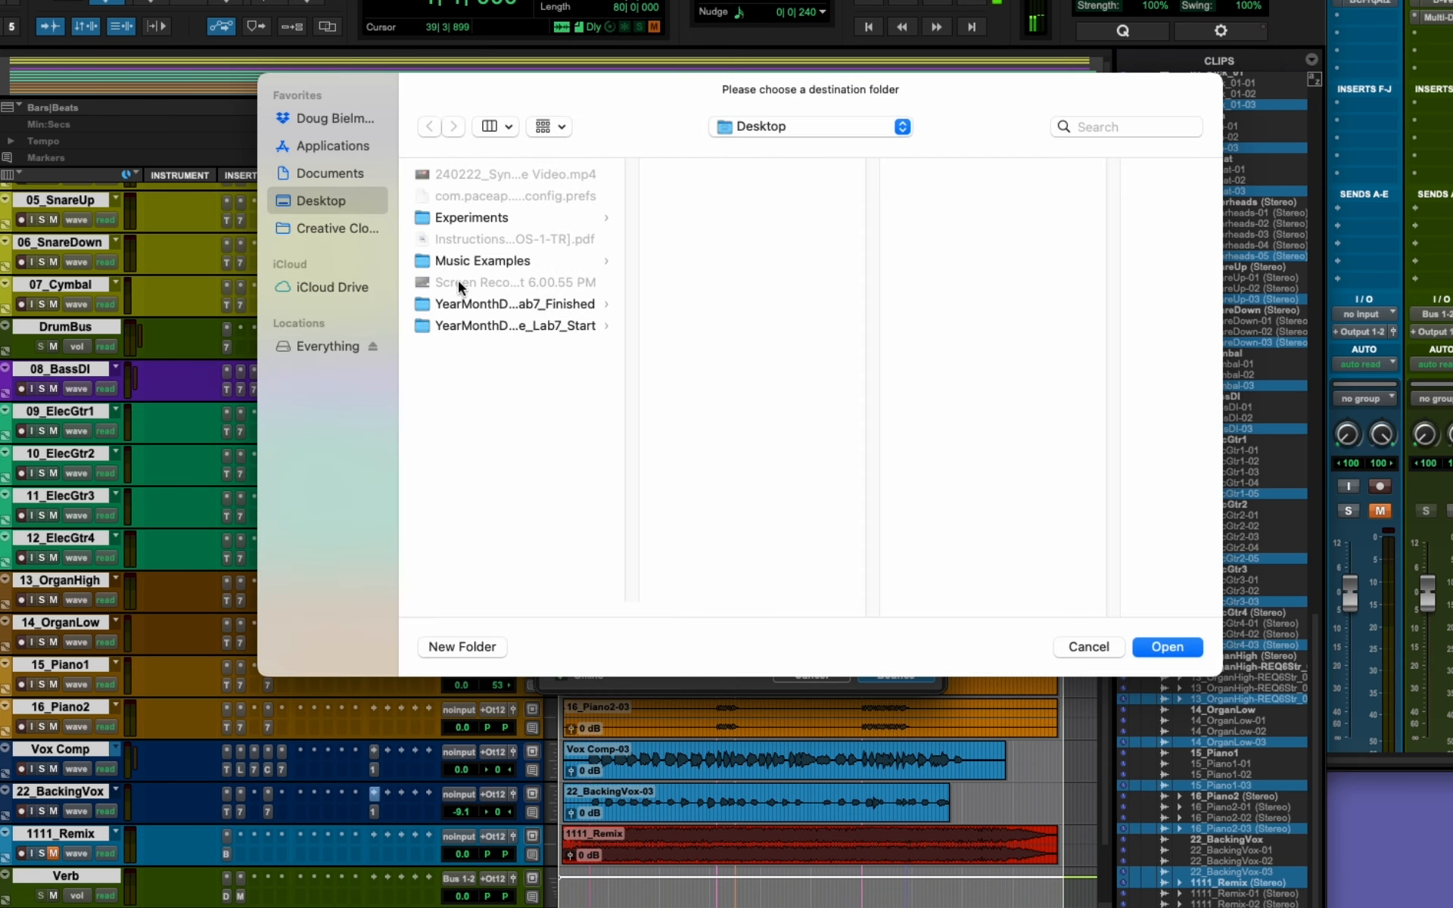
{"action": "left_click", "coordinate": [570, 307]}
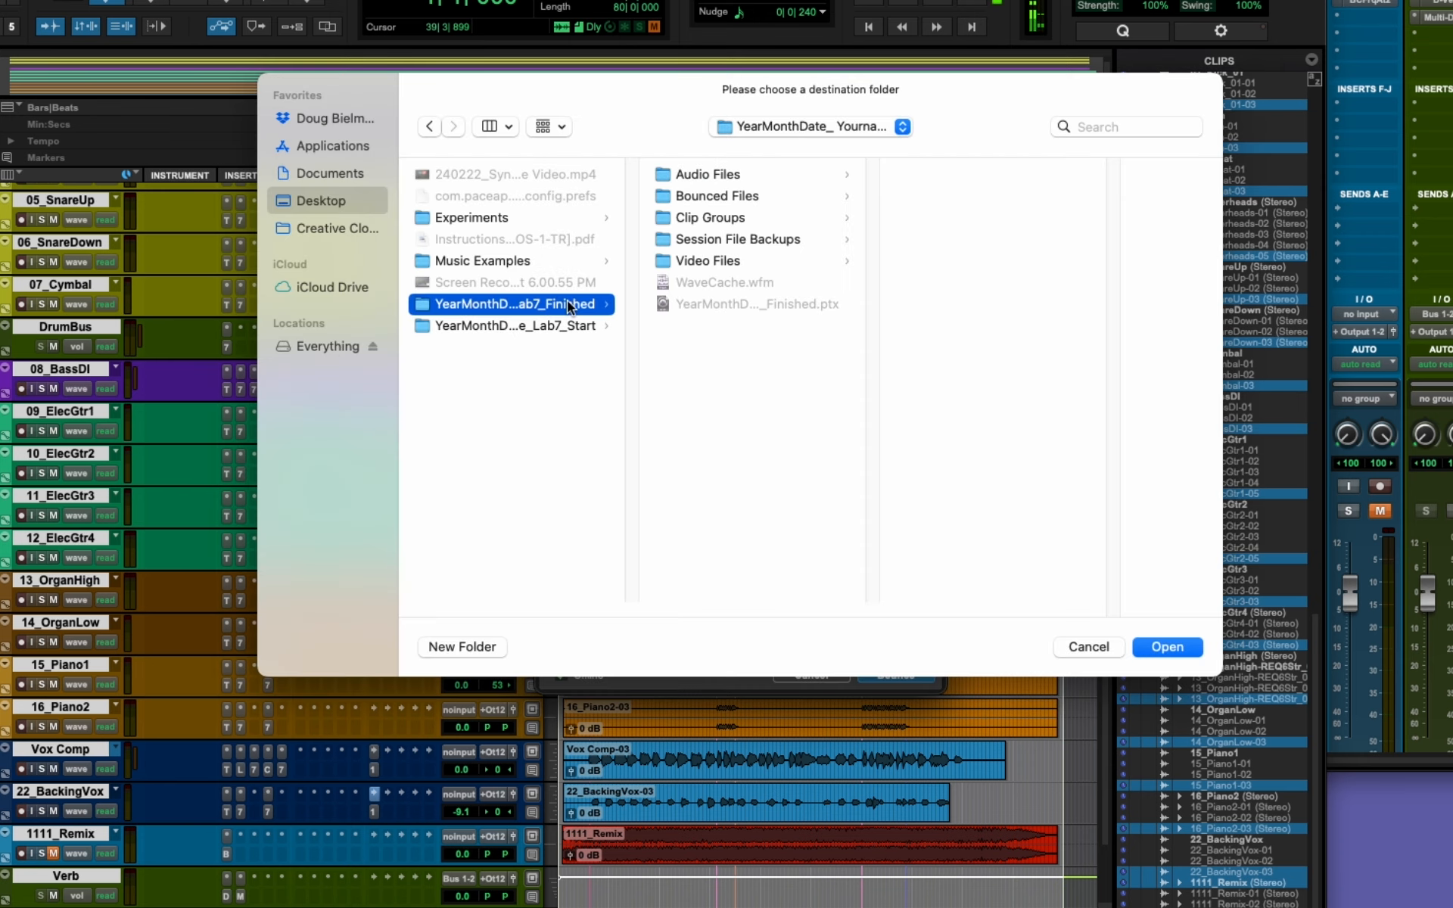
{"action": "left_click", "coordinate": [745, 195]}
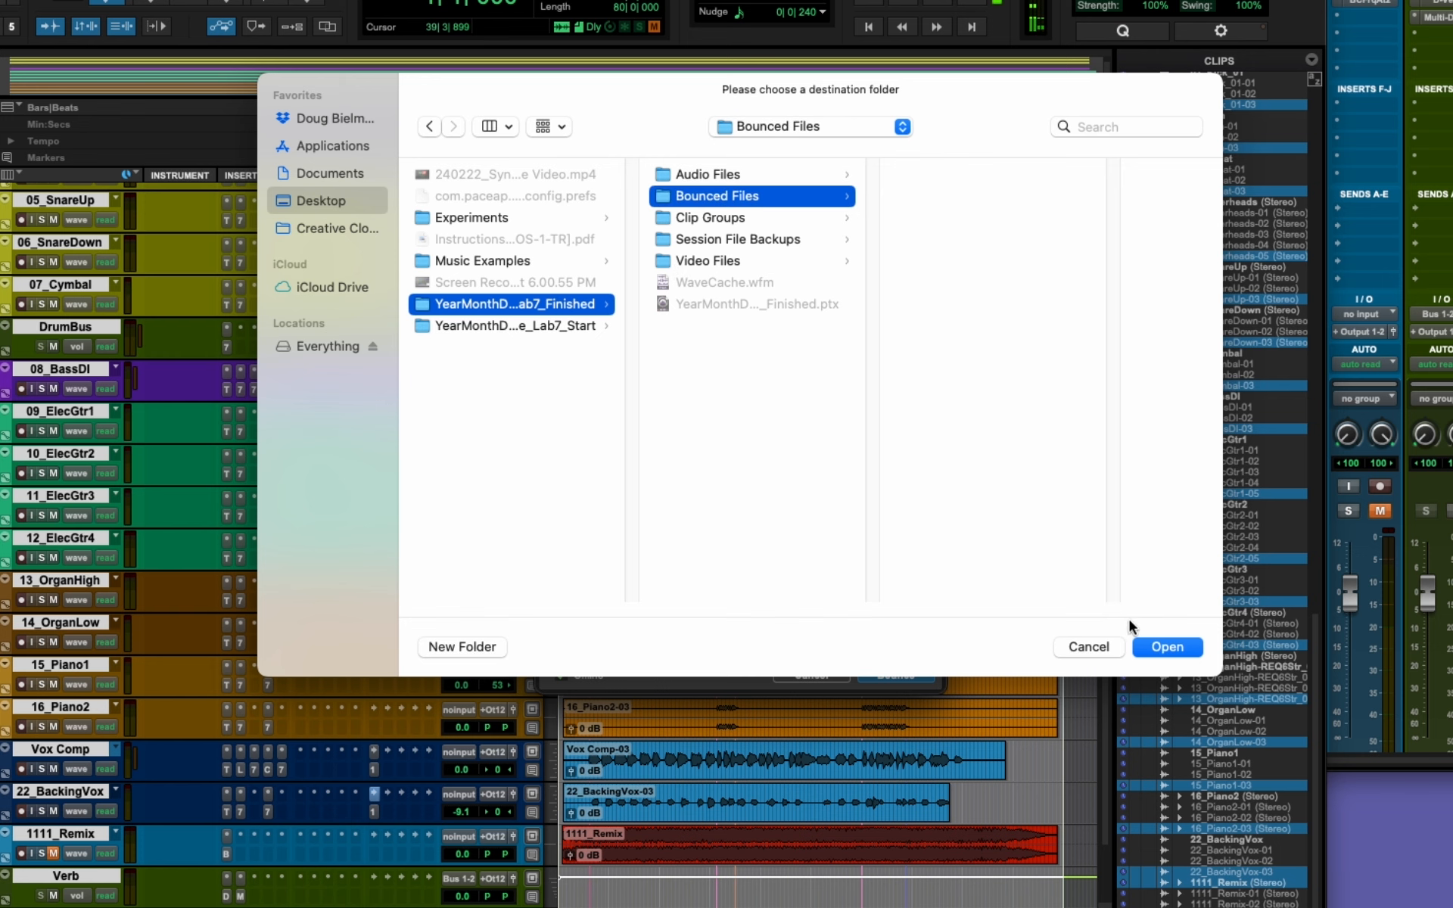
{"action": "left_click", "coordinate": [1090, 646]}
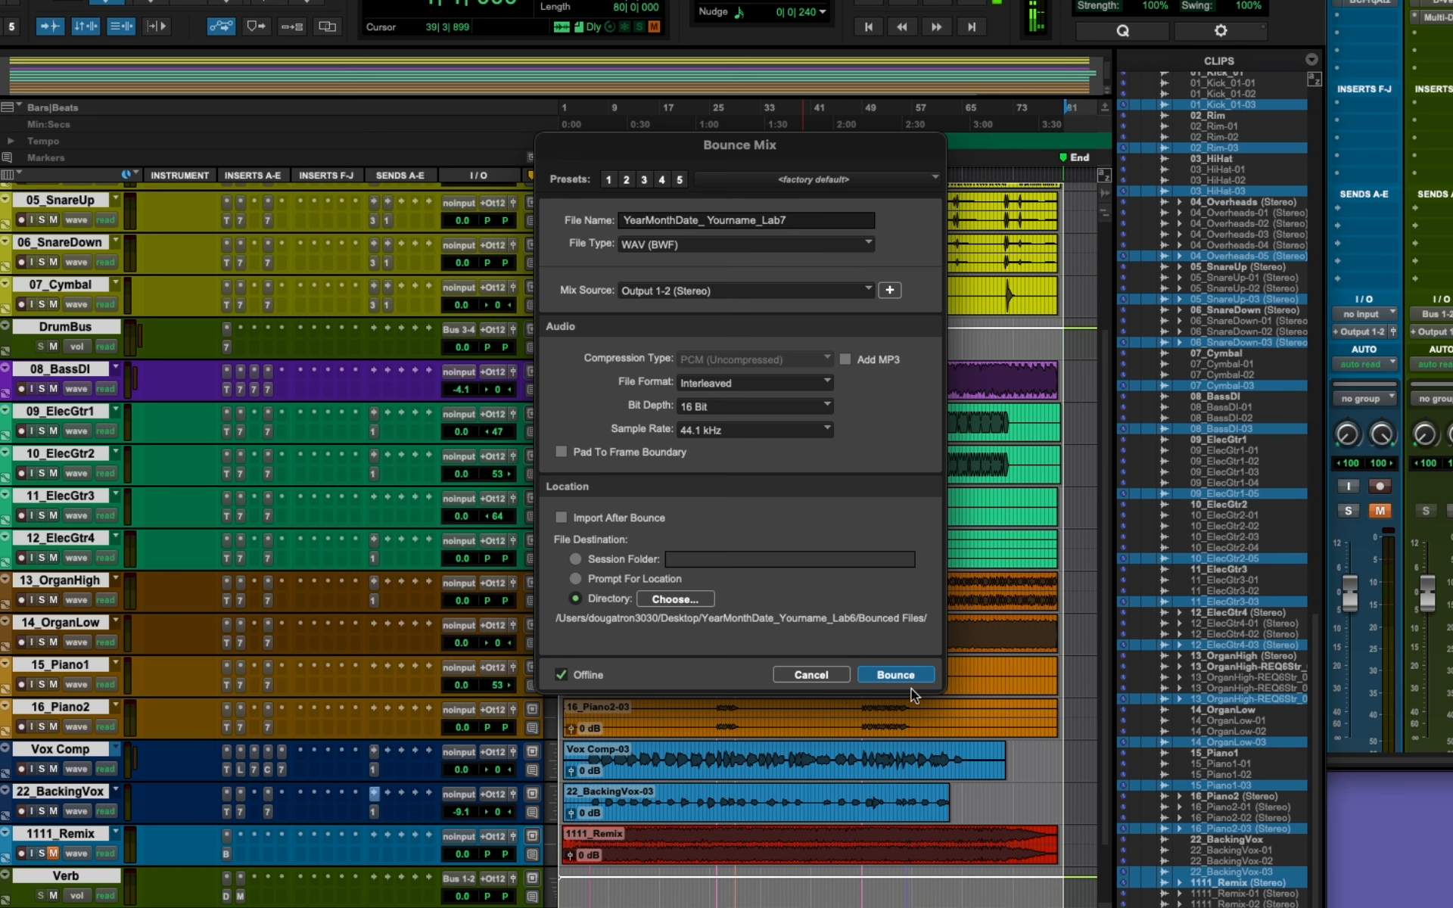
Step: Bounce the mix offline as an interleaved 16-bit, 44.1 kHz WAV file named YearMonthDate_ Yourname_Lab7
{"action": "left_click", "coordinate": [895, 674]}
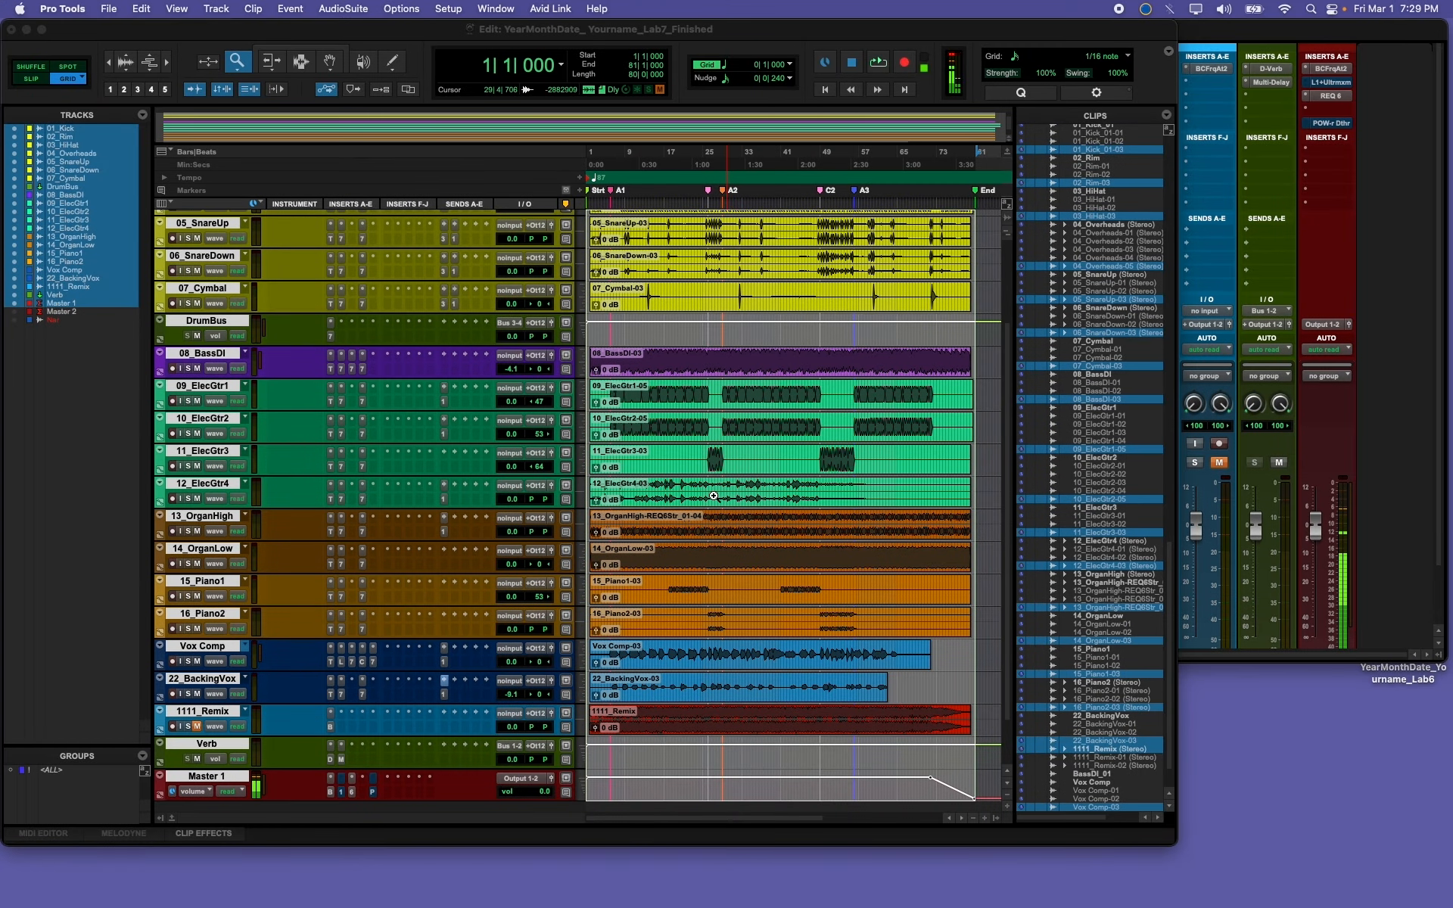
Step: Reveal the desktop, move the YearMonthDate_ Yourname_Lab7_Finished folder to a clear area, and look inside its Audio Files and Bounced Files folders
{"action": "key", "text": "F11"}
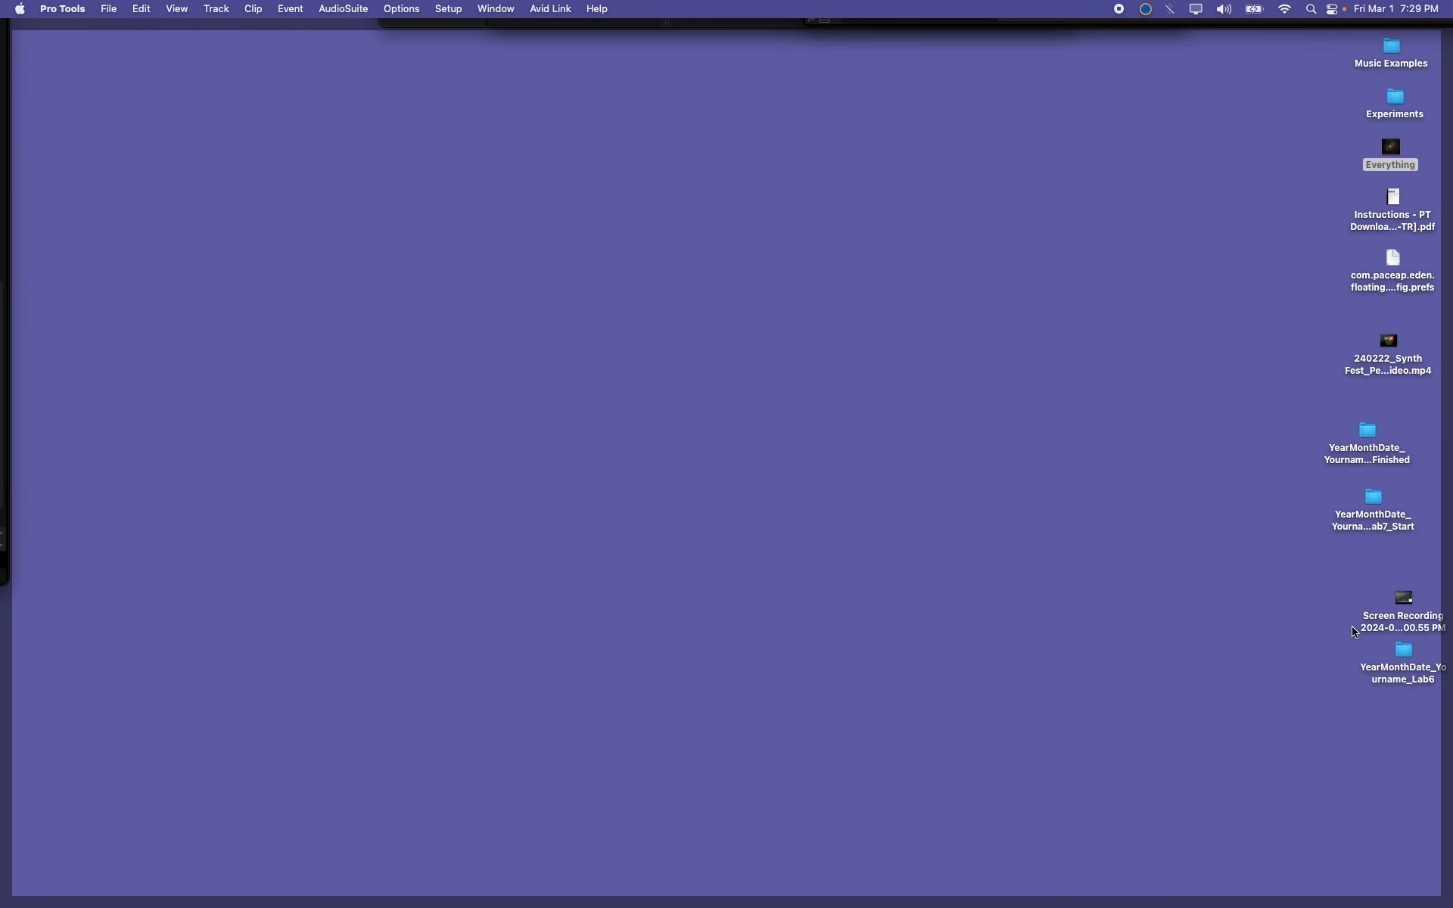
{"action": "left_click_drag", "start_coordinate": [1367, 433], "coordinate": [411, 380]}
{"action": "double_click", "coordinate": [412, 380]}
{"action": "left_click", "coordinate": [765, 316]}
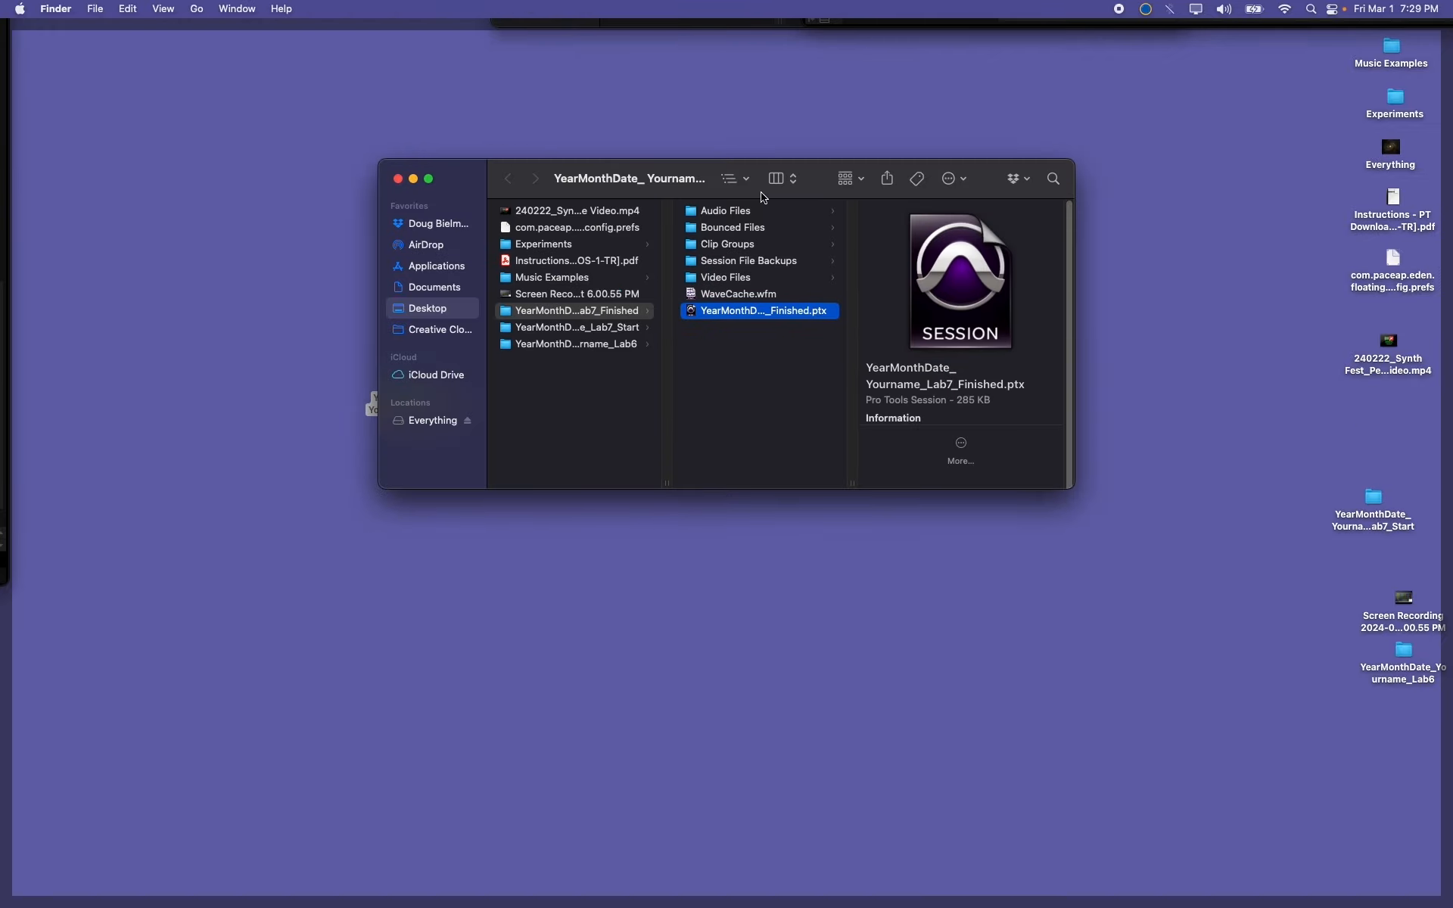
{"action": "left_click", "coordinate": [766, 210]}
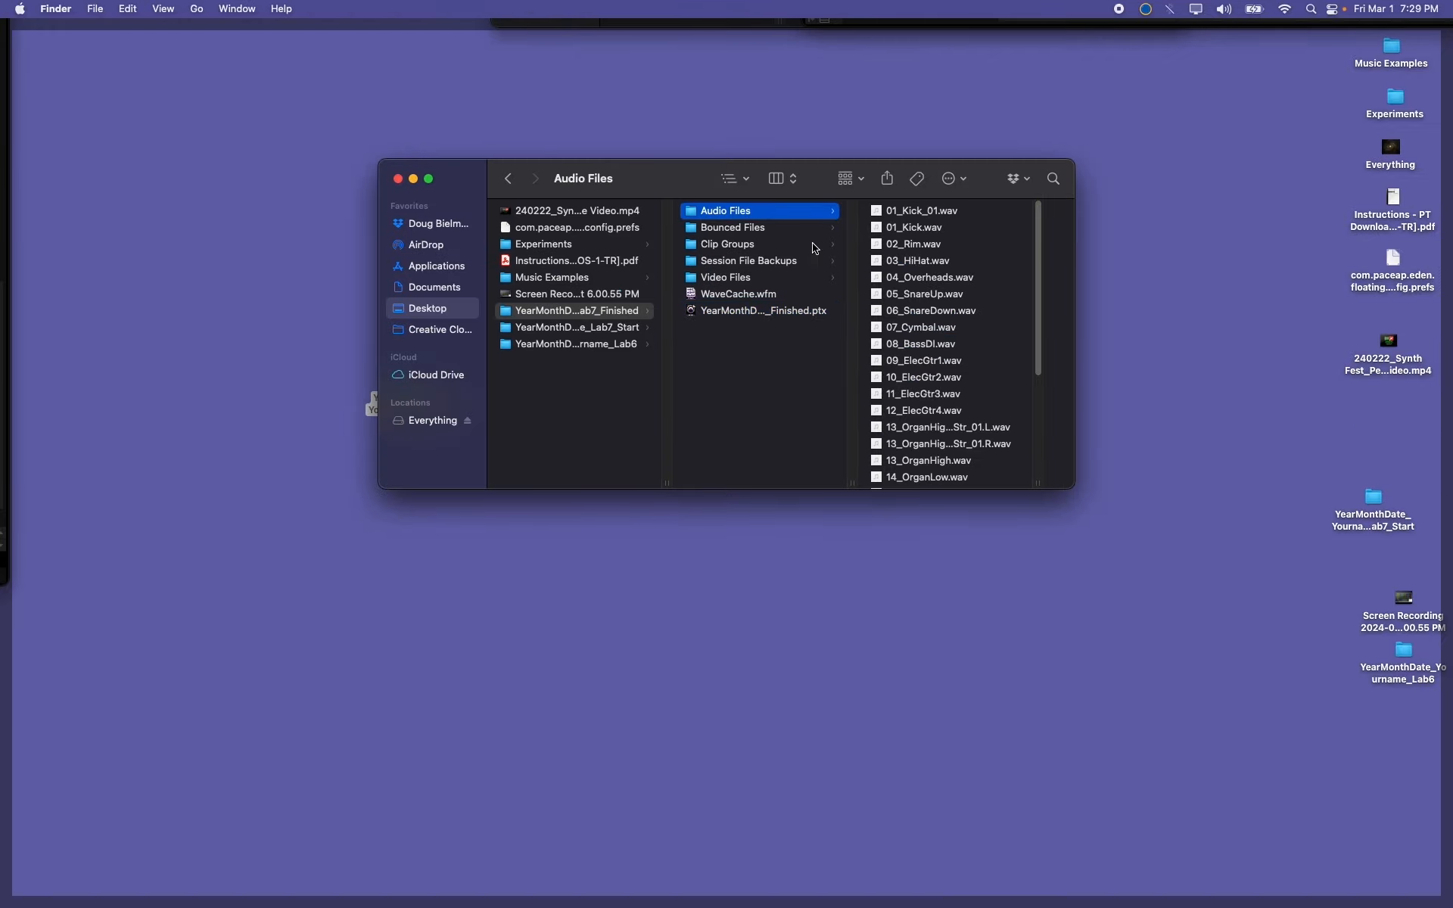
{"action": "left_click", "coordinate": [751, 229]}
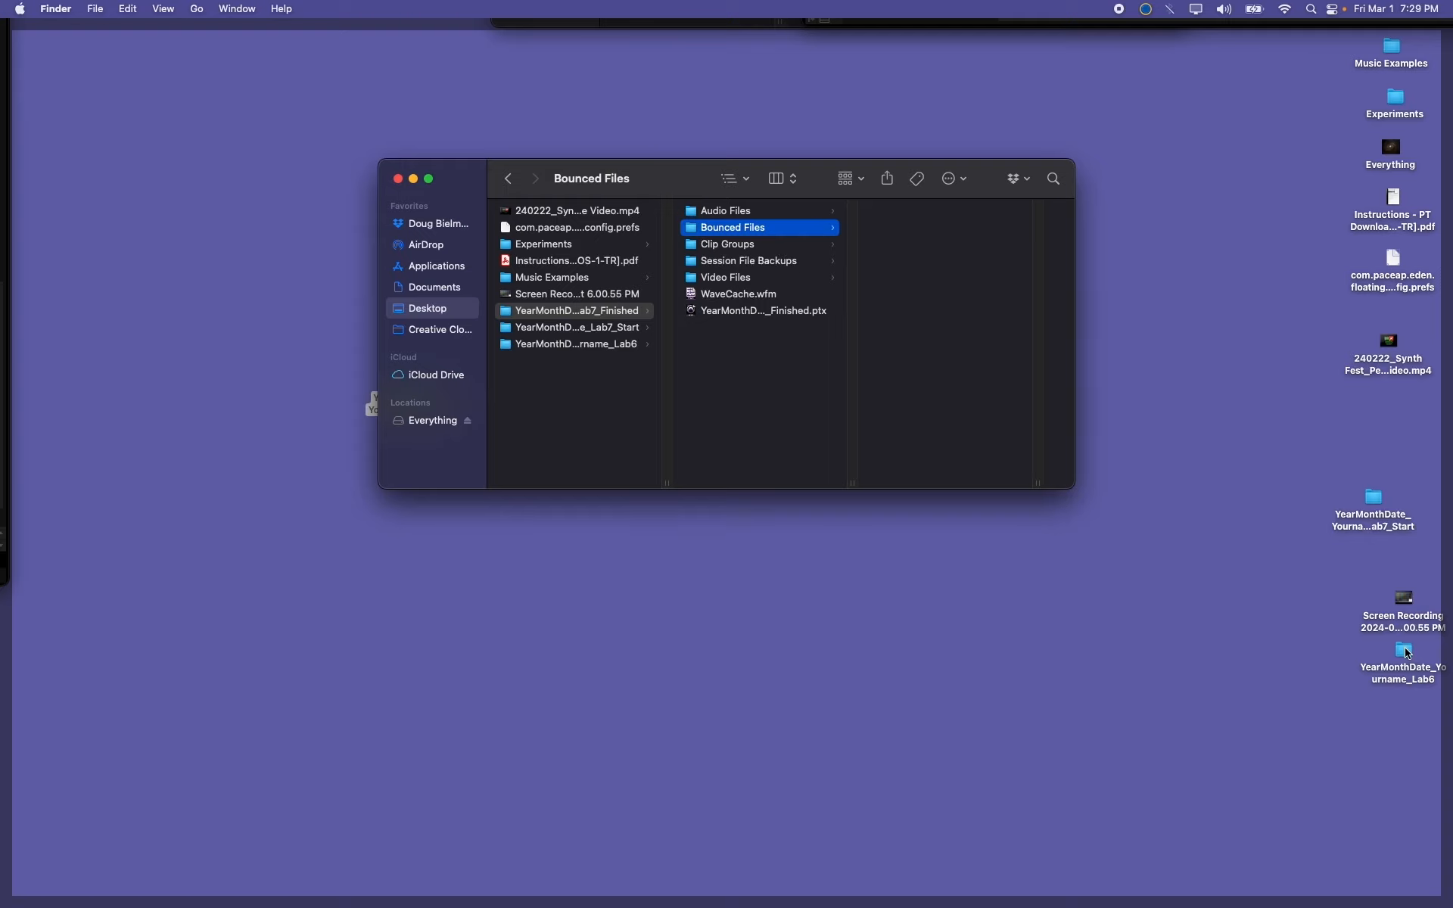
Step: Reopen the Lab7_Finished folder, recheck its Audio Files and Bounced Files folders for the bounce, and close the window
{"action": "left_click", "coordinate": [397, 178]}
{"action": "double_click", "coordinate": [414, 381]}
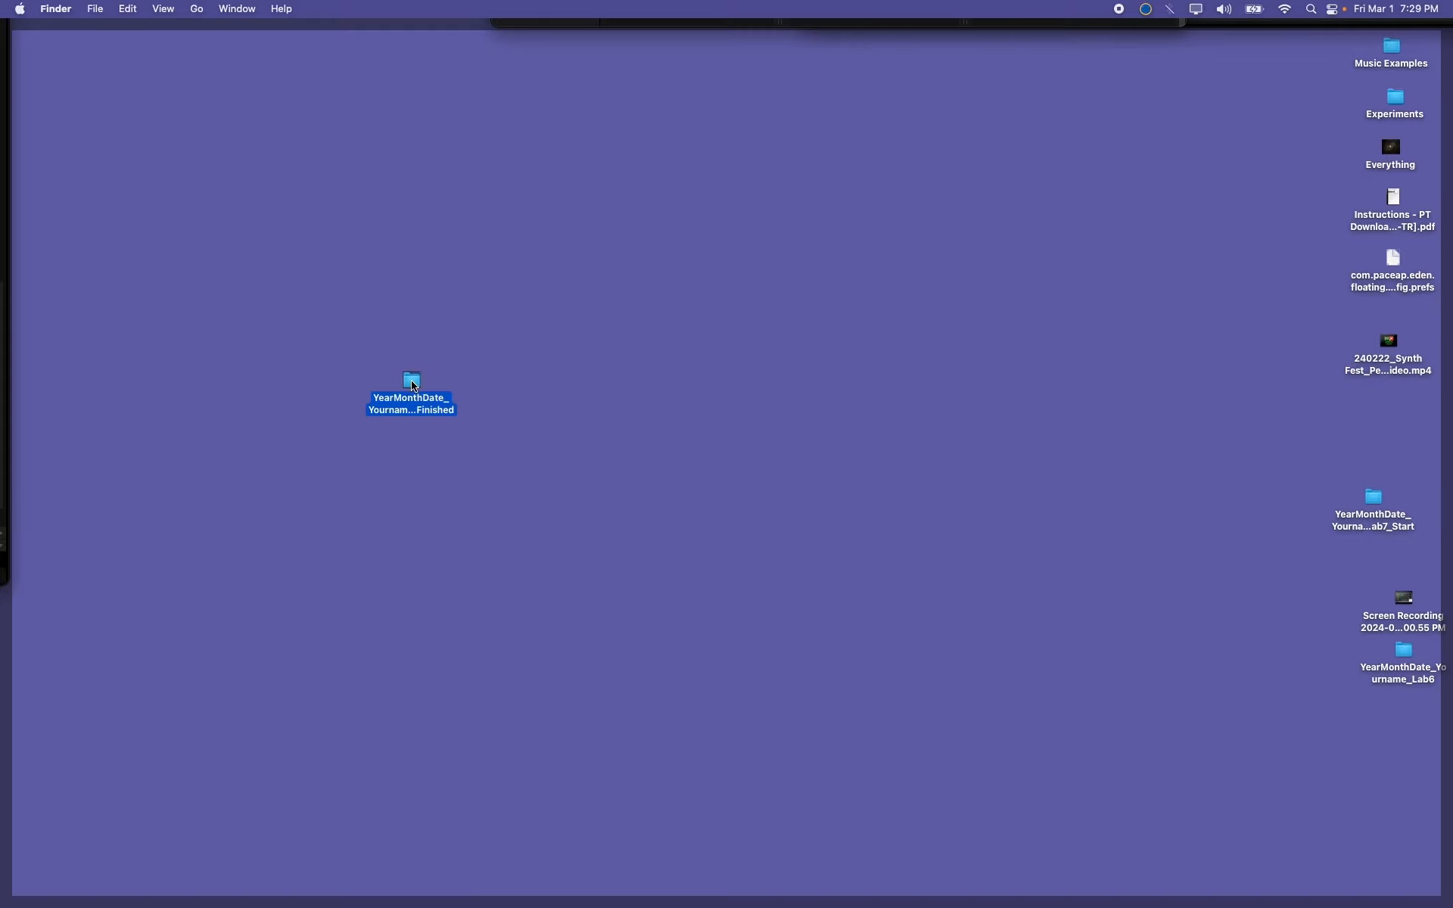
{"action": "left_click", "coordinate": [763, 218]}
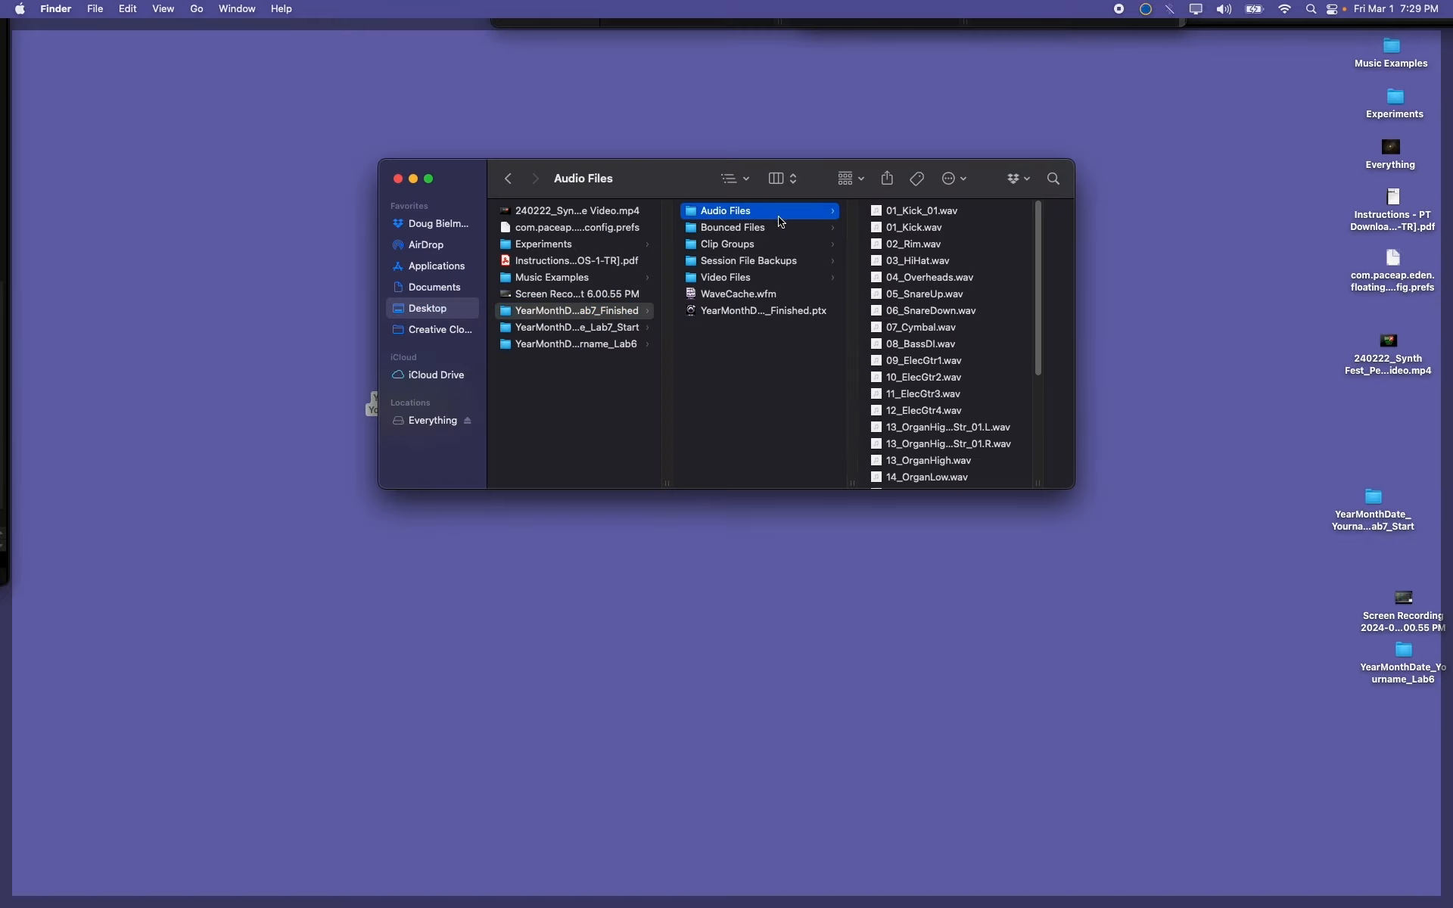
{"action": "left_click", "coordinate": [769, 231]}
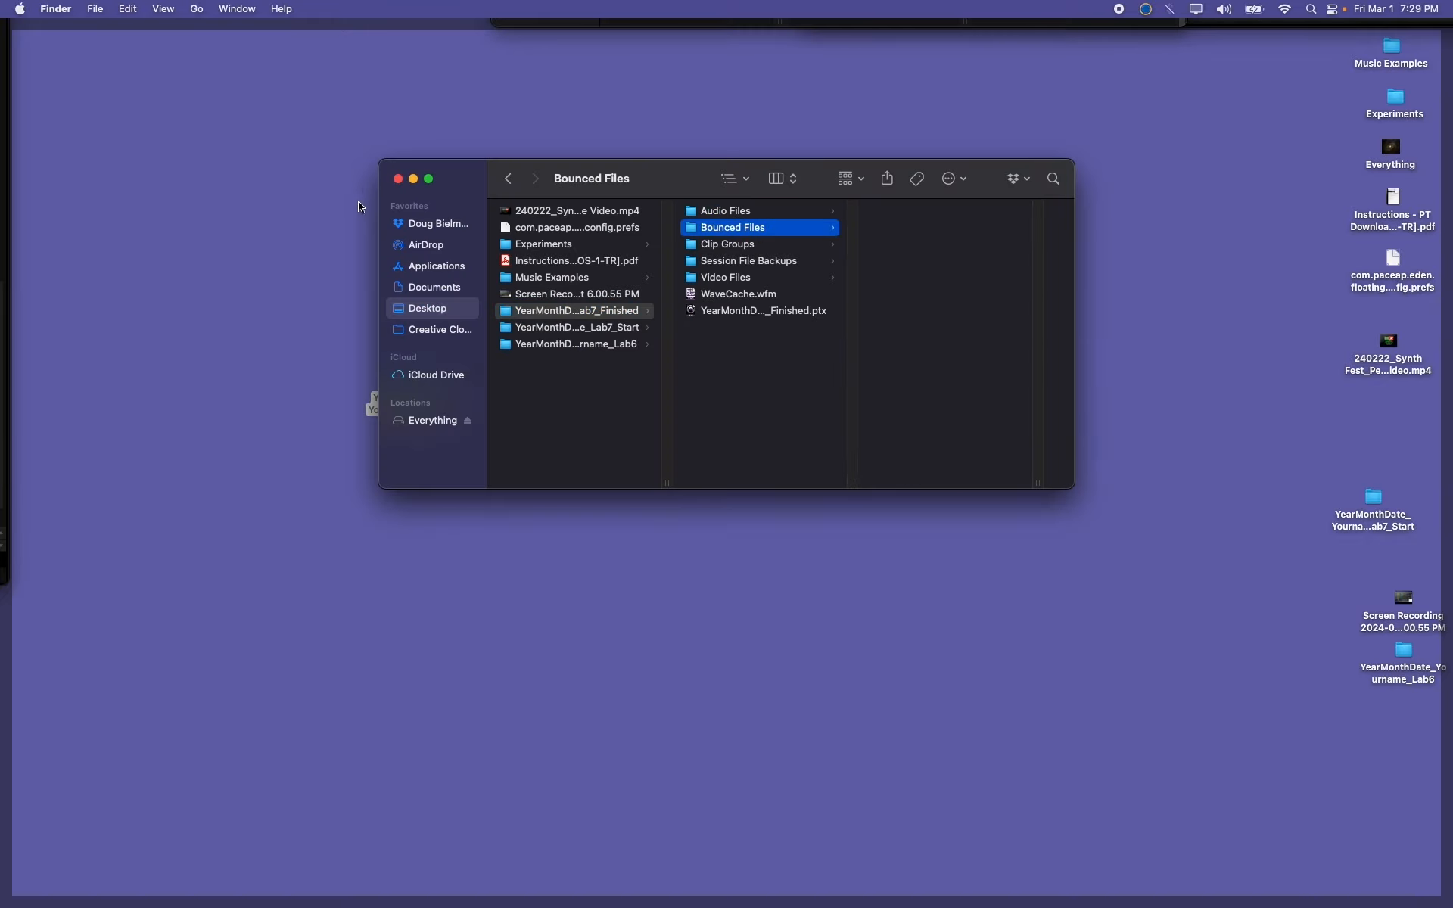
{"action": "left_click", "coordinate": [397, 179]}
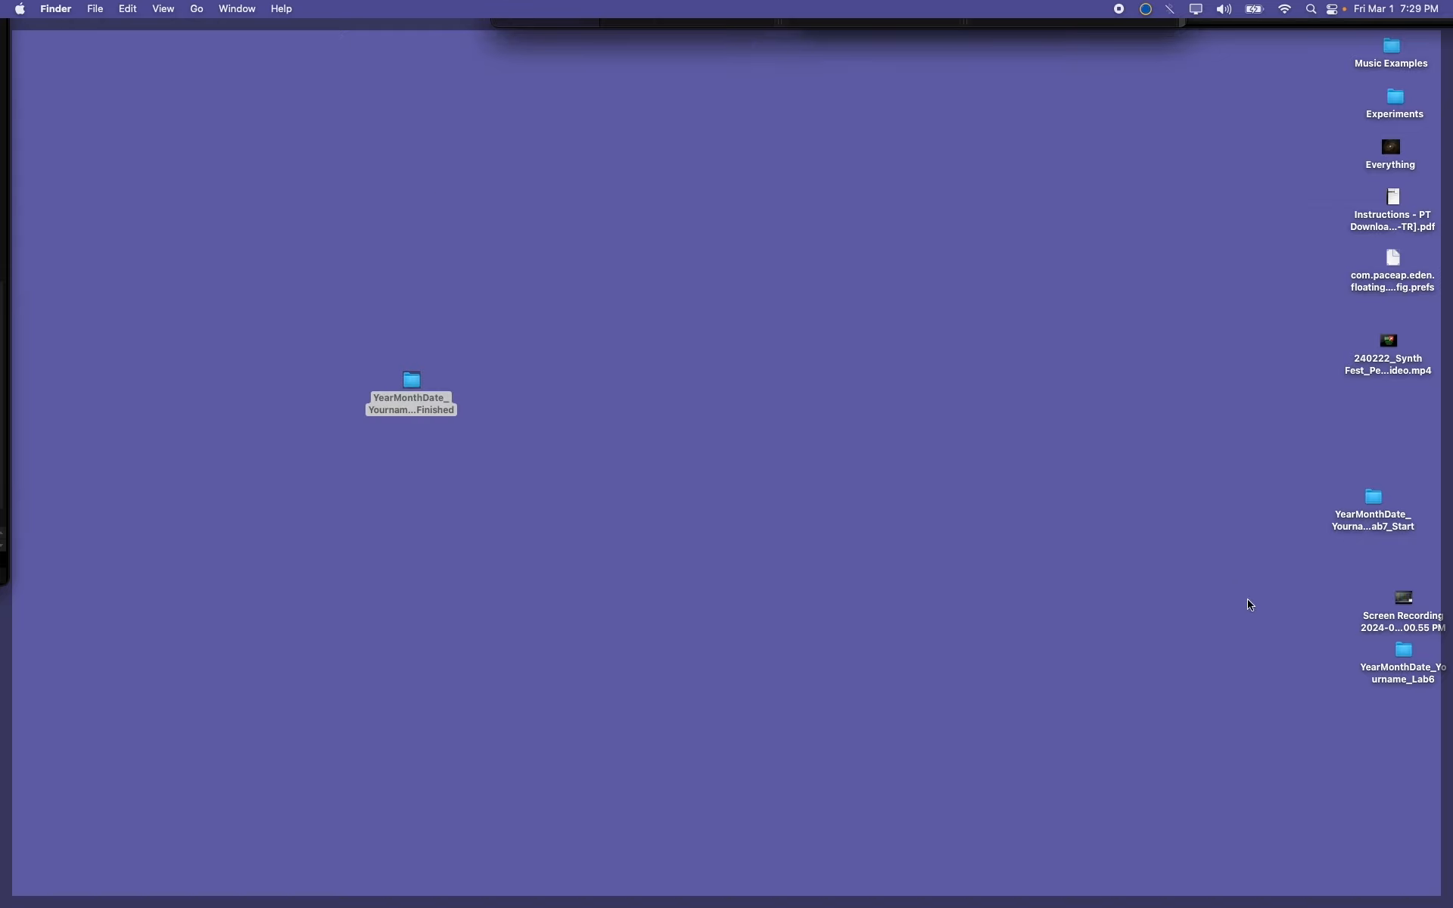
Step: Check the Bounced Files folder inside YearMonthDate_Yourname_Lab6 for the bounced WAV and close the window
{"action": "double_click", "coordinate": [1401, 652]}
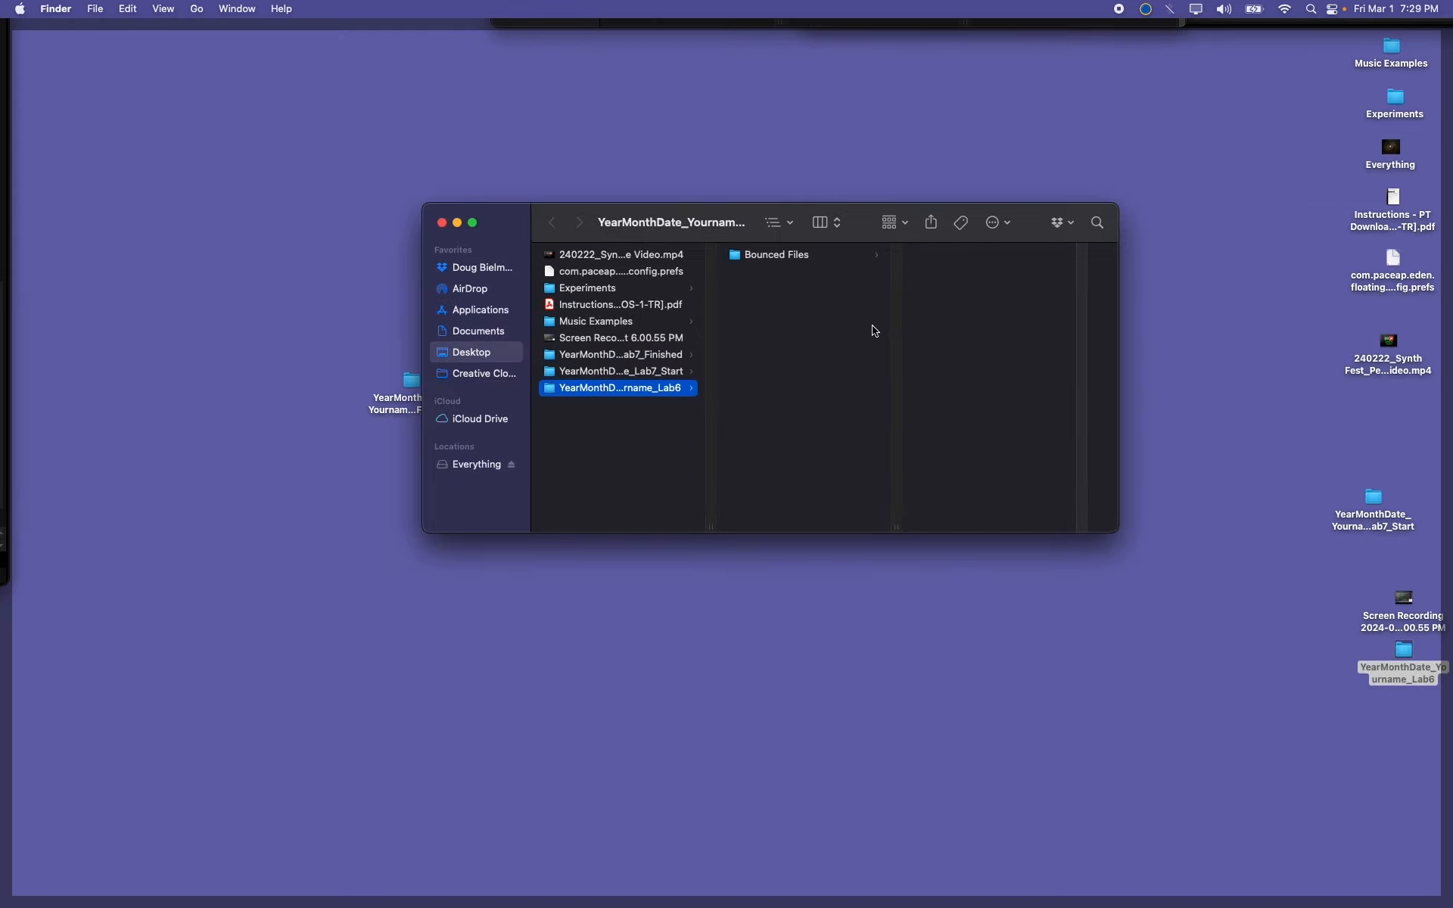
{"action": "left_click", "coordinate": [816, 257]}
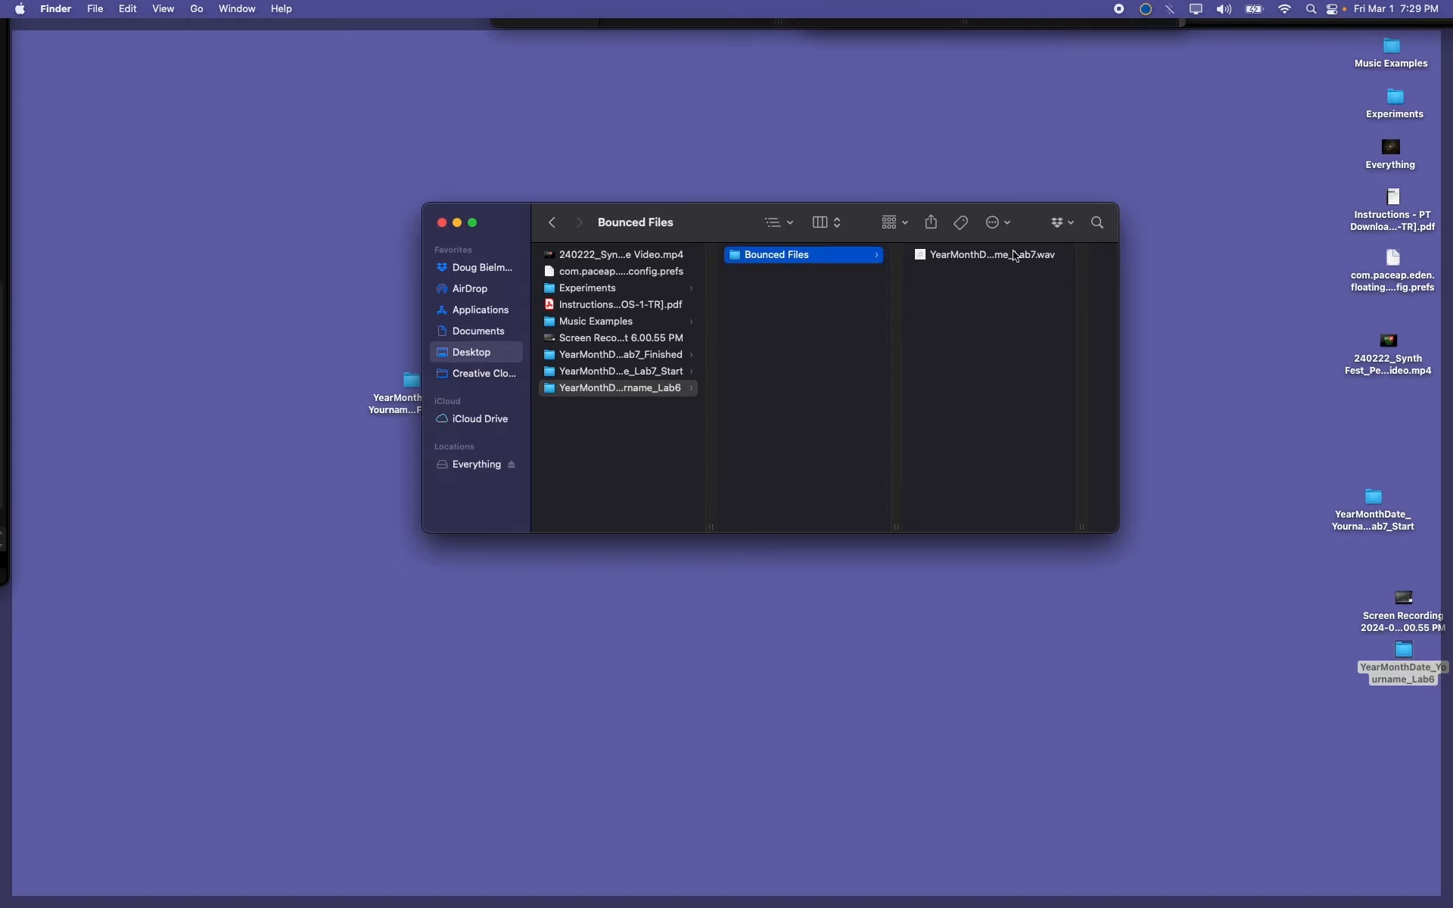
{"action": "left_click", "coordinate": [442, 223]}
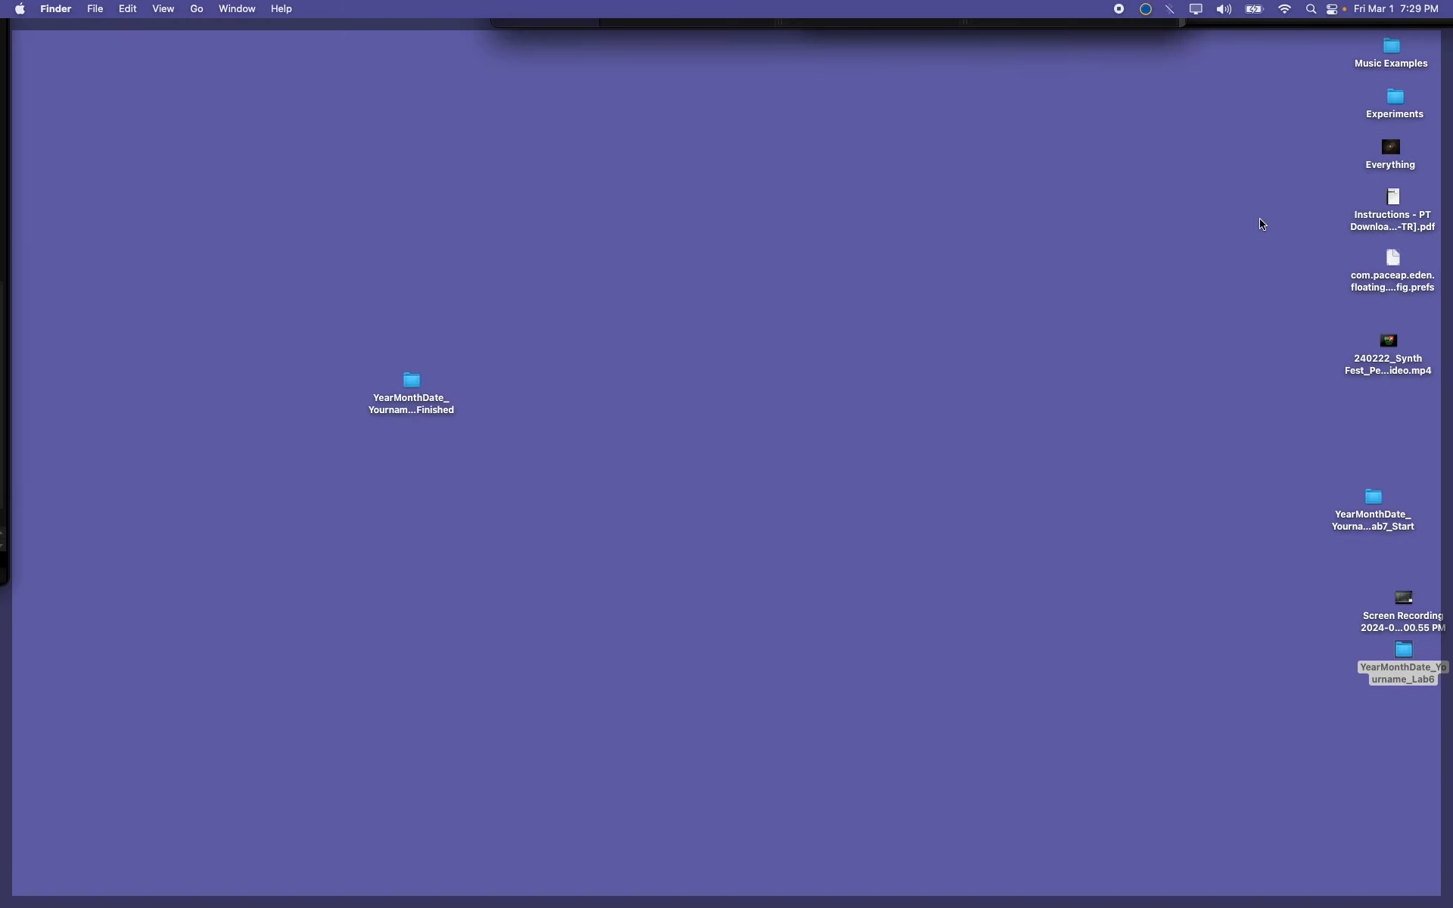
{"action": "mouse_move", "coordinate": [1440, 11]}
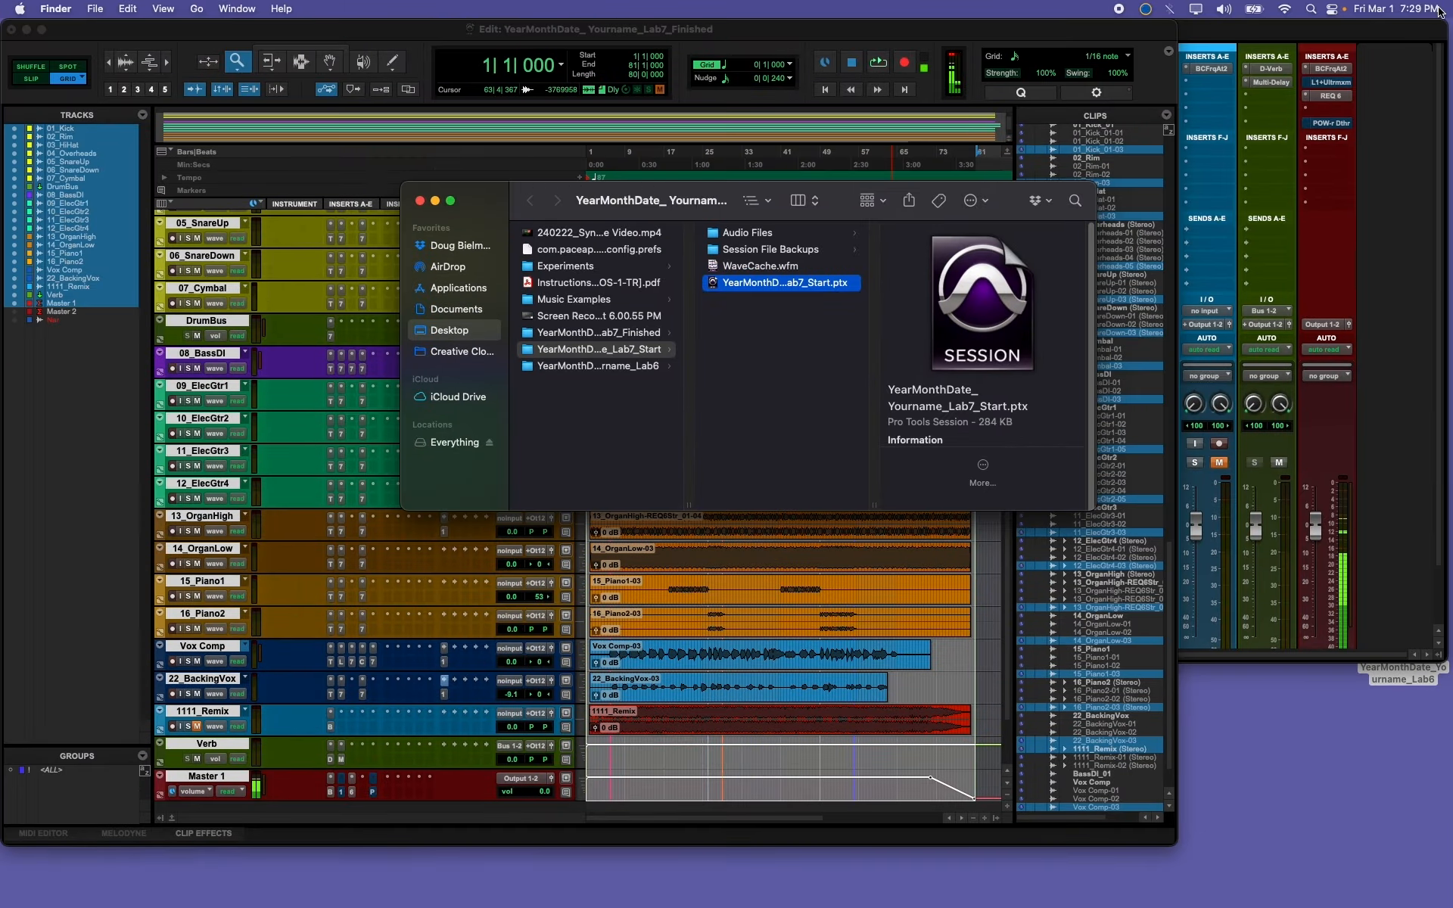
Step: Return to Pro Tools and bounce the mix offline as YearMonthDate_ Yourname_Lab7_1 into the Lab7_Finished session's Bounced Files folder
{"action": "left_click", "coordinate": [730, 34]}
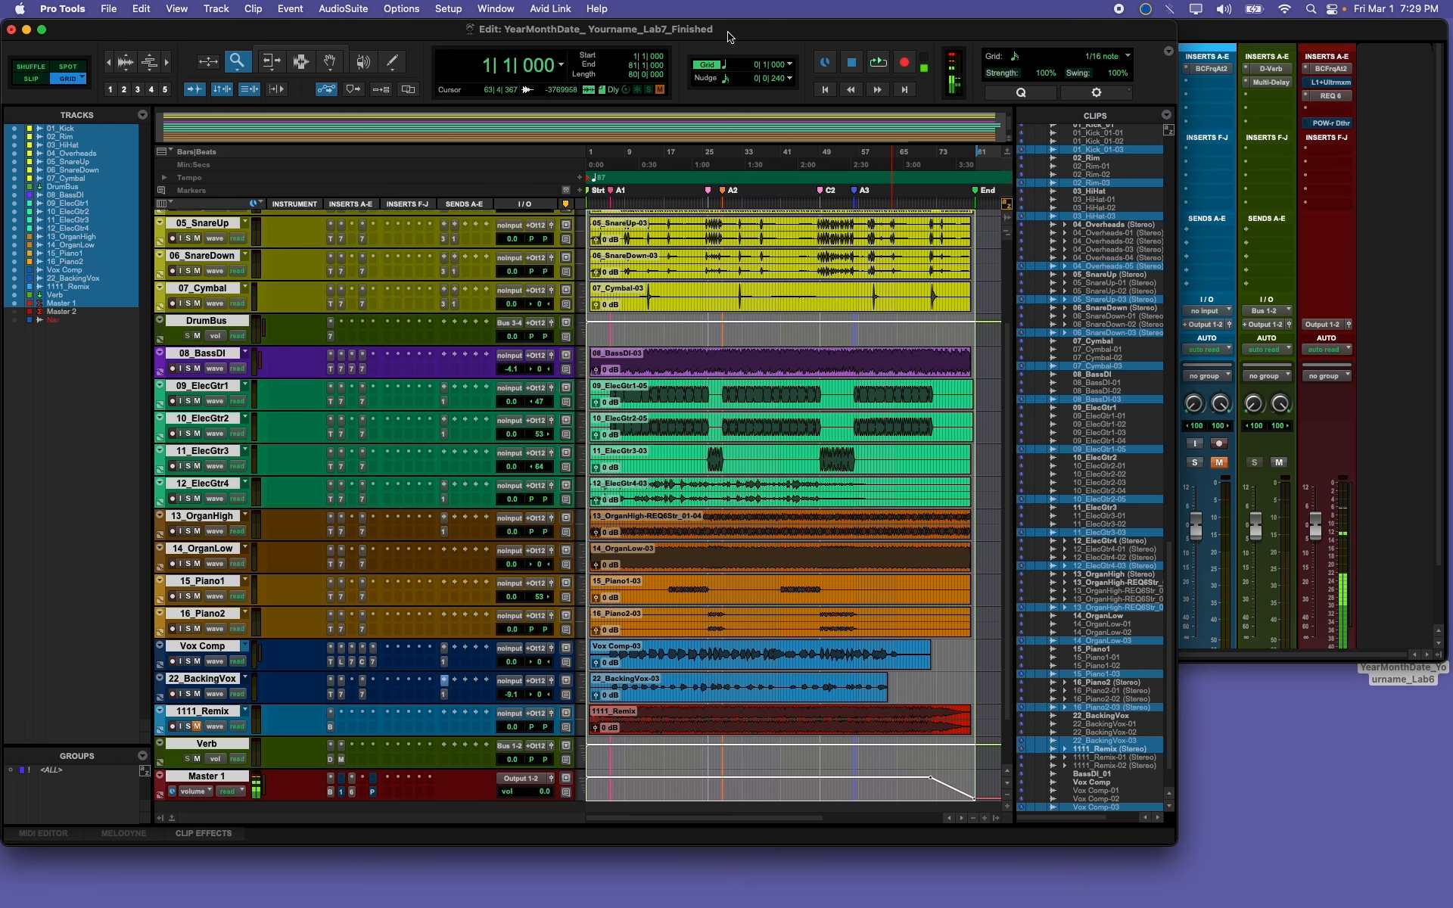
{"action": "key", "text": "super+alt+b"}
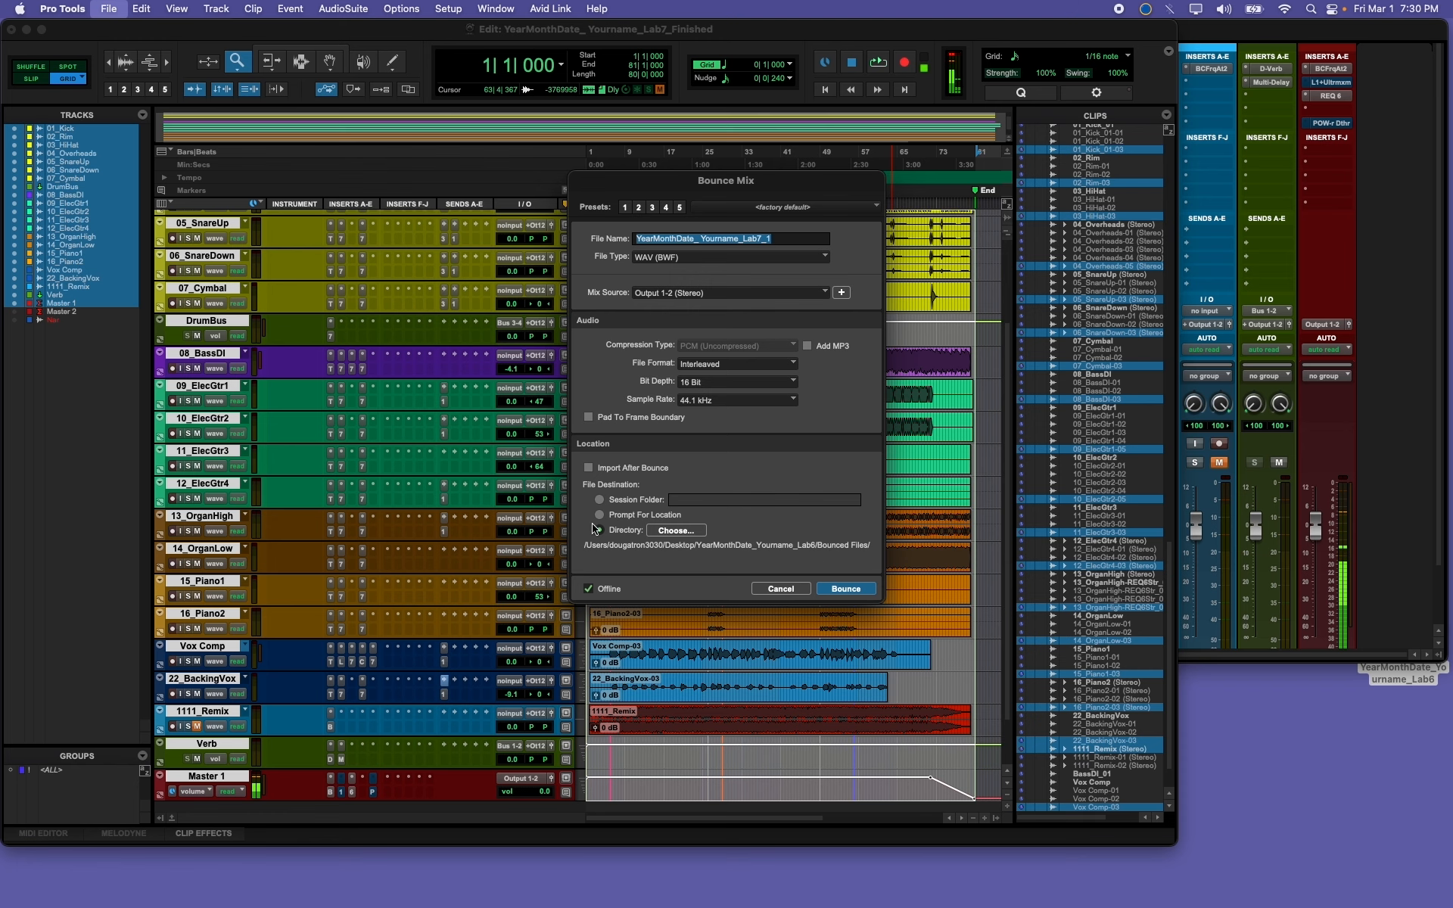
{"action": "left_click", "coordinate": [675, 529]}
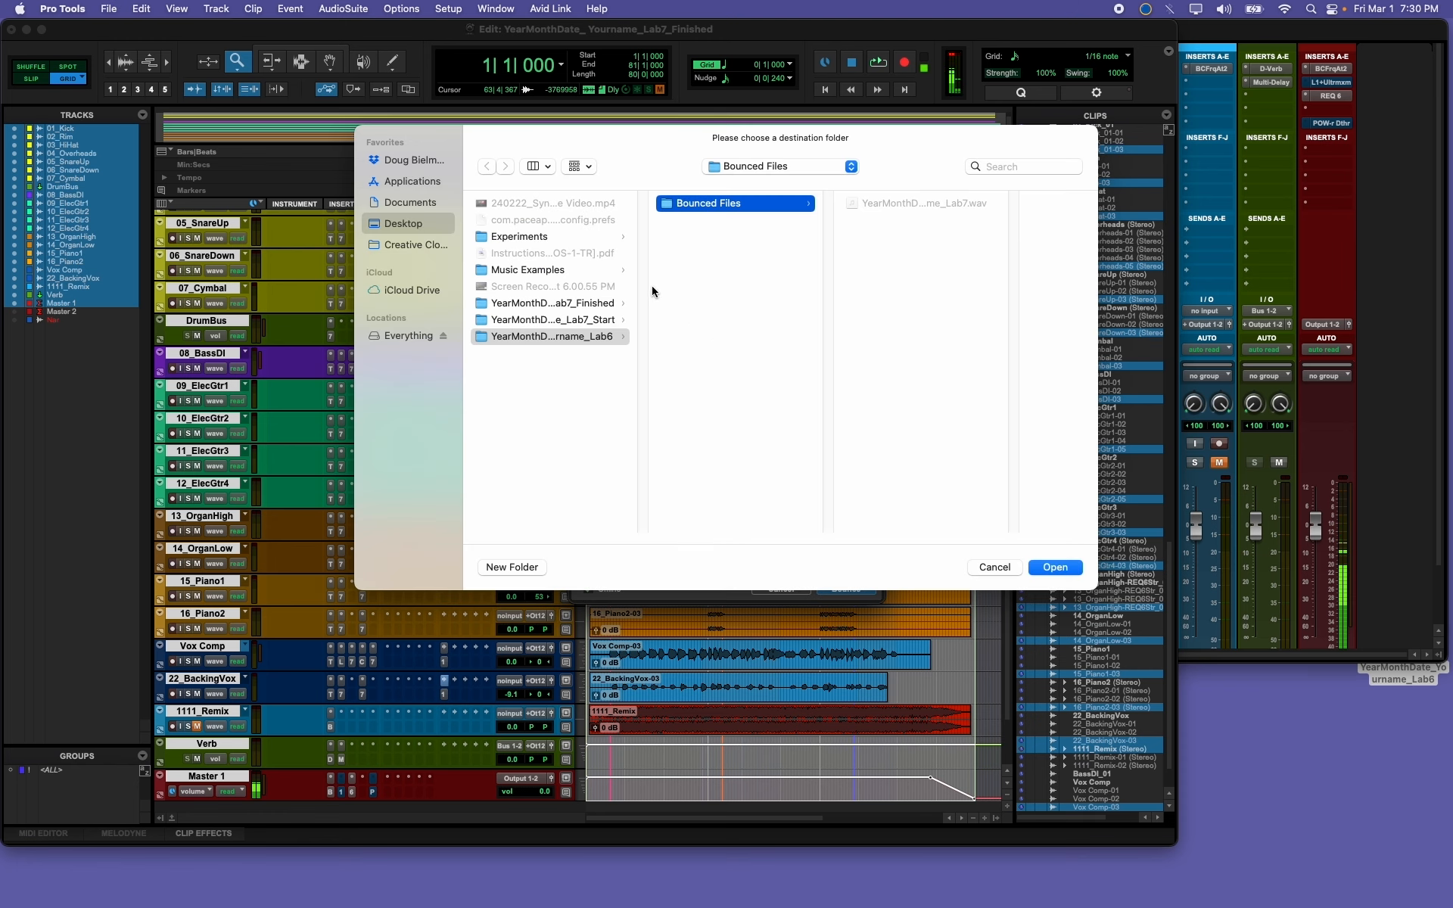
{"action": "left_click", "coordinate": [581, 307]}
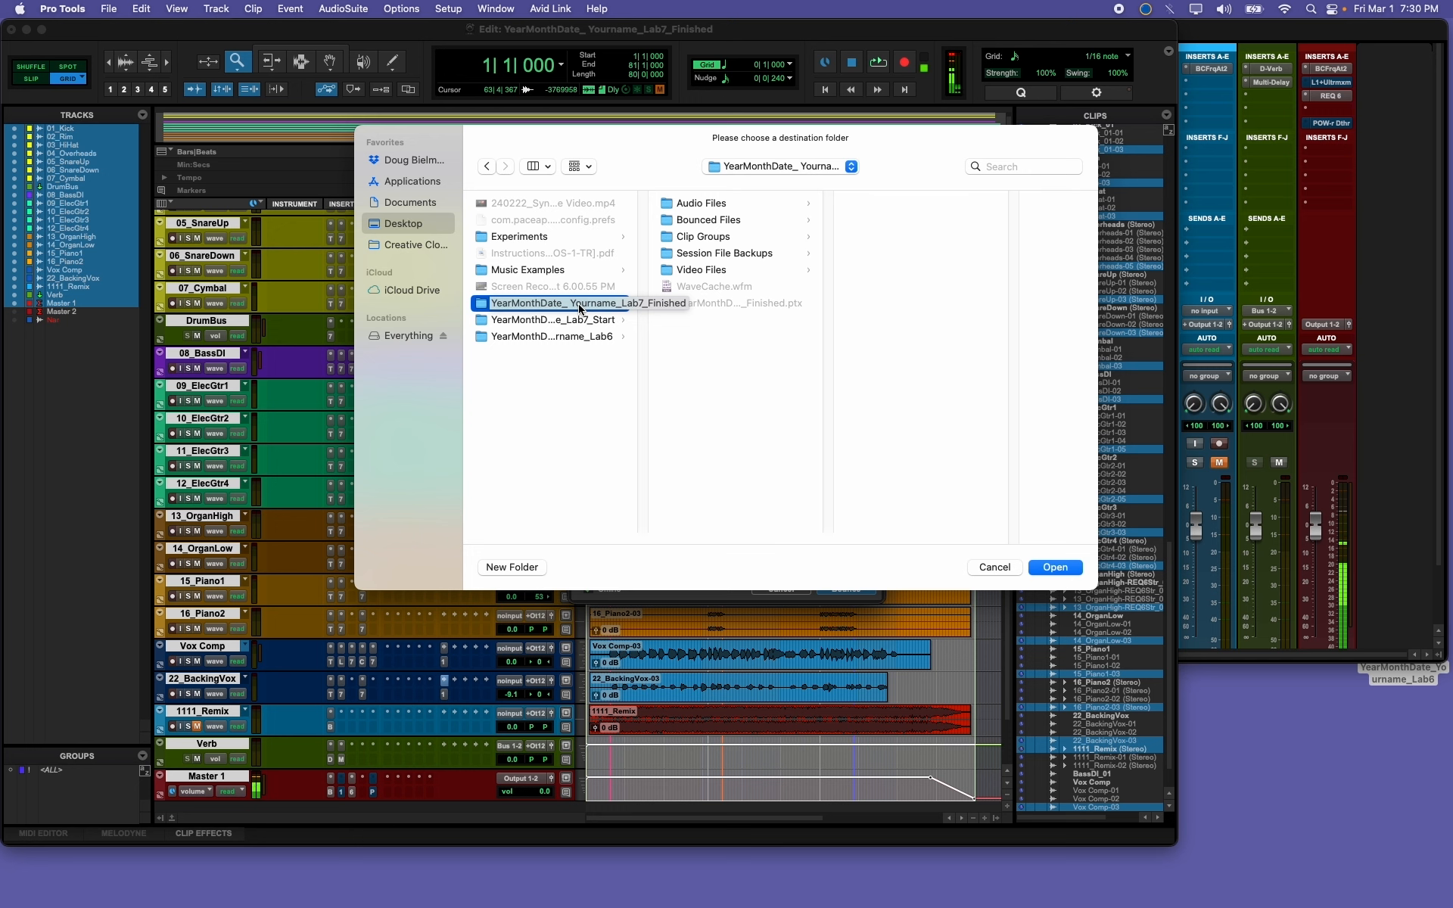
{"action": "left_click", "coordinate": [723, 219]}
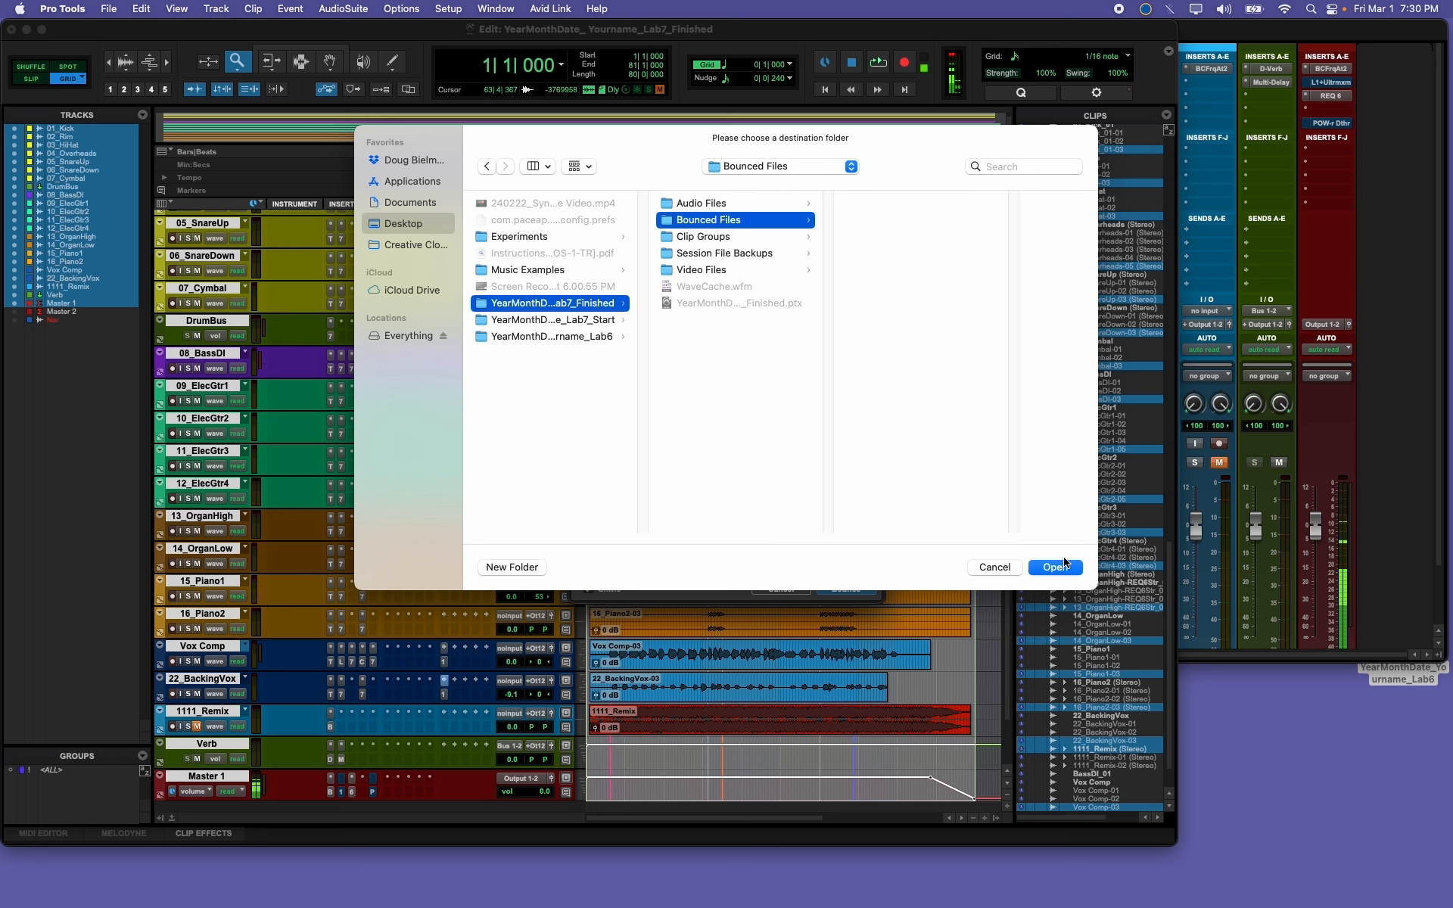
{"action": "left_click", "coordinate": [1059, 567]}
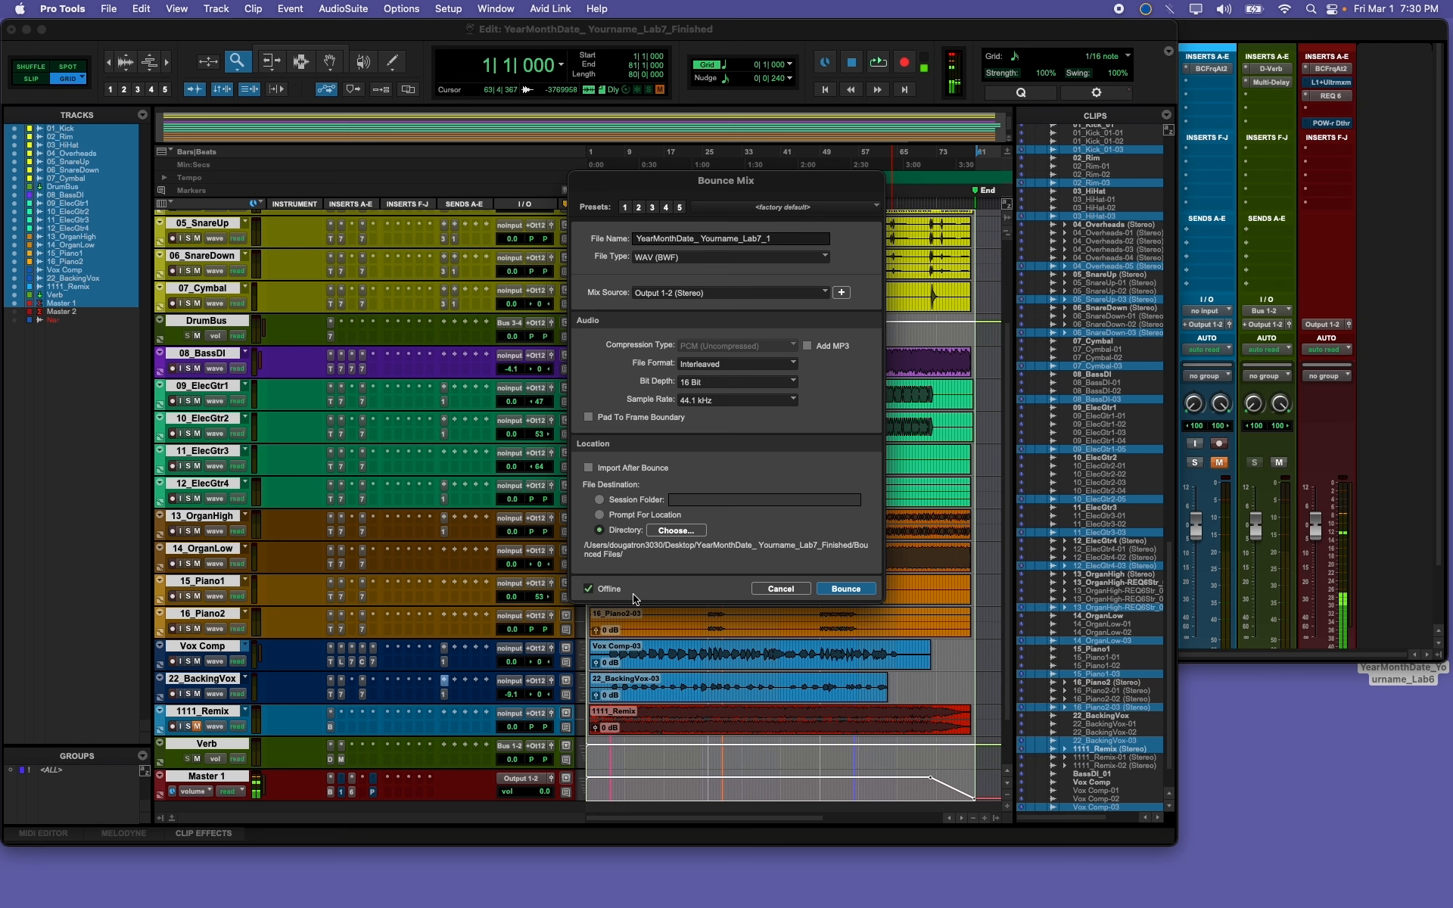
{"action": "left_click", "coordinate": [846, 589]}
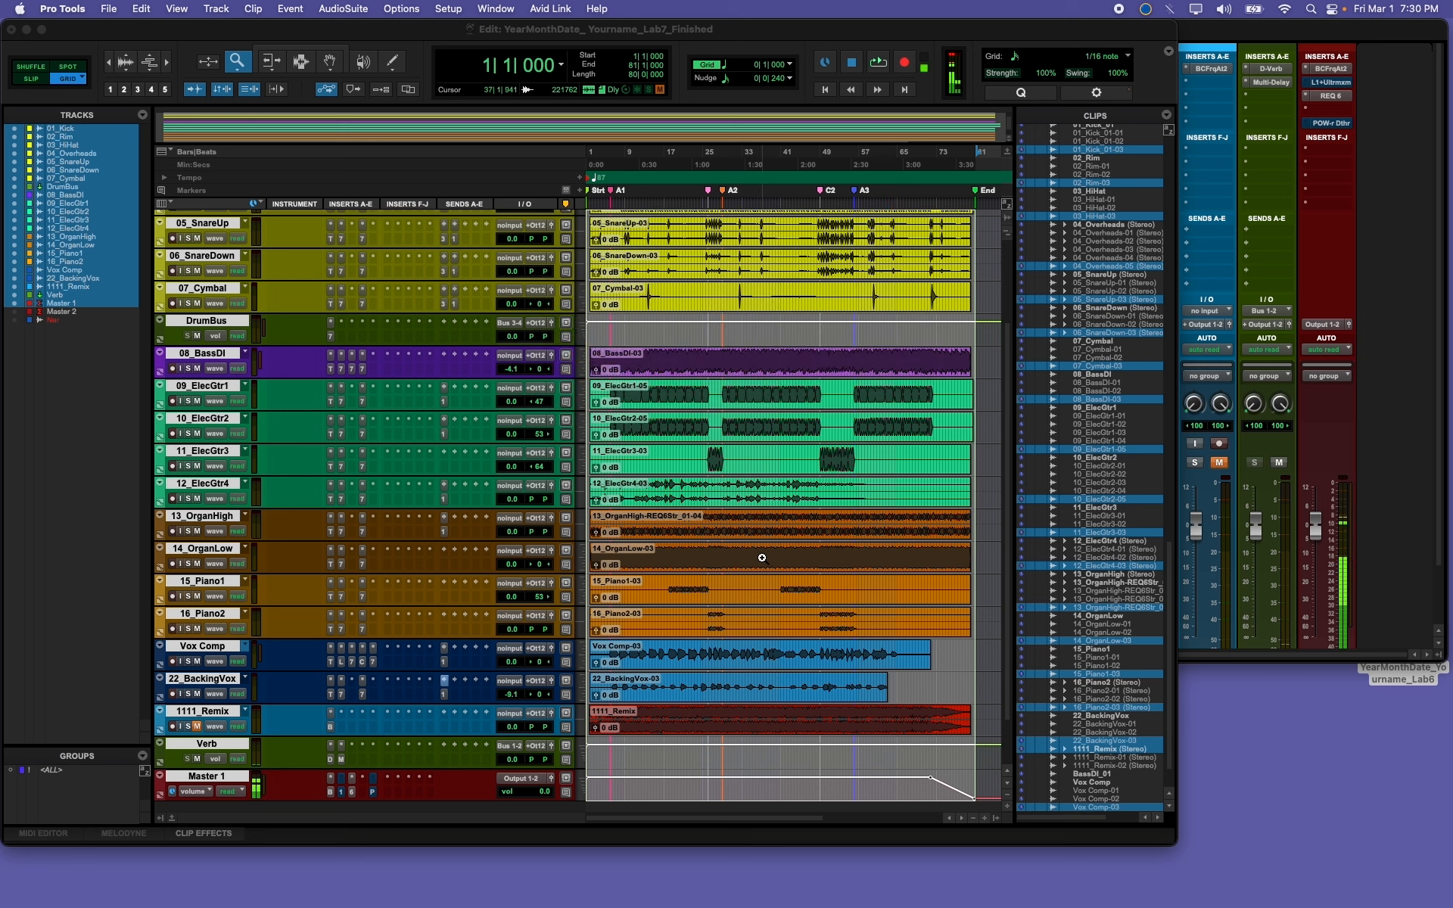
Step: Switch to Finder, open the Lab7_Finished session folder, and check its Audio Files and Bounced Files folders for the new bounce
{"action": "key", "text": "super+Tab"}
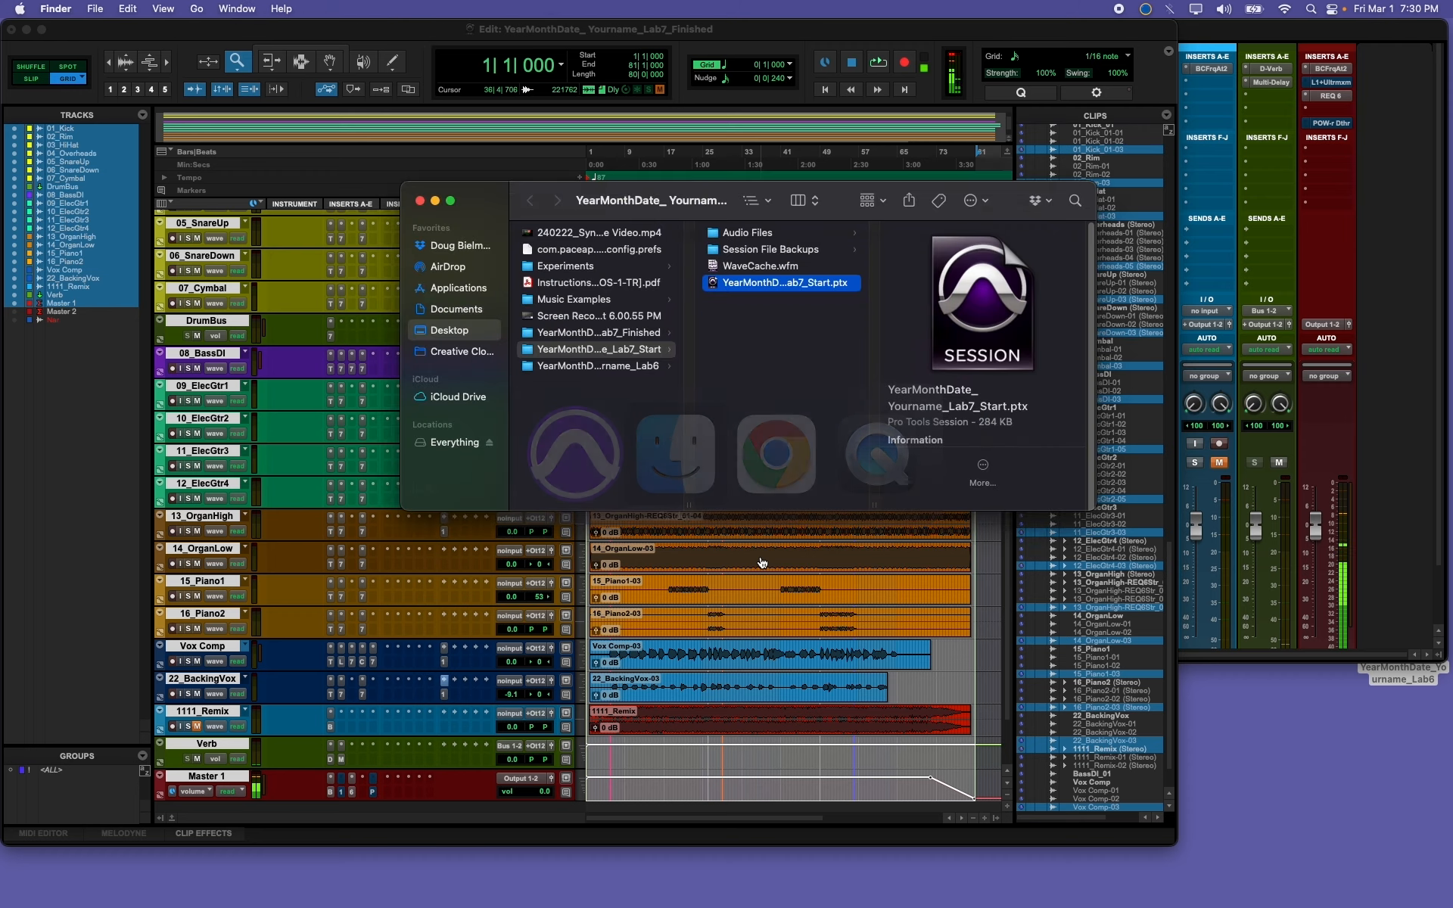
{"action": "mouse_move", "coordinate": [1440, 18]}
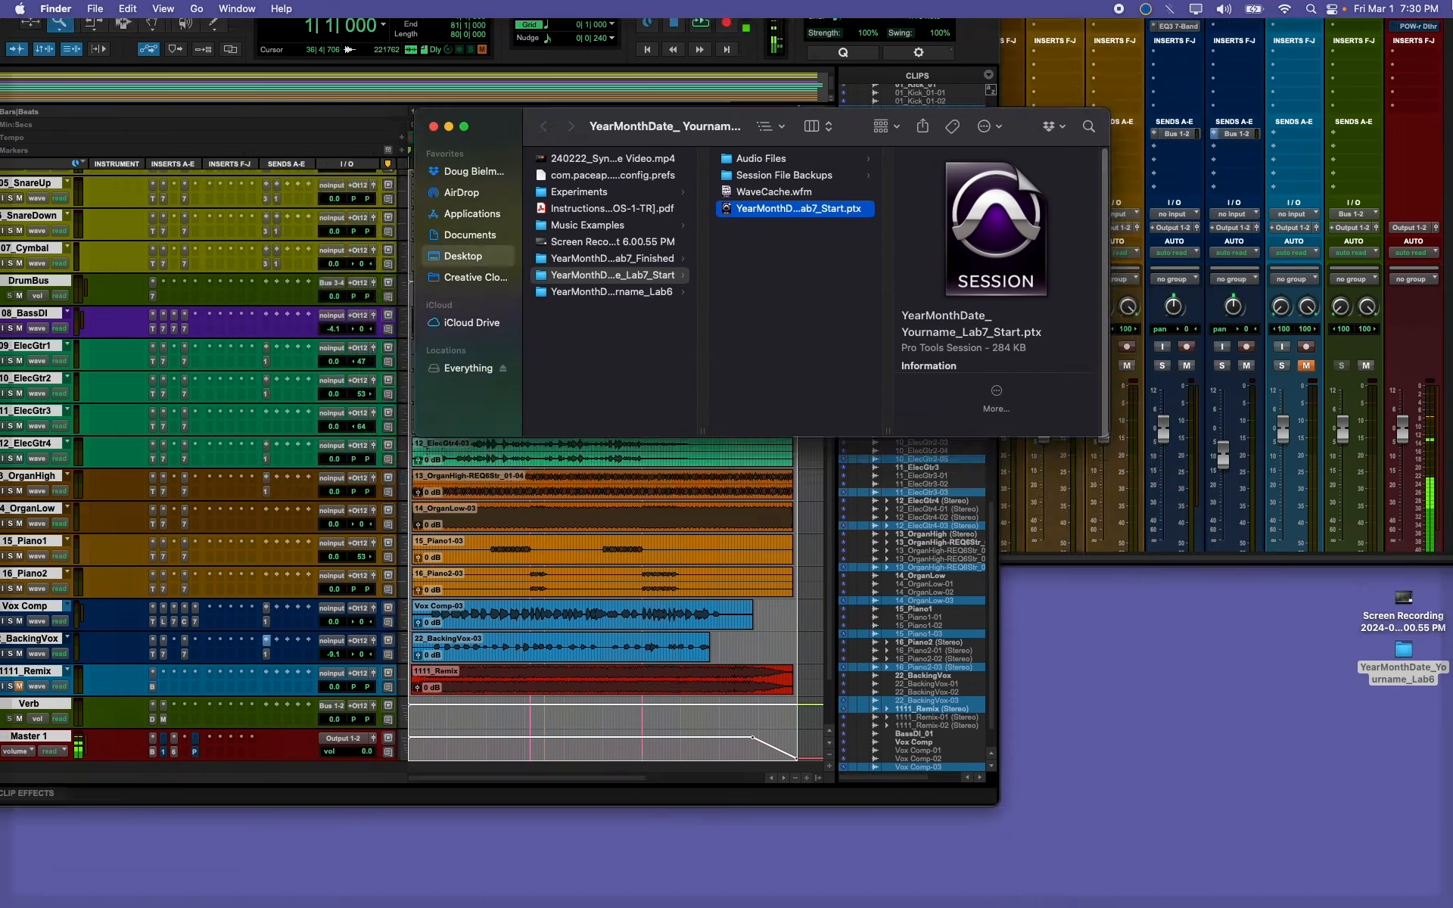
{"action": "double_click", "coordinate": [412, 382]}
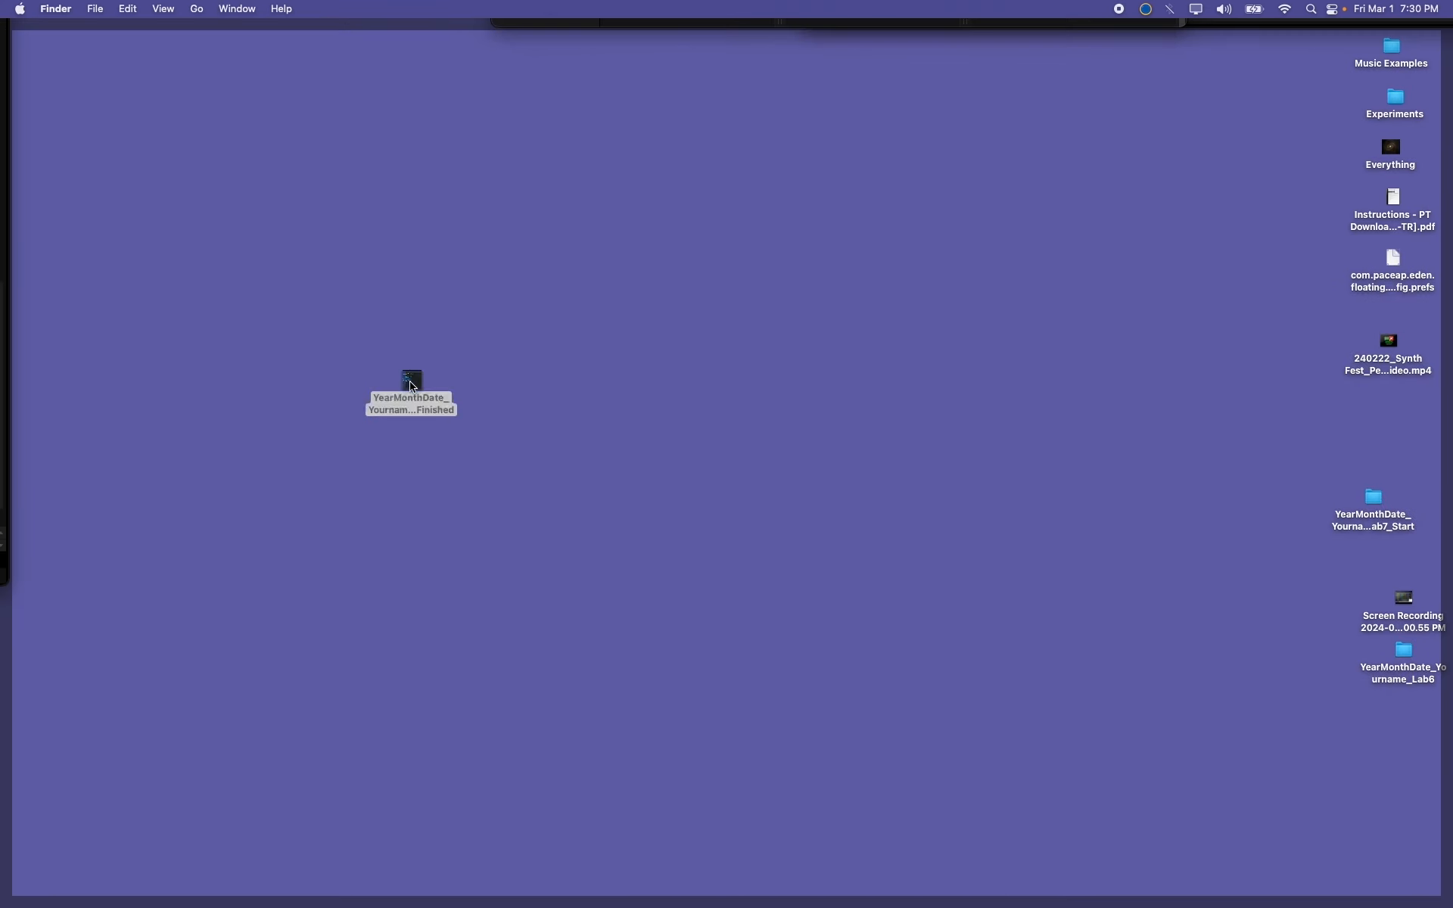
{"action": "mouse_move", "coordinate": [1449, 4]}
{"action": "left_click", "coordinate": [760, 214]}
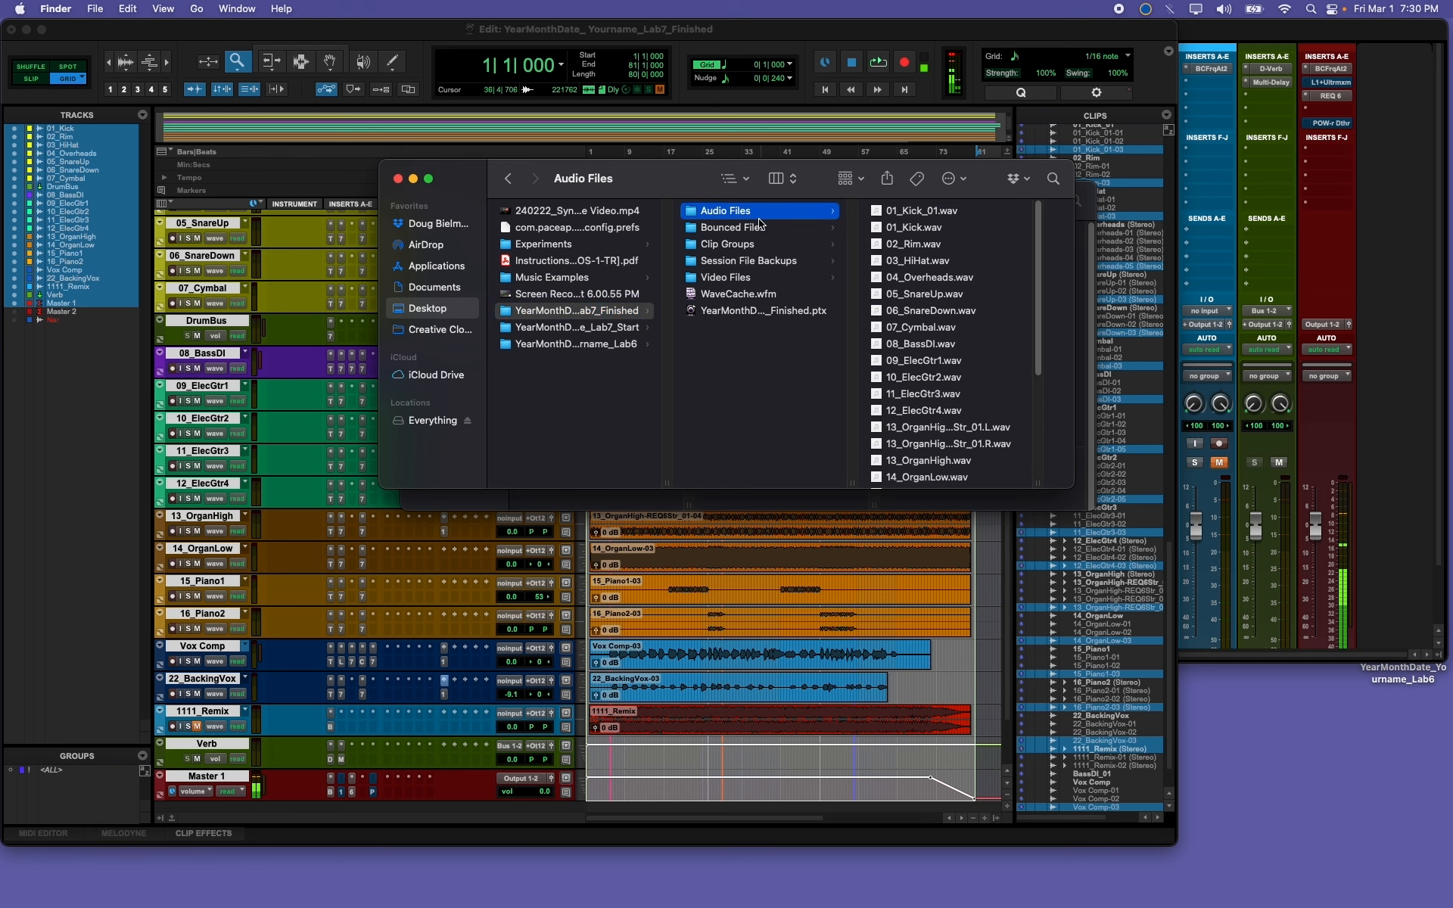
{"action": "left_click", "coordinate": [761, 229]}
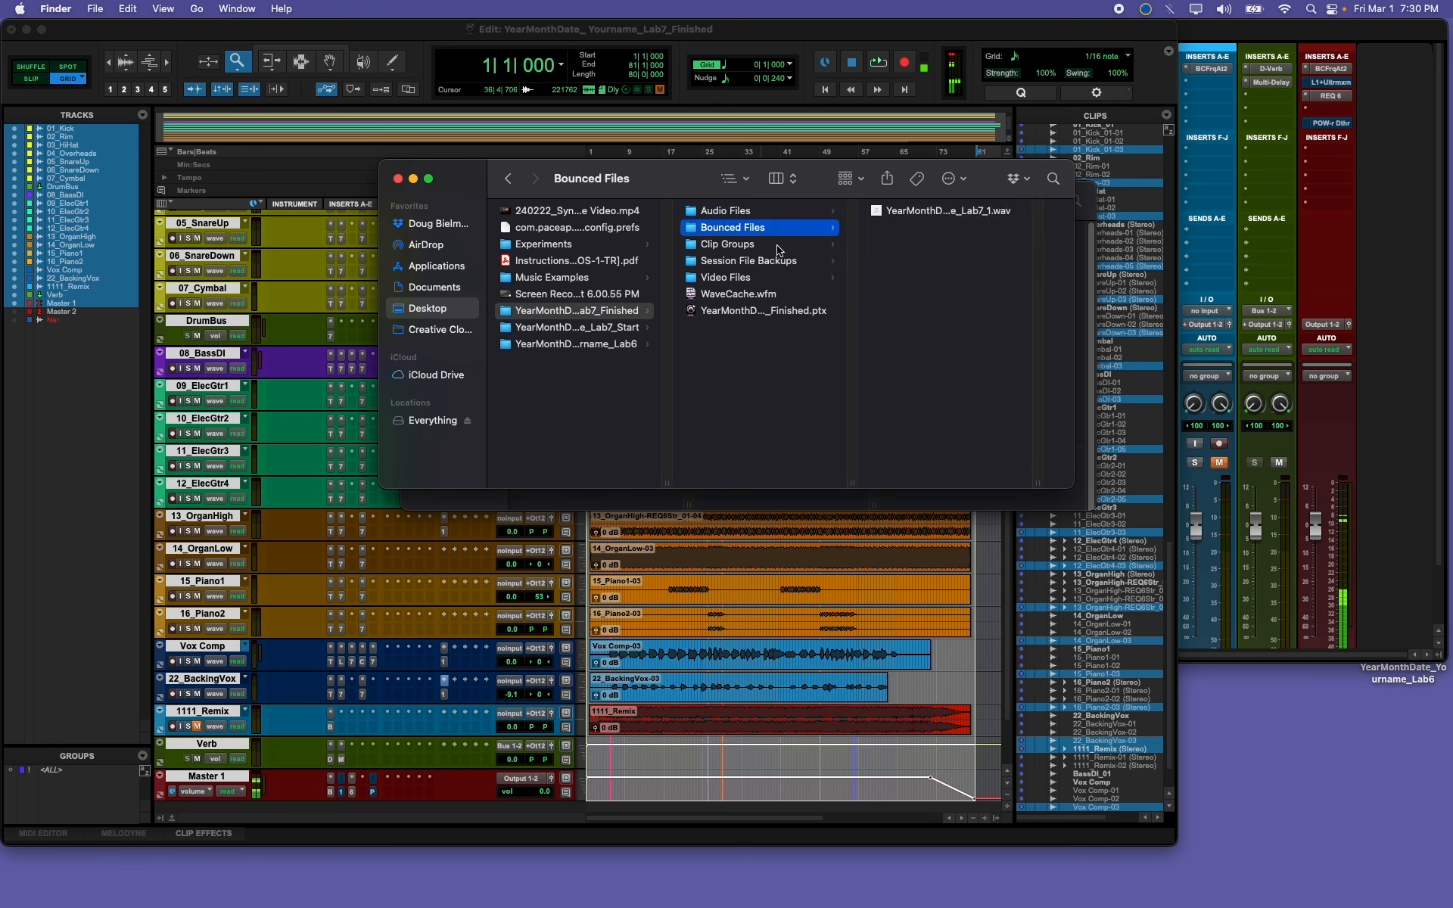
Step: Examine the session folder's Video Files, Session File Backups, WaveCache.wfm and Clip Groups items
{"action": "left_click", "coordinate": [772, 277]}
{"action": "left_click", "coordinate": [775, 261]}
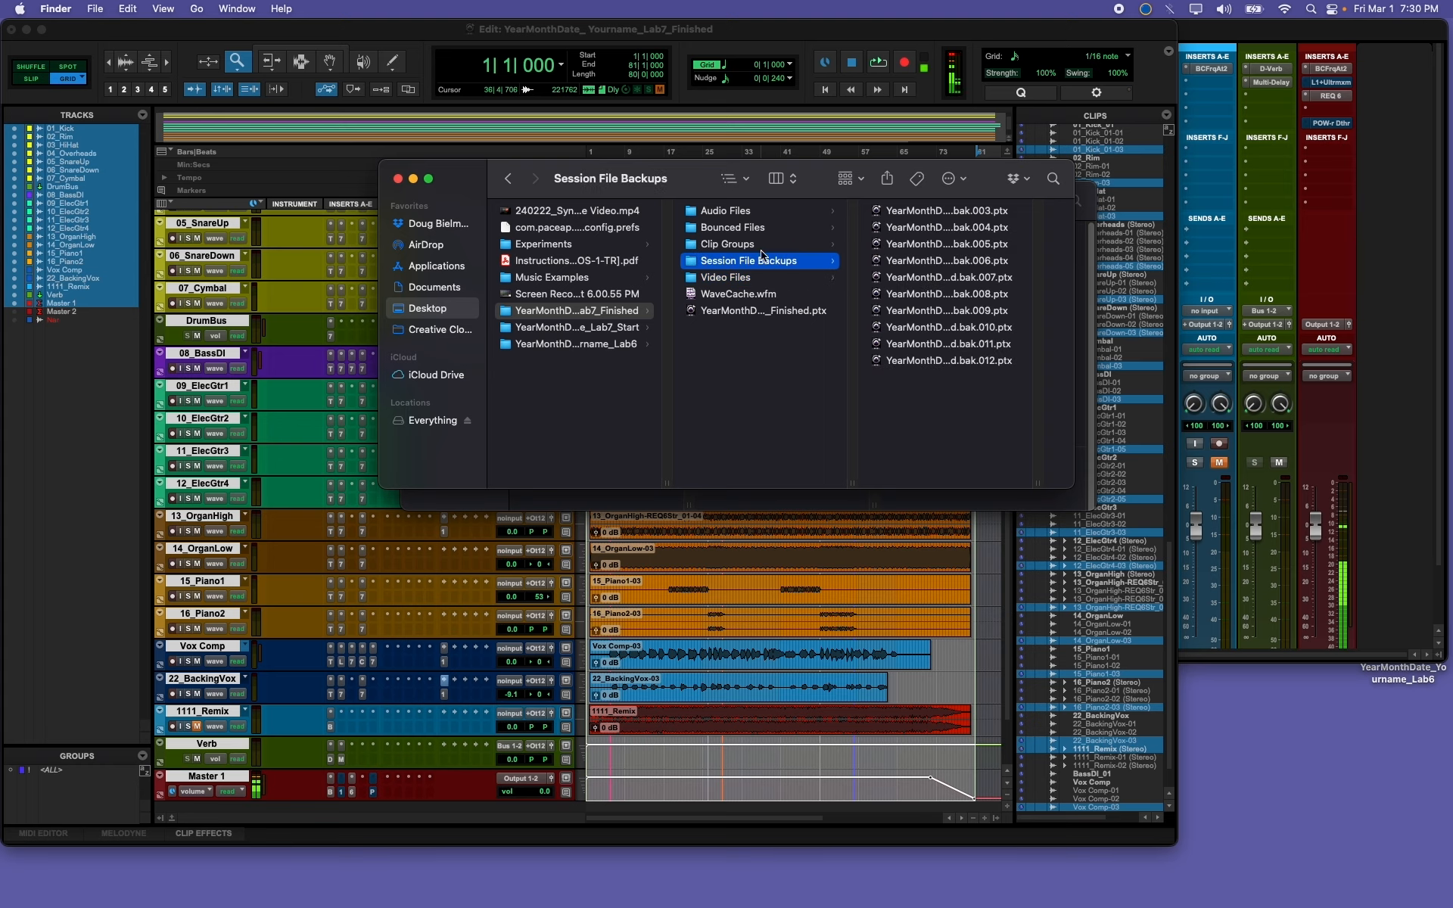
{"action": "left_click", "coordinate": [764, 295]}
{"action": "left_click", "coordinate": [740, 250]}
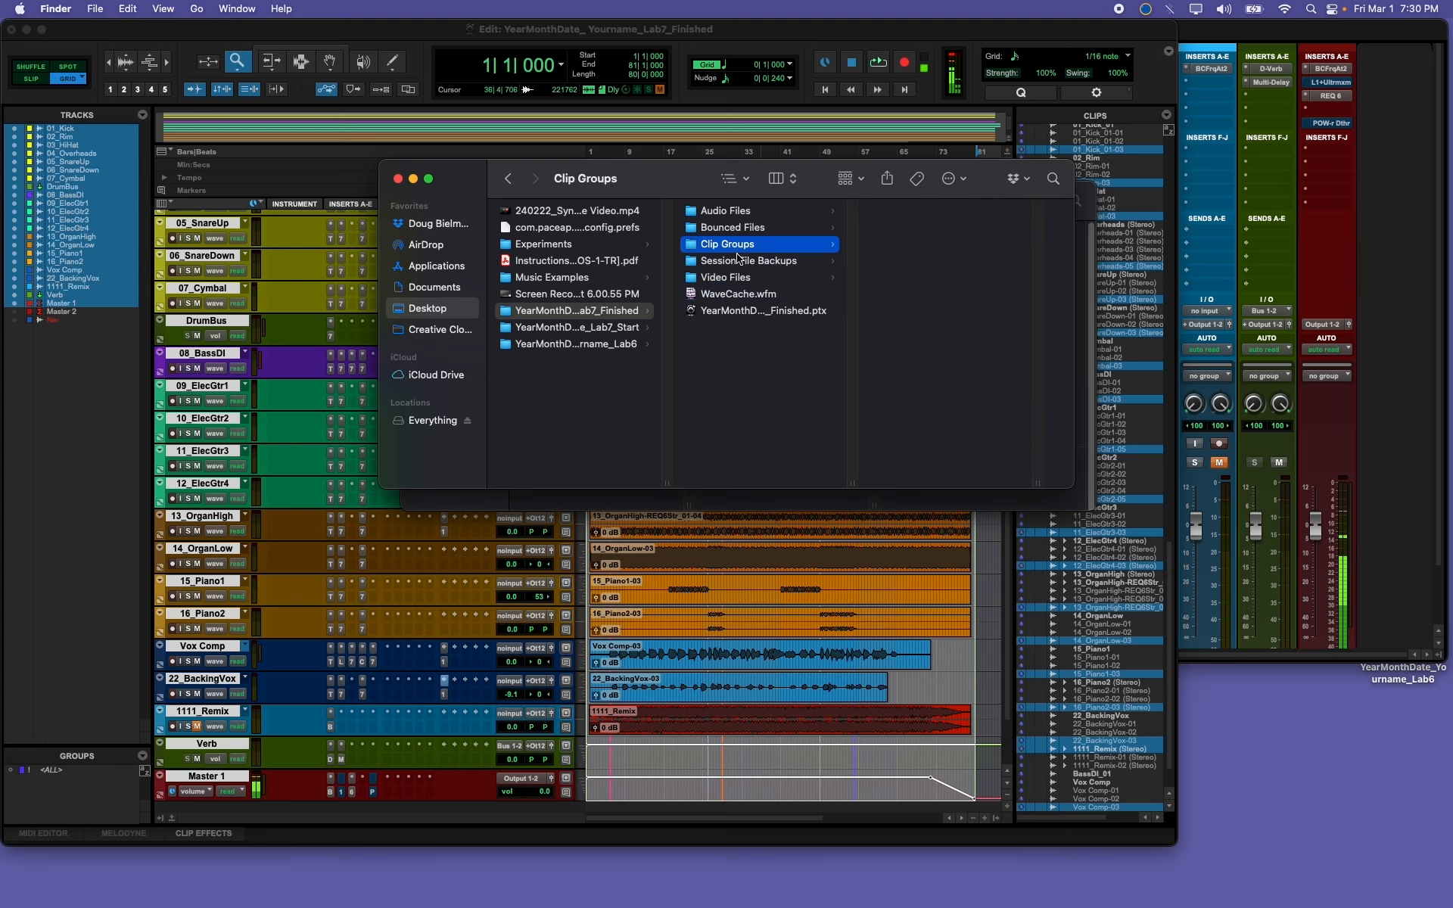
Step: Compress the YearMonthDate_ Yourname_Lab7_Finished folder on the desktop into a zip archive
{"action": "key", "text": "F11"}
{"action": "left_click", "coordinate": [423, 370]}
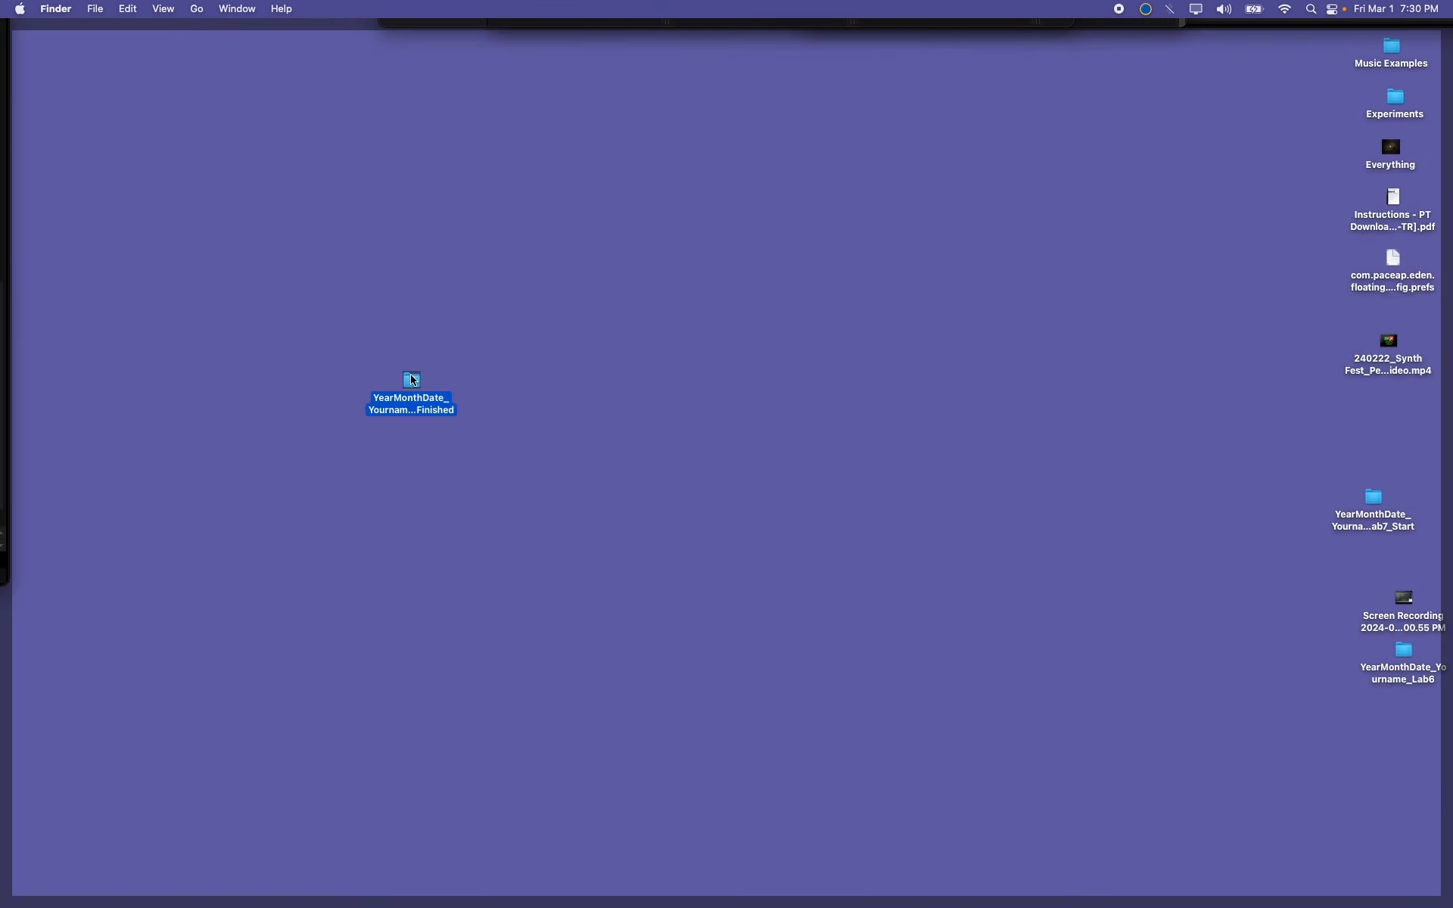
{"action": "right_click", "coordinate": [412, 380]}
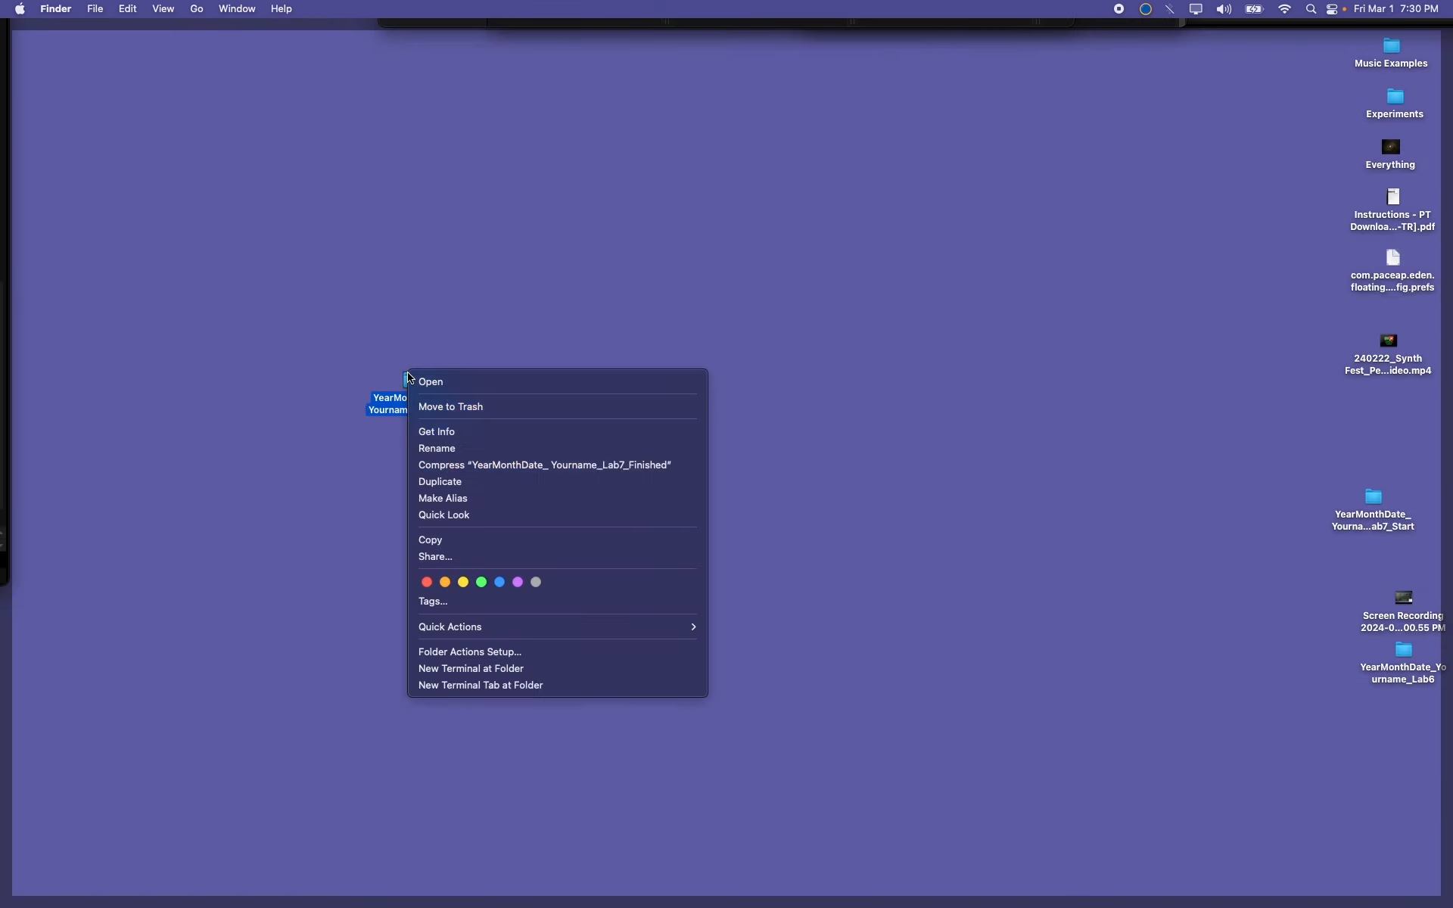
{"action": "left_click", "coordinate": [484, 465]}
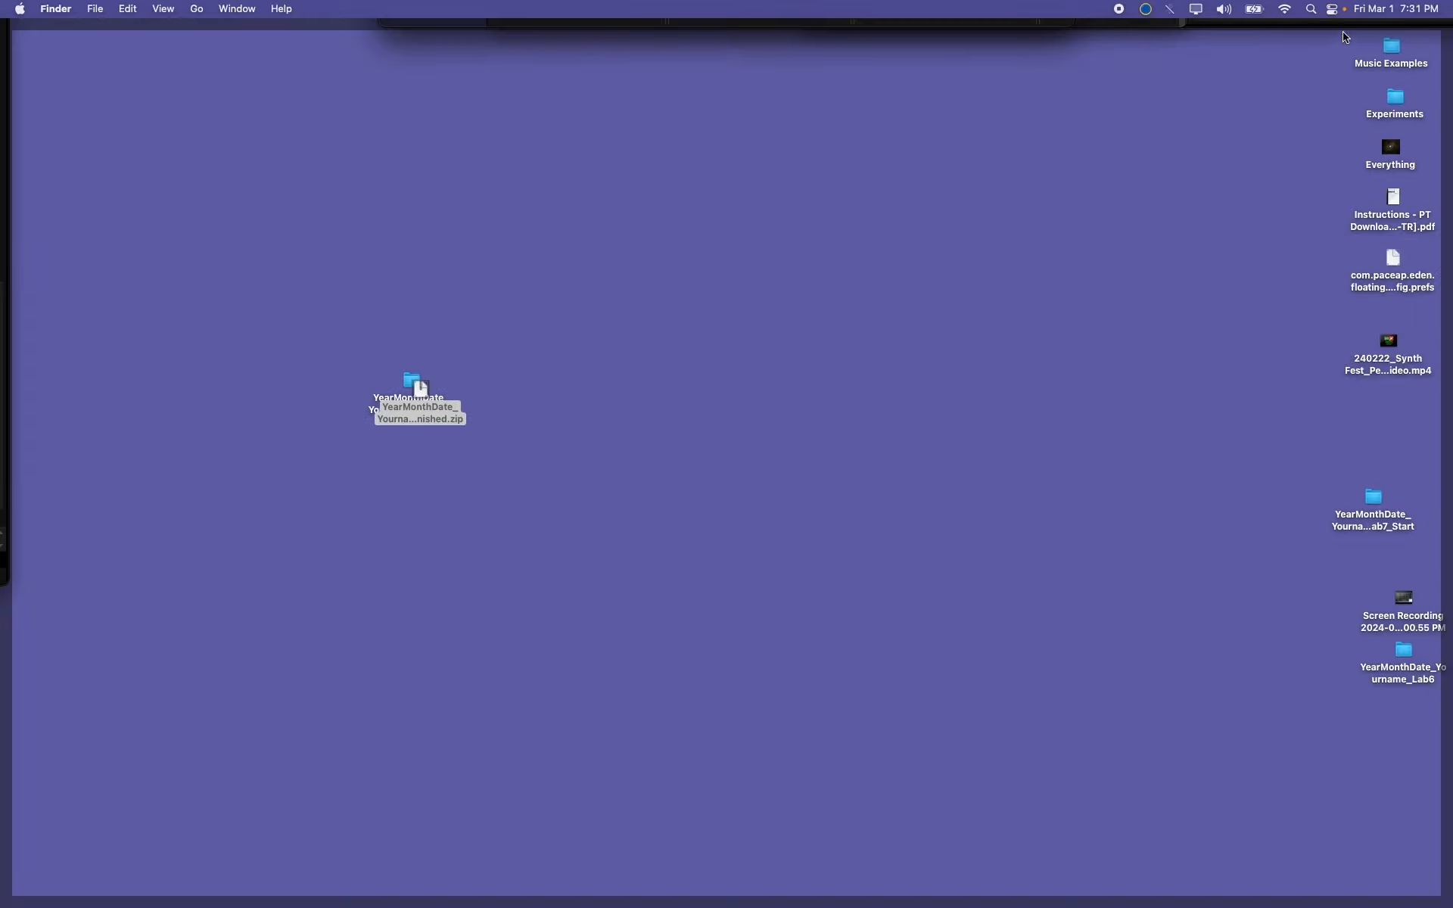
{"action": "mouse_move", "coordinate": [1452, 1]}
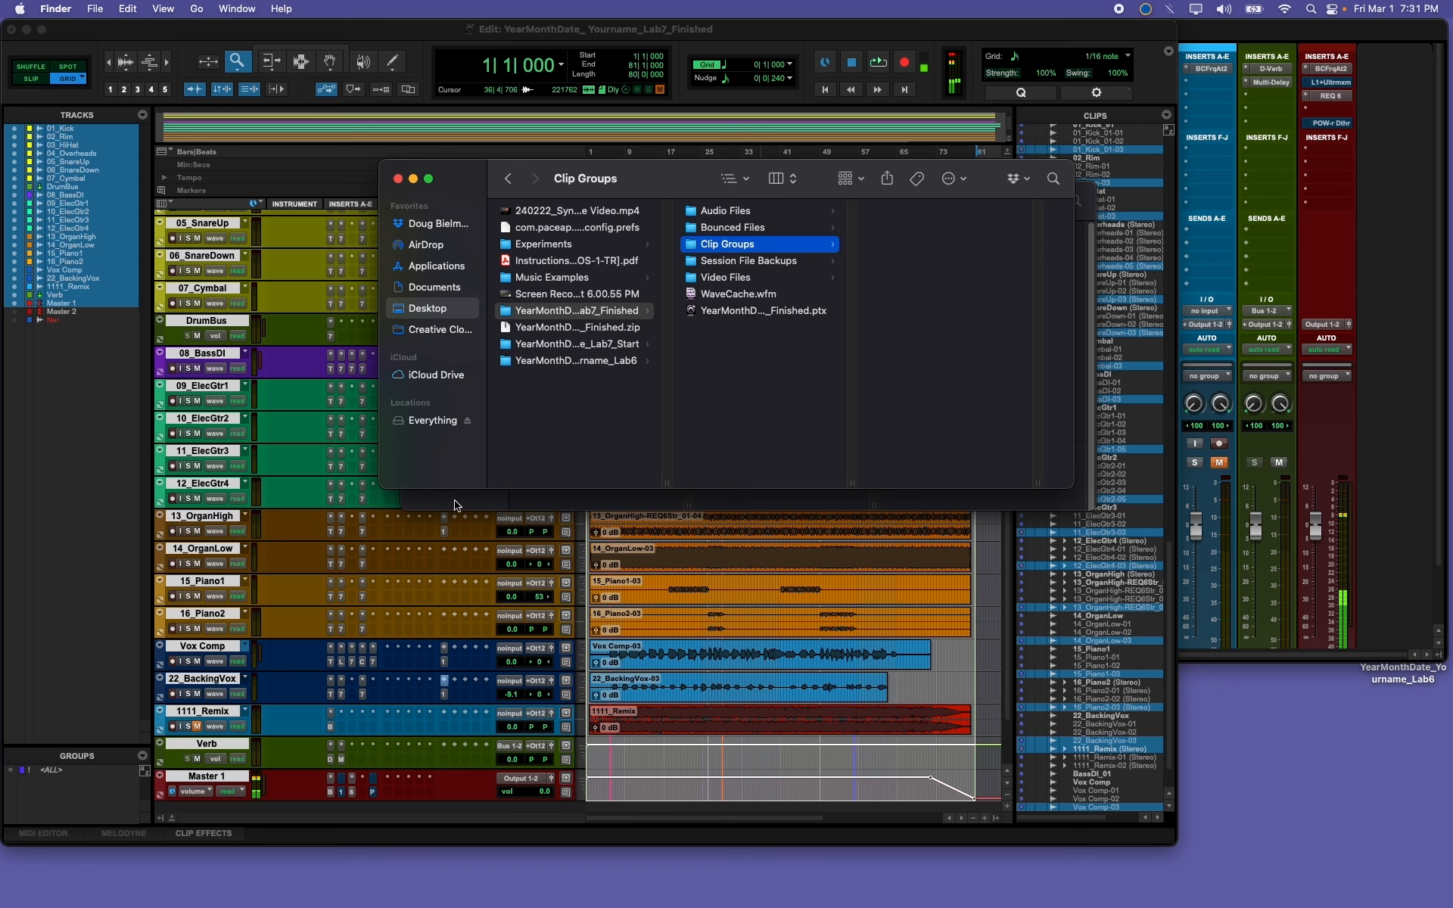
Step: Switch to Google Chrome and review the lab page's Zipping and Sharing on Cloud Storage instructions and its earlier EQ sections
{"action": "key", "text": "super+Tab"}
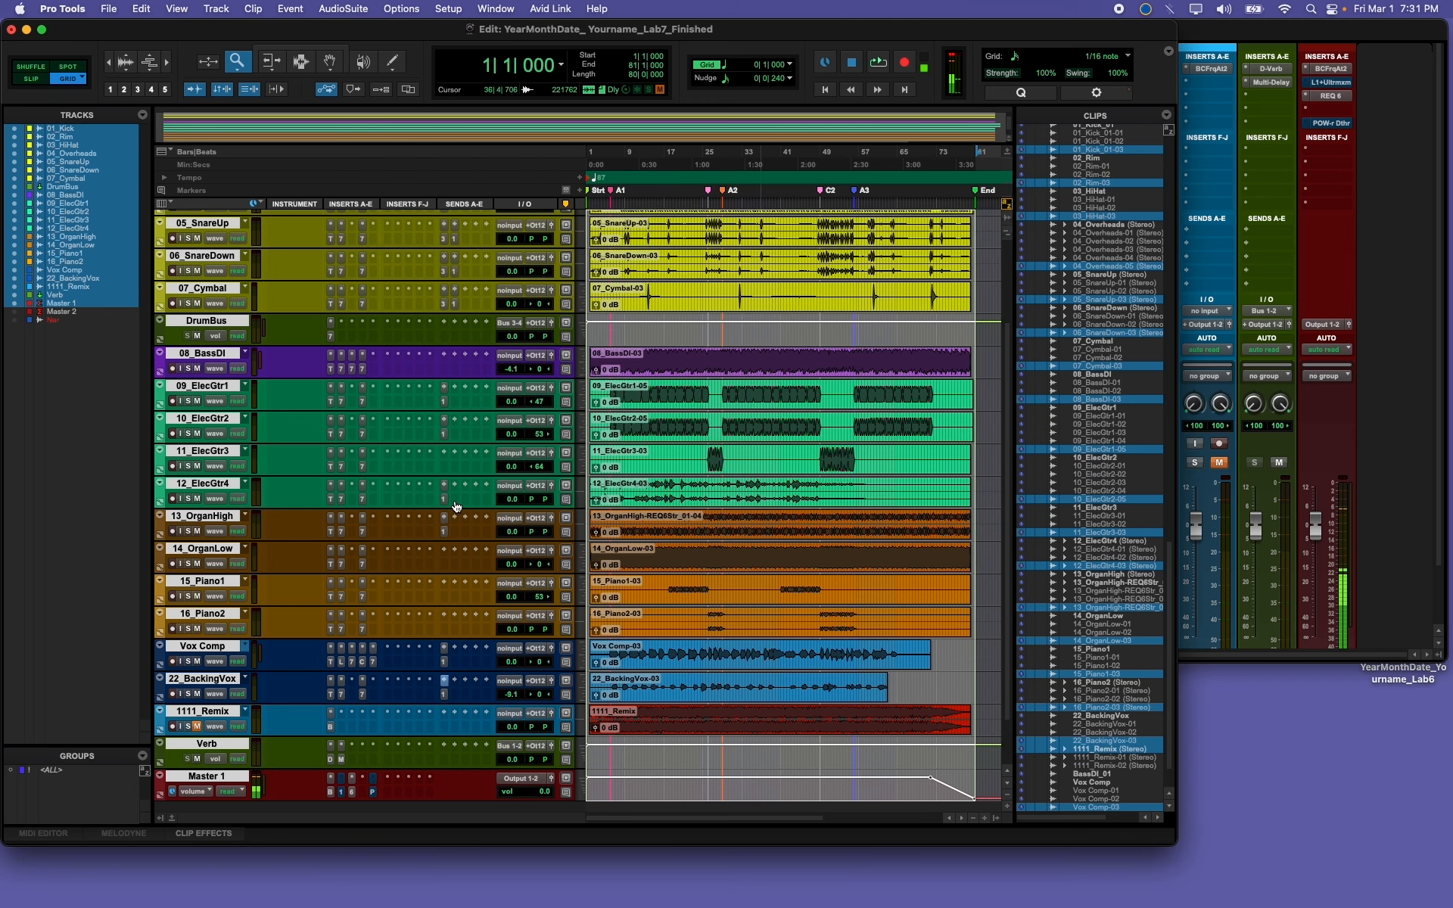
{"action": "key", "text": "super+Tab"}
{"action": "key", "text": "super+Tab"}
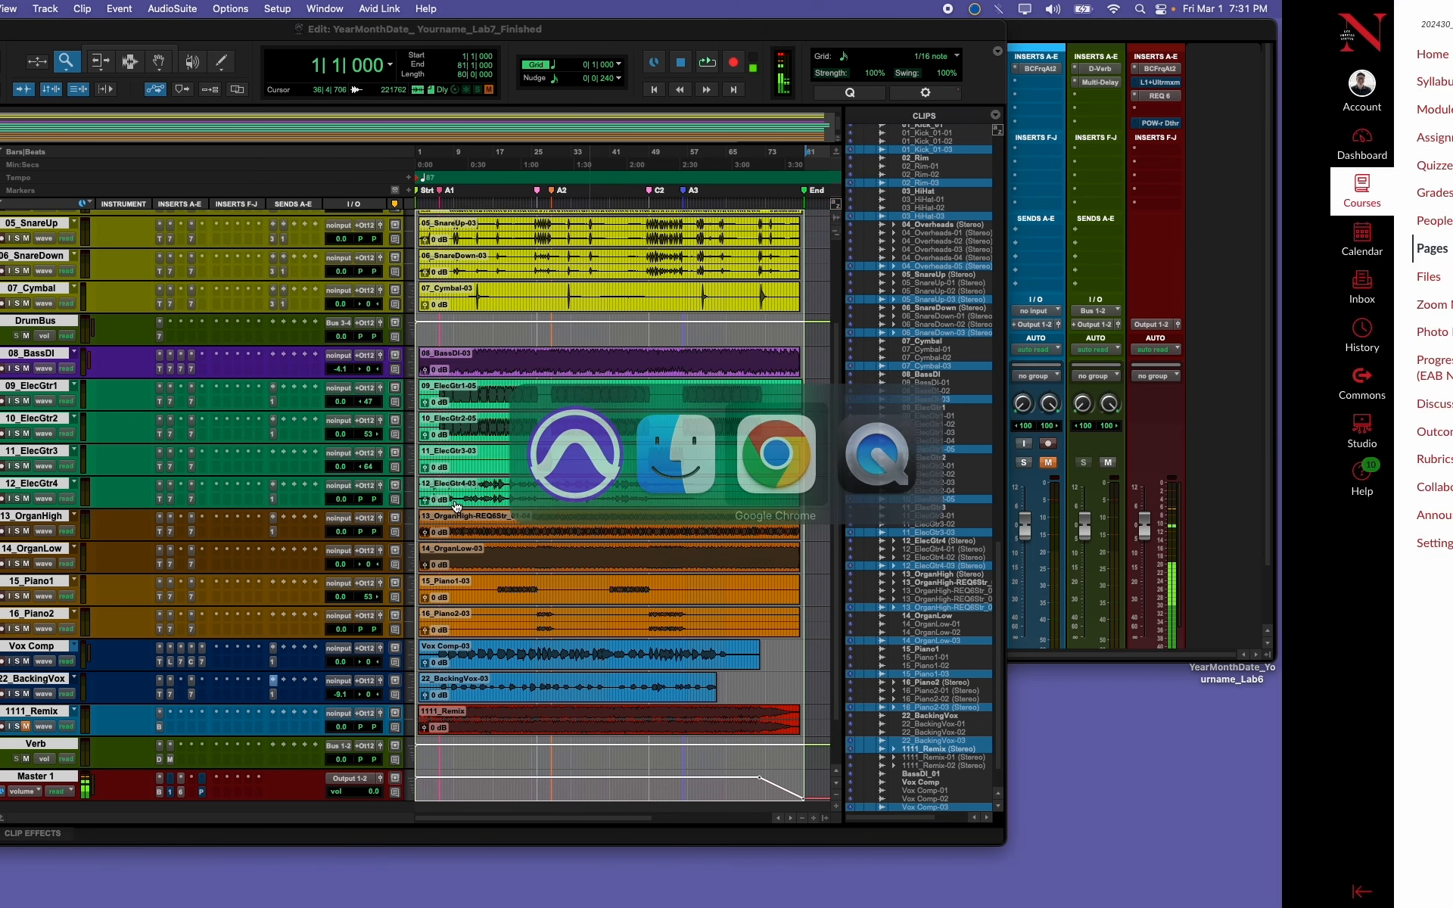
{"action": "scroll", "coordinate": [692, 503], "scroll_direction": "down", "scroll_amount": 8}
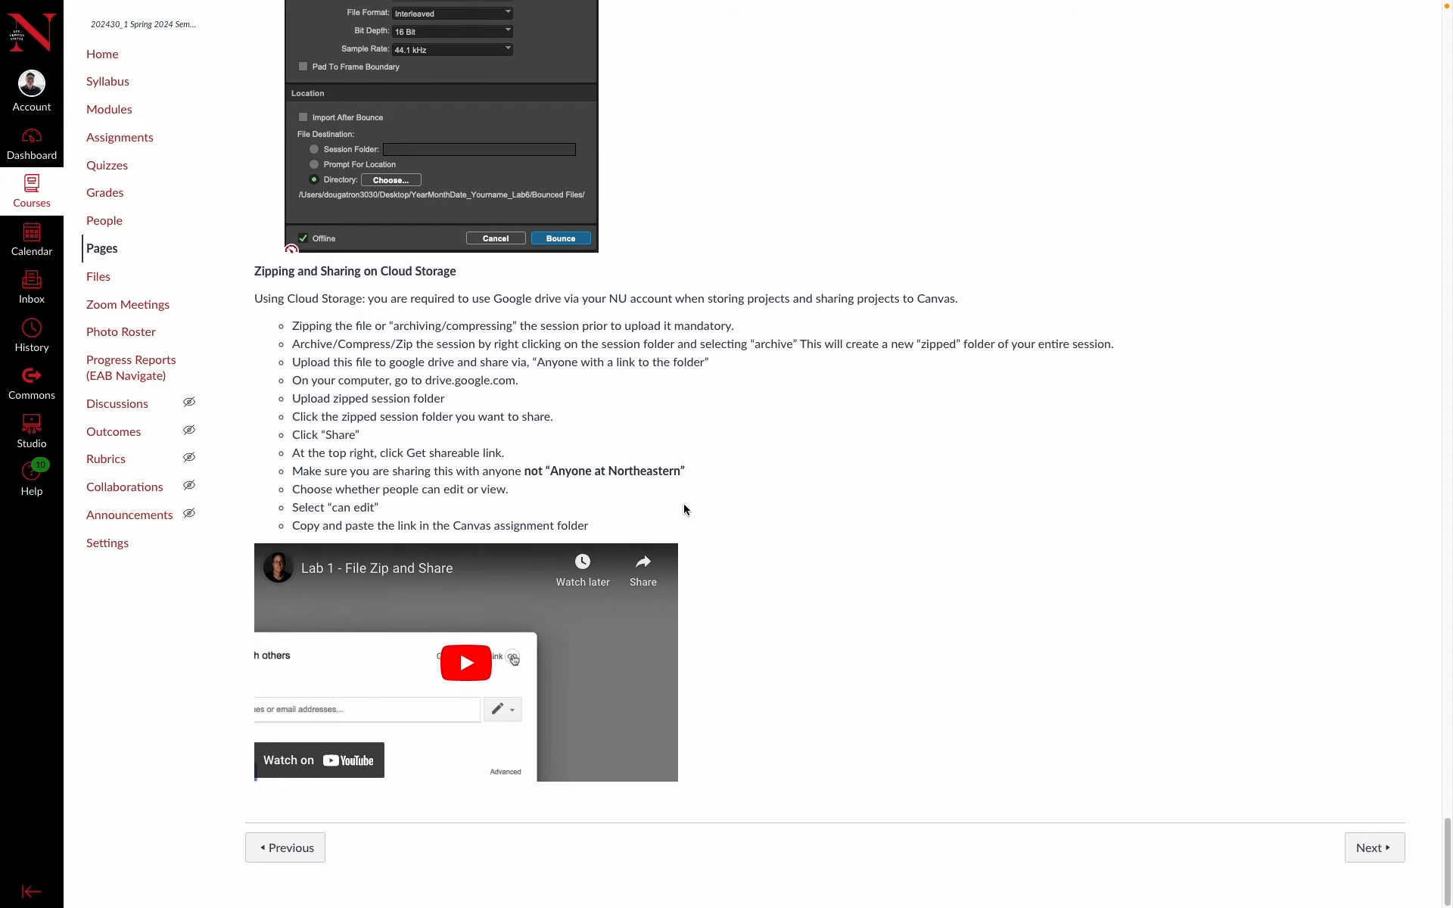
{"action": "scroll", "coordinate": [683, 502], "scroll_direction": "up", "scroll_amount": 15}
{"action": "scroll", "coordinate": [677, 497], "scroll_direction": "up", "scroll_amount": 20}
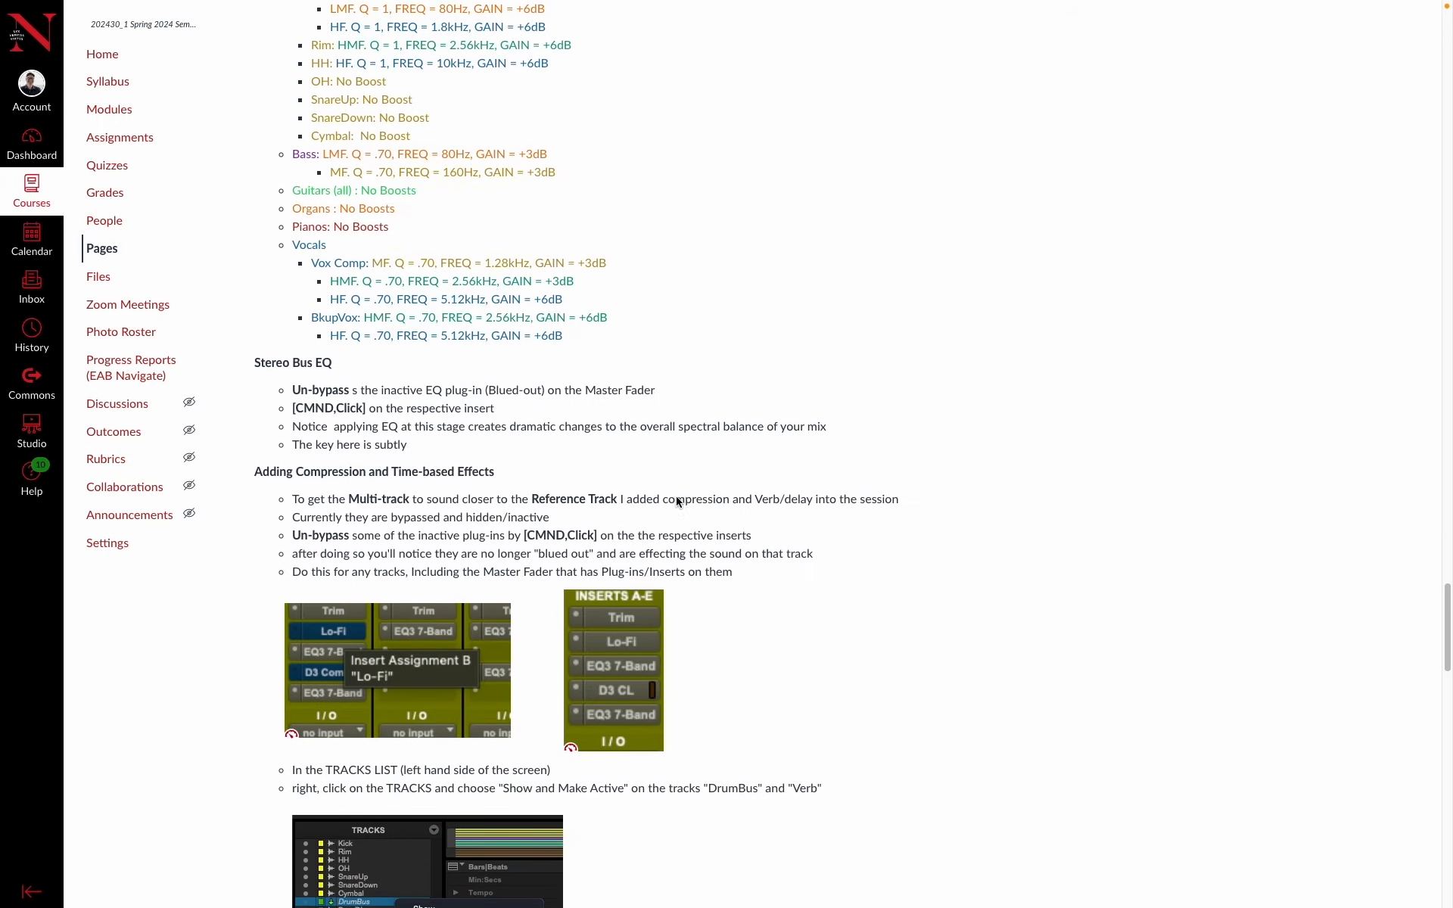
{"action": "scroll", "coordinate": [669, 497], "scroll_direction": "up", "scroll_amount": 15}
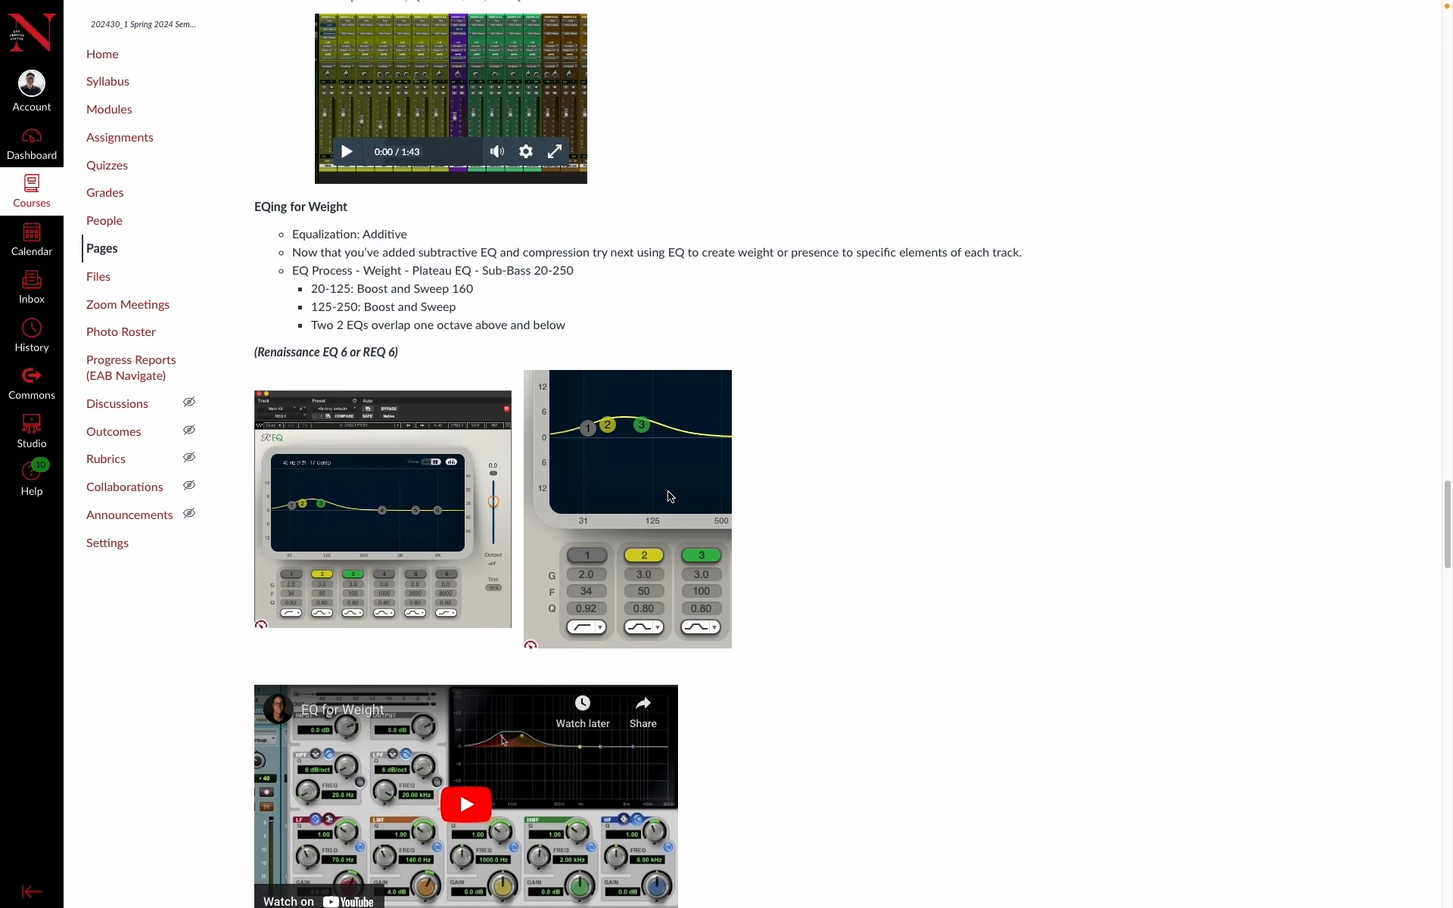